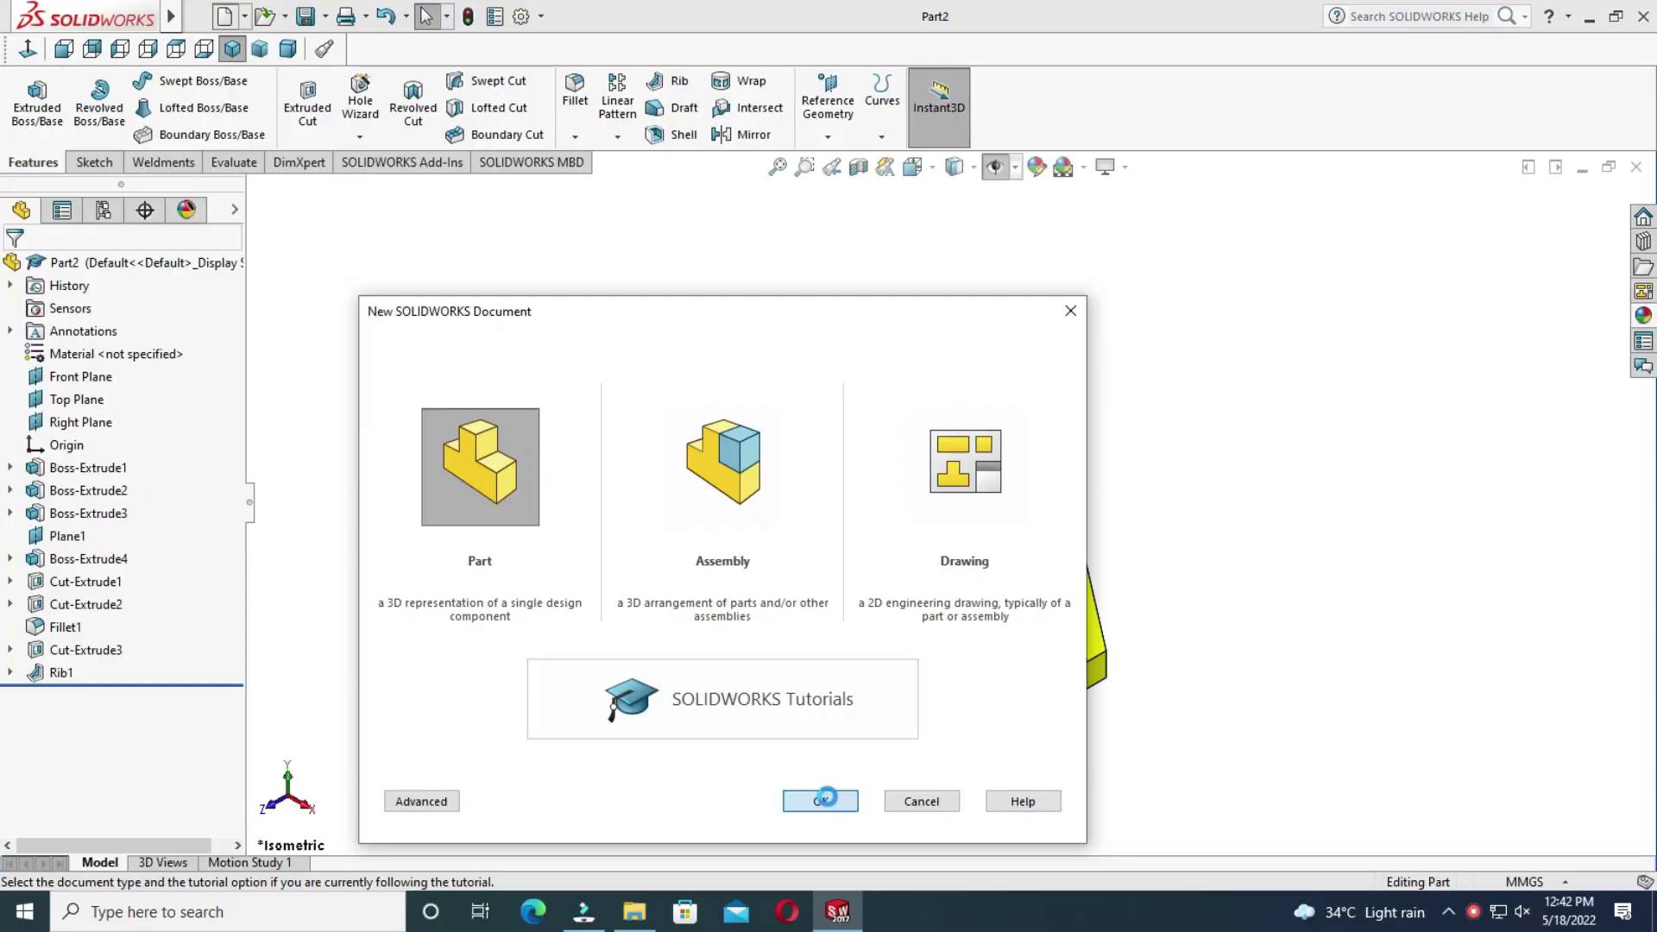
Start a new part and draw a center rectangle at the origin on the Front Plane.
{"action": "left_click", "coordinate": [827, 796]}
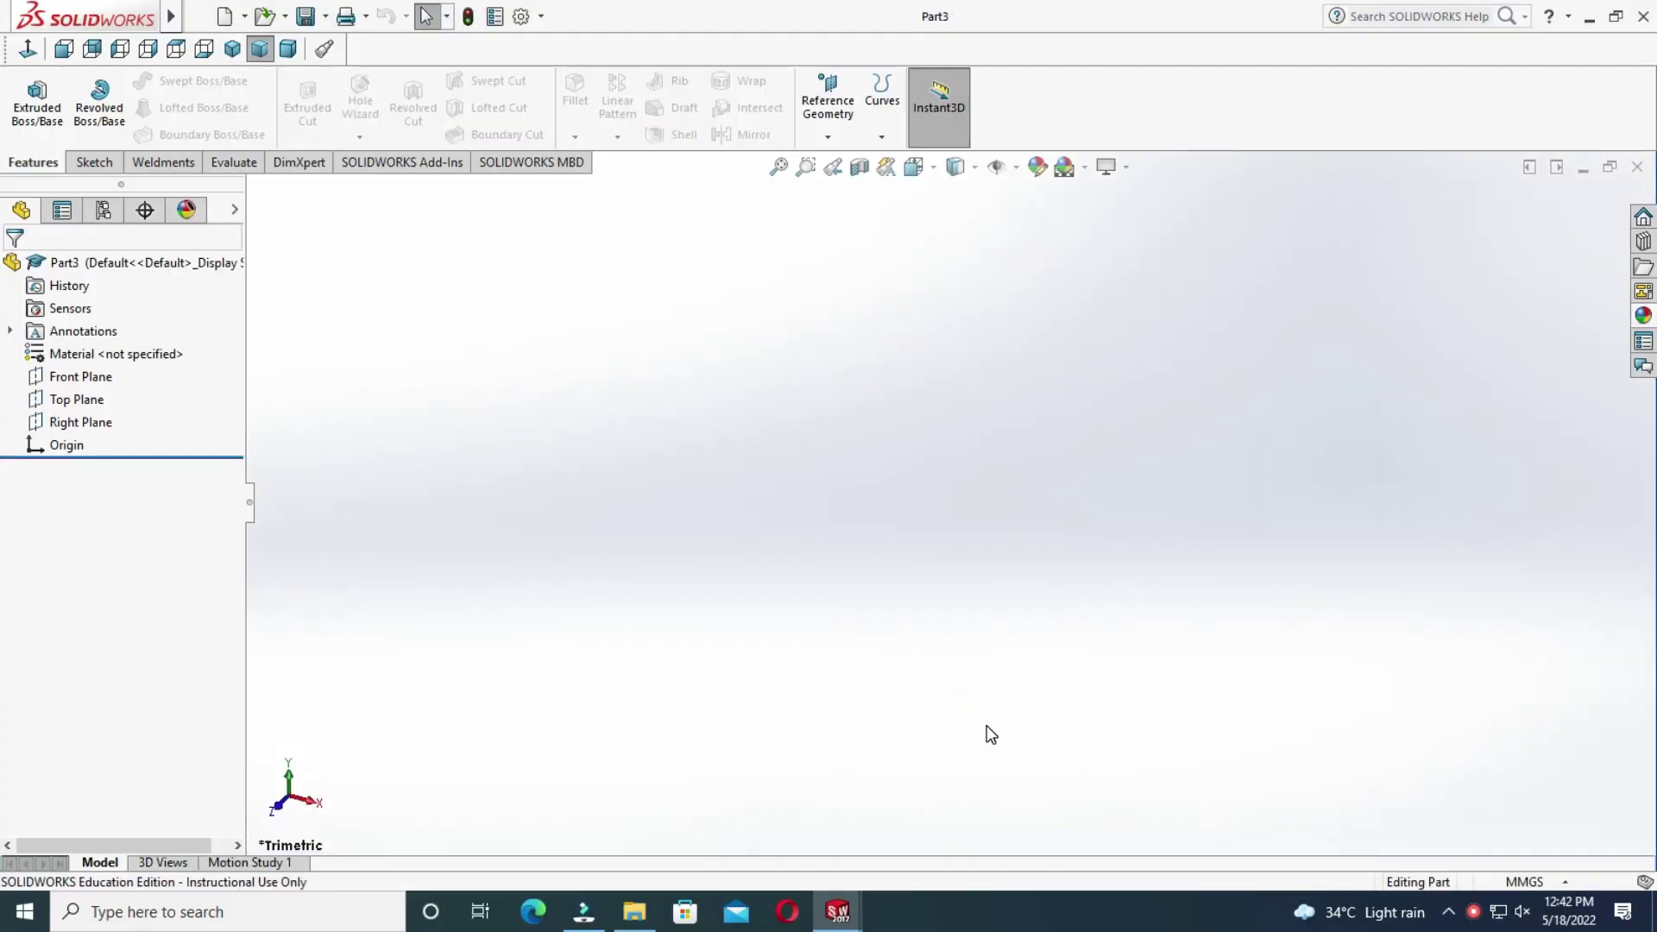
{"action": "left_click", "coordinate": [1017, 167]}
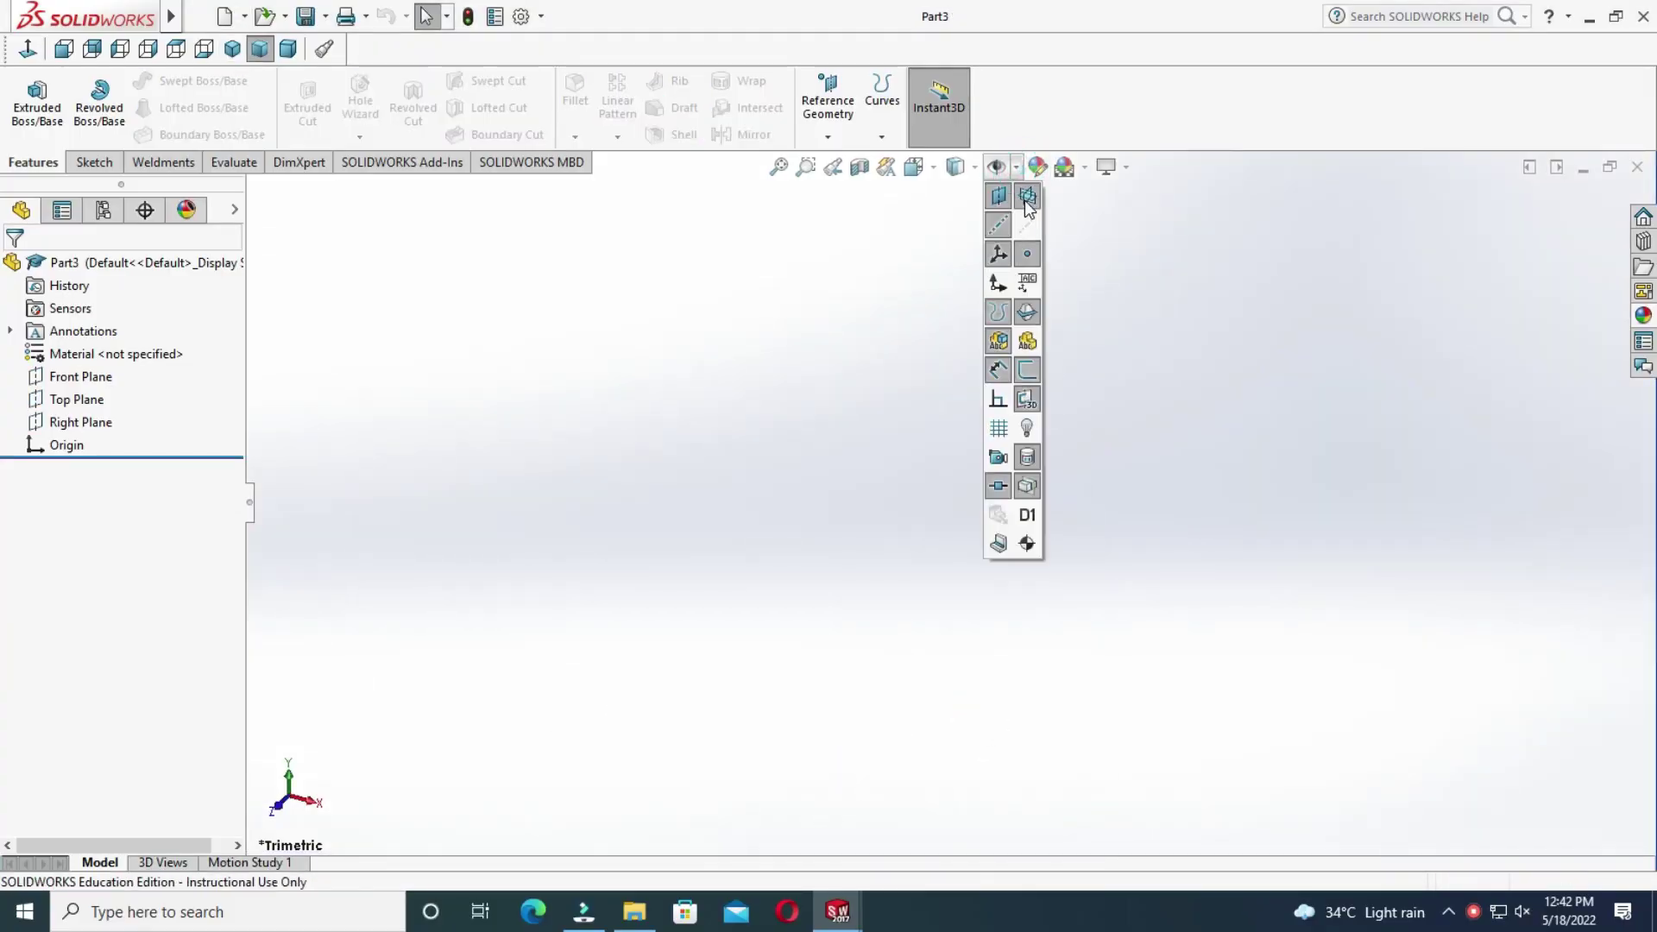
{"action": "left_click", "coordinate": [1006, 259]}
{"action": "left_click", "coordinate": [894, 381]}
{"action": "left_click", "coordinate": [94, 162]}
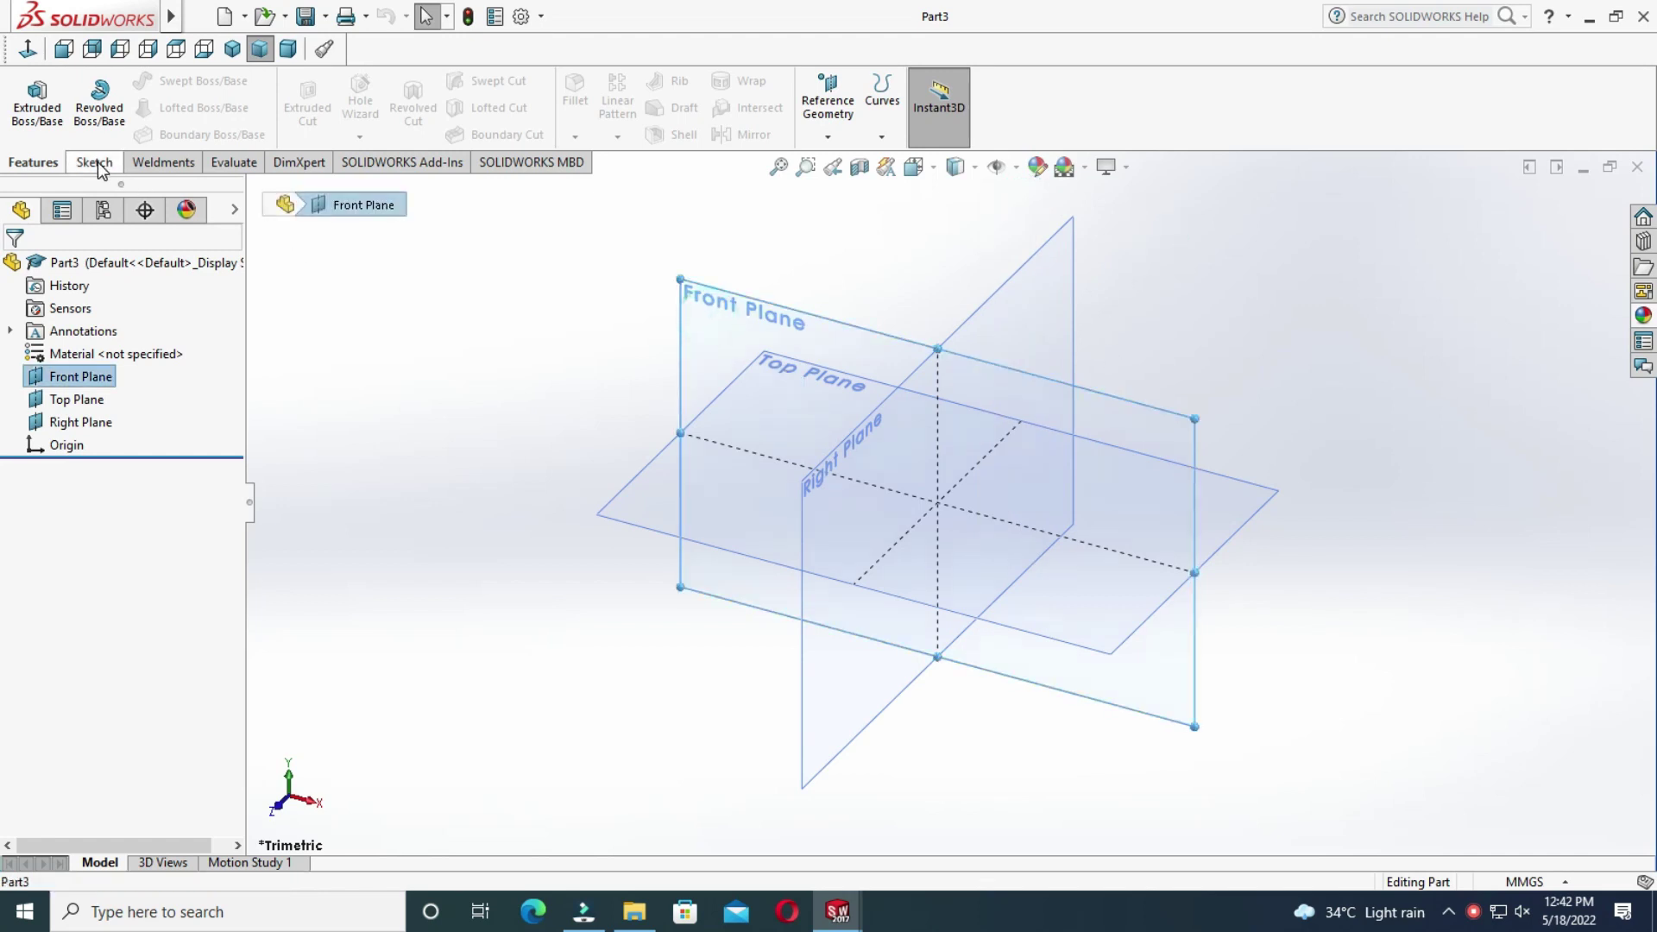
{"action": "left_click", "coordinate": [28, 99]}
{"action": "left_click", "coordinate": [156, 107]}
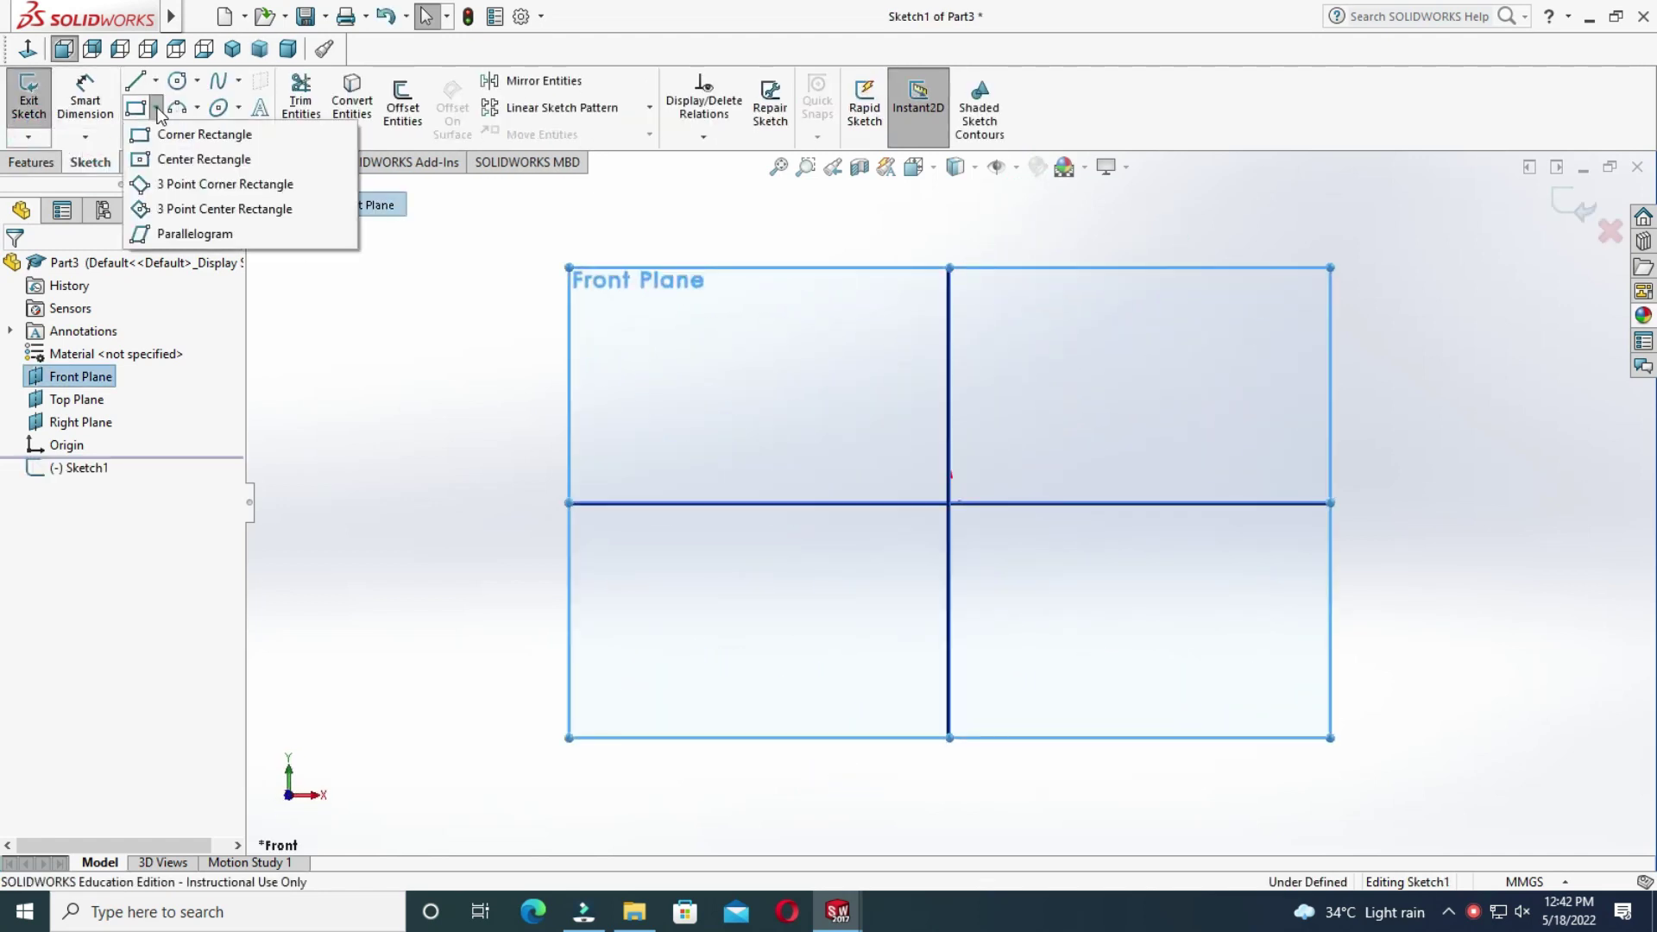
{"action": "left_click", "coordinate": [154, 158]}
{"action": "left_click", "coordinate": [949, 503]}
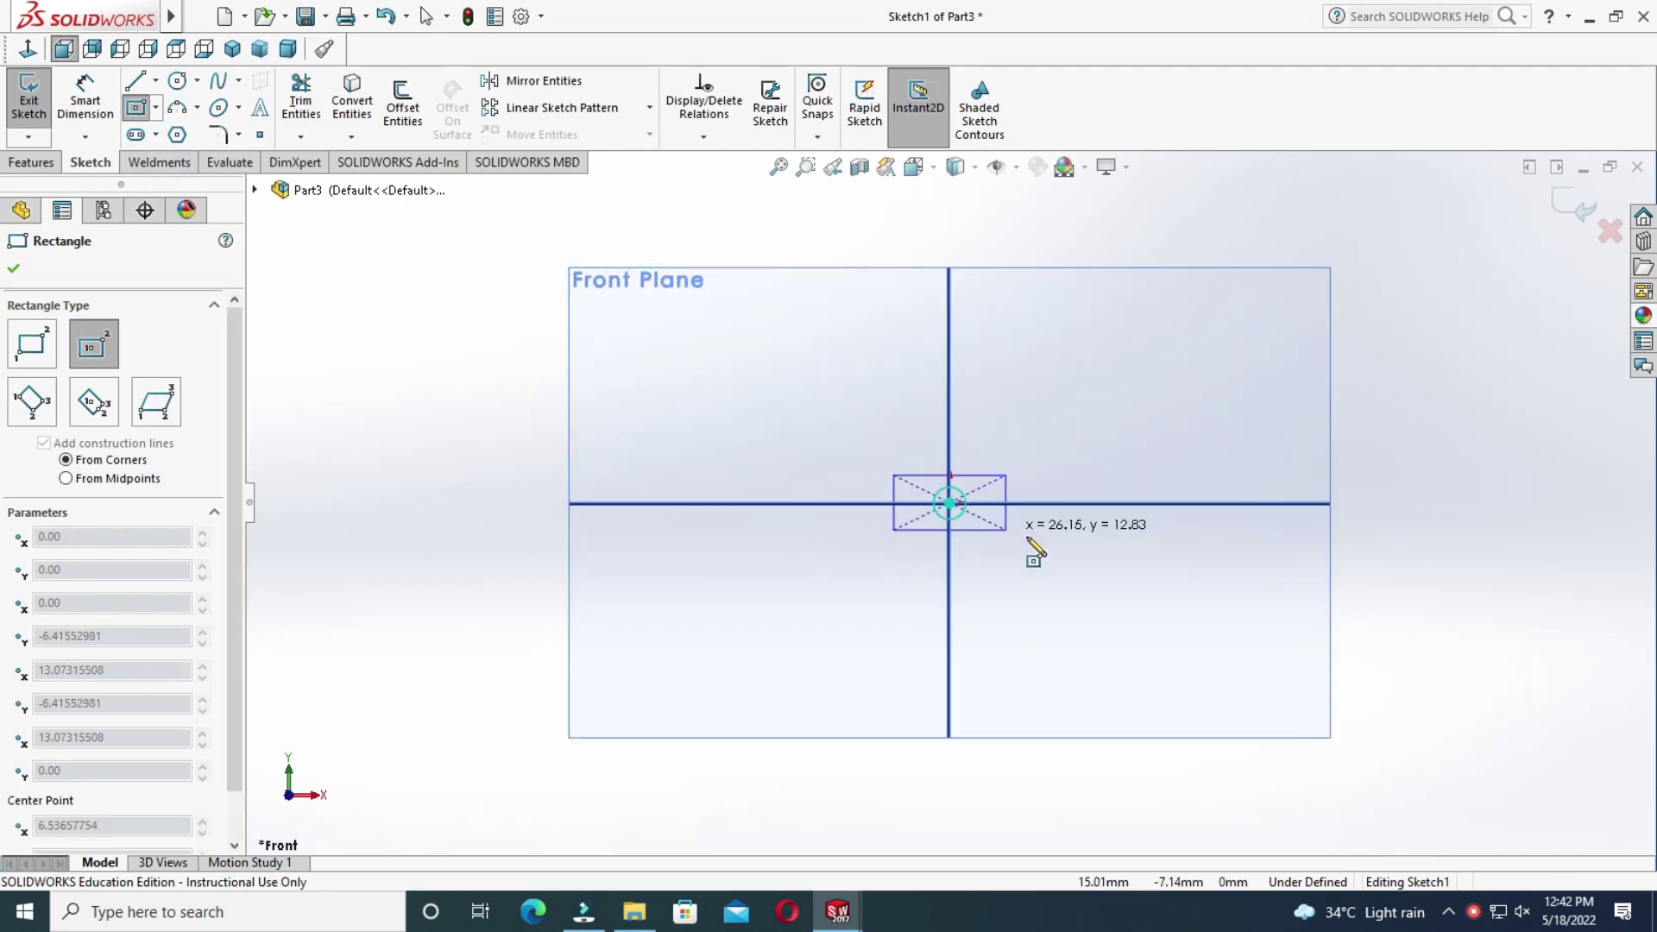
{"action": "left_click", "coordinate": [1160, 536]}
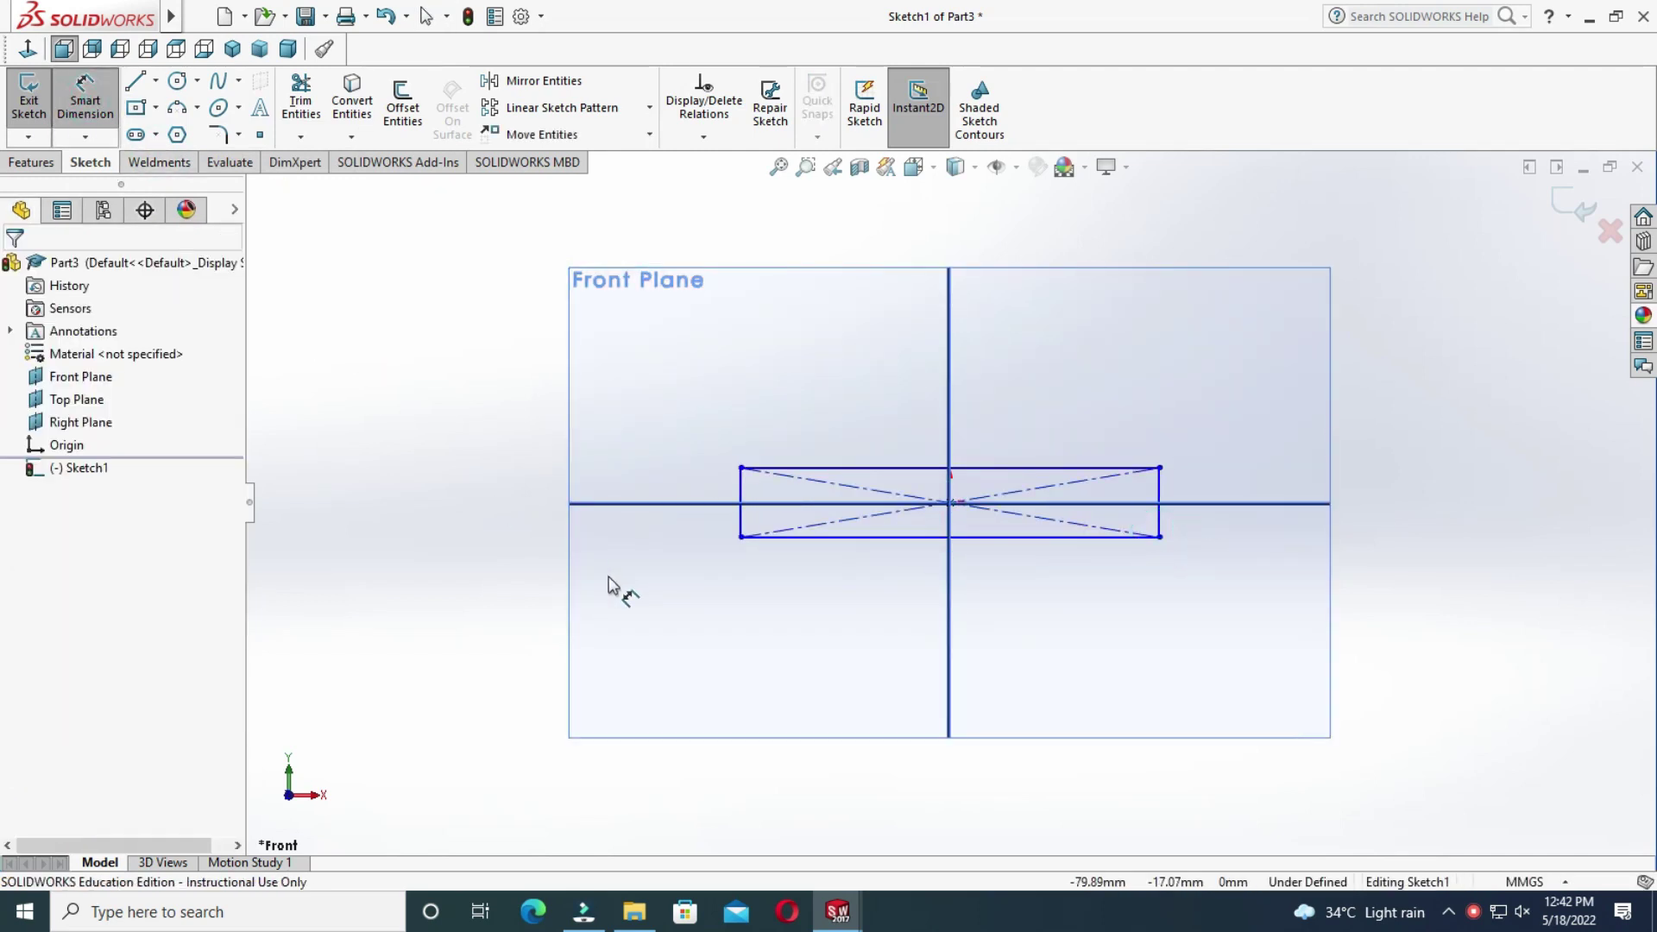
Dimension the rectangle 12 mm high and 100 mm wide.
{"action": "left_click", "coordinate": [740, 519]}
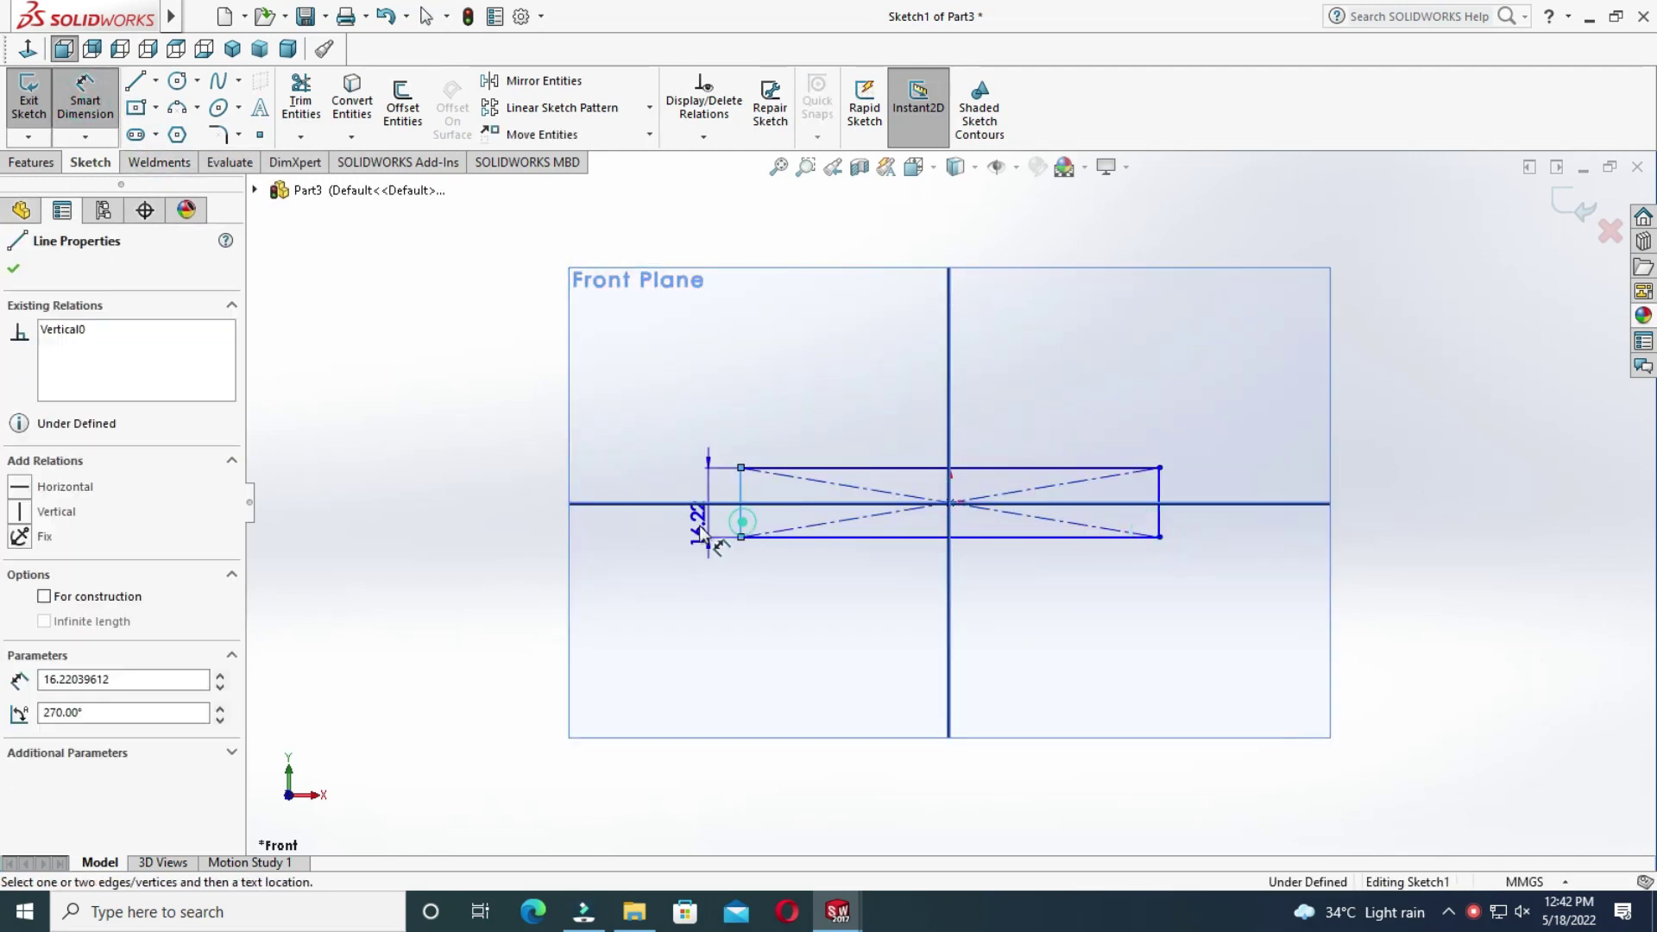
{"action": "left_click", "coordinate": [695, 530]}
{"action": "type", "text": "12"}
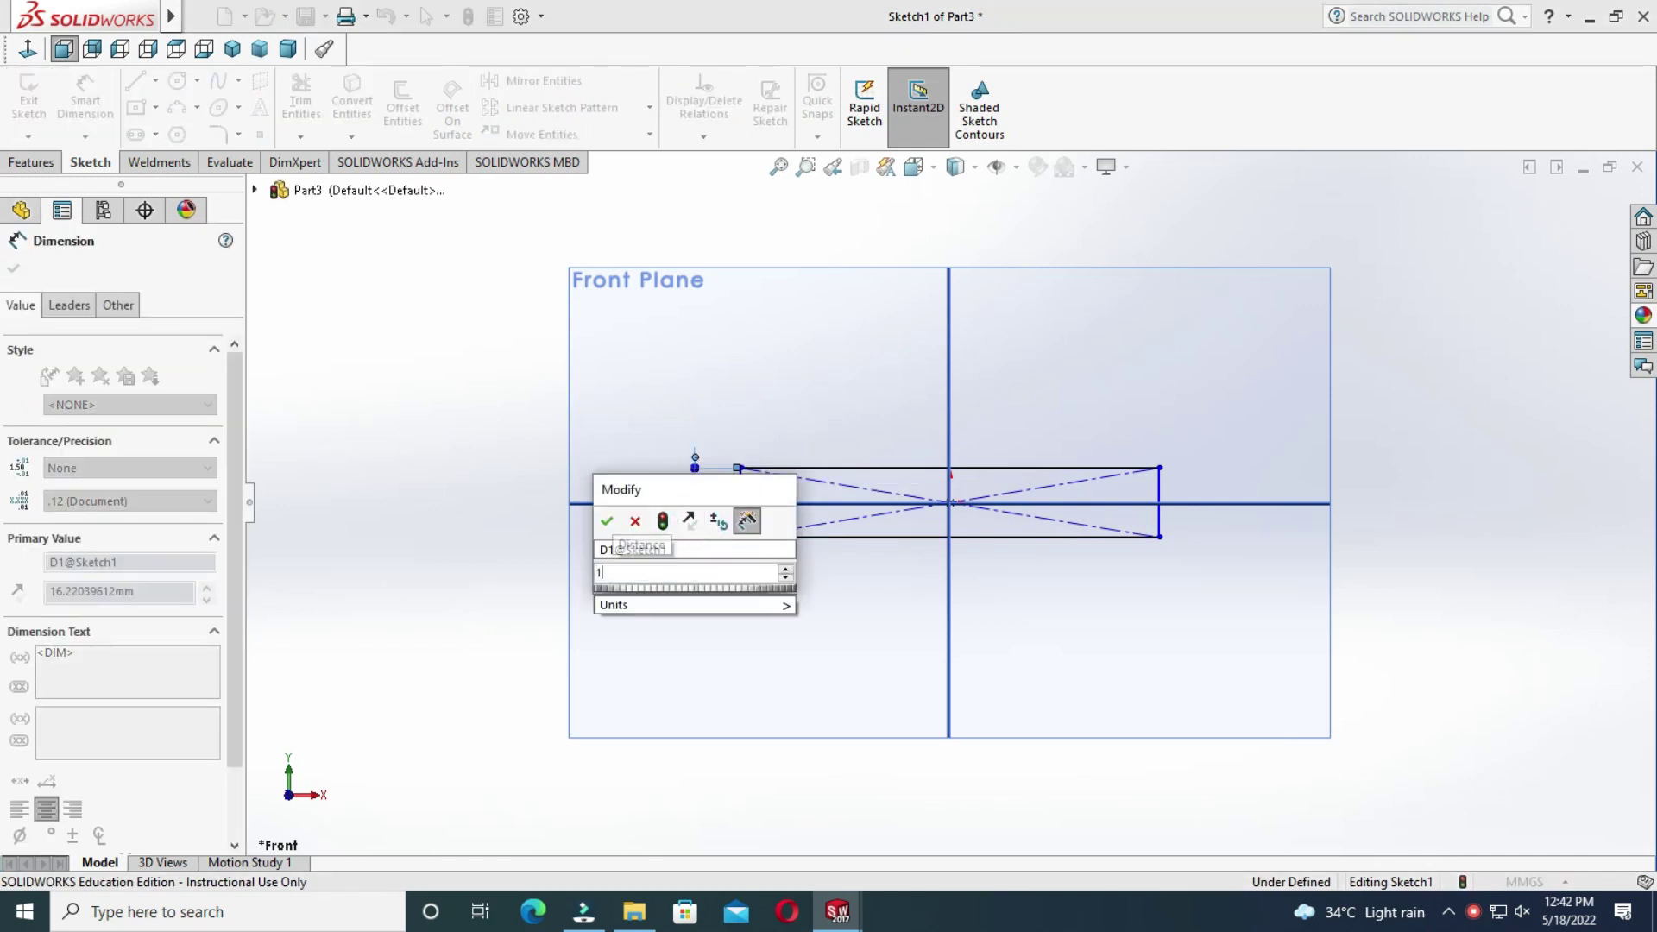
{"action": "key", "text": "Return"}
{"action": "left_click", "coordinate": [802, 537]}
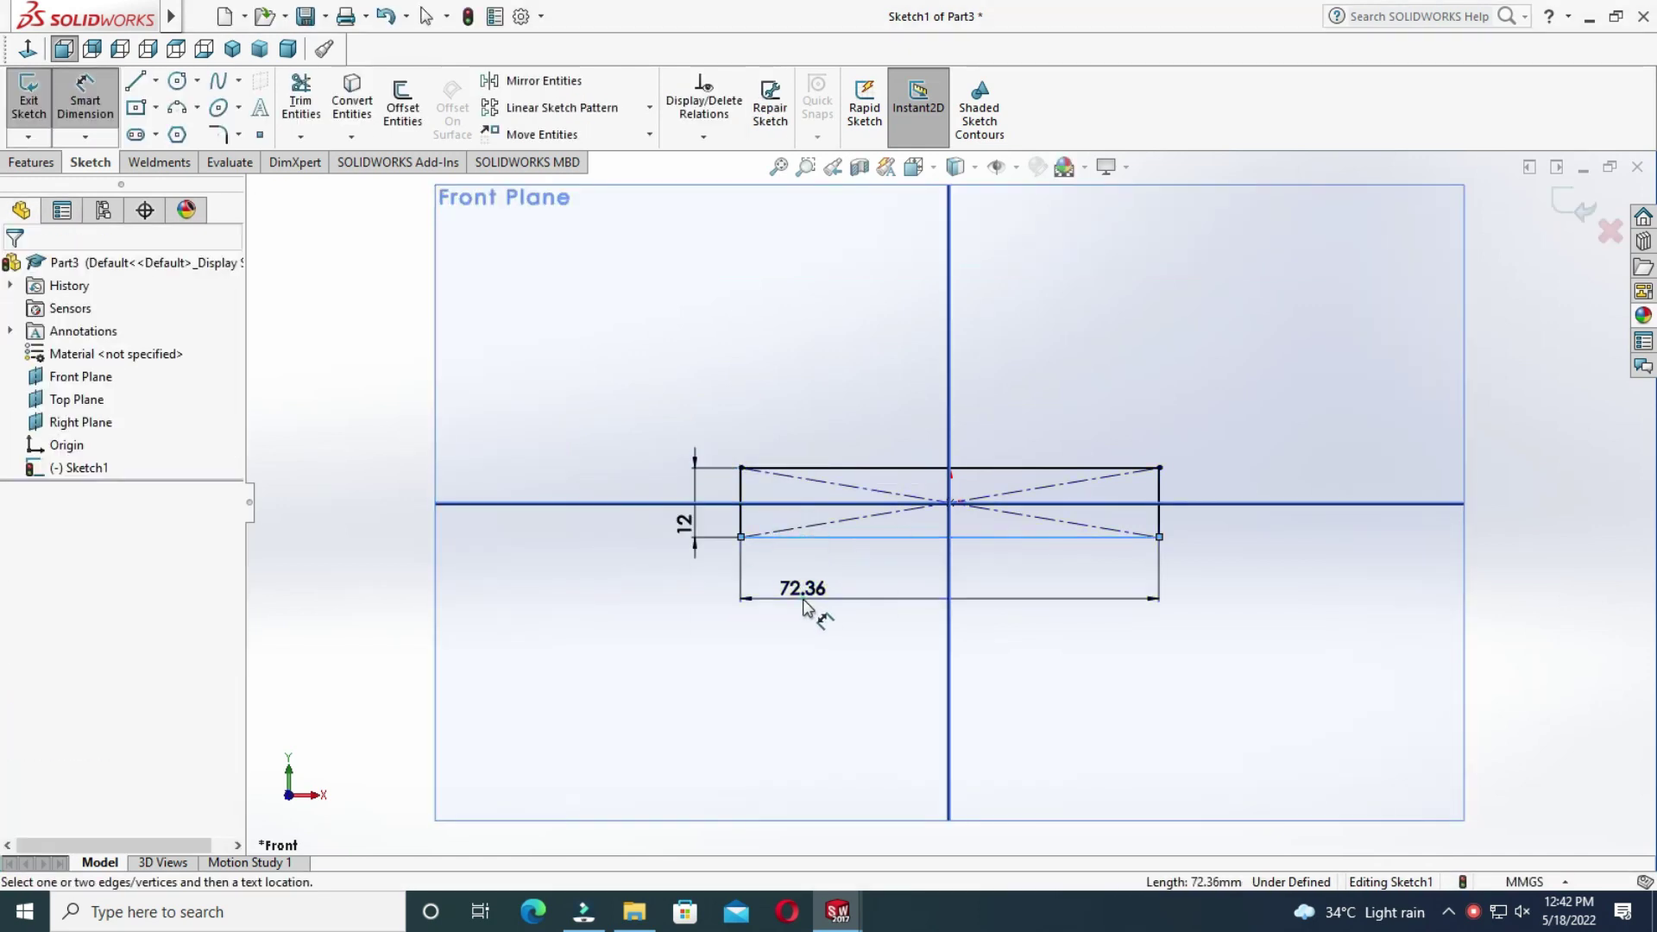
{"action": "left_click", "coordinate": [807, 600]}
{"action": "type", "text": "100"}
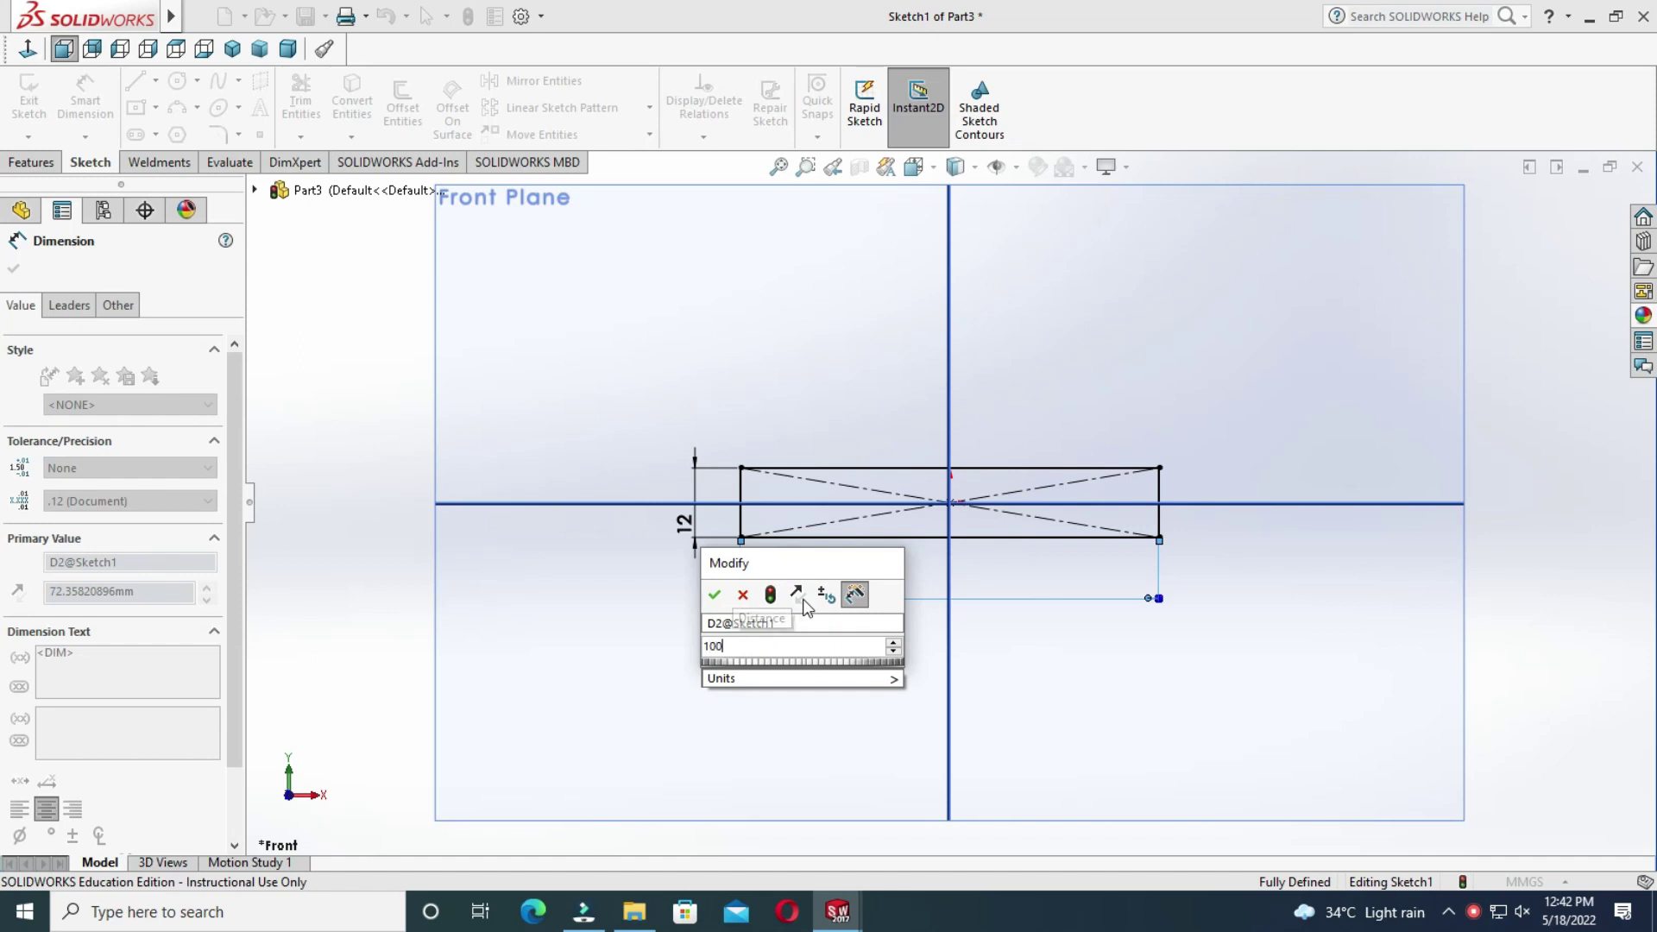
{"action": "key", "text": "Return"}
{"action": "key", "text": "Escape"}
Extrude the rectangle 63 mm Mid Plane into the base block.
{"action": "left_click", "coordinate": [32, 163]}
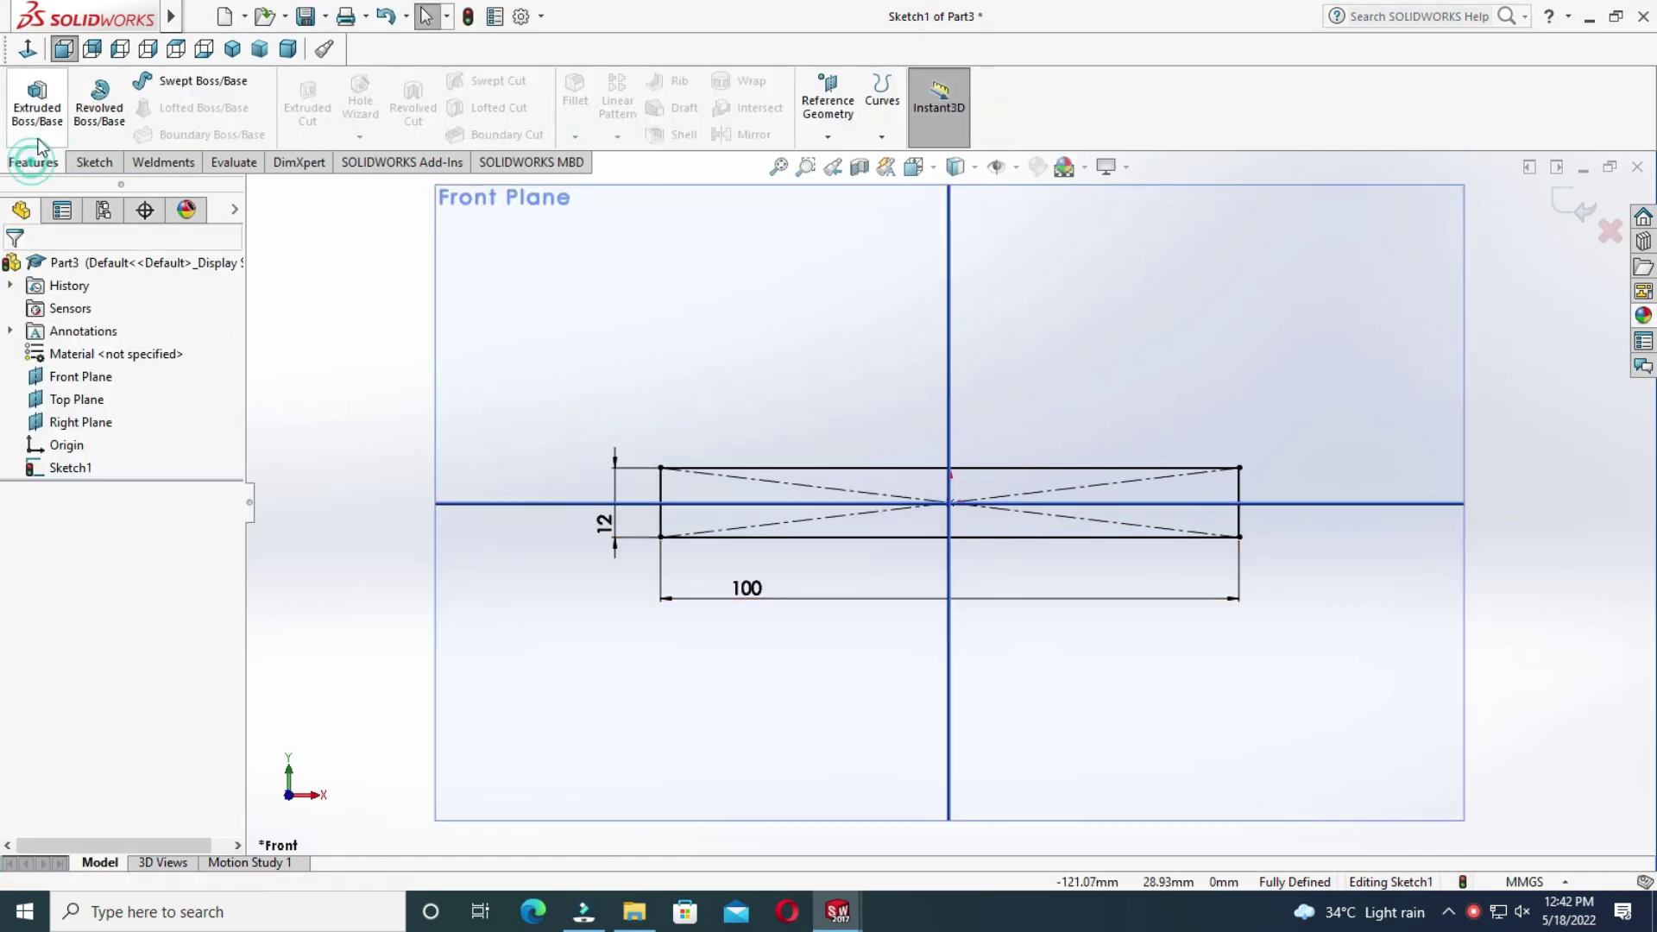
{"action": "left_click", "coordinate": [37, 108]}
{"action": "left_click", "coordinate": [129, 393]}
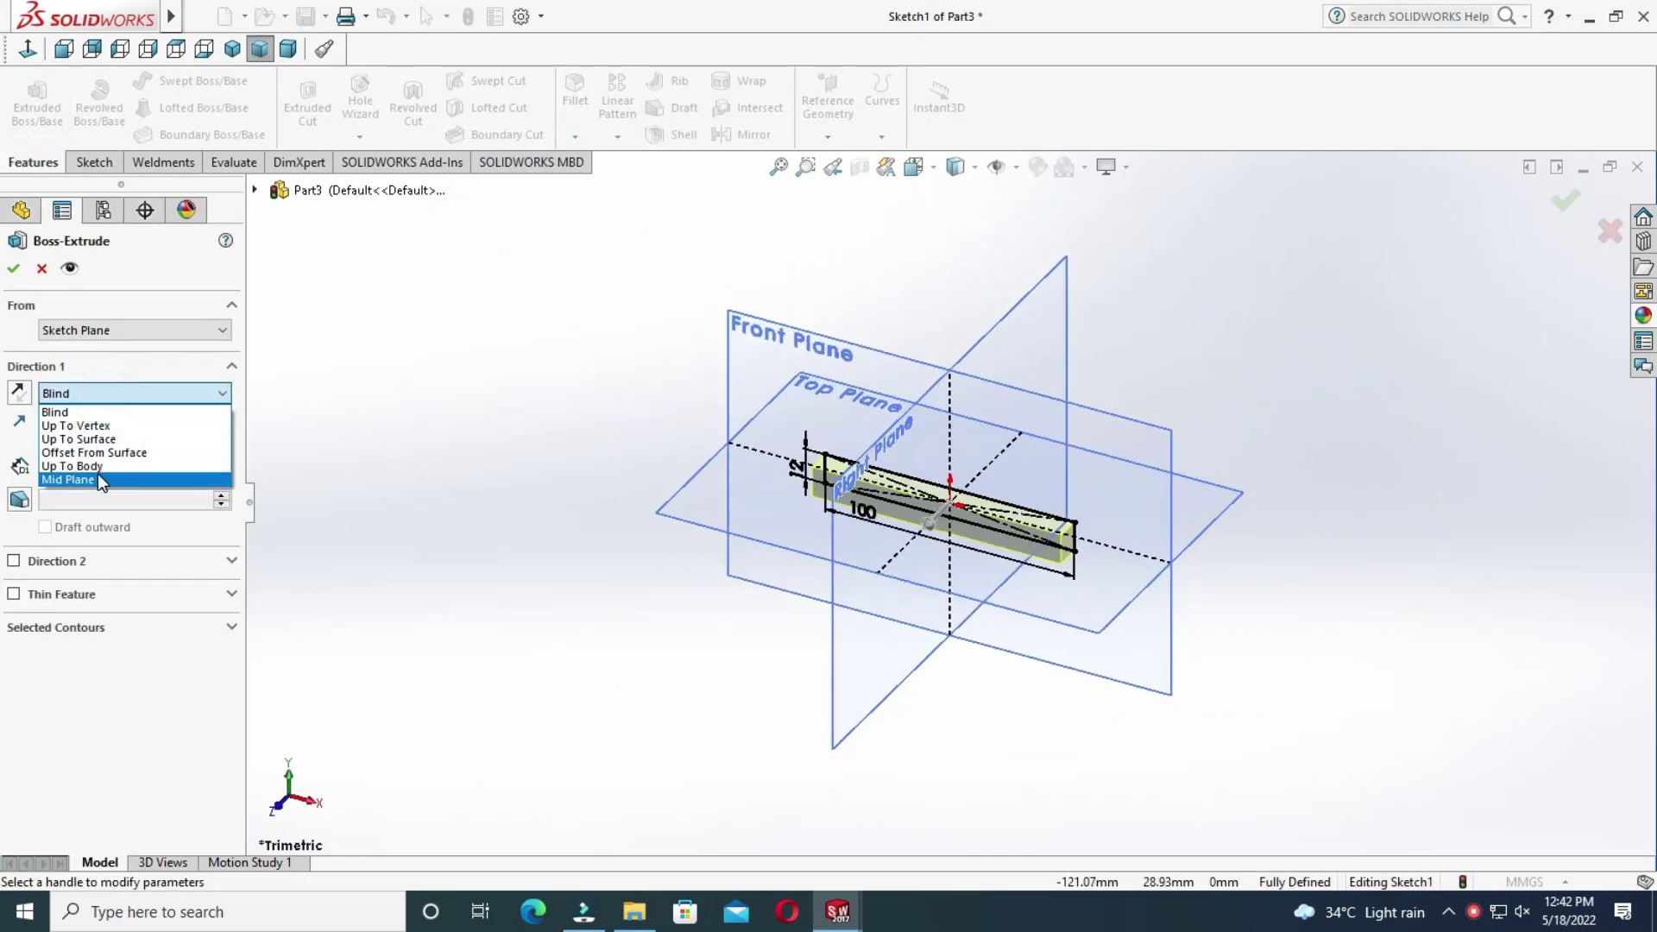
{"action": "left_click", "coordinate": [101, 480]}
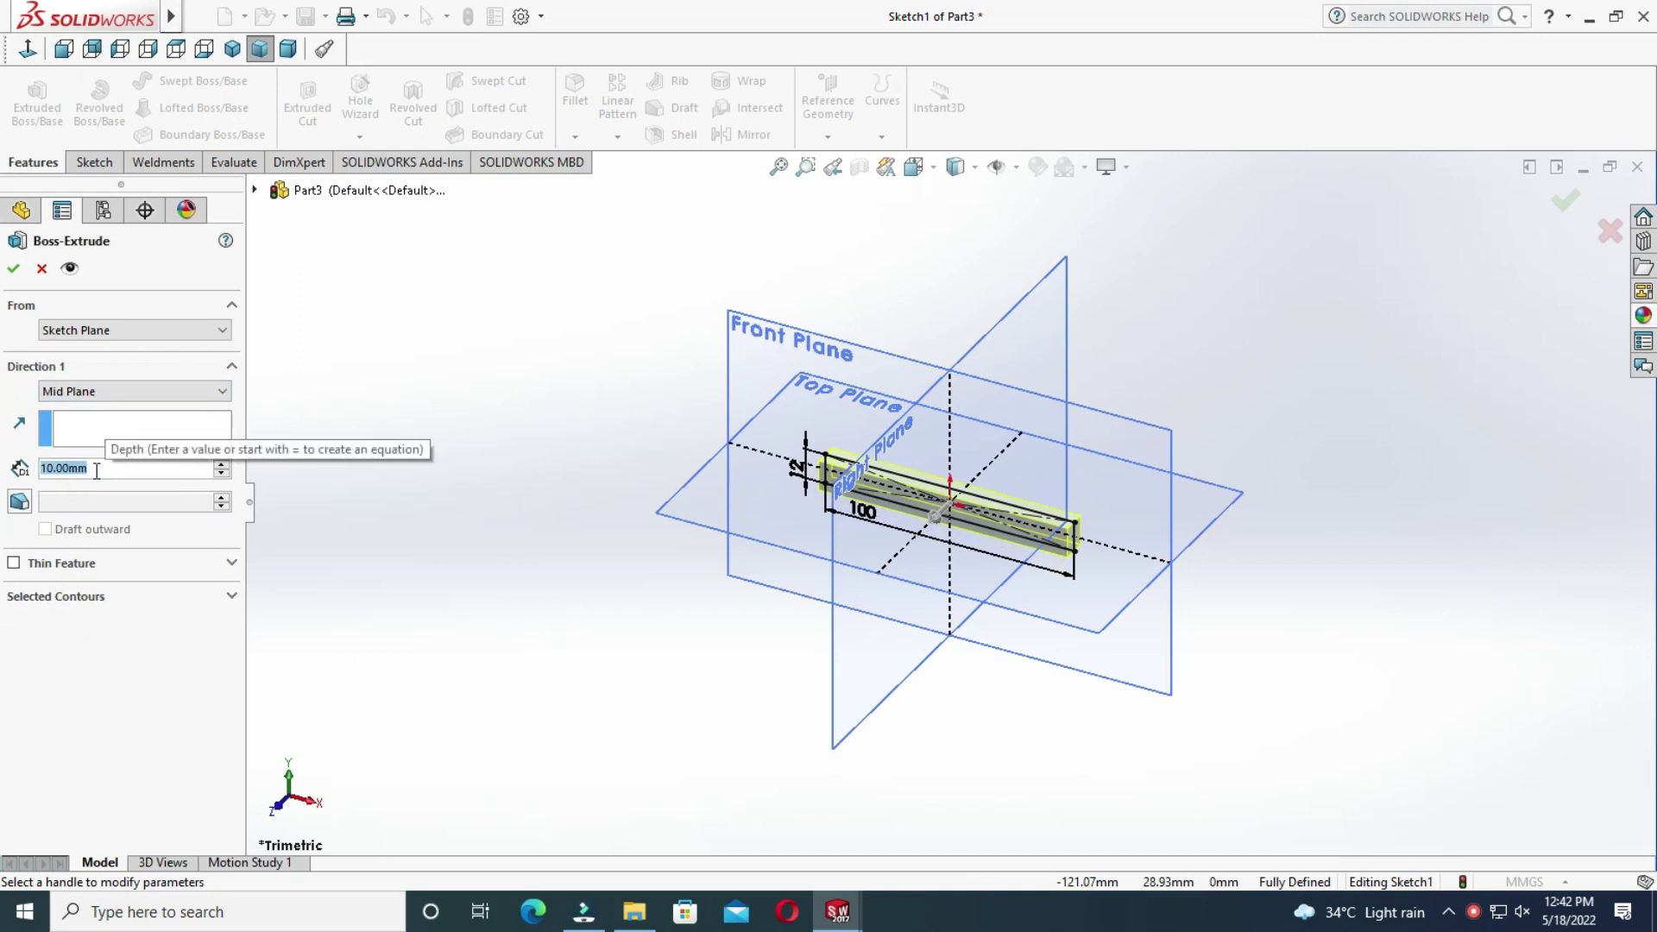
{"action": "type", "text": "63"}
{"action": "key", "text": "Return"}
{"action": "left_click", "coordinate": [13, 268]}
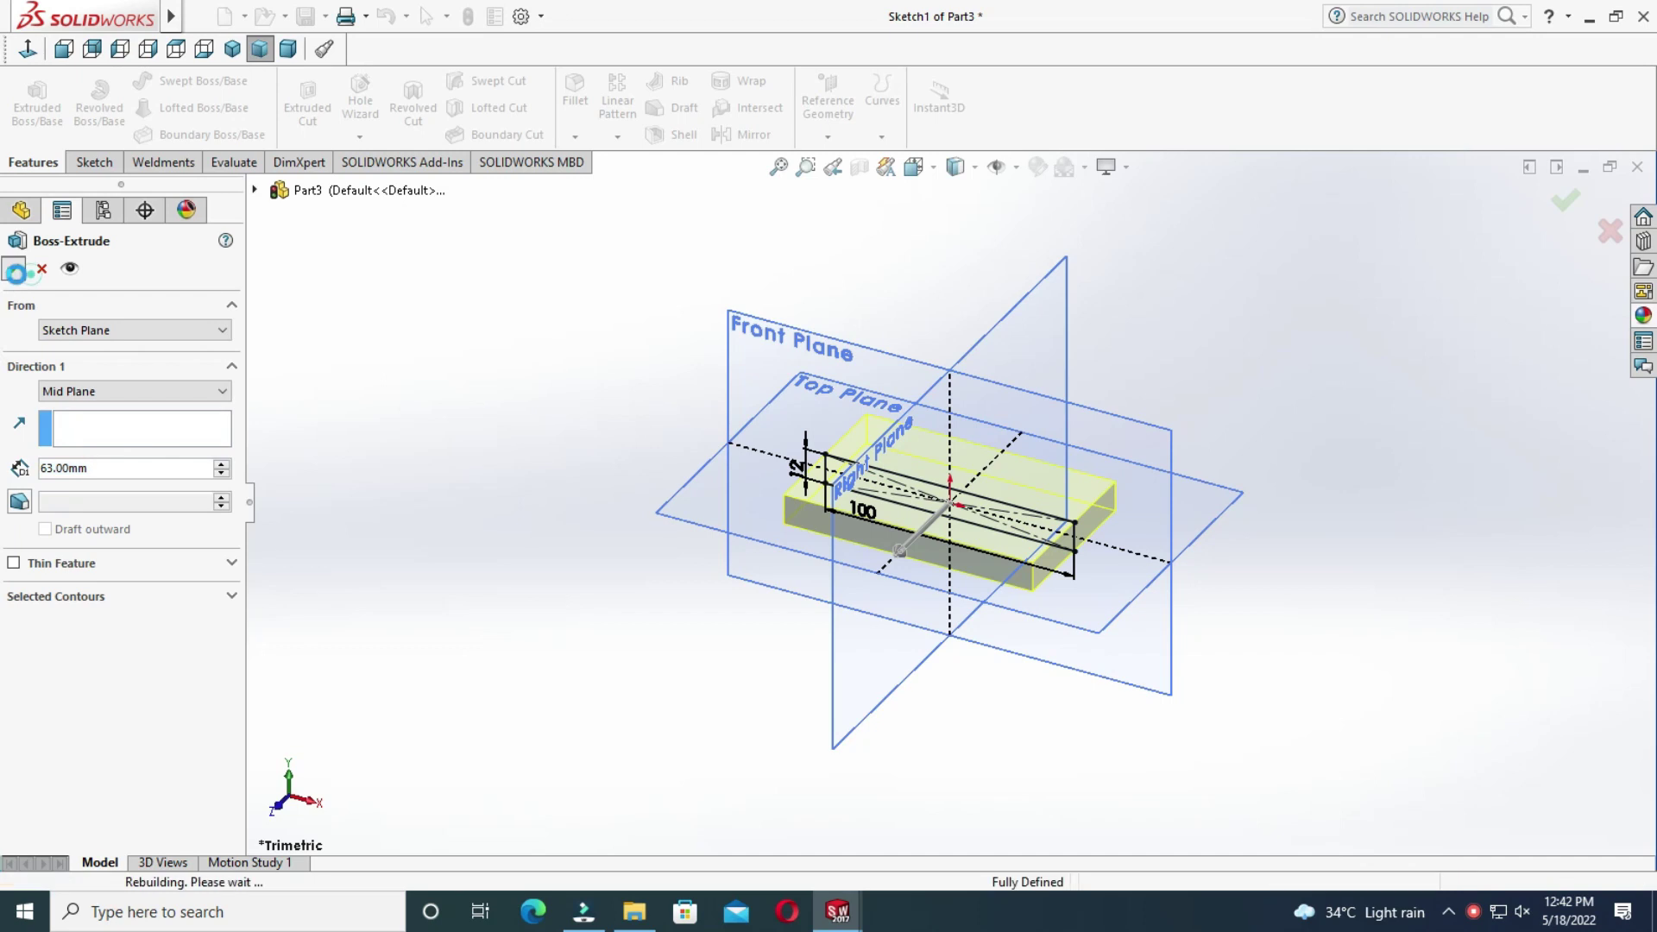
{"action": "middle_click_drag", "start_coordinate": [658, 410], "coordinate": [1153, 382]}
{"action": "scroll", "coordinate": [1059, 493], "scroll_direction": "down", "scroll_amount": 2}
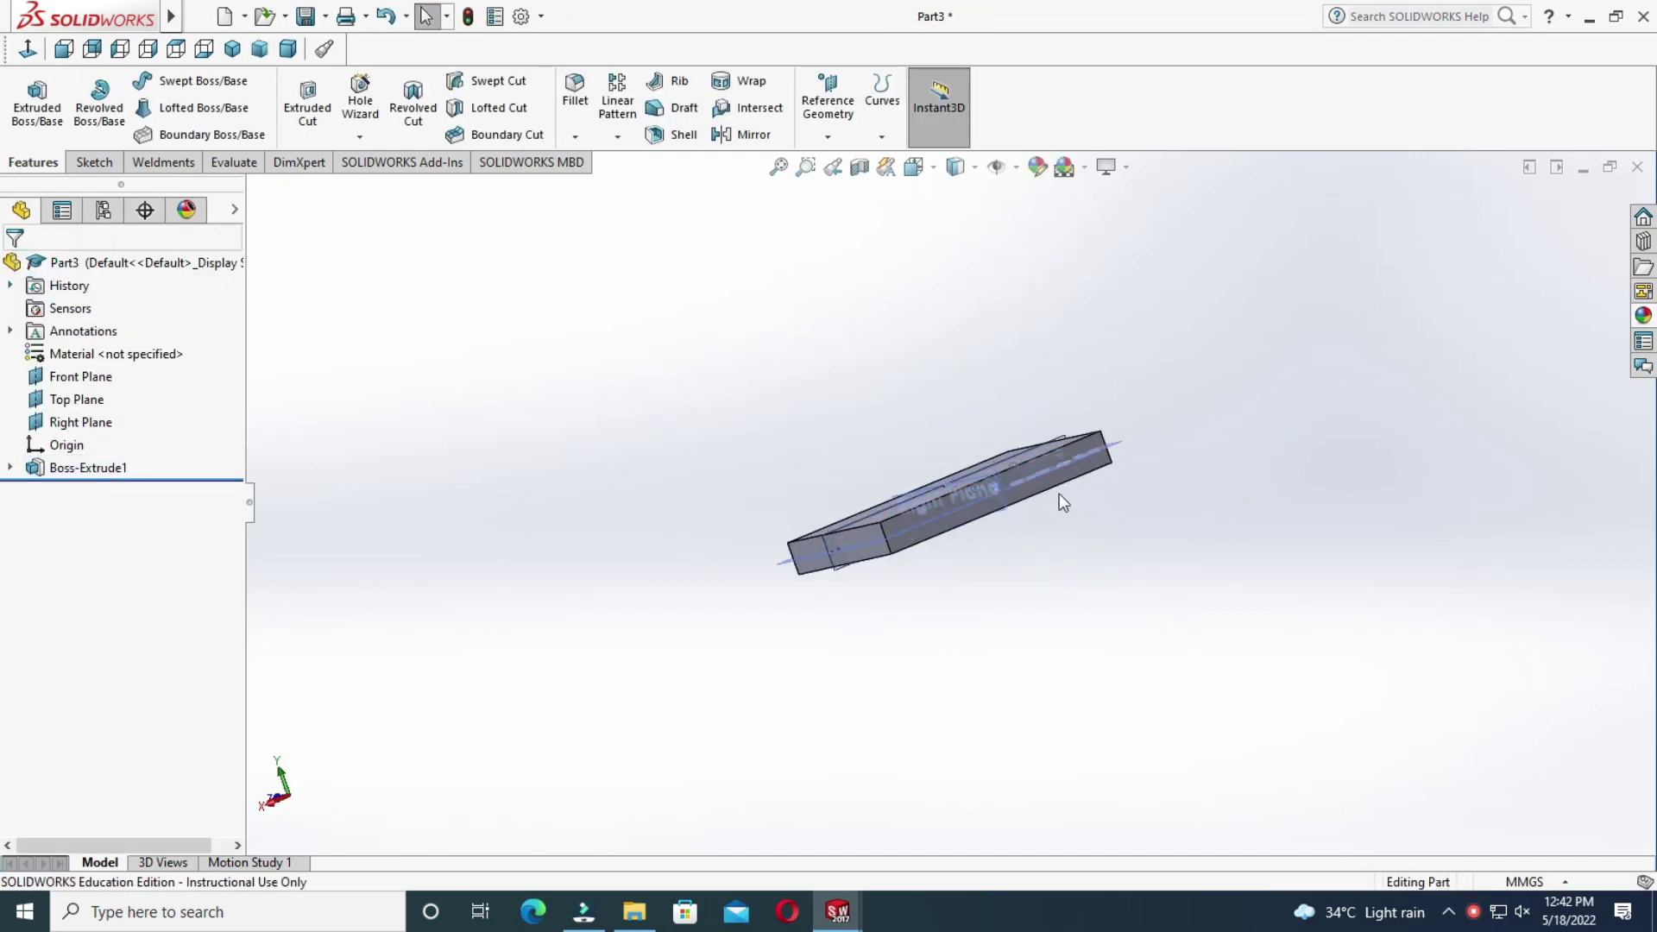
{"action": "scroll", "coordinate": [1039, 472], "scroll_direction": "down", "scroll_amount": 2}
Sketch two concentric circles above the block on its front face.
{"action": "left_click", "coordinate": [1034, 469]}
{"action": "scroll", "coordinate": [1121, 484], "scroll_direction": "down", "scroll_amount": 3}
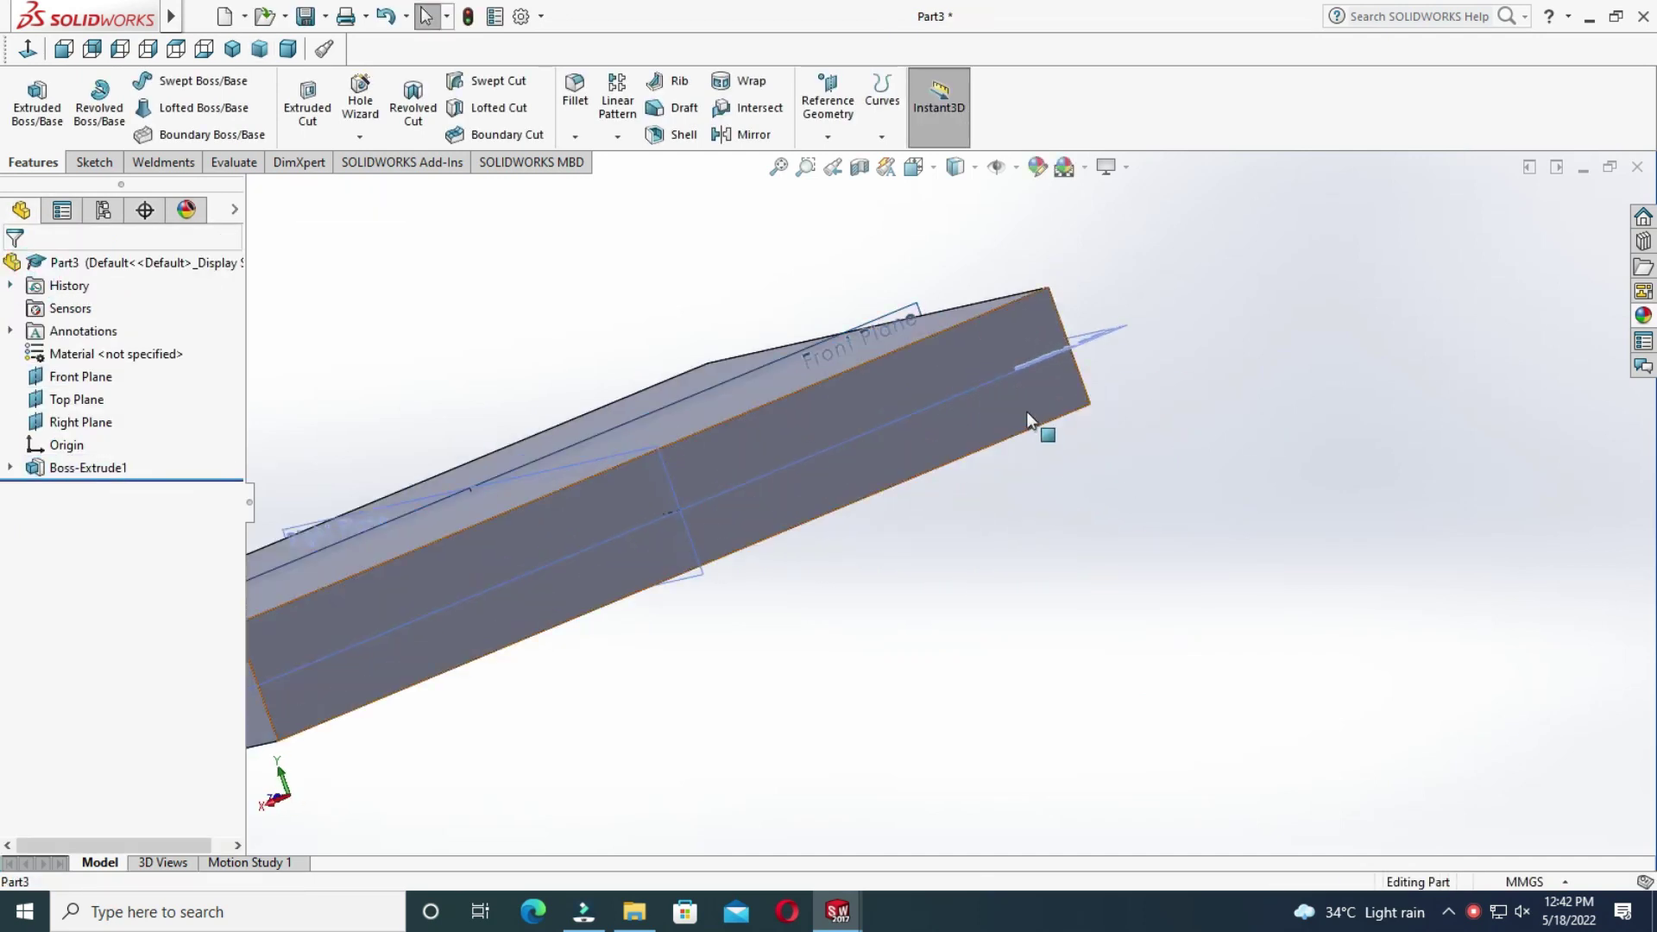
{"action": "left_click", "coordinate": [1027, 410]}
{"action": "left_click", "coordinate": [91, 162]}
{"action": "left_click", "coordinate": [43, 125]}
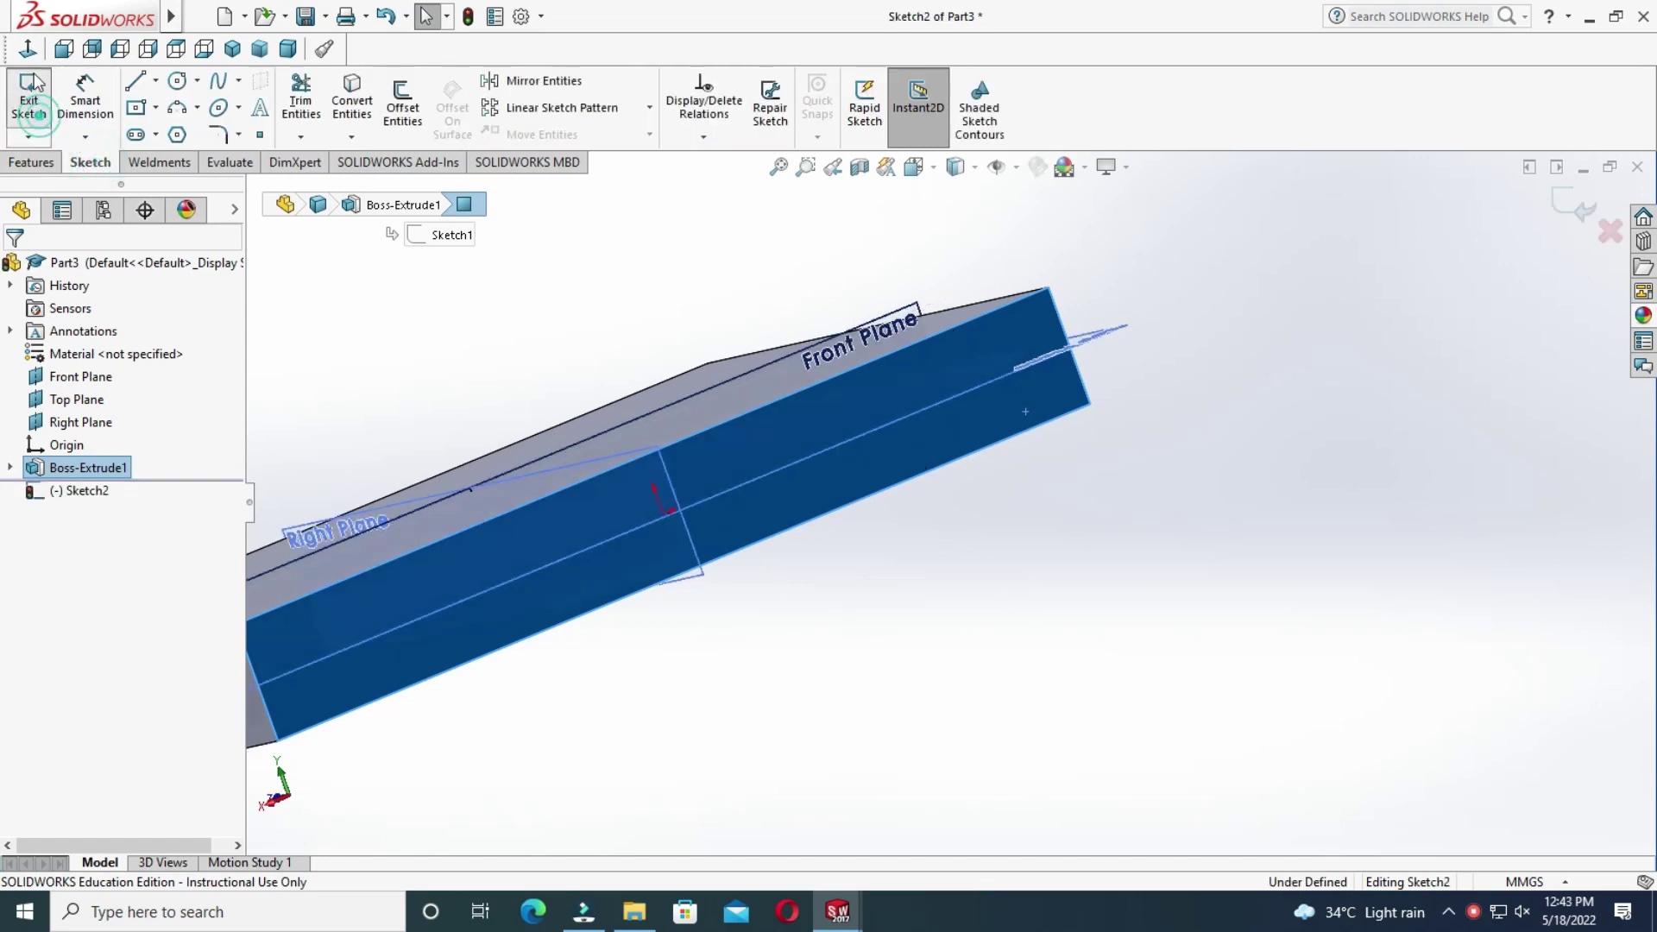
{"action": "left_click", "coordinate": [996, 166]}
{"action": "left_click", "coordinate": [178, 81]}
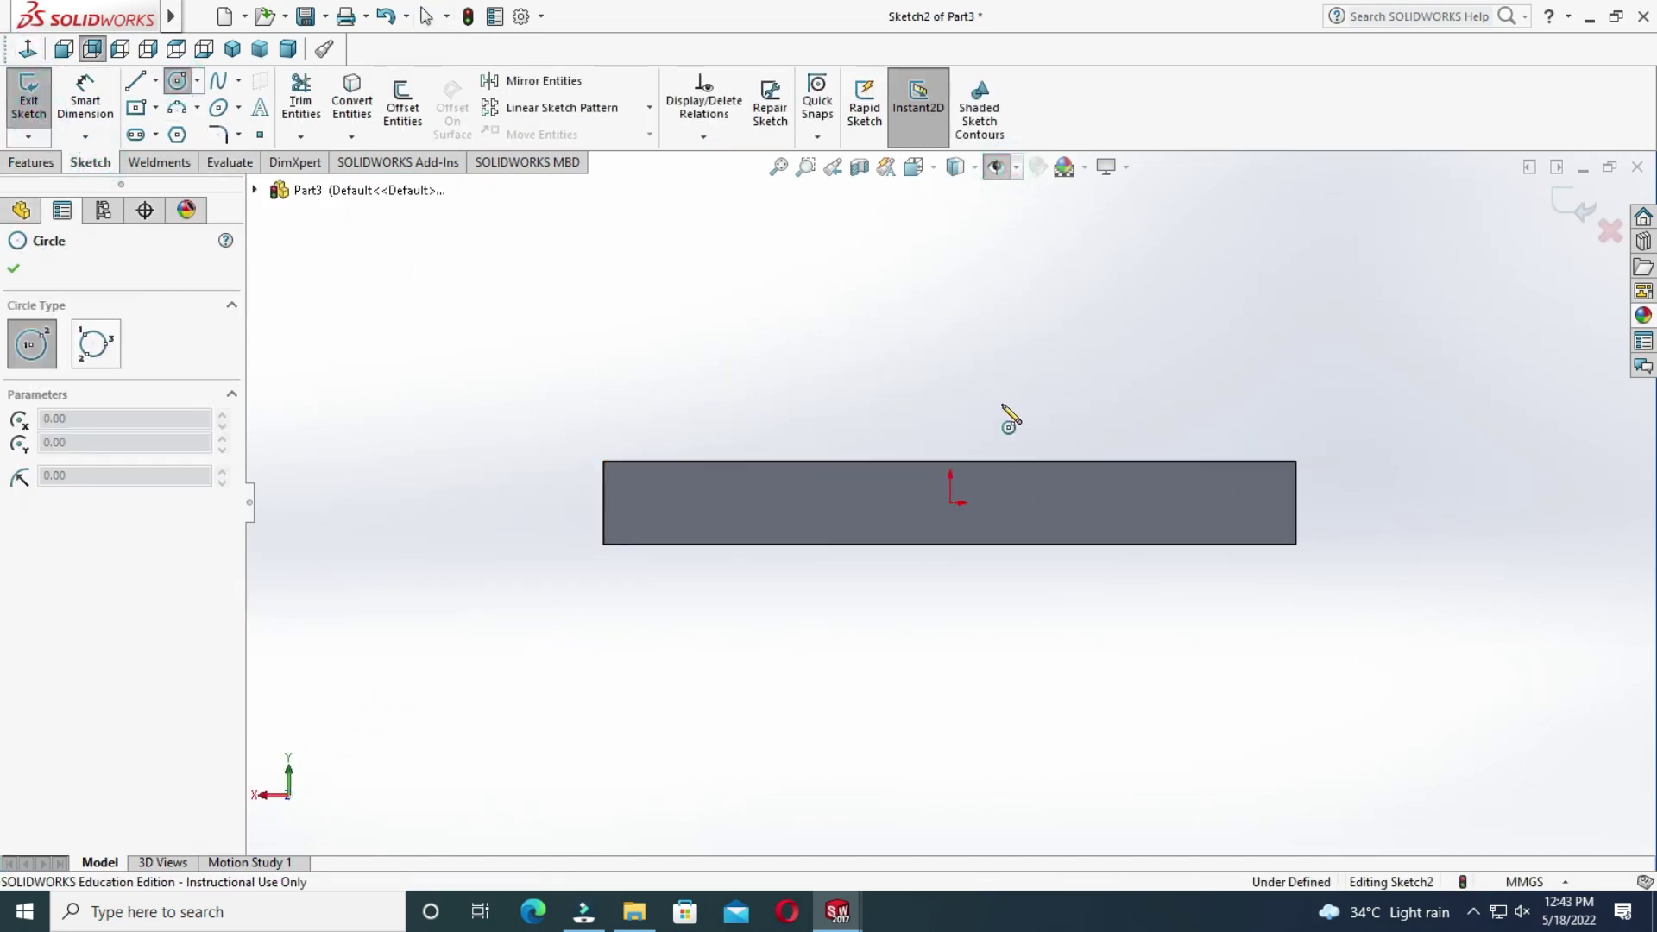
{"action": "left_click", "coordinate": [950, 289]}
{"action": "left_click", "coordinate": [1025, 325]}
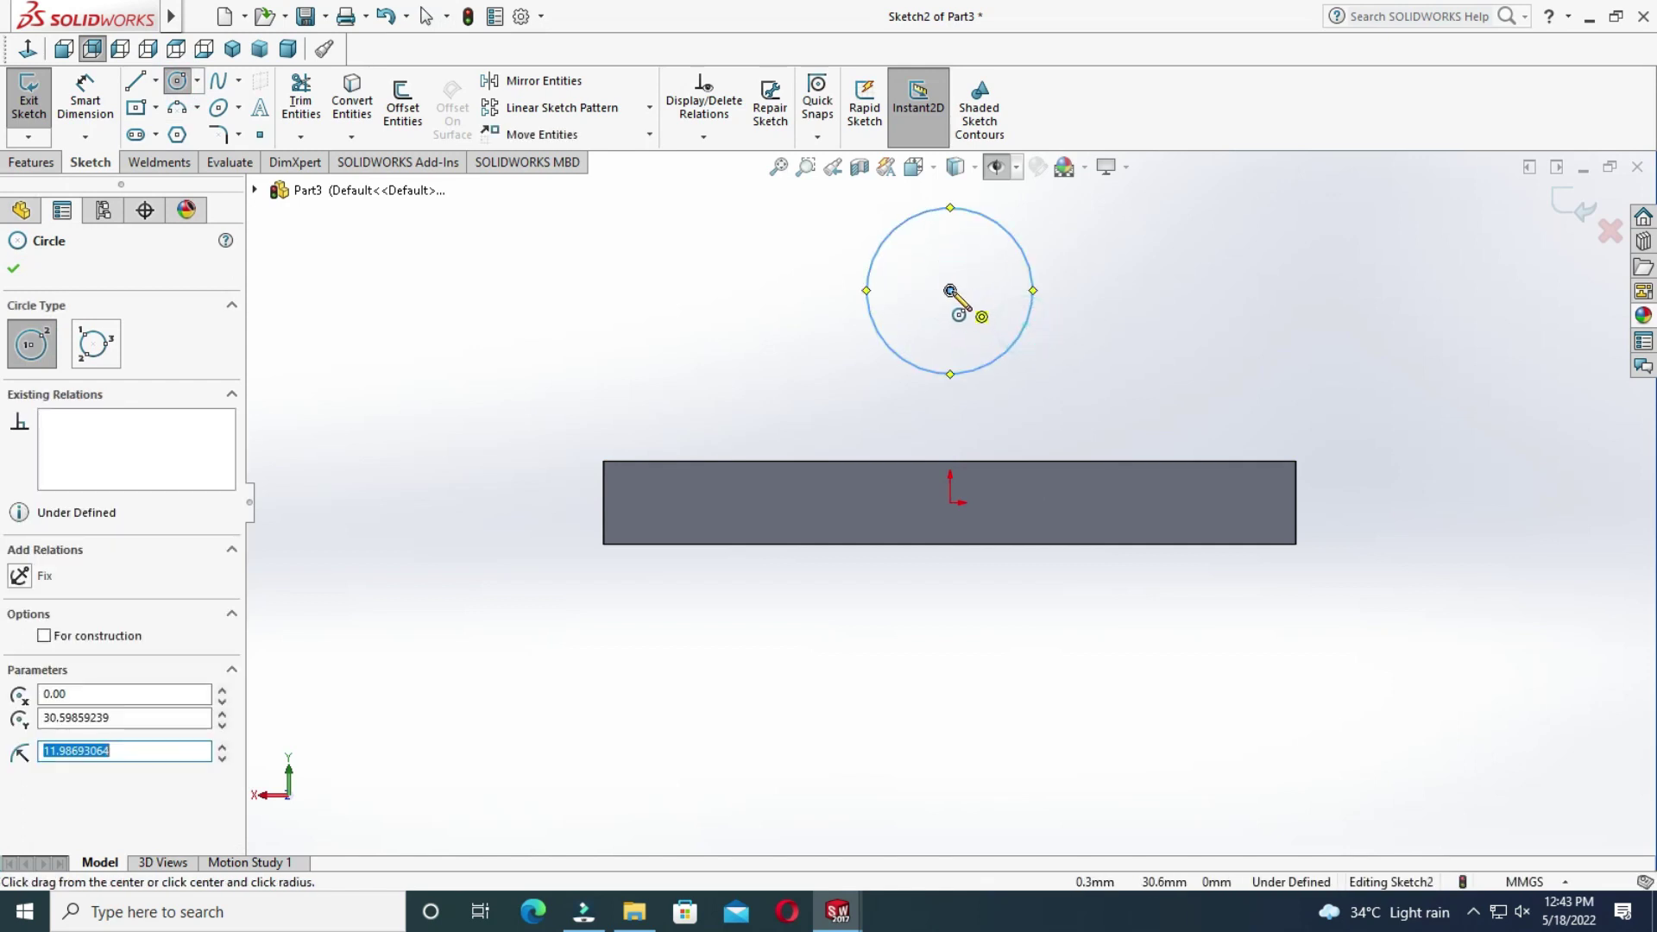
{"action": "left_click", "coordinate": [950, 290]}
{"action": "left_click", "coordinate": [987, 319]}
{"action": "scroll", "coordinate": [1082, 371], "scroll_direction": "up", "scroll_amount": 3}
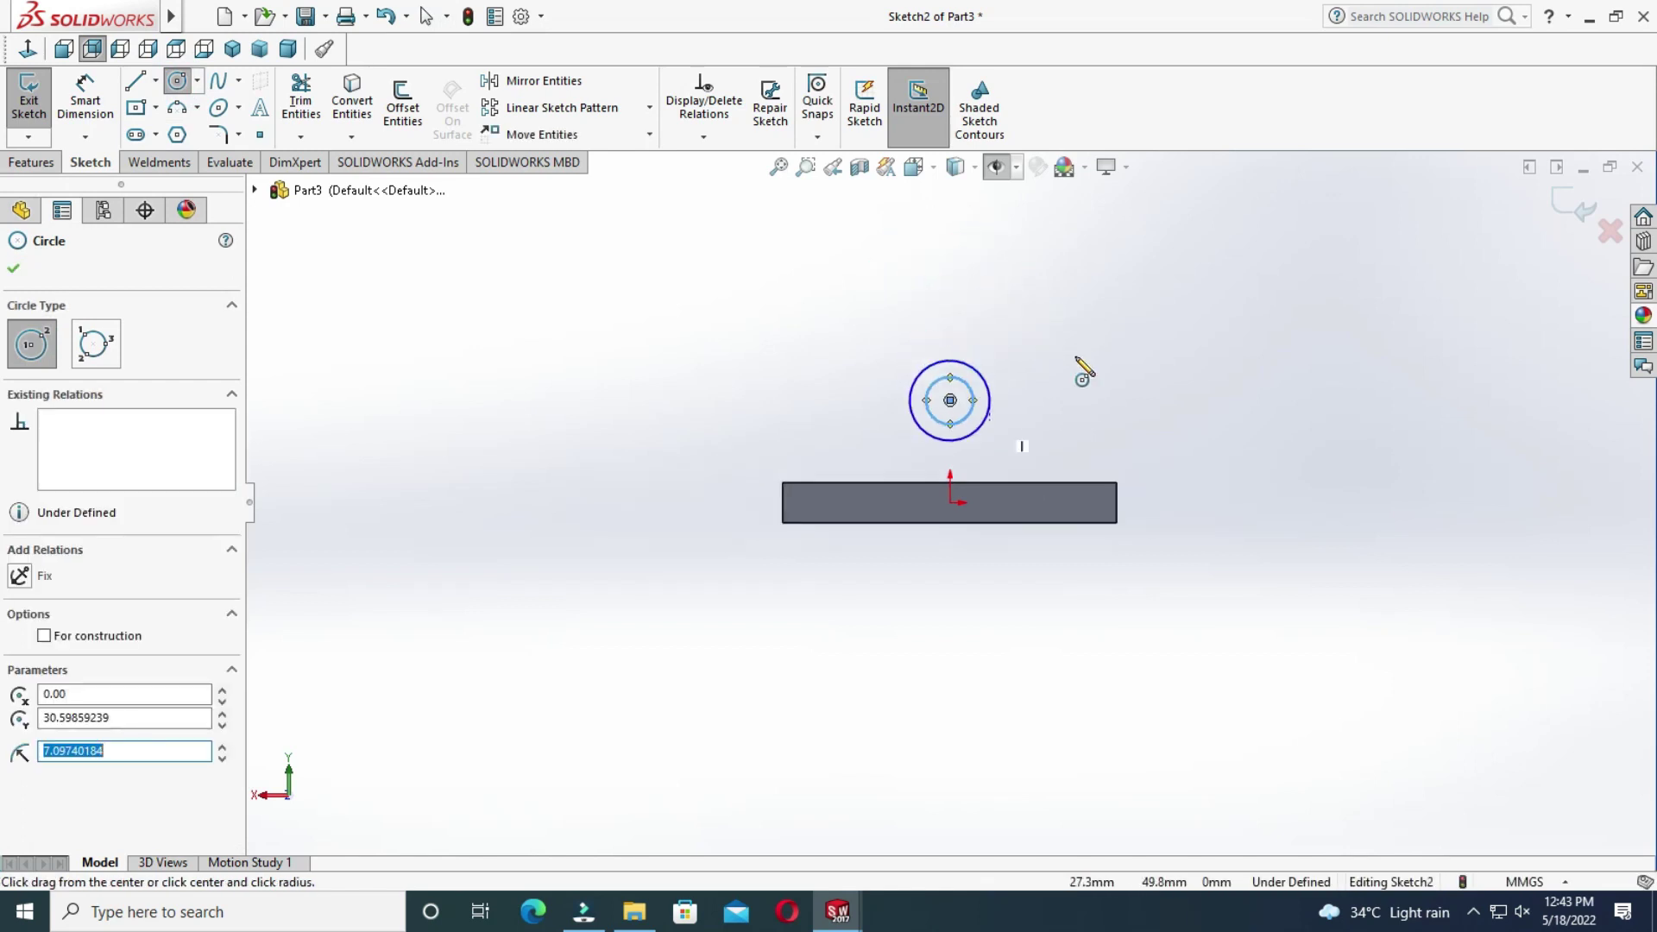
{"action": "scroll", "coordinate": [1083, 371], "scroll_direction": "down", "scroll_amount": 2}
{"action": "key", "text": "Escape"}
Dimension the outer circle Ø50 and the inner circle Ø25.
{"action": "left_click", "coordinate": [84, 100]}
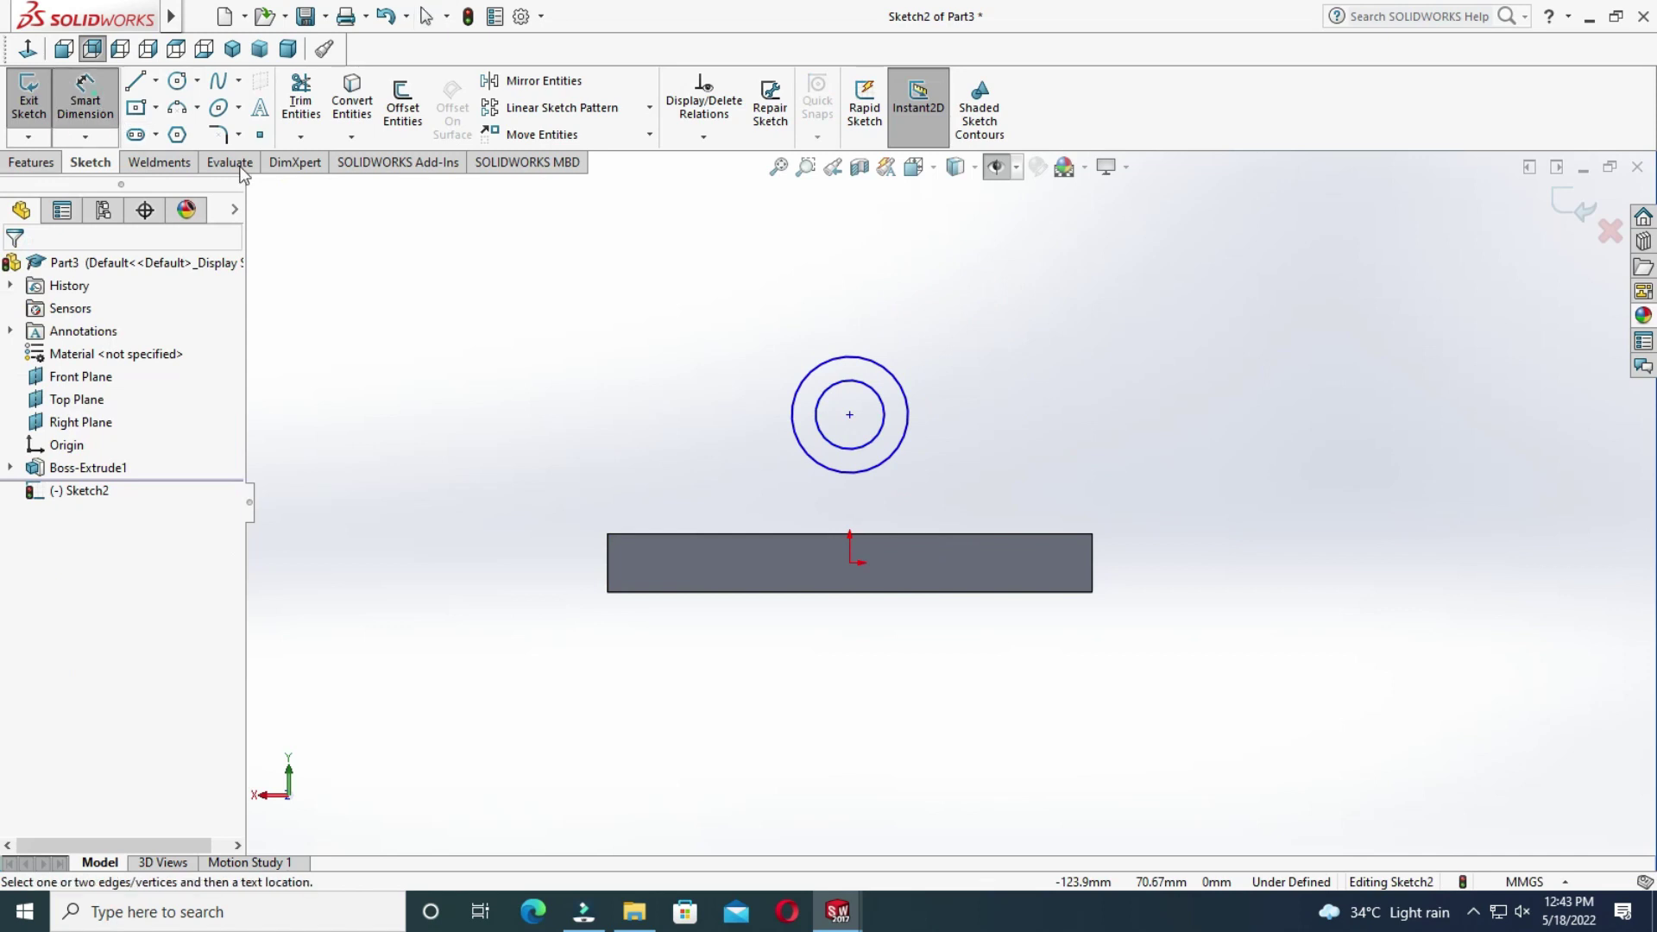
{"action": "left_click", "coordinate": [899, 396]}
{"action": "left_click", "coordinate": [1010, 327]}
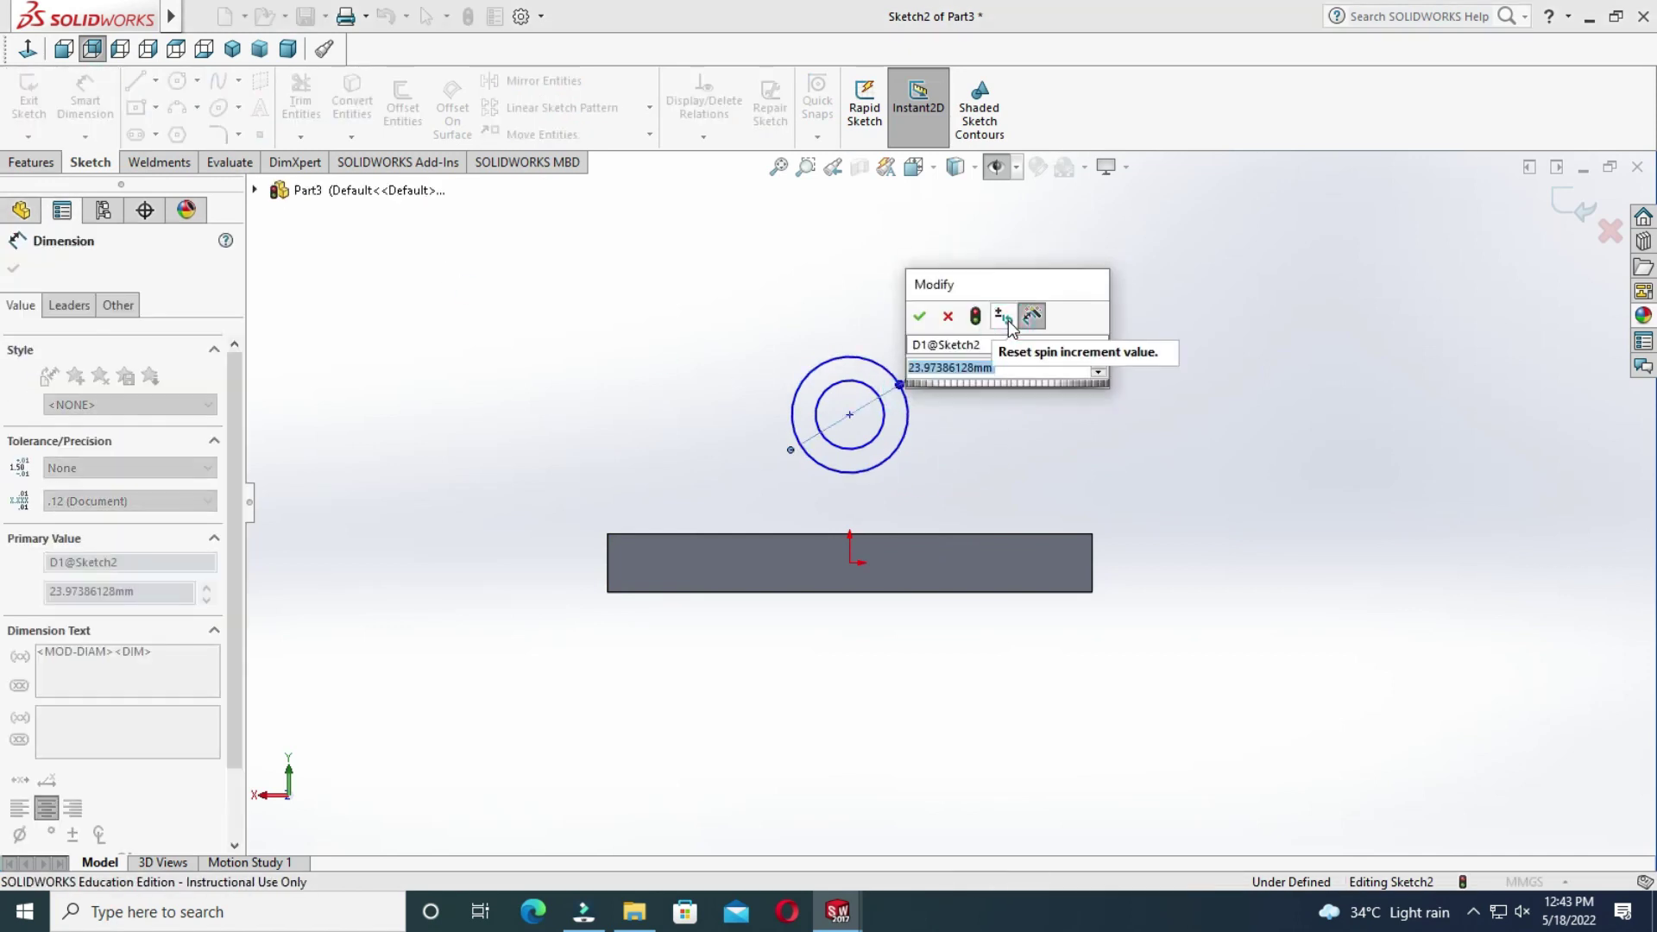
{"action": "type", "text": "50"}
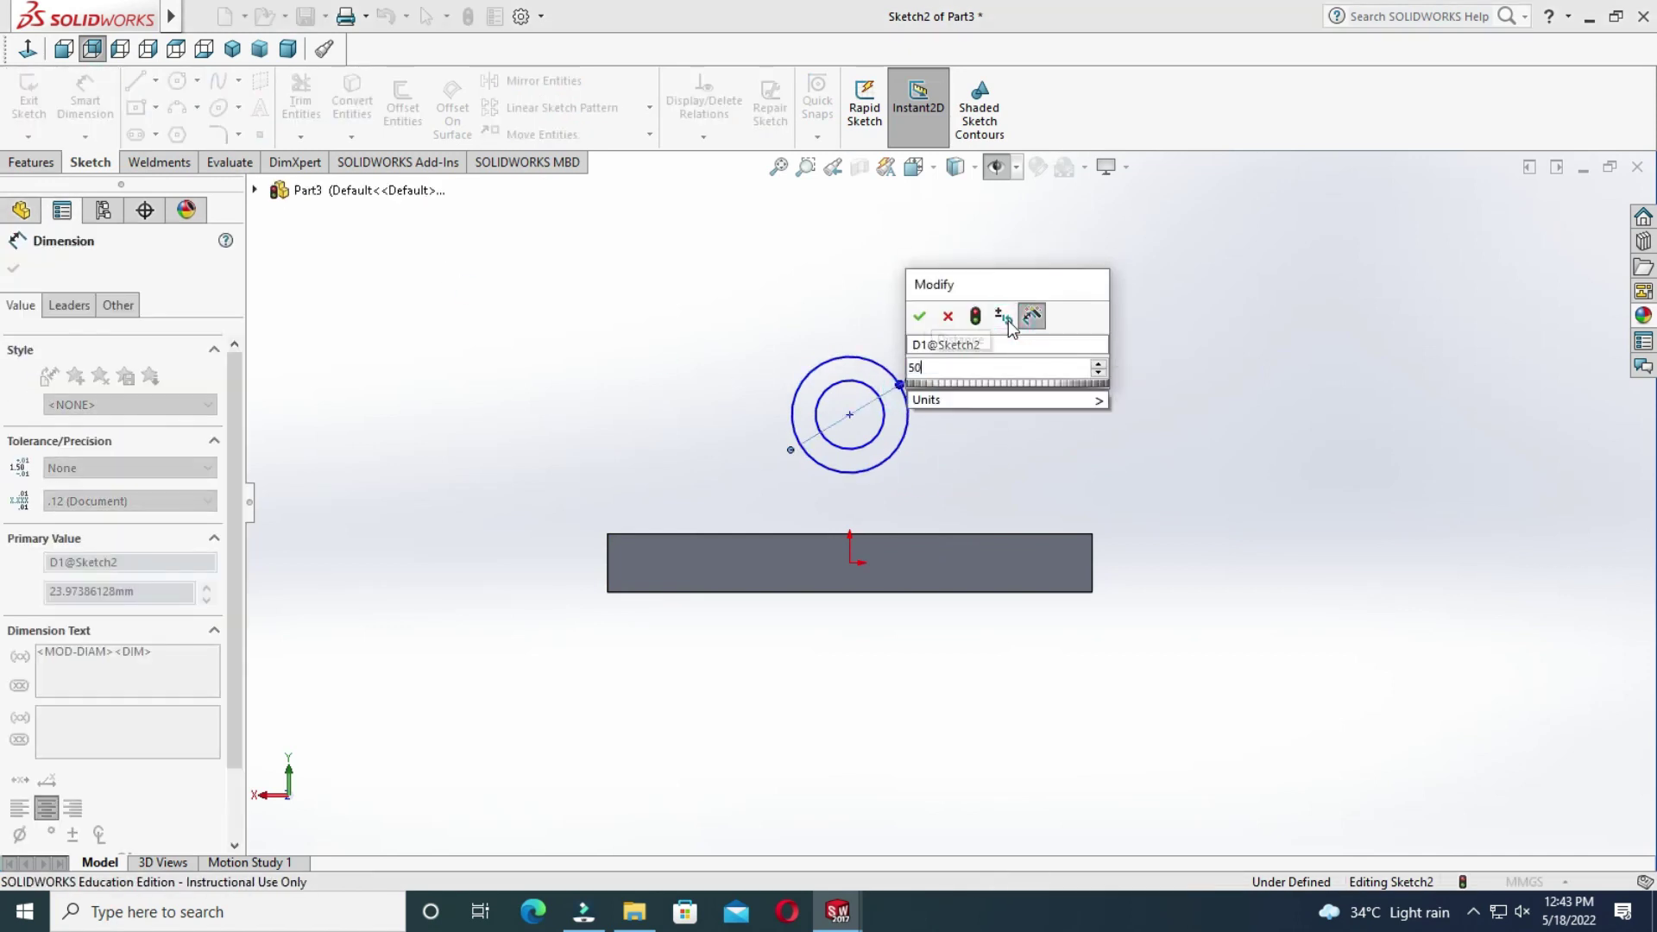
{"action": "key", "text": "Return"}
{"action": "left_click", "coordinate": [884, 420]}
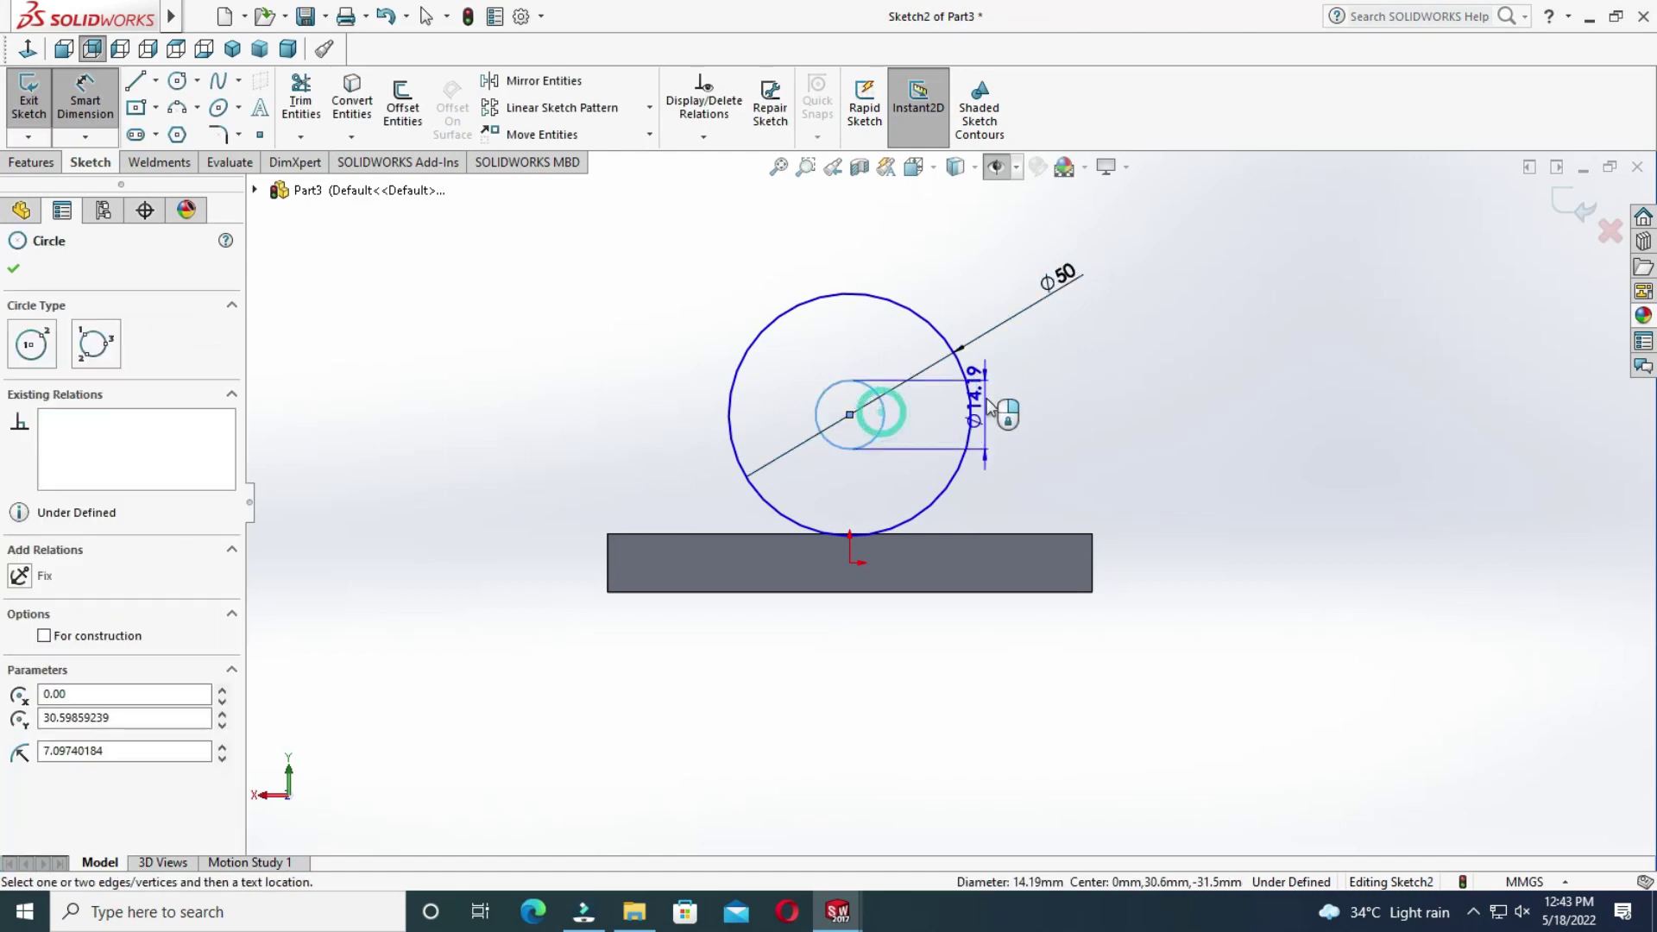
{"action": "left_click", "coordinate": [1042, 360]}
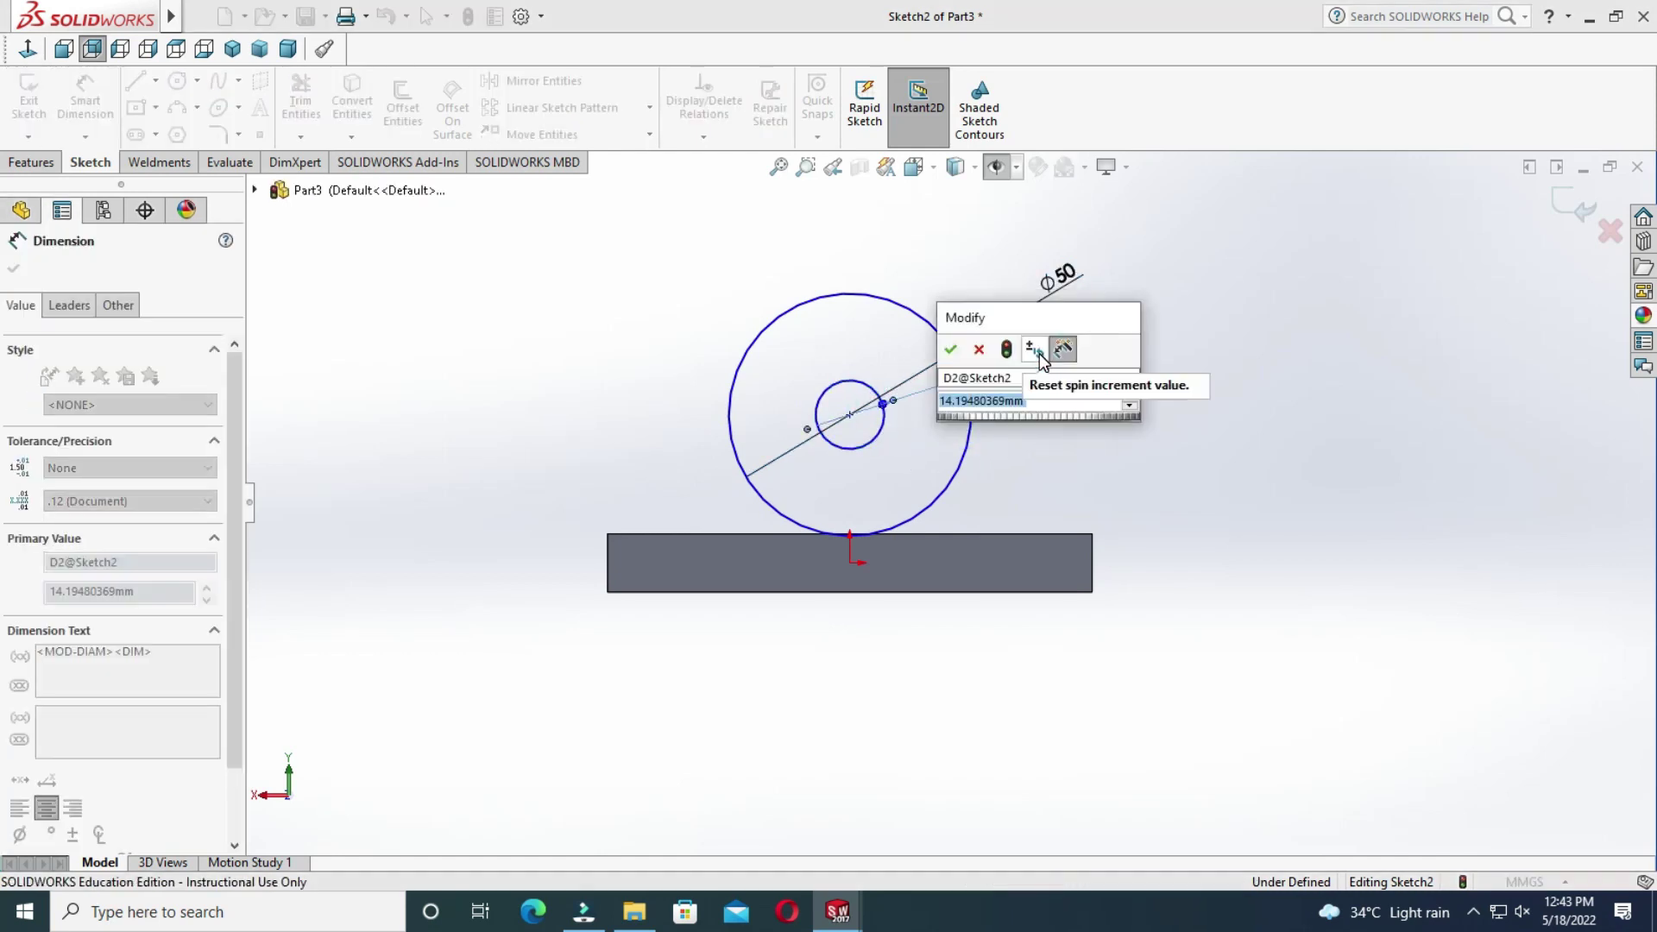
{"action": "type", "text": "25"}
{"action": "key", "text": "Return"}
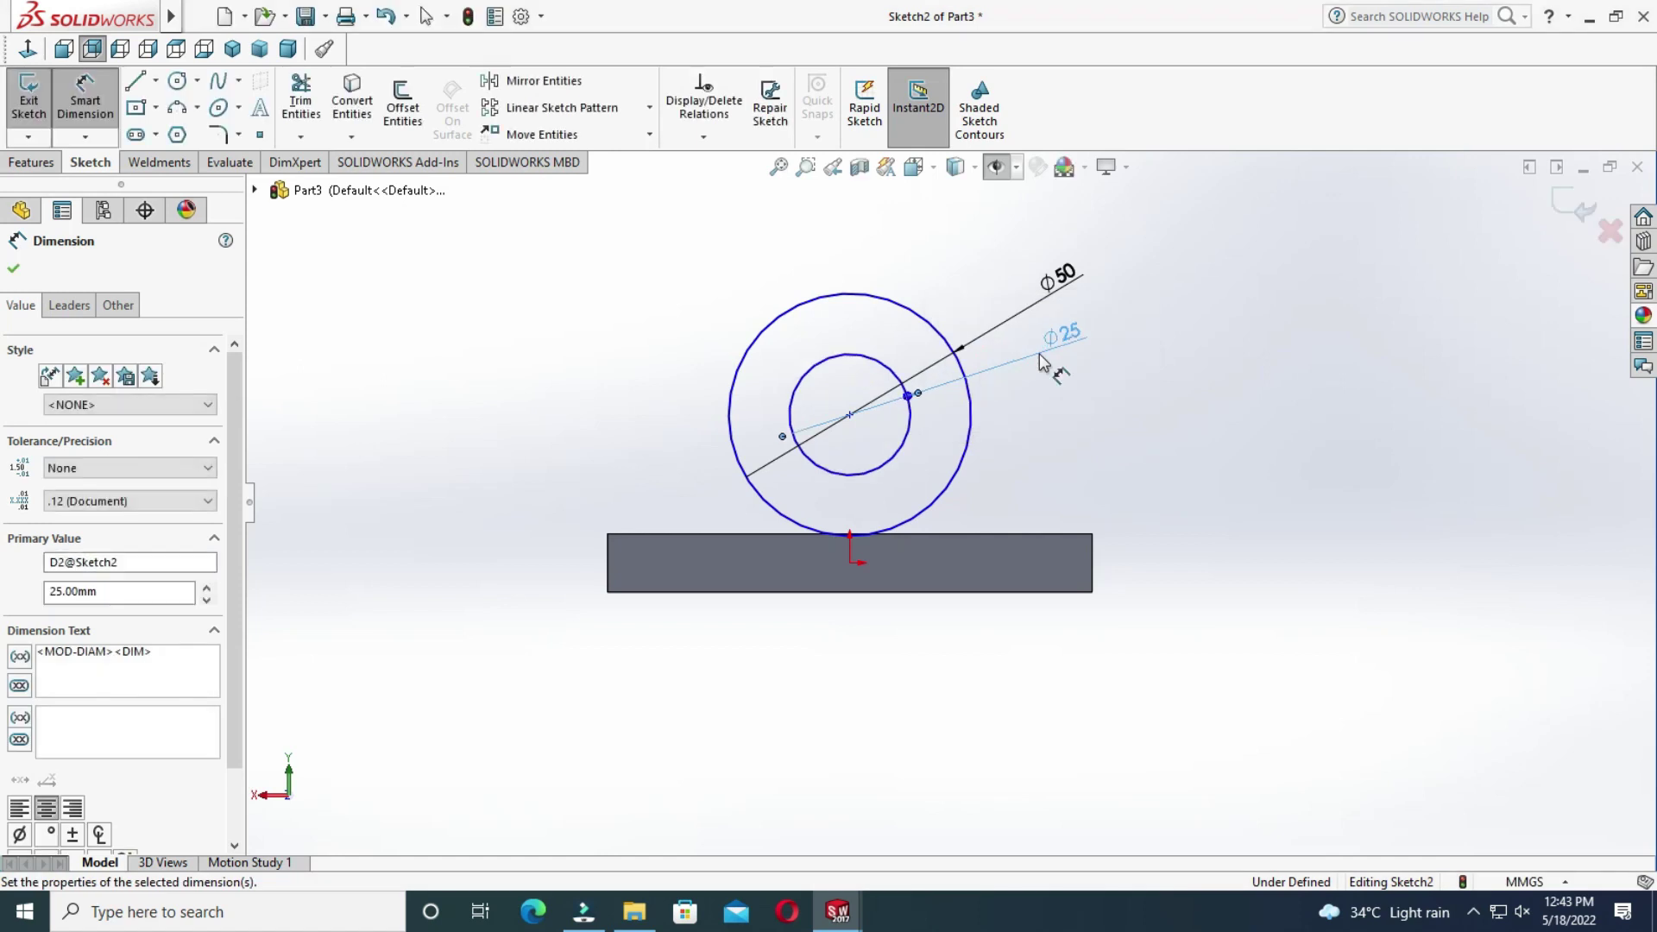
Dimension the circles' centre 90 mm above the block's base.
{"action": "left_click", "coordinate": [851, 417]}
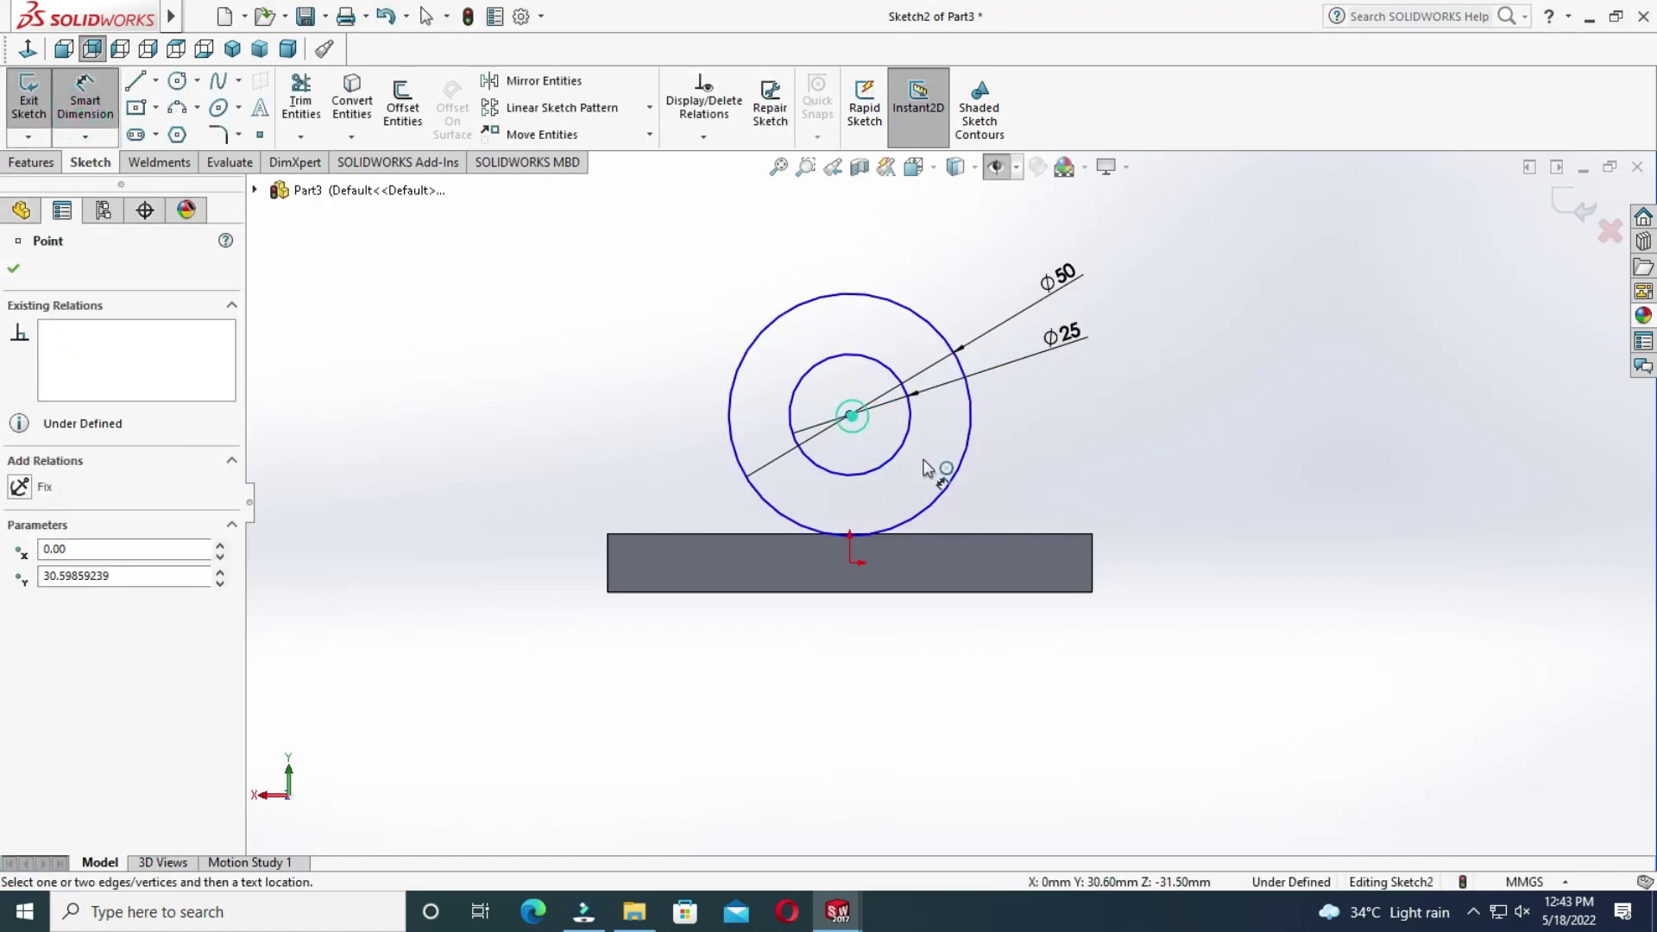
{"action": "left_click", "coordinate": [1093, 592]}
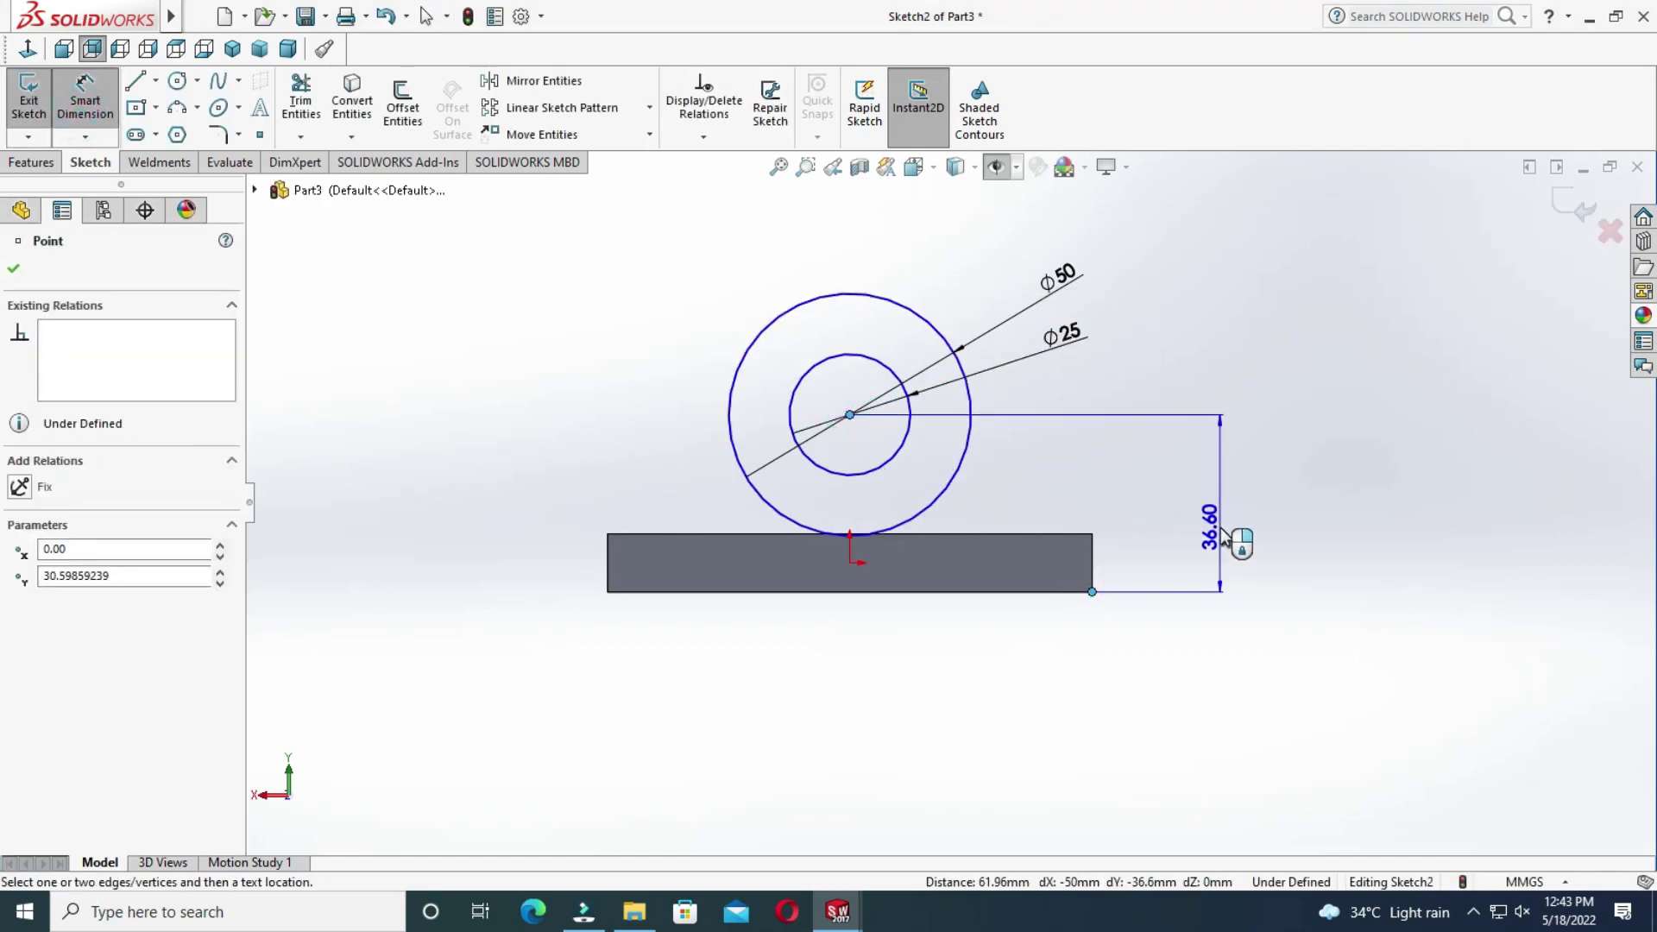
{"action": "left_click", "coordinate": [1222, 536]}
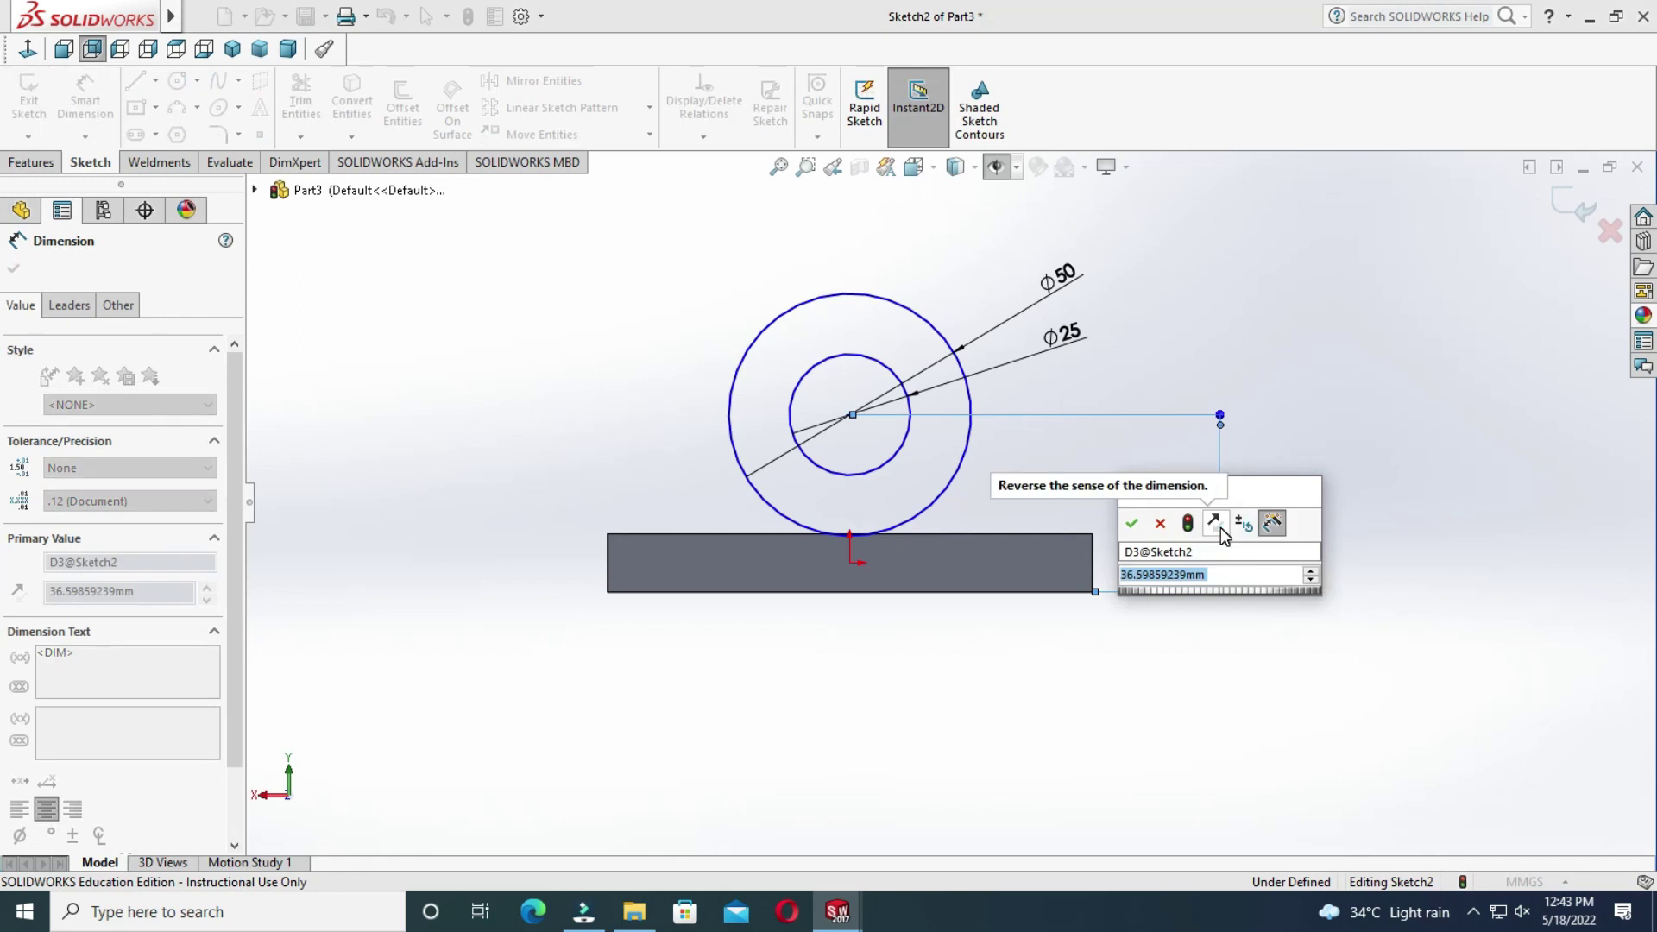
{"action": "type", "text": "9"}
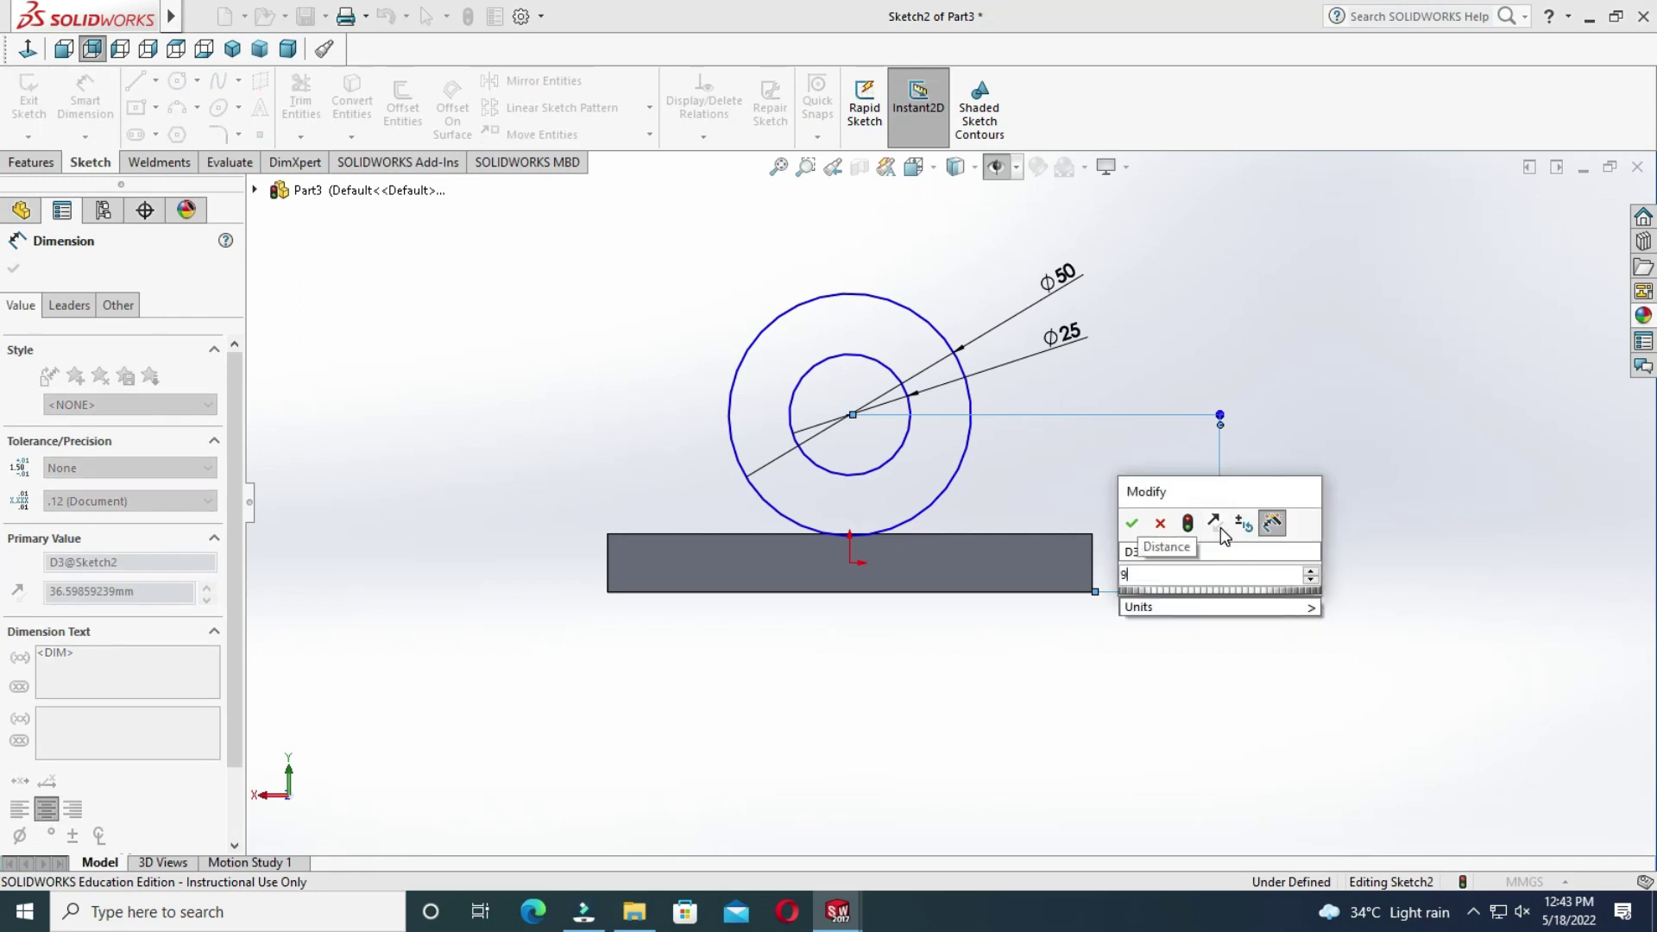
{"action": "key", "text": "Return"}
{"action": "key", "text": "f"}
{"action": "key", "text": "Escape"}
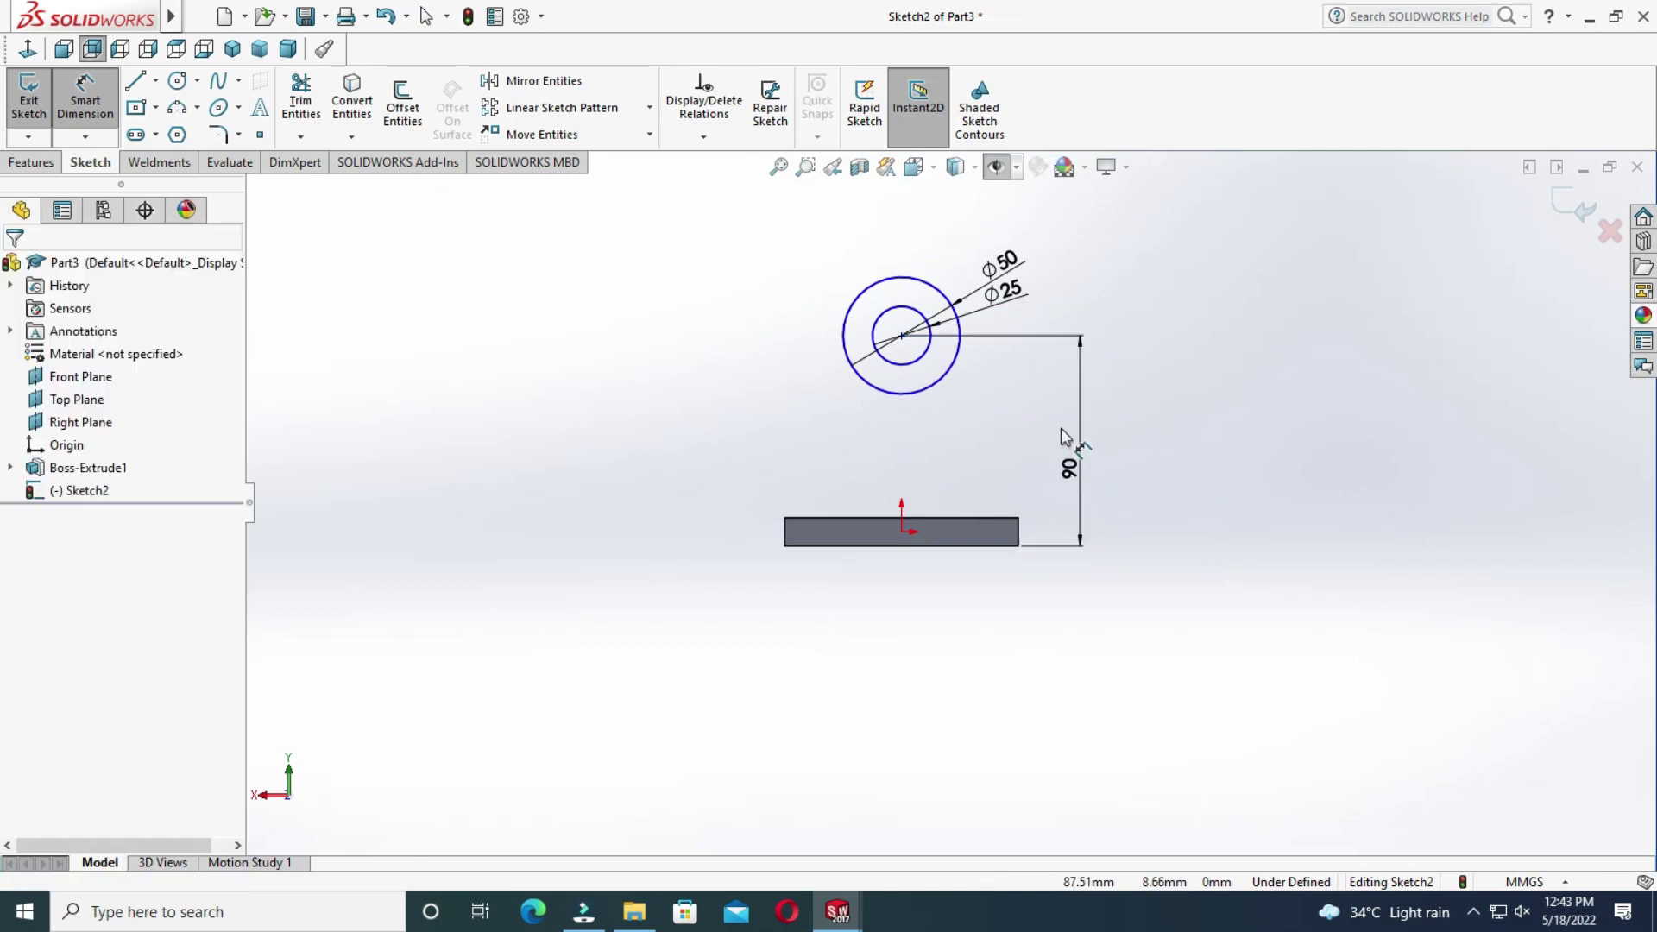
{"action": "key", "text": "Escape"}
Add a Vertical relation between the circle centre and the origin.
{"action": "left_click", "coordinate": [901, 337]}
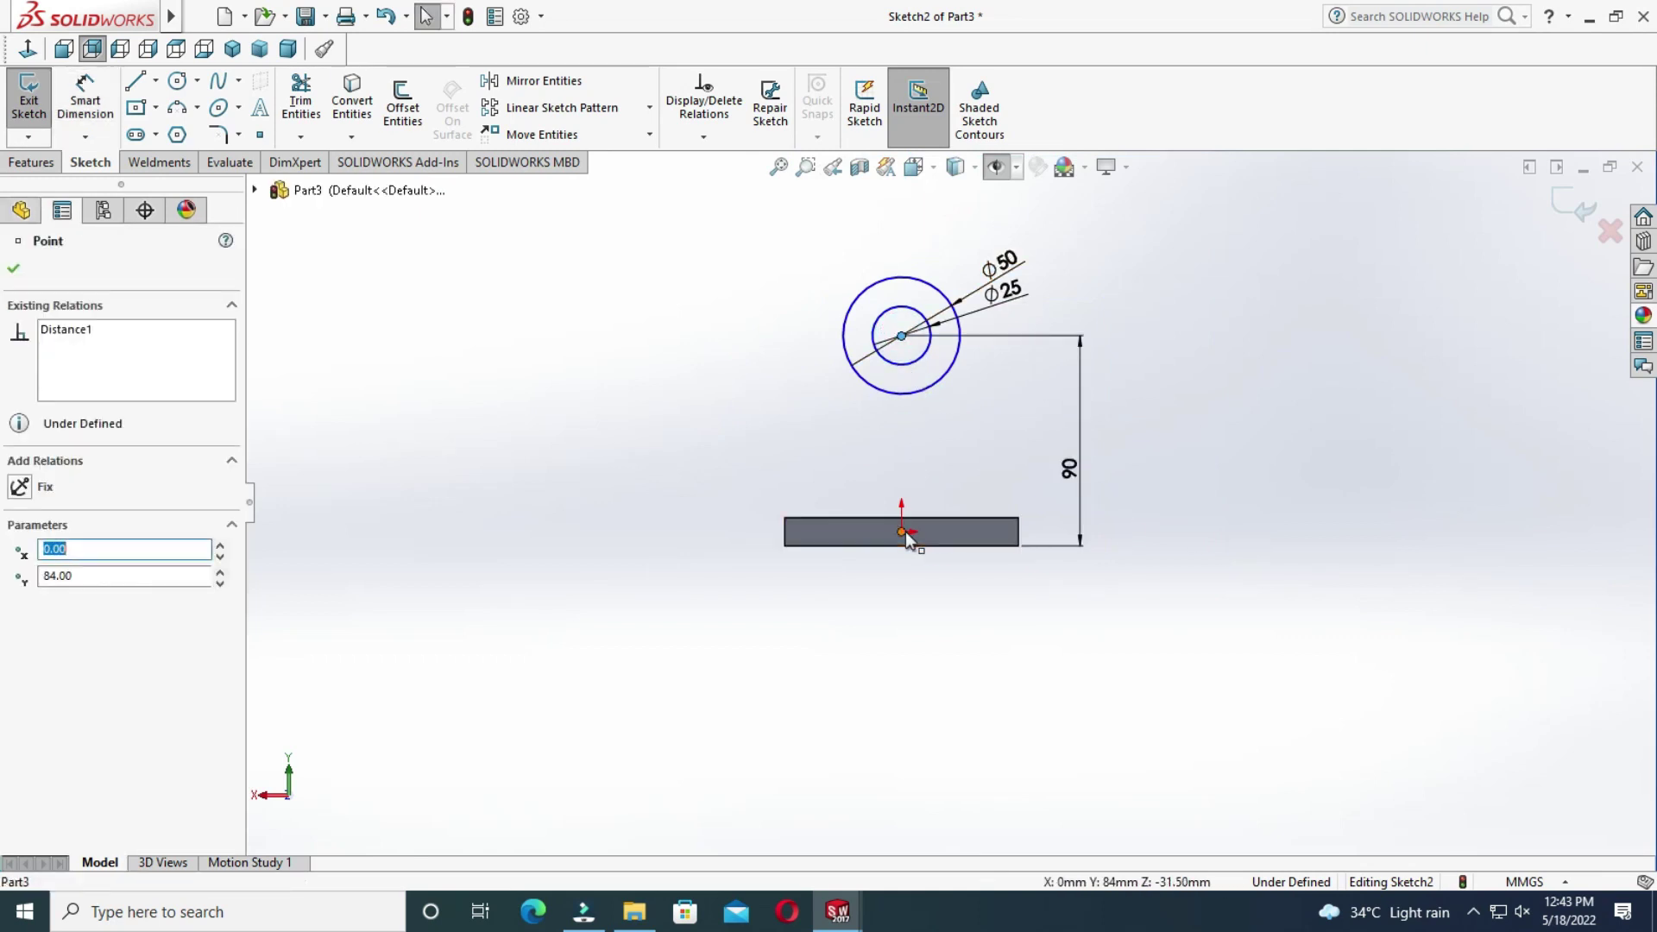
{"action": "left_click", "coordinate": [903, 531], "text": "ctrl"}
{"action": "left_click", "coordinate": [992, 440]}
{"action": "left_click", "coordinate": [1315, 457]}
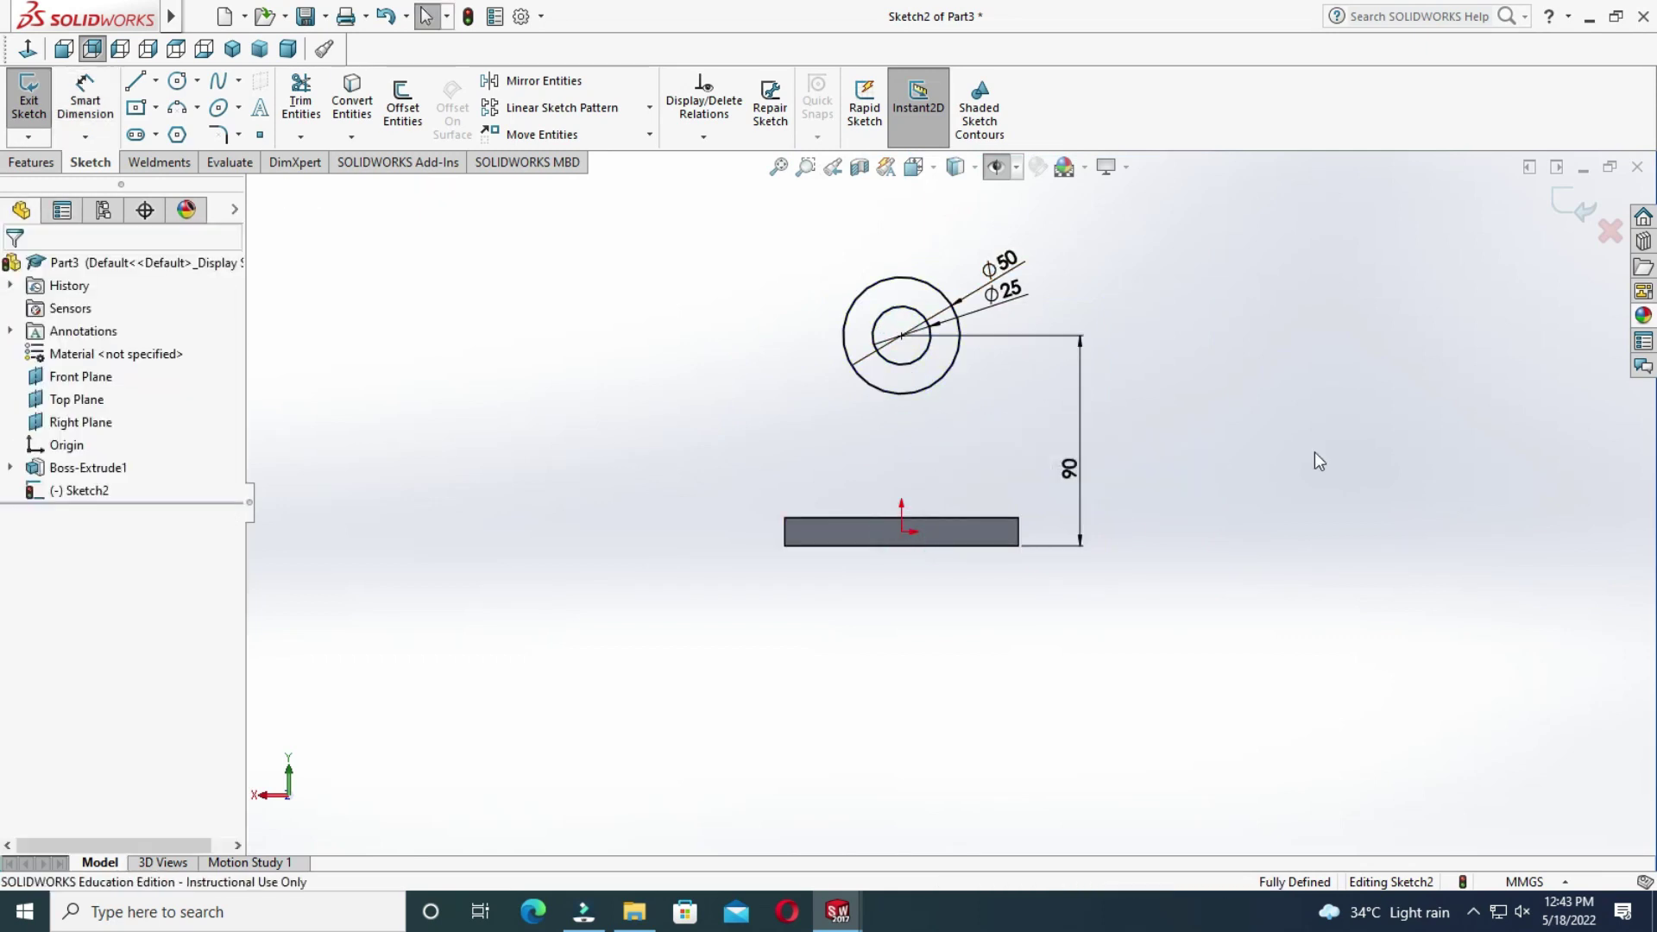
Extrude the Ø50/Ø25 ring 44 mm in the reversed direction as a cylindrical boss.
{"action": "left_click", "coordinate": [26, 164]}
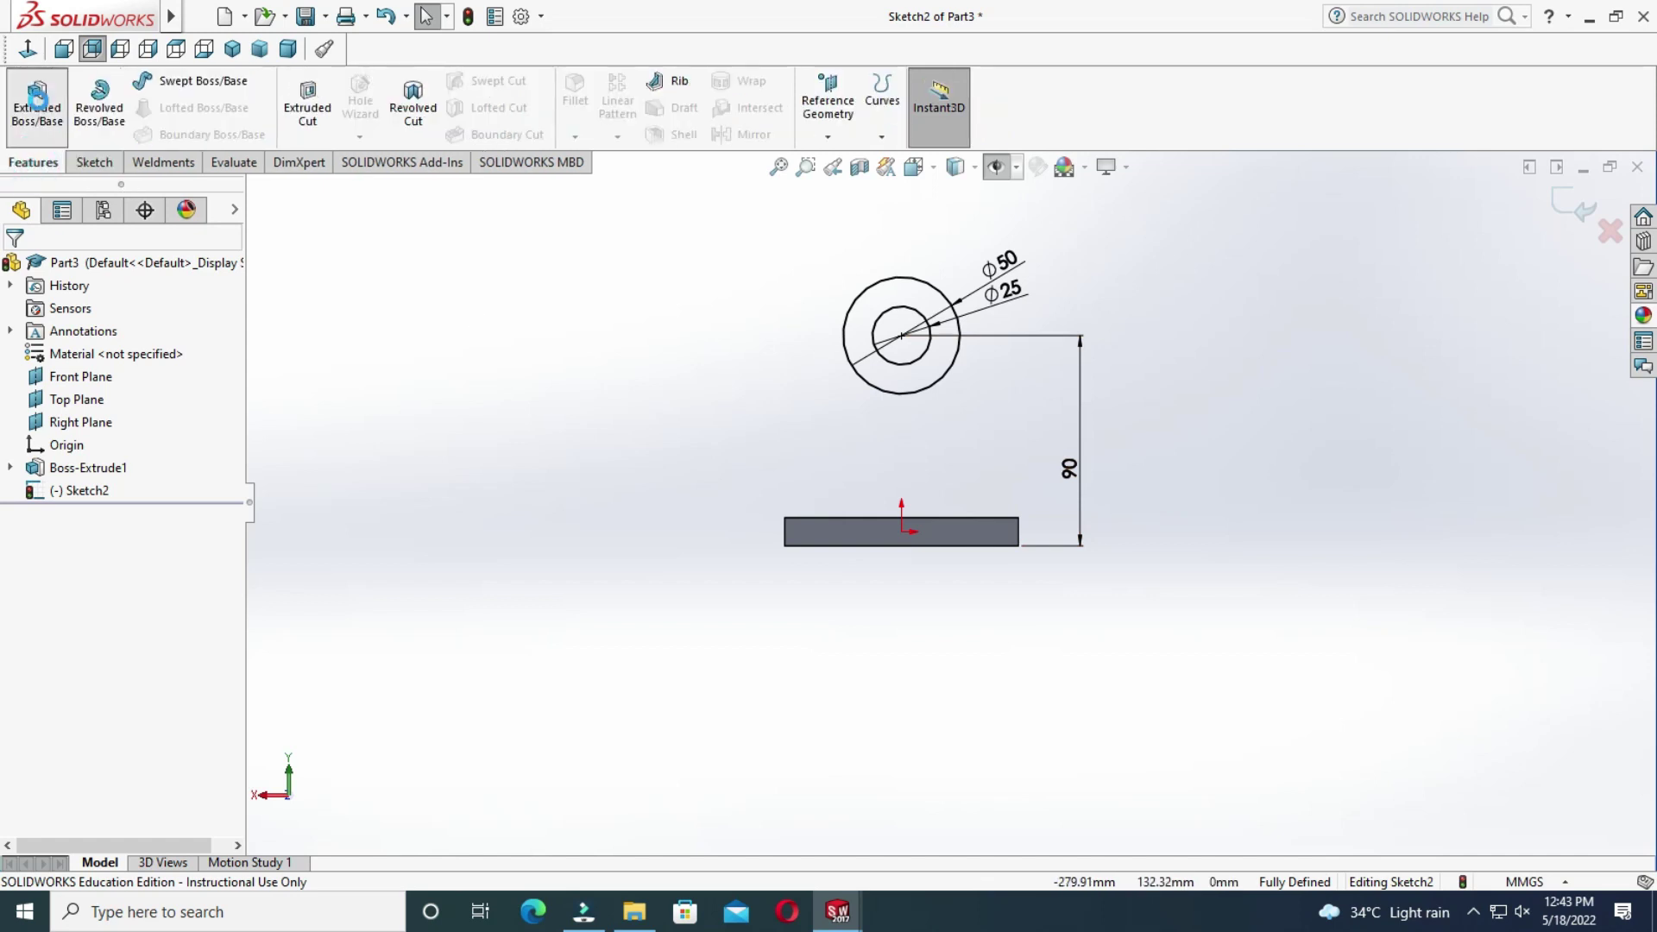
{"action": "left_click", "coordinate": [36, 102]}
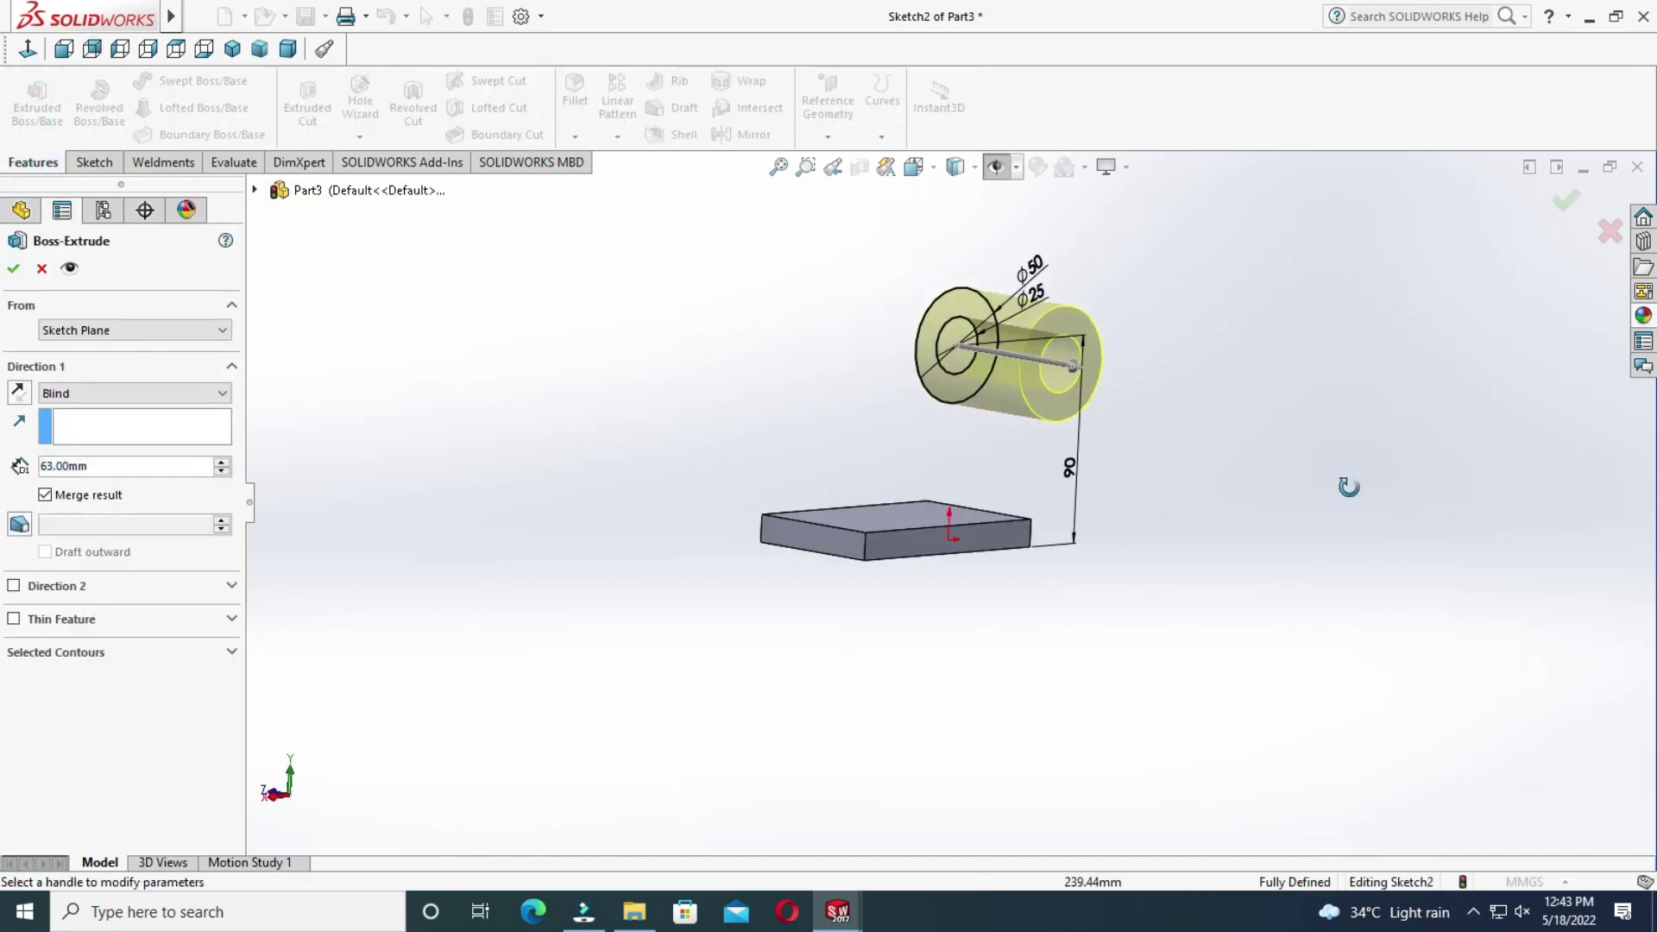
{"action": "left_click", "coordinate": [21, 395]}
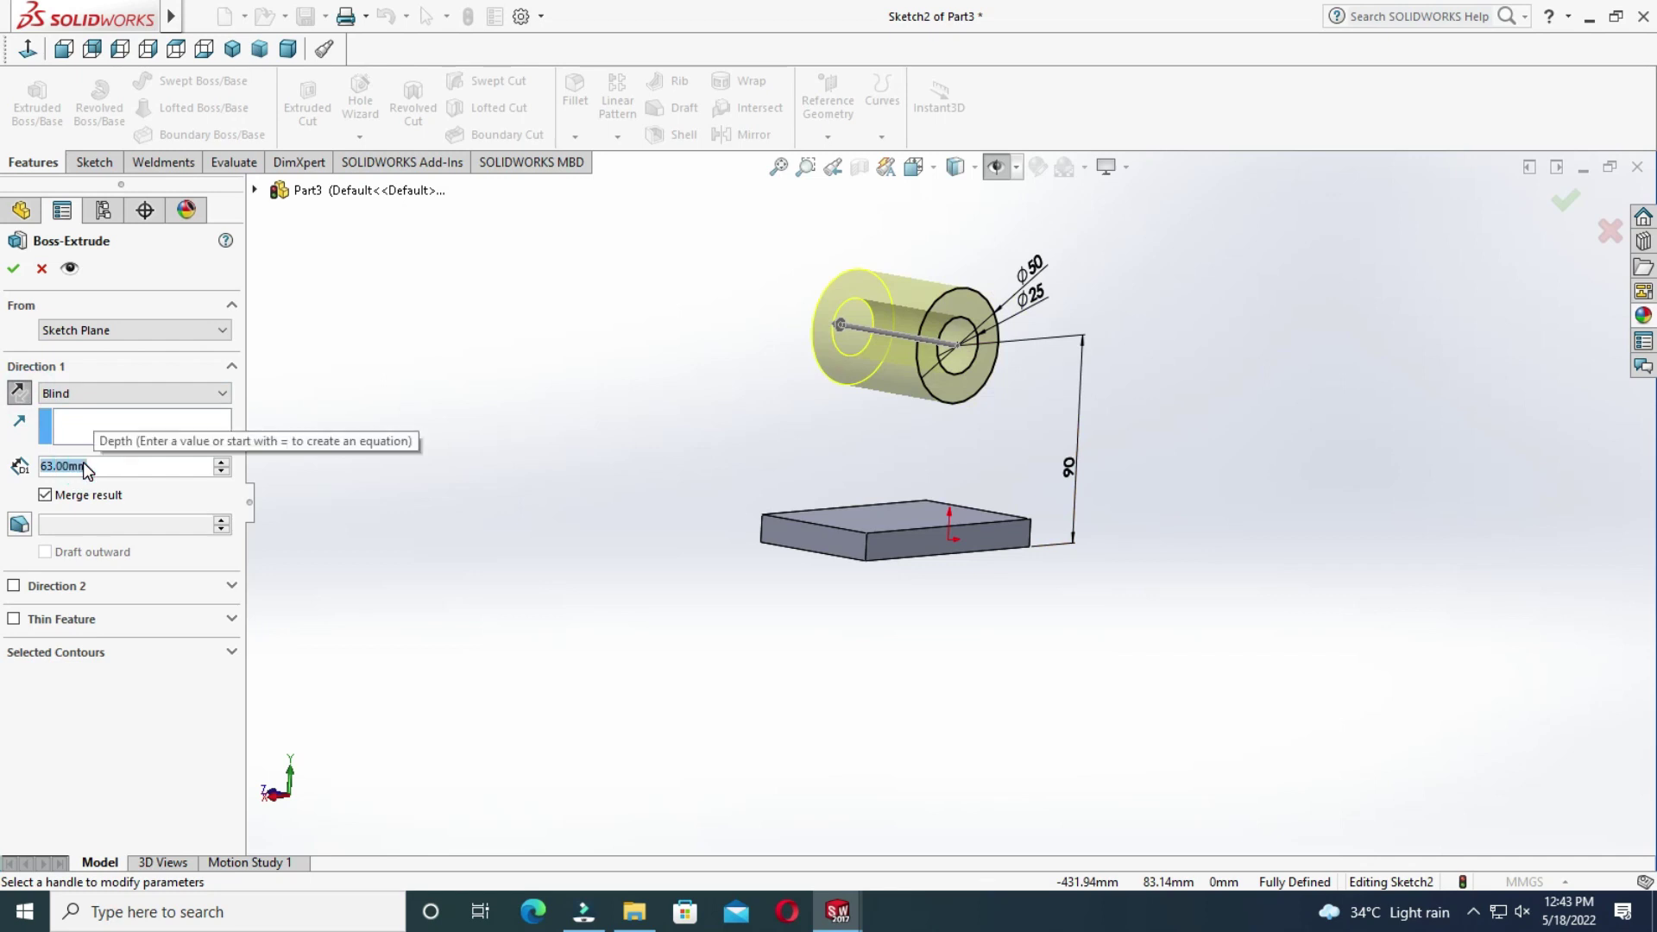
{"action": "type", "text": "44"}
{"action": "key", "text": "Return"}
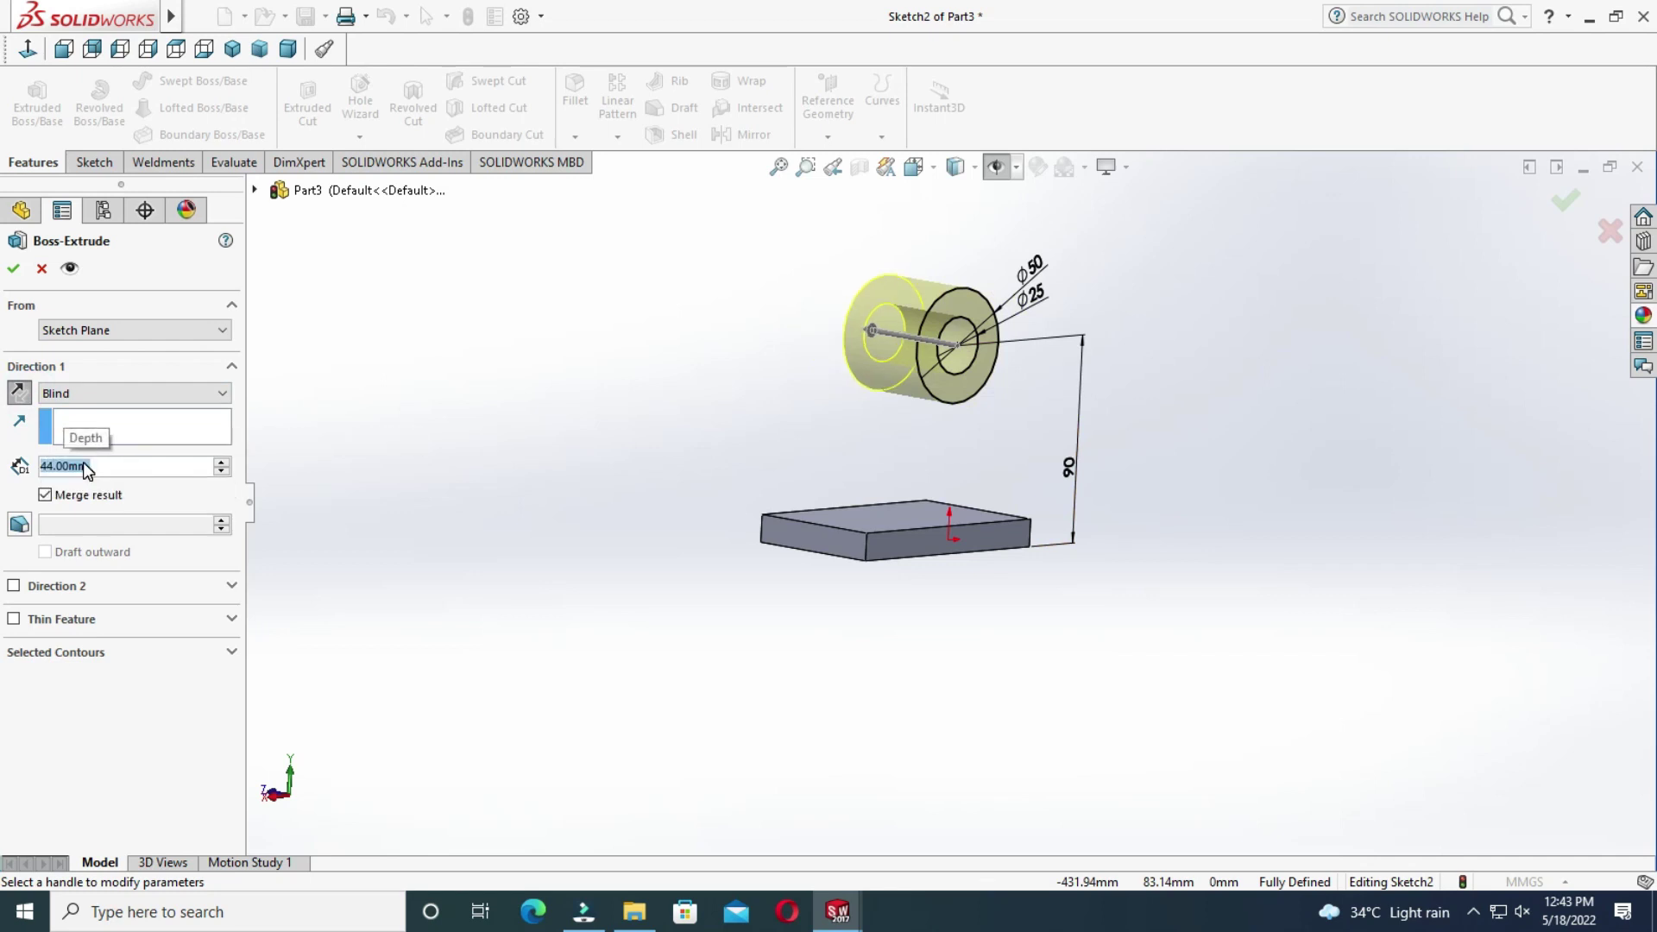
{"action": "left_click", "coordinate": [13, 269]}
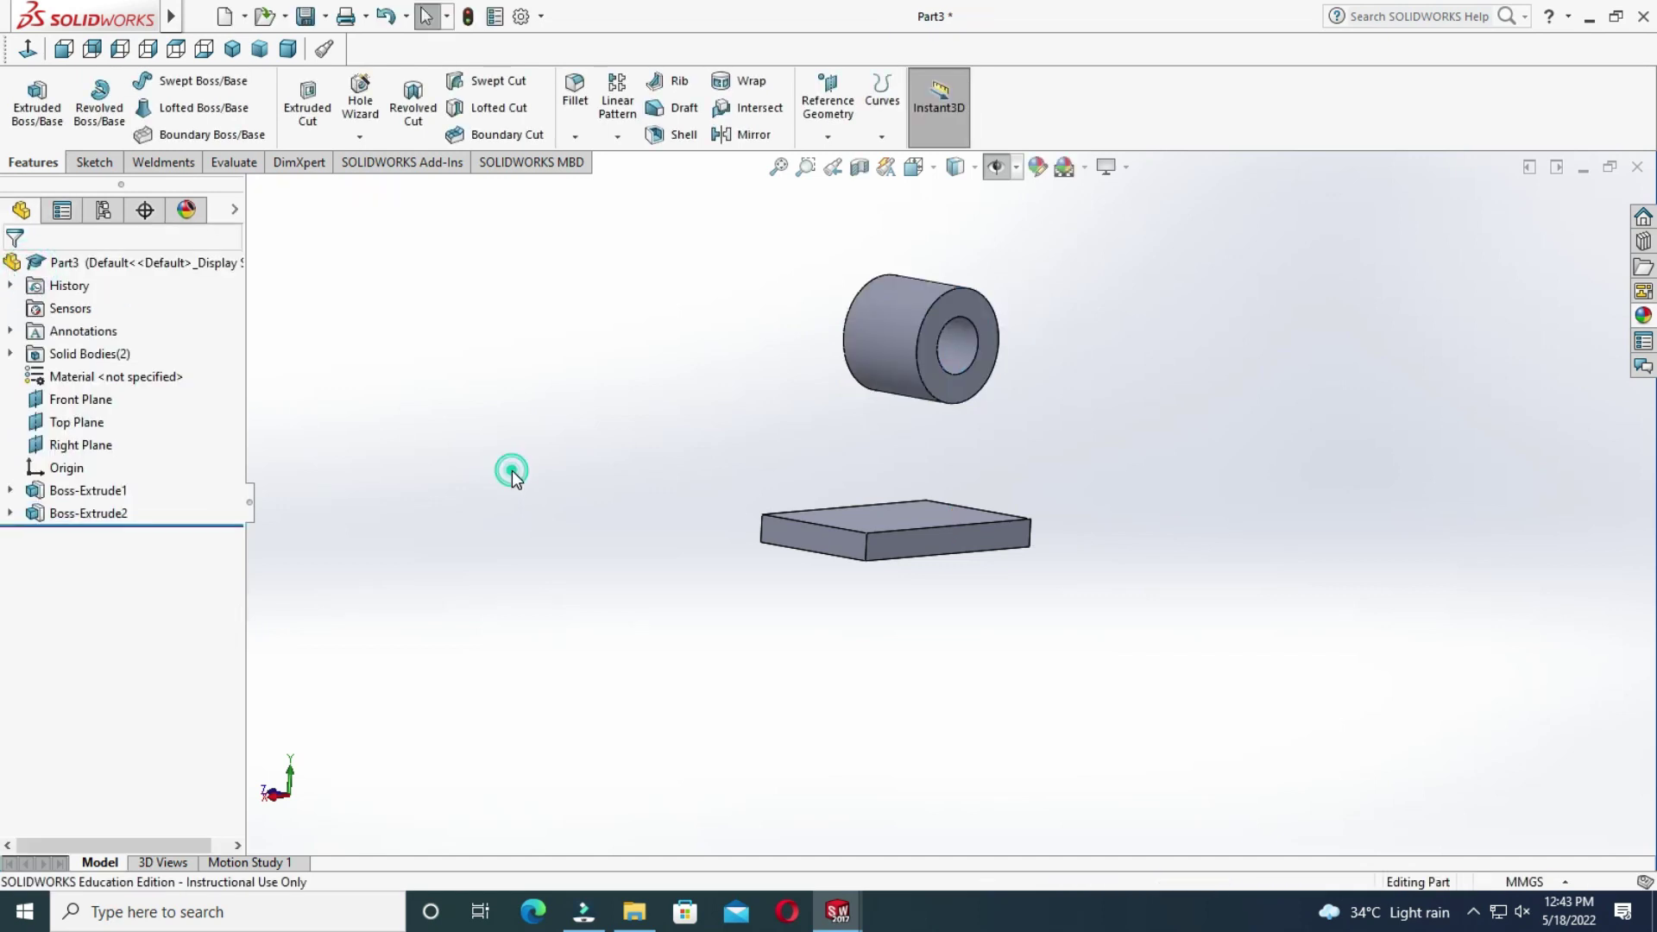
{"action": "scroll", "coordinate": [983, 414], "scroll_direction": "down", "scroll_amount": 3}
{"action": "left_click", "coordinate": [923, 410]}
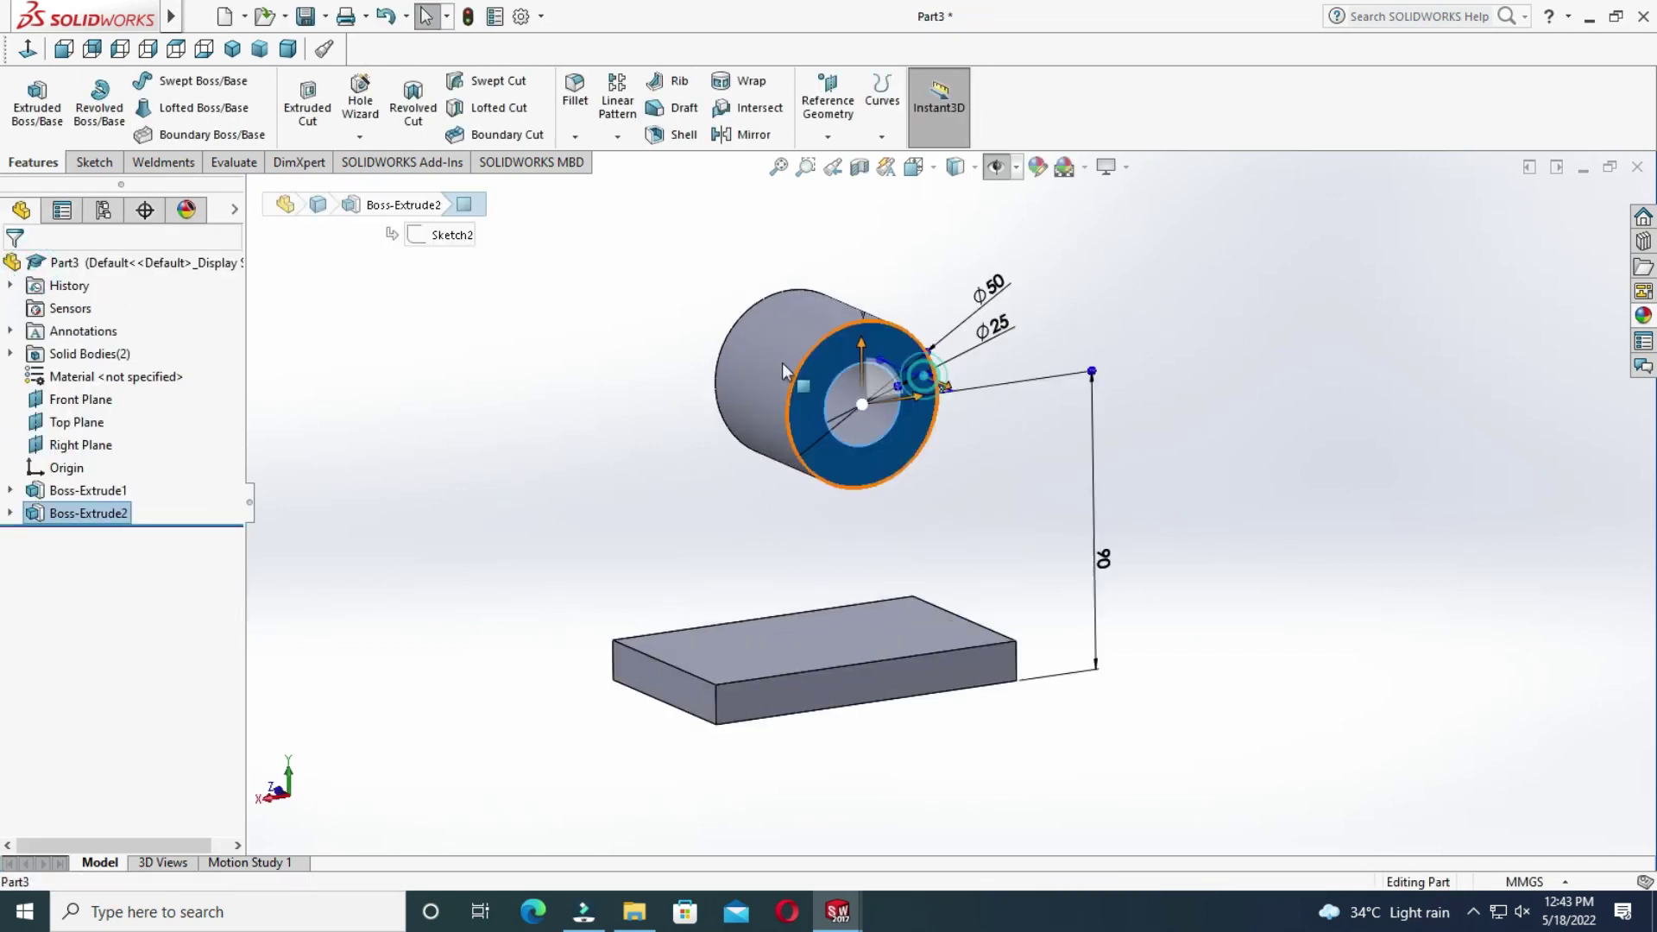
Sketch on the boss face a line from the base's top-left corner, tangent to the ring.
{"action": "left_click", "coordinate": [95, 163]}
{"action": "left_click", "coordinate": [28, 96]}
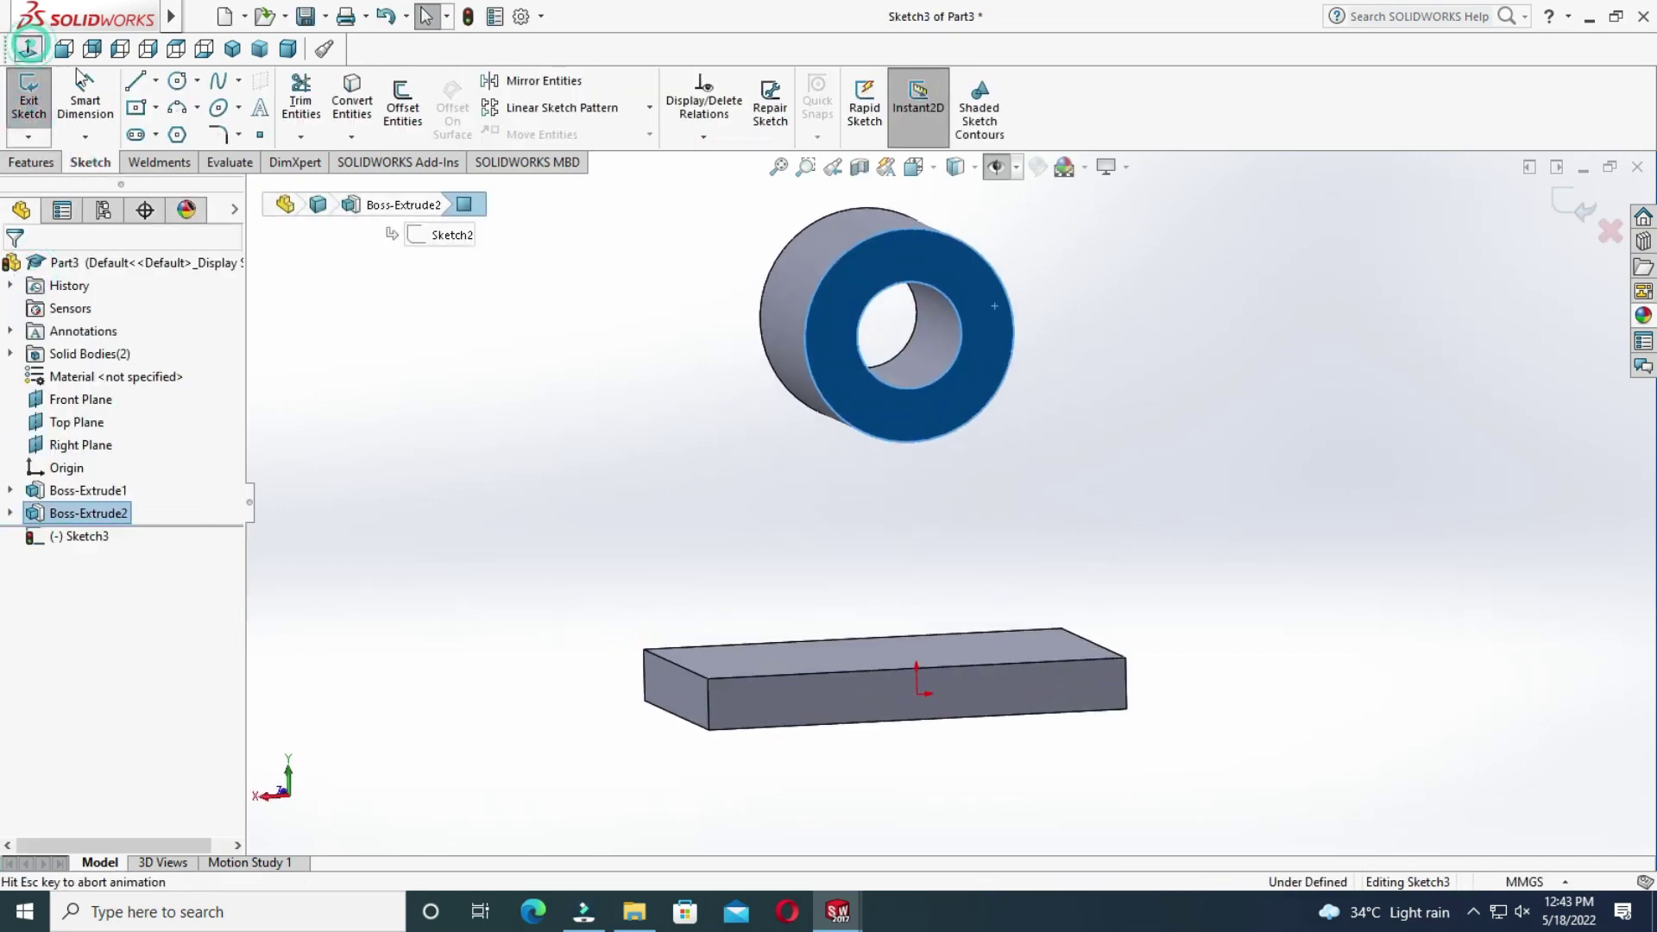
{"action": "left_click", "coordinate": [134, 83]}
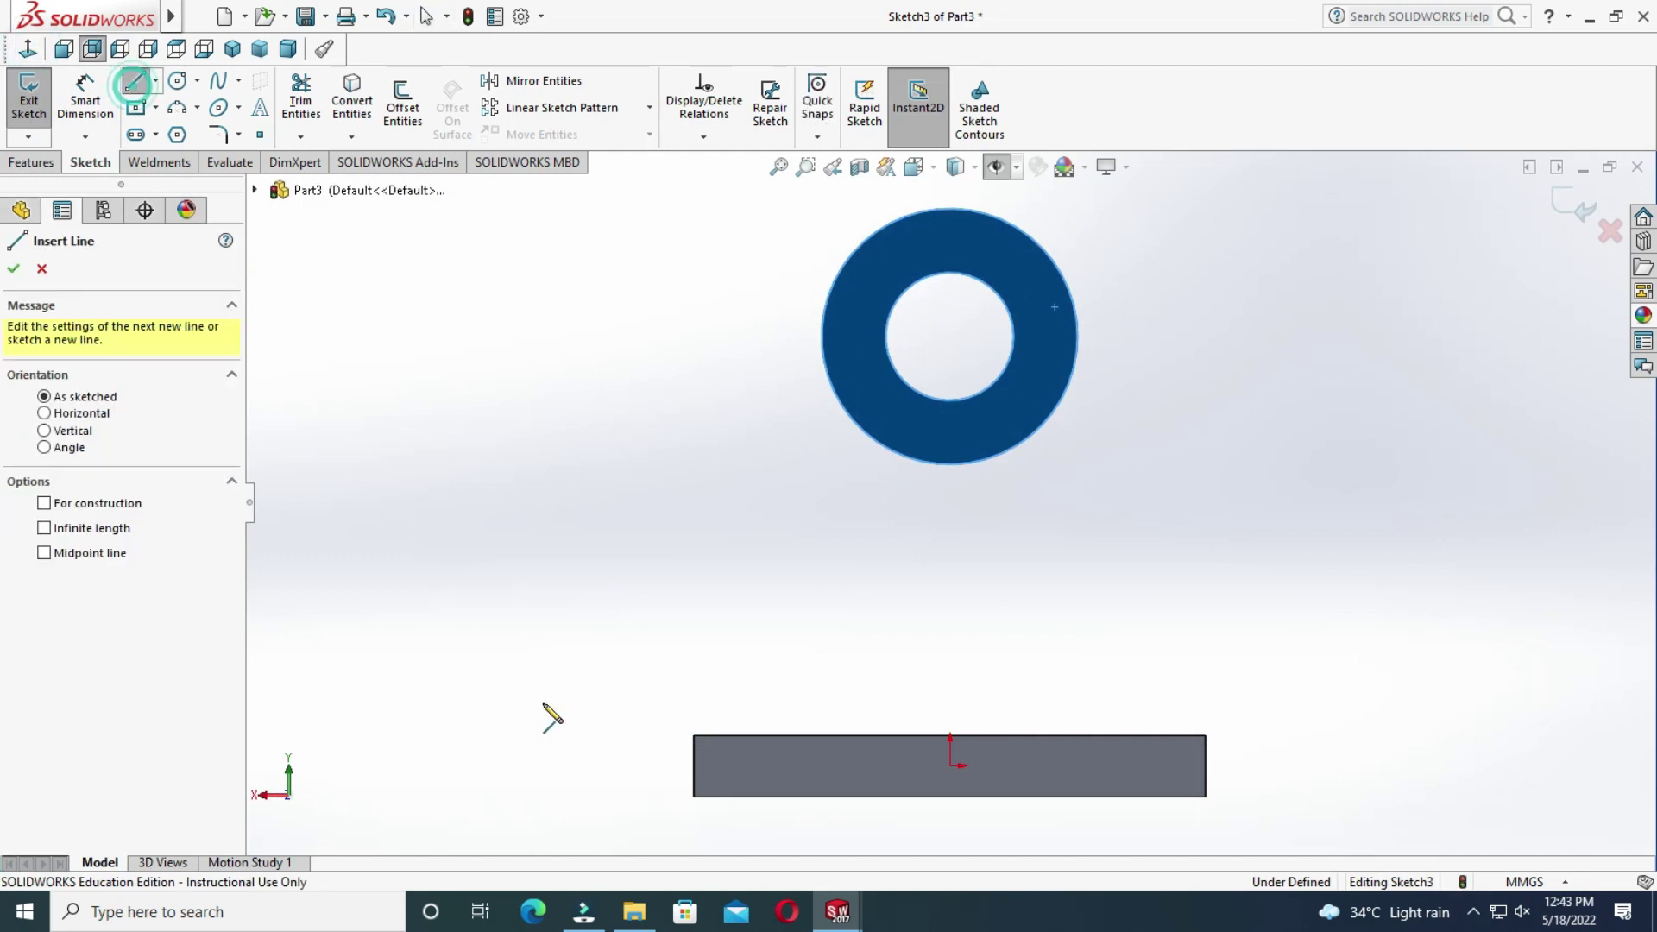
{"action": "left_click", "coordinate": [694, 736]}
{"action": "left_click", "coordinate": [827, 299]}
{"action": "key", "text": "Escape"}
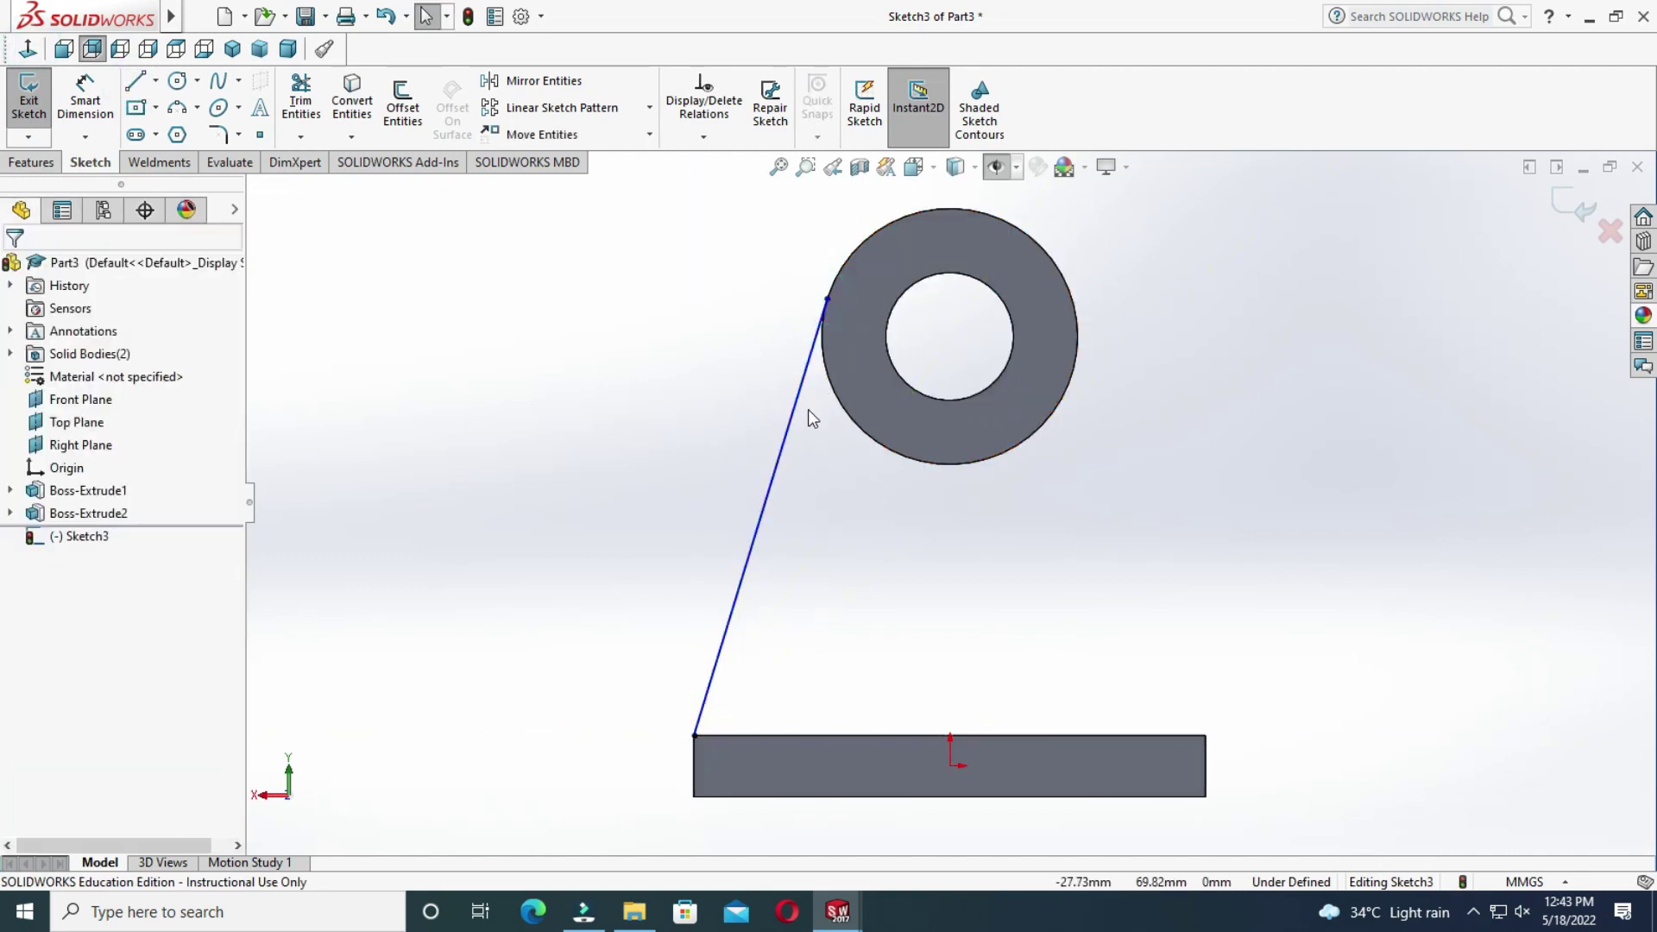
{"action": "left_click", "coordinate": [793, 418]}
{"action": "left_click", "coordinate": [843, 405], "text": "ctrl"}
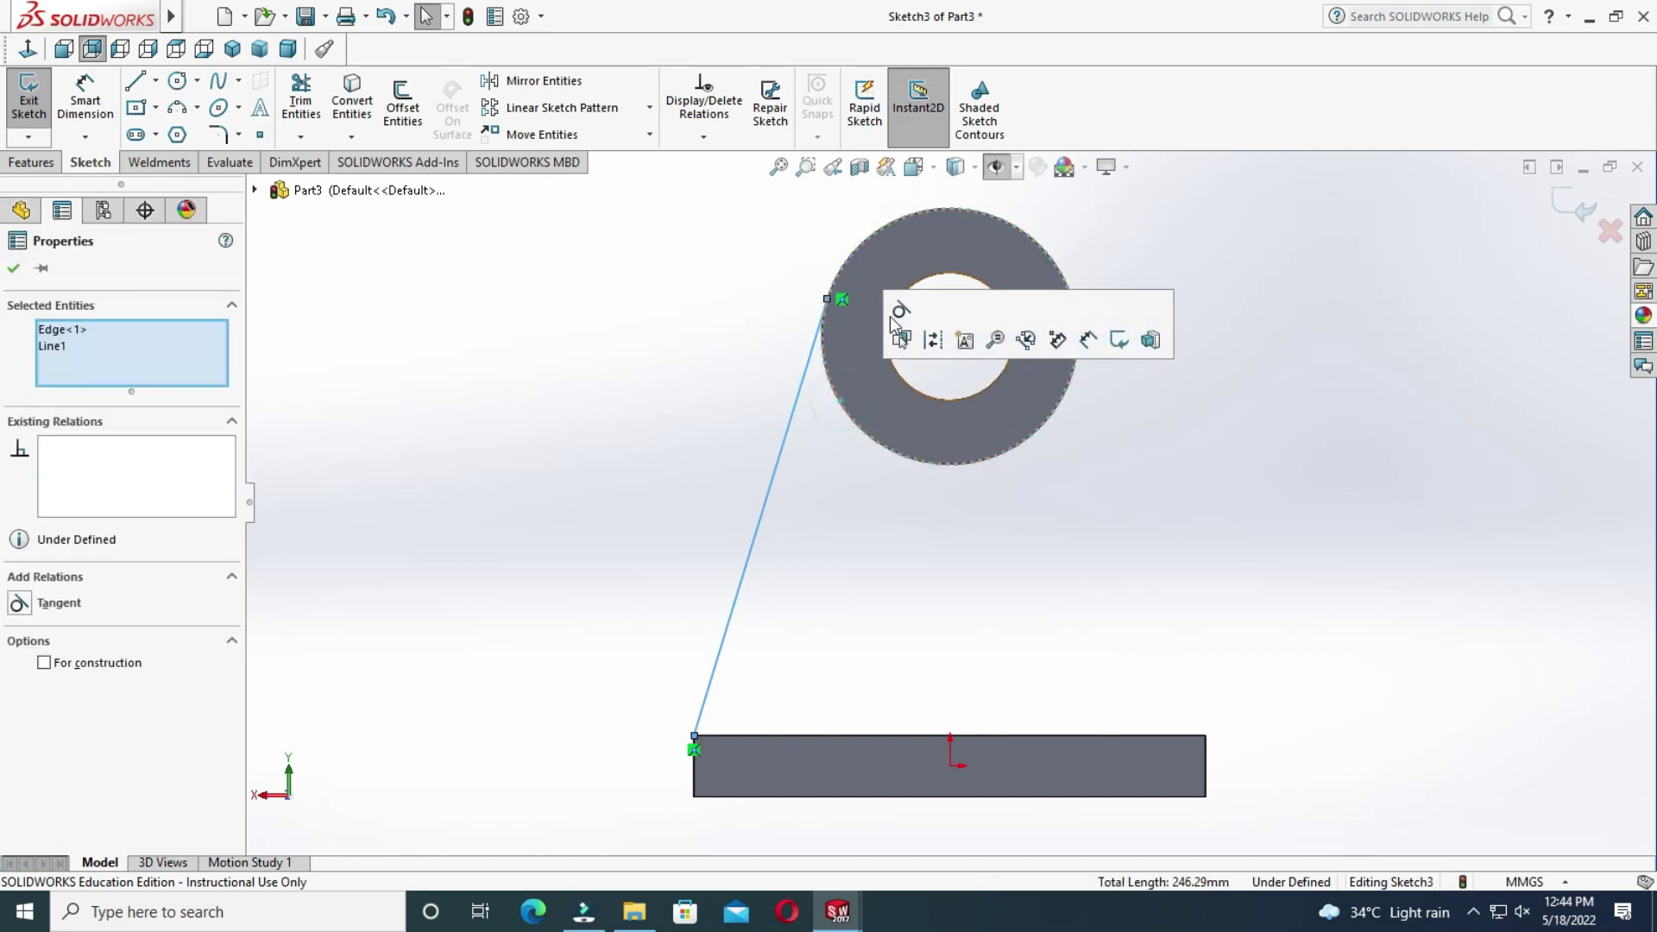
{"action": "left_click", "coordinate": [1118, 539]}
Draw a second line from the ring to the base's top-right corner, tangent to the ring.
{"action": "left_click", "coordinate": [135, 80]}
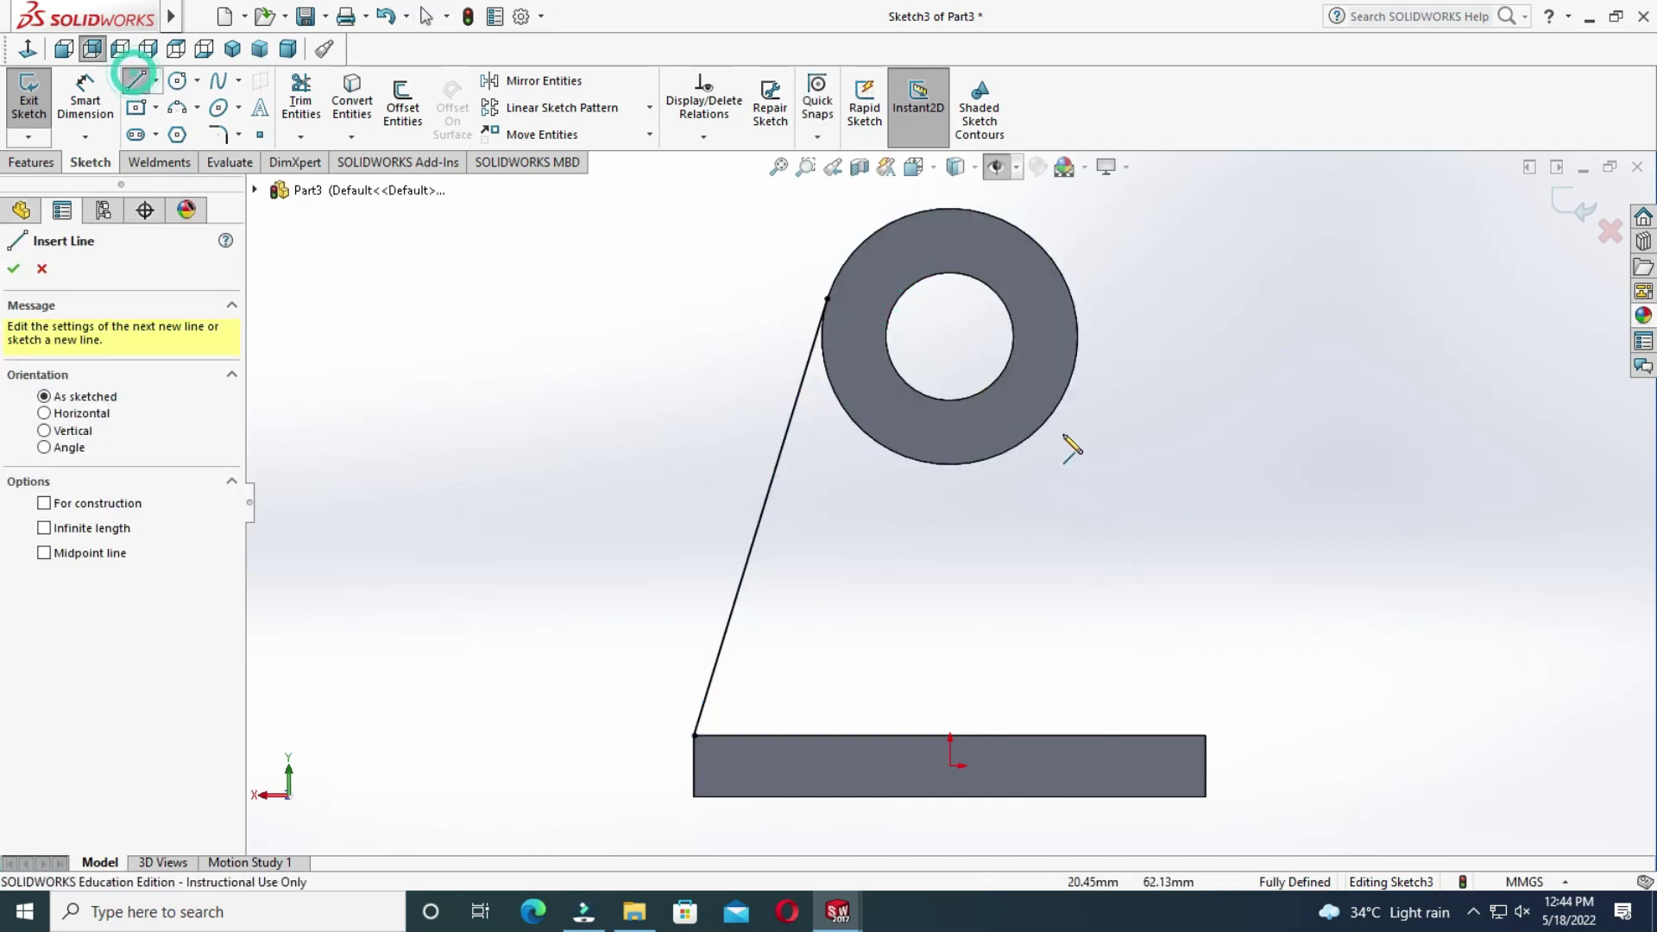
{"action": "left_click", "coordinate": [1074, 304]}
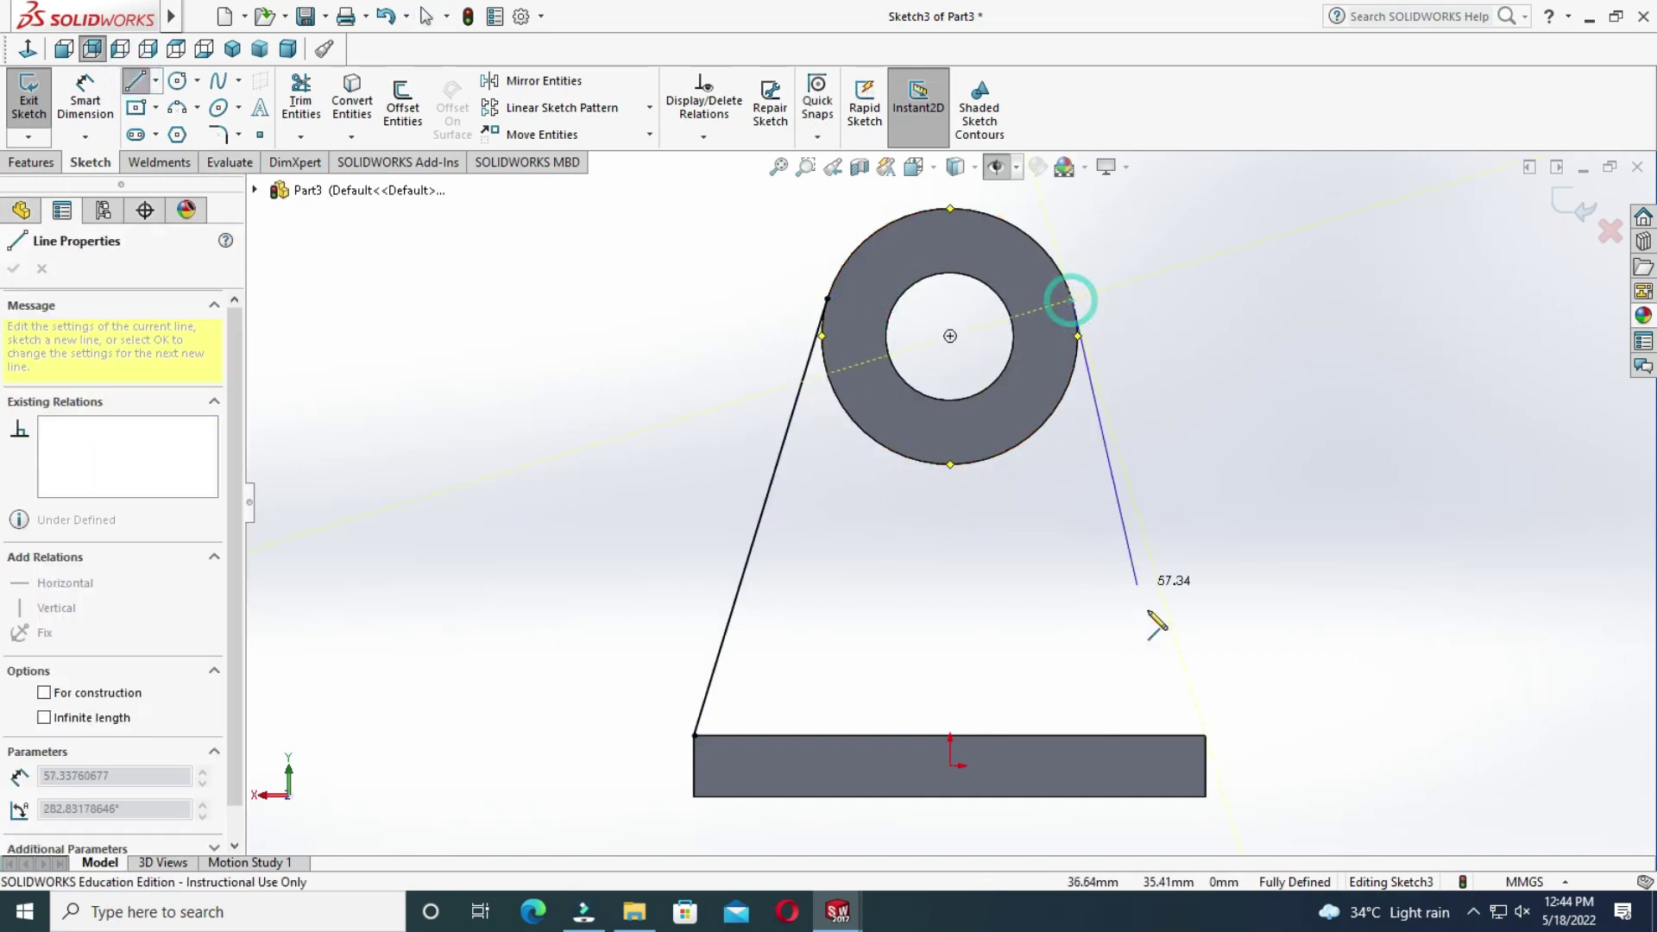
{"action": "left_click", "coordinate": [1205, 736]}
{"action": "key", "text": "Escape"}
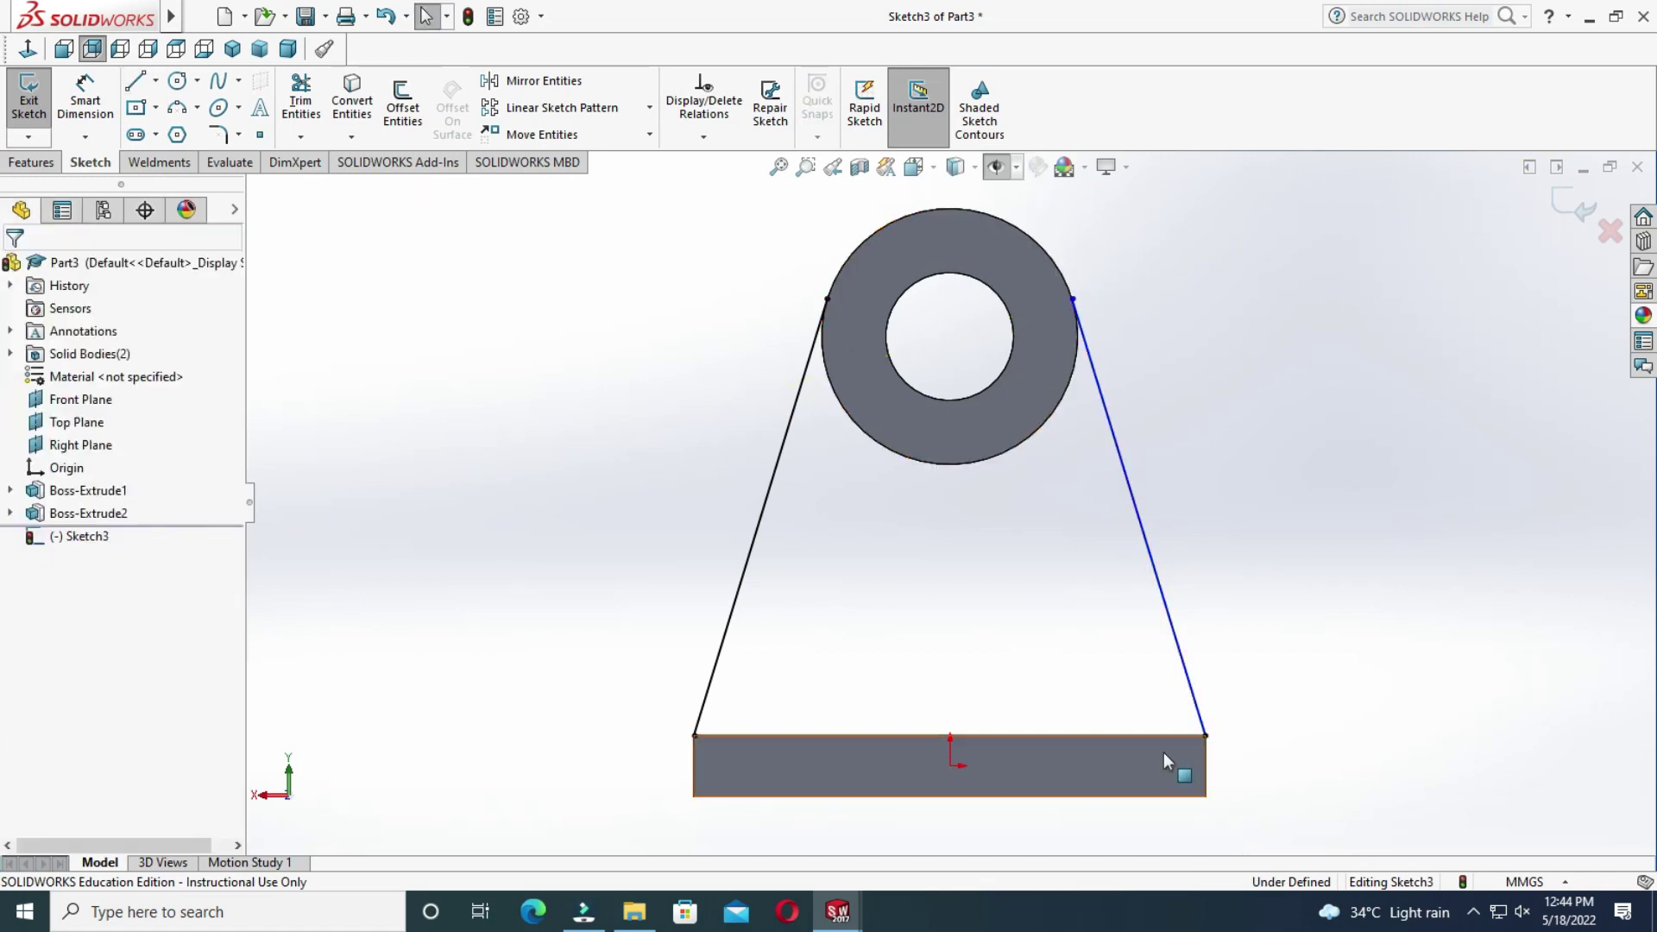
{"action": "left_click", "coordinate": [1147, 539]}
{"action": "left_click", "coordinate": [1055, 399], "text": "ctrl"}
{"action": "left_click", "coordinate": [1114, 318]}
{"action": "left_click", "coordinate": [1302, 526]}
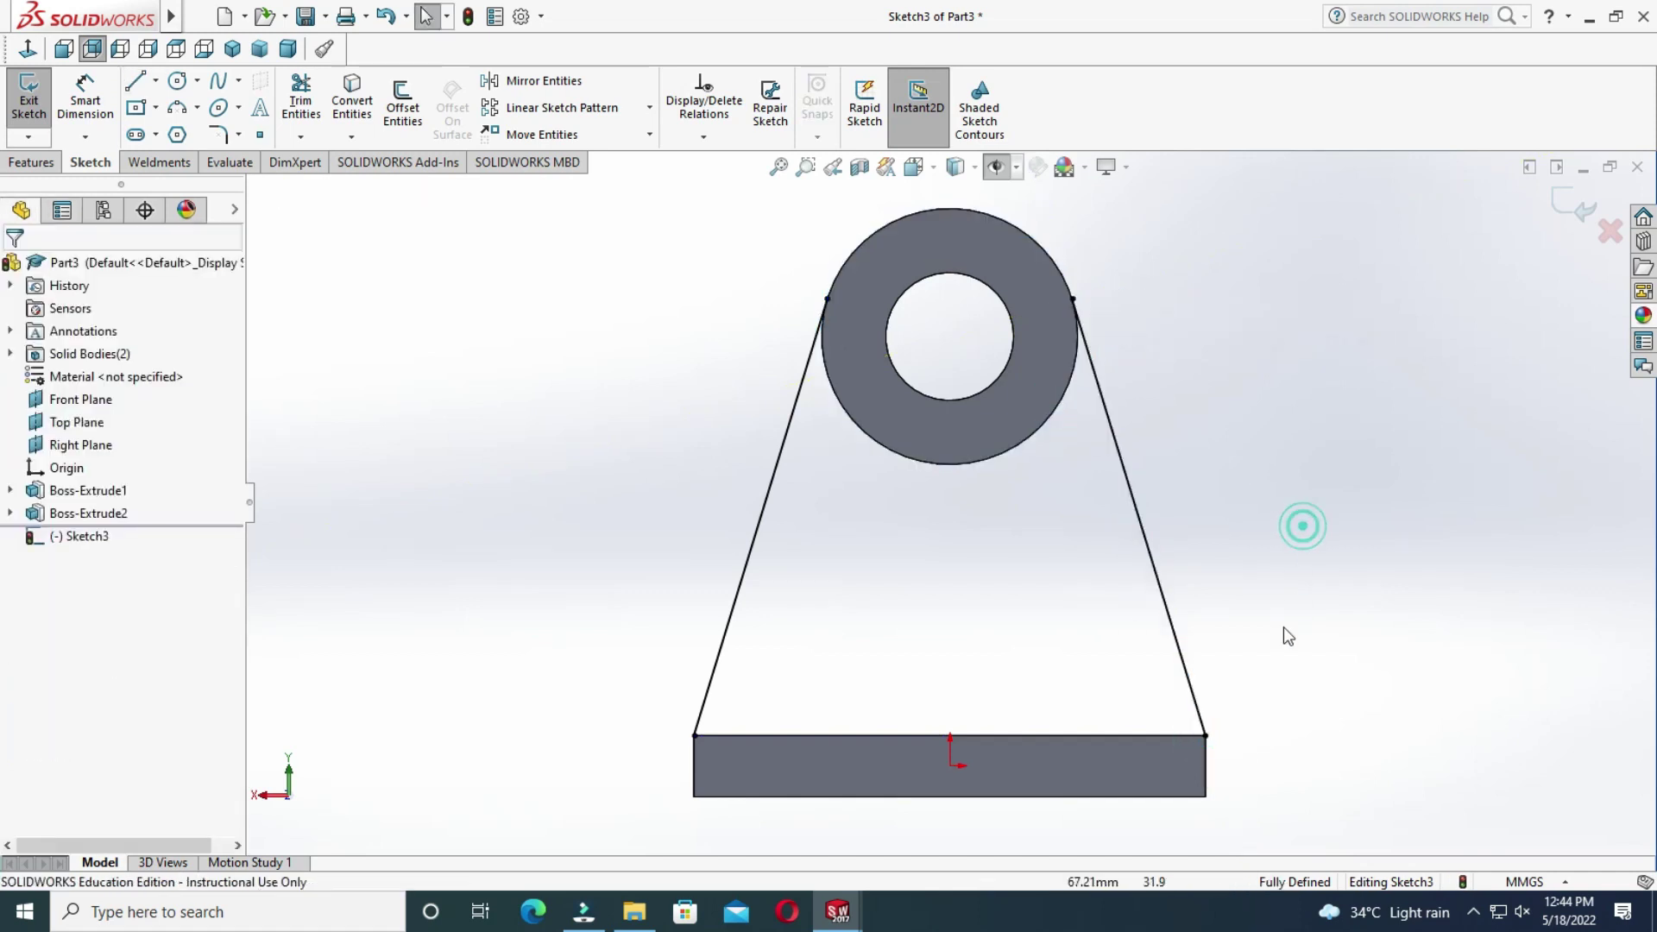
Convert the ring's outer circle and the base's top edge into sketch geometry, then select the web region to extrude.
{"action": "left_click", "coordinate": [874, 440]}
{"action": "left_click", "coordinate": [859, 734], "text": "ctrl"}
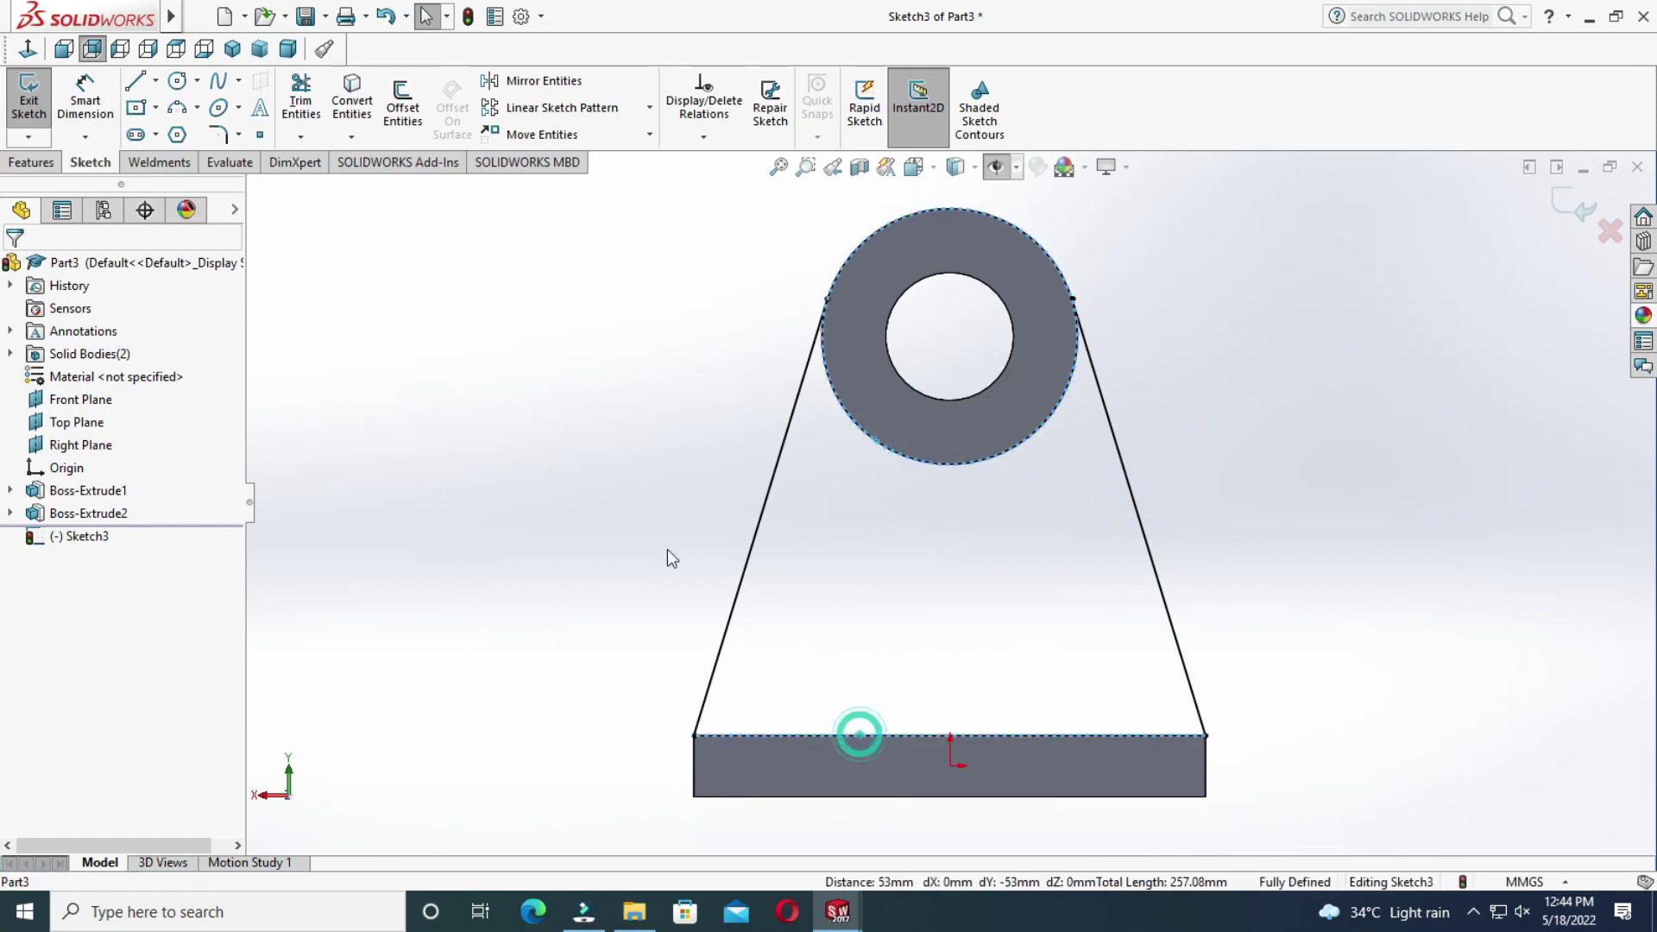
{"action": "left_click", "coordinate": [353, 112]}
{"action": "left_click", "coordinate": [535, 411]}
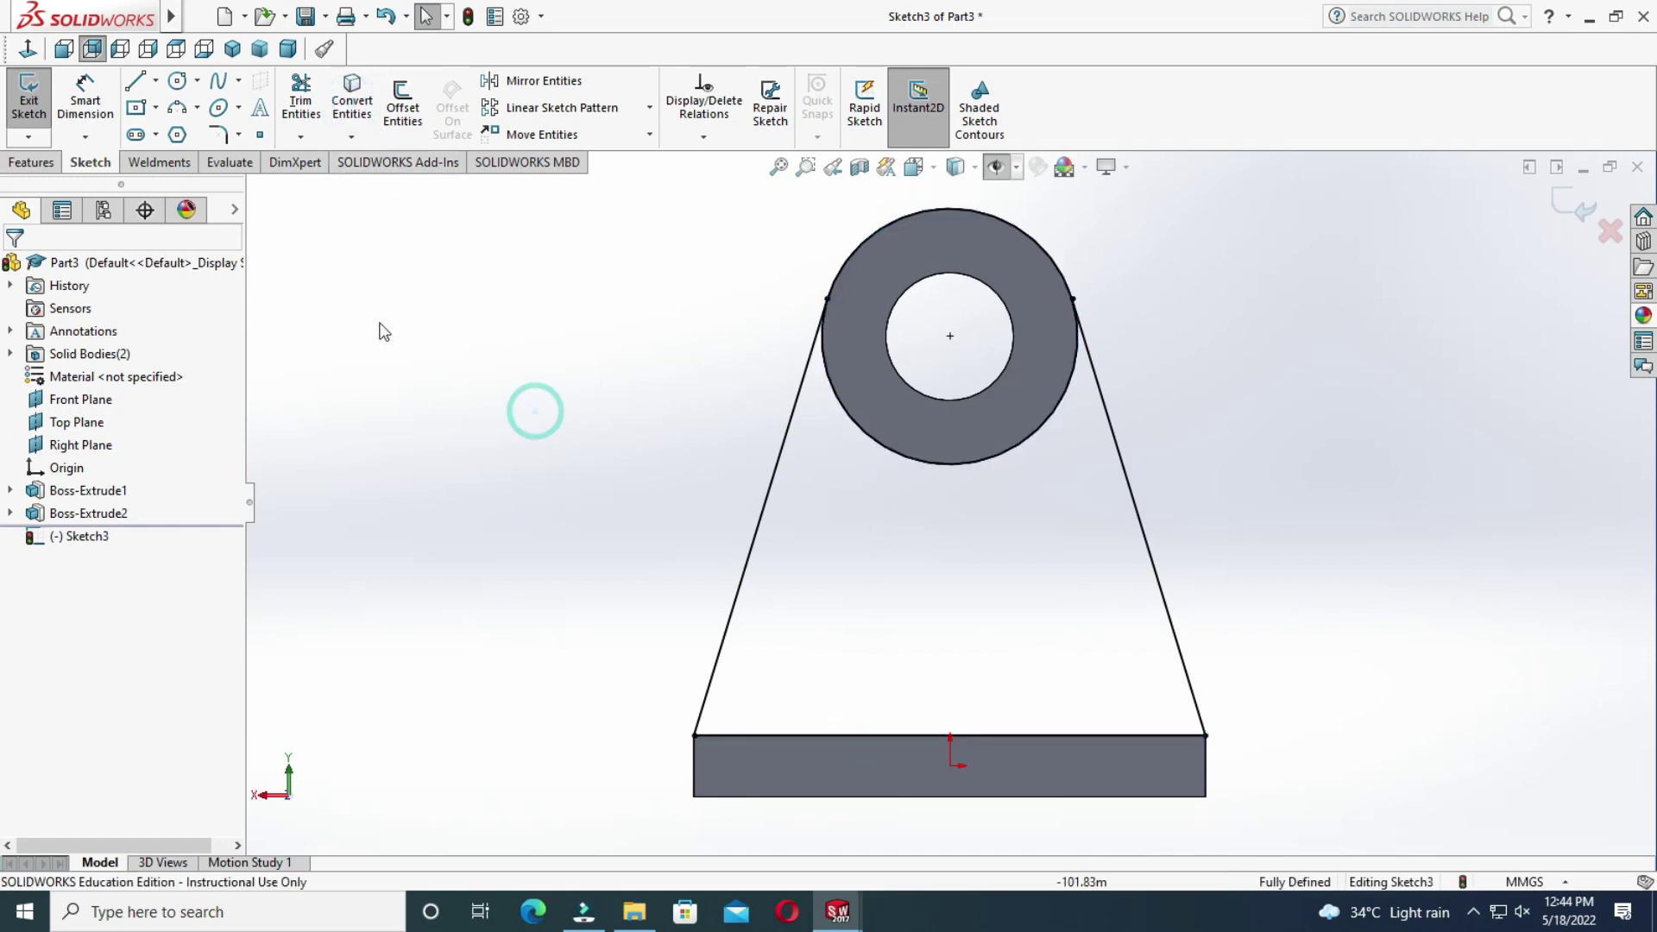
{"action": "left_click", "coordinate": [43, 166]}
{"action": "left_click", "coordinate": [37, 103]}
{"action": "left_click", "coordinate": [850, 669]}
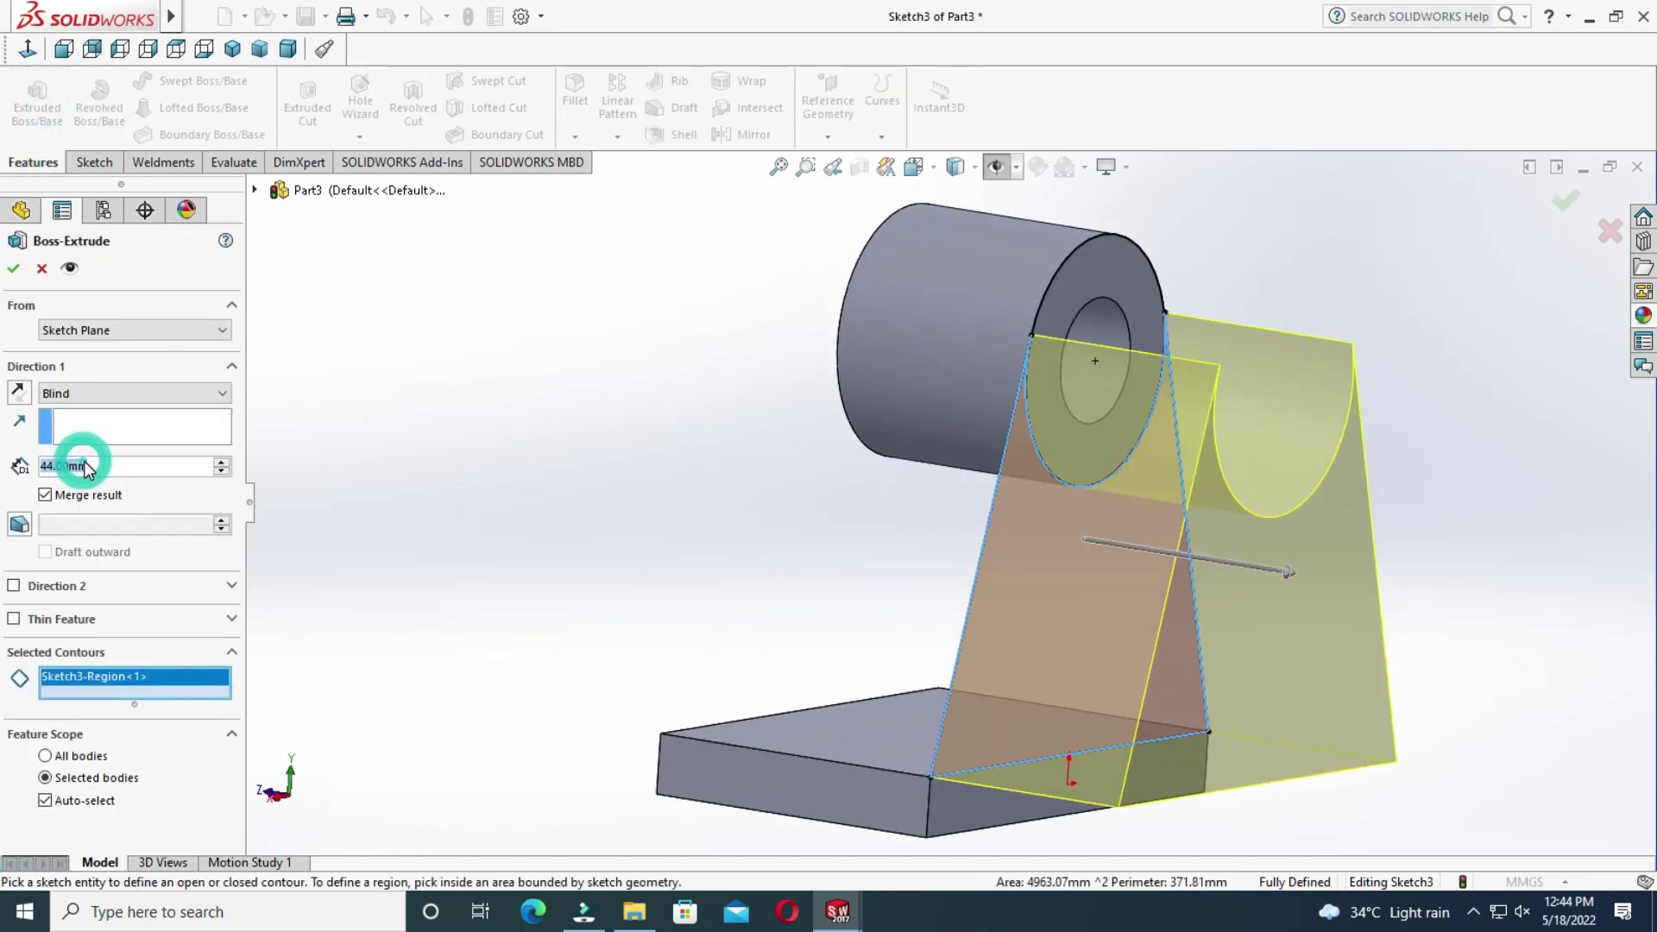
Extrude the web 10 mm in the reversed direction to join the boss to the base.
{"action": "type", "text": "10"}
{"action": "key", "text": "Return"}
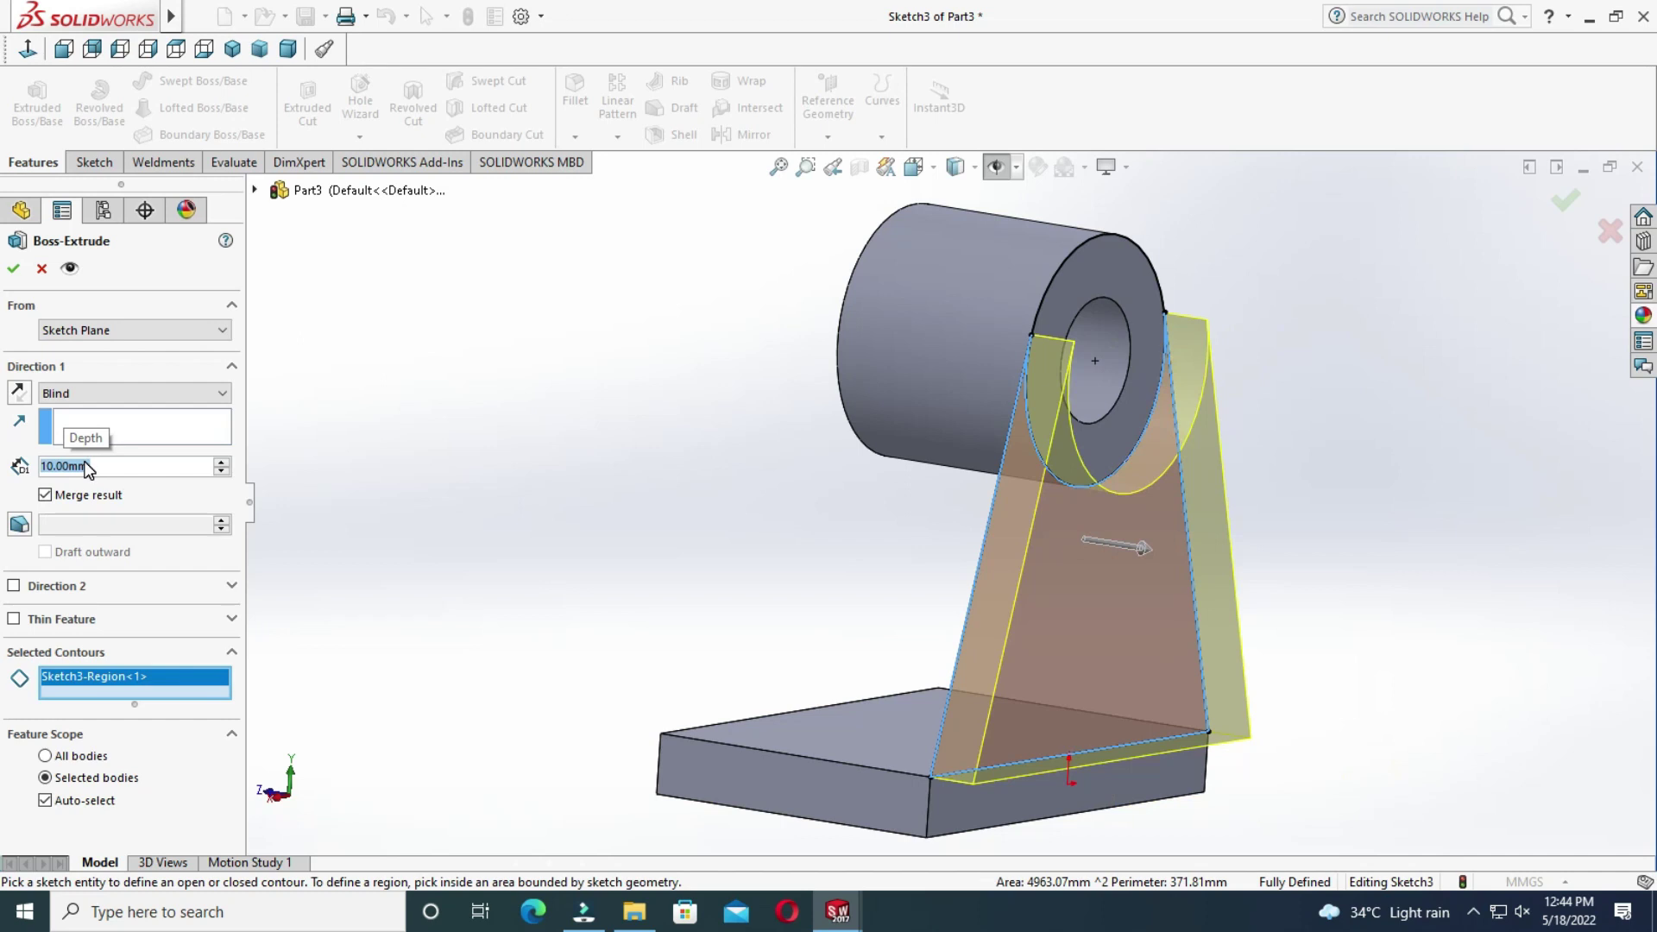
{"action": "left_click", "coordinate": [18, 392]}
{"action": "middle_click_drag", "start_coordinate": [576, 579], "coordinate": [423, 525]}
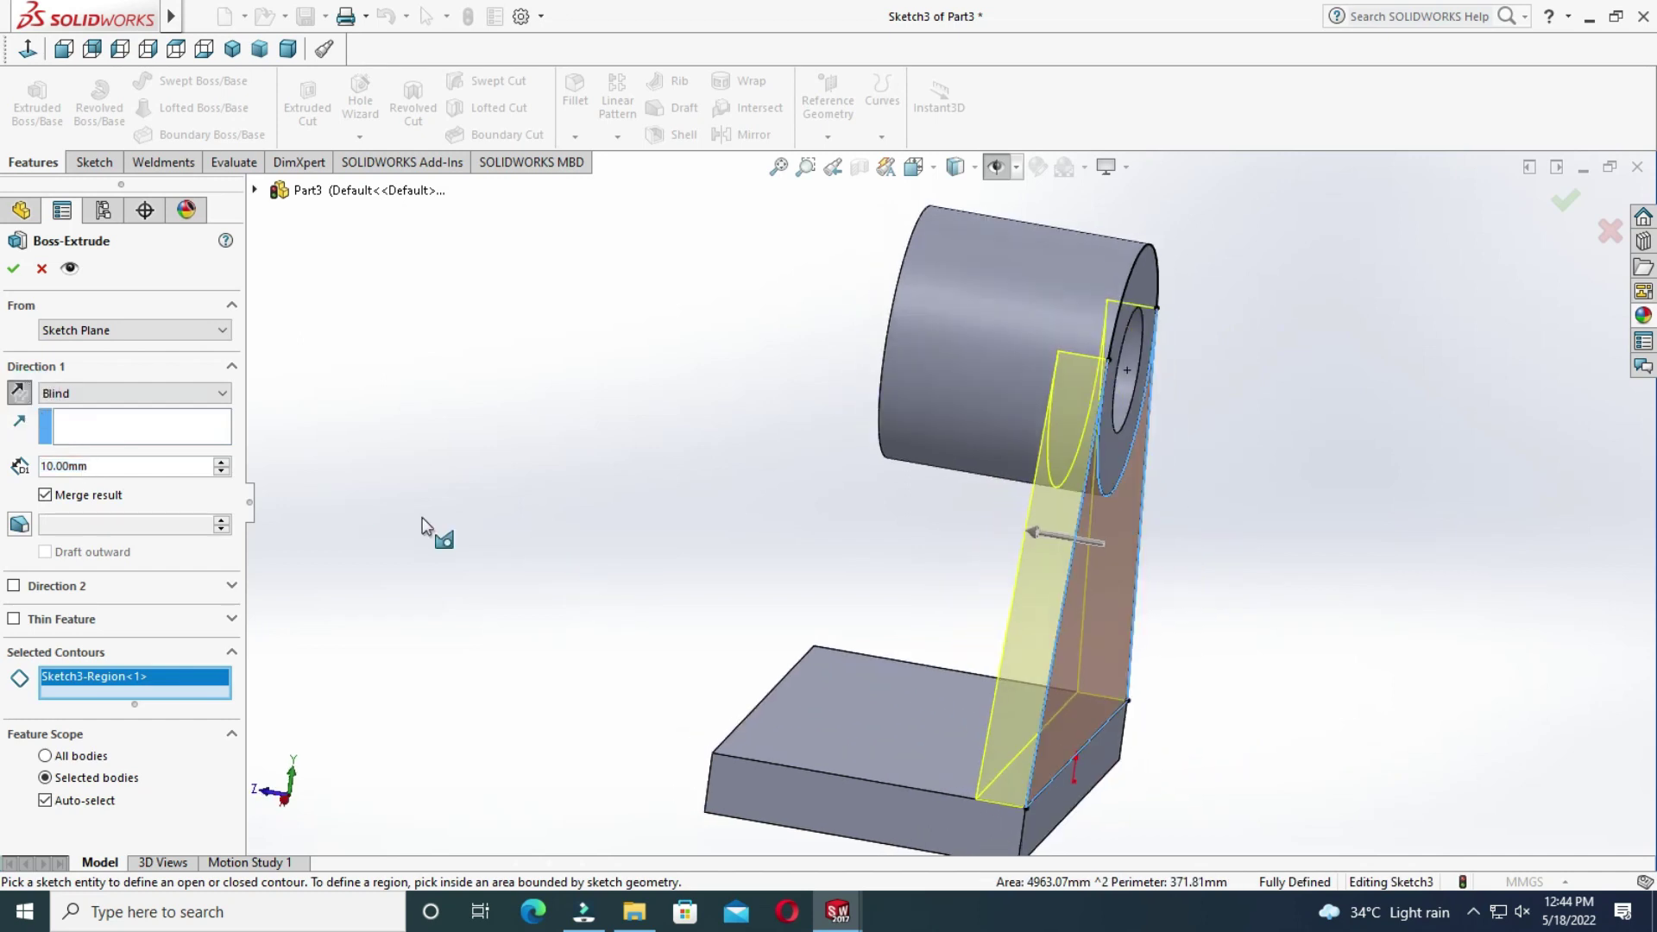
{"action": "left_click", "coordinate": [16, 269]}
{"action": "mouse_move", "coordinate": [595, 544]}
{"action": "middle_mouse_down"}
{"action": "mouse_move", "coordinate": [1464, 765]}
{"action": "mouse_move", "coordinate": [1490, 669]}
{"action": "mouse_move", "coordinate": [1452, 740]}
{"action": "mouse_move", "coordinate": [1357, 684]}
{"action": "mouse_move", "coordinate": [1340, 738]}
{"action": "middle_mouse_up"}
{"action": "mouse_move", "coordinate": [1266, 683]}
{"action": "middle_mouse_down"}
{"action": "mouse_move", "coordinate": [1265, 547]}
{"action": "mouse_move", "coordinate": [1285, 559]}
{"action": "middle_mouse_up"}
{"action": "left_click", "coordinate": [995, 167]}
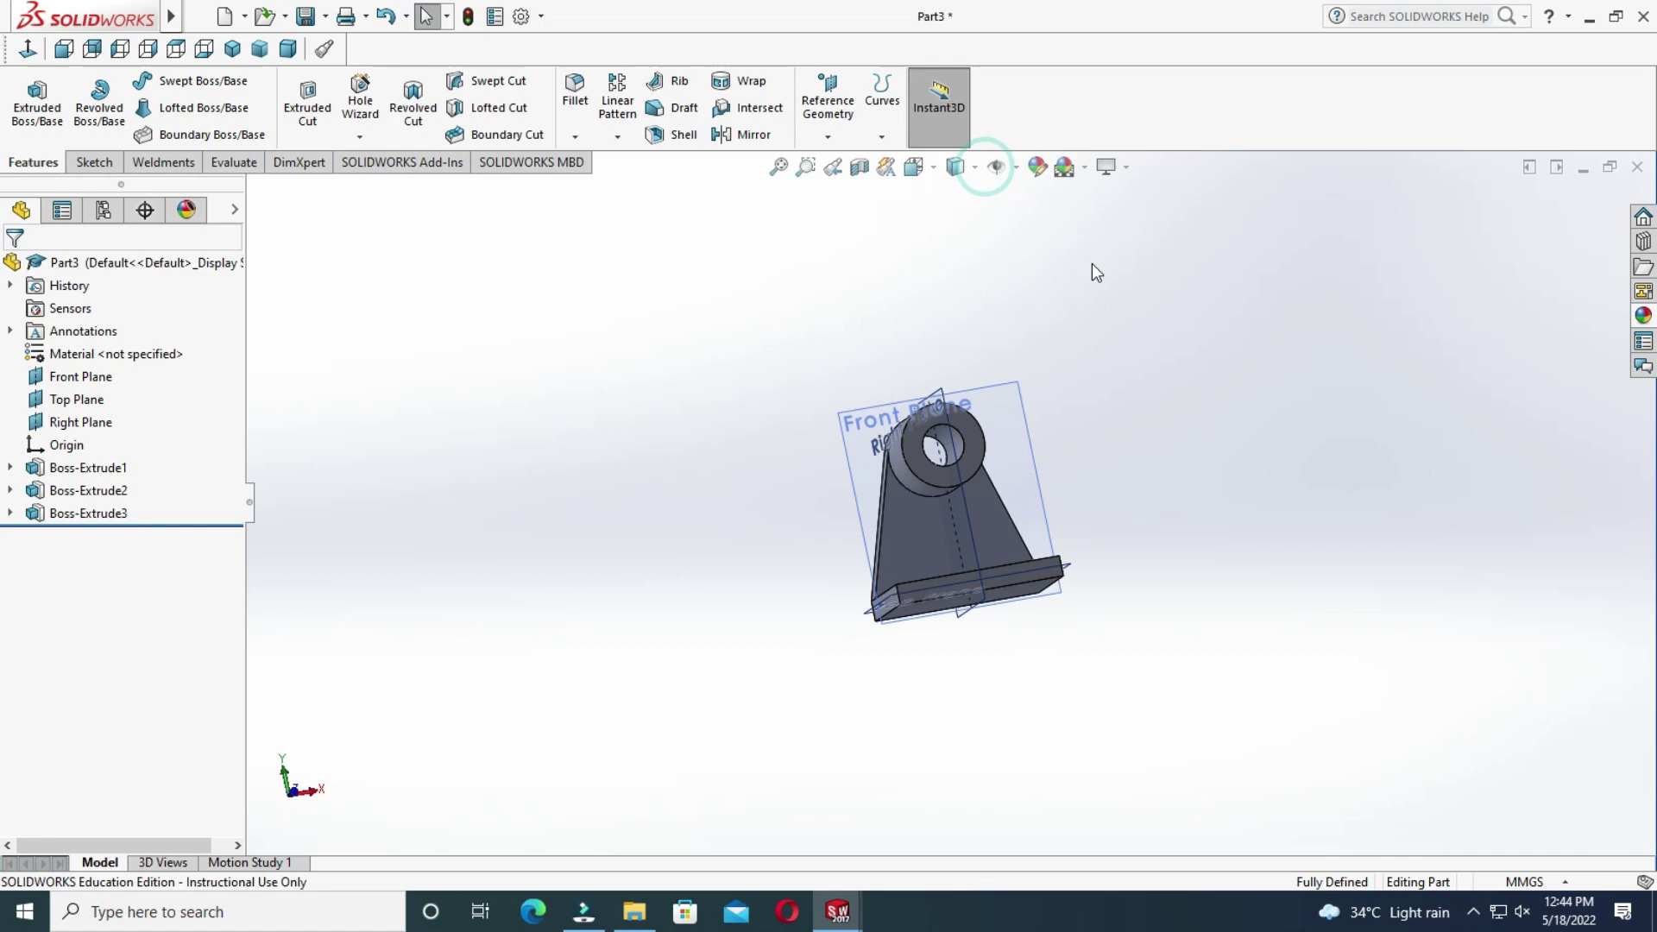
Create Plane1 offset 138 mm from the base face, flipped to sit above the part.
{"action": "left_click", "coordinate": [827, 108]}
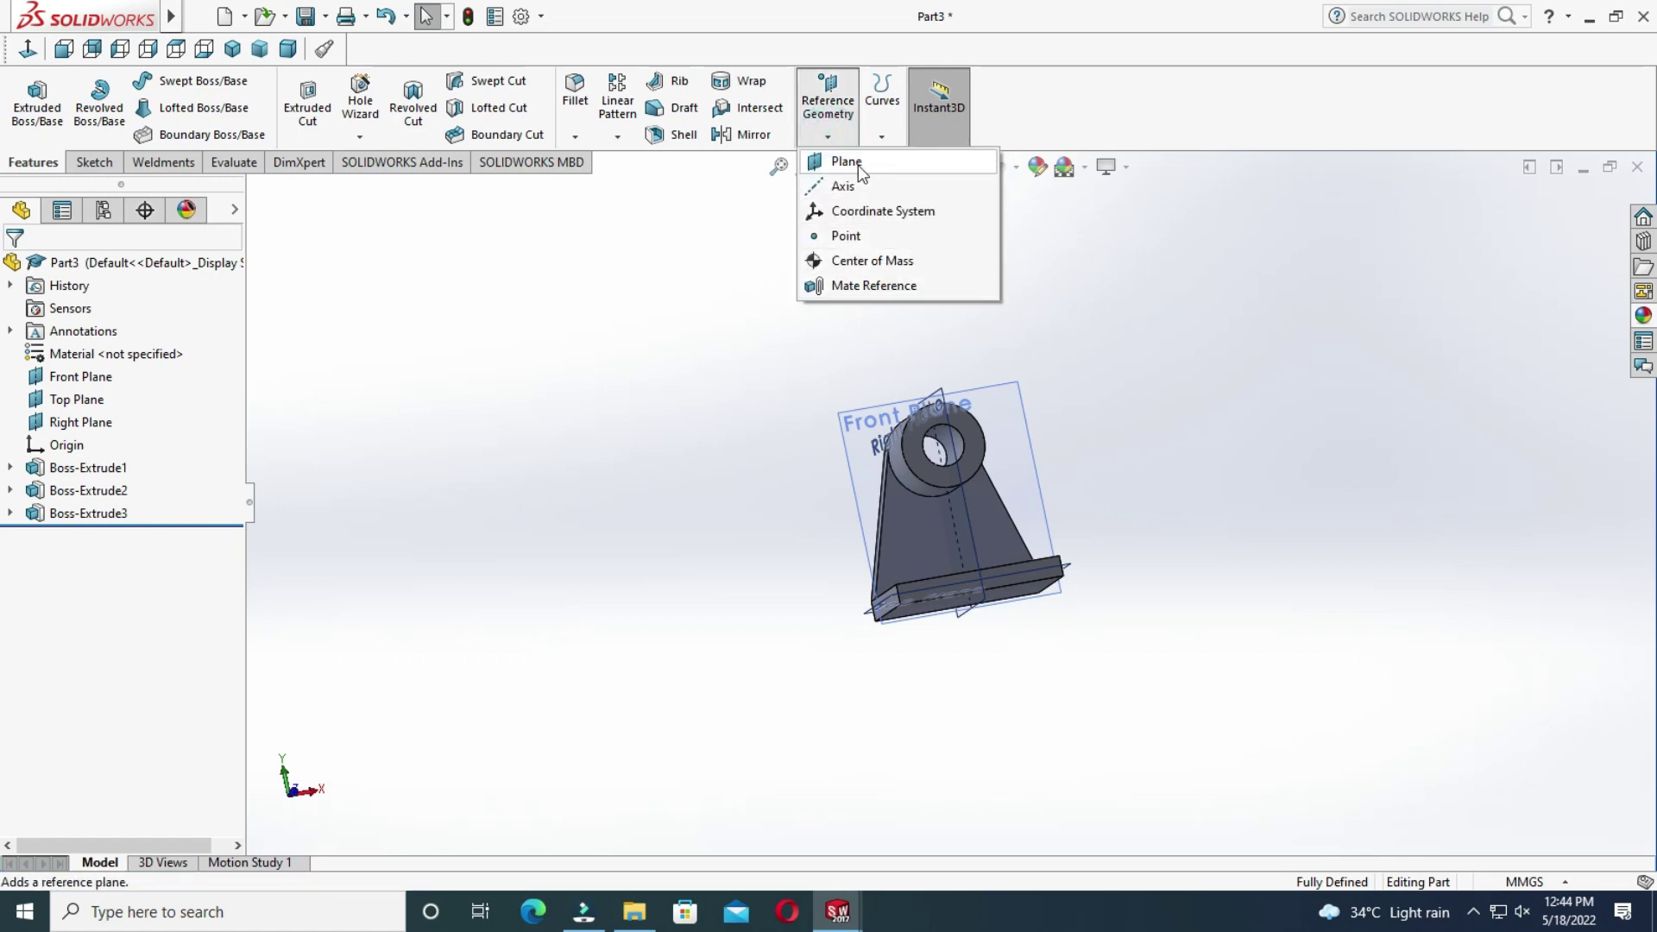
{"action": "left_click", "coordinate": [854, 161]}
{"action": "middle_click_drag", "start_coordinate": [1266, 511], "coordinate": [1234, 432]}
{"action": "scroll", "coordinate": [1049, 577], "scroll_direction": "up", "scroll_amount": 3}
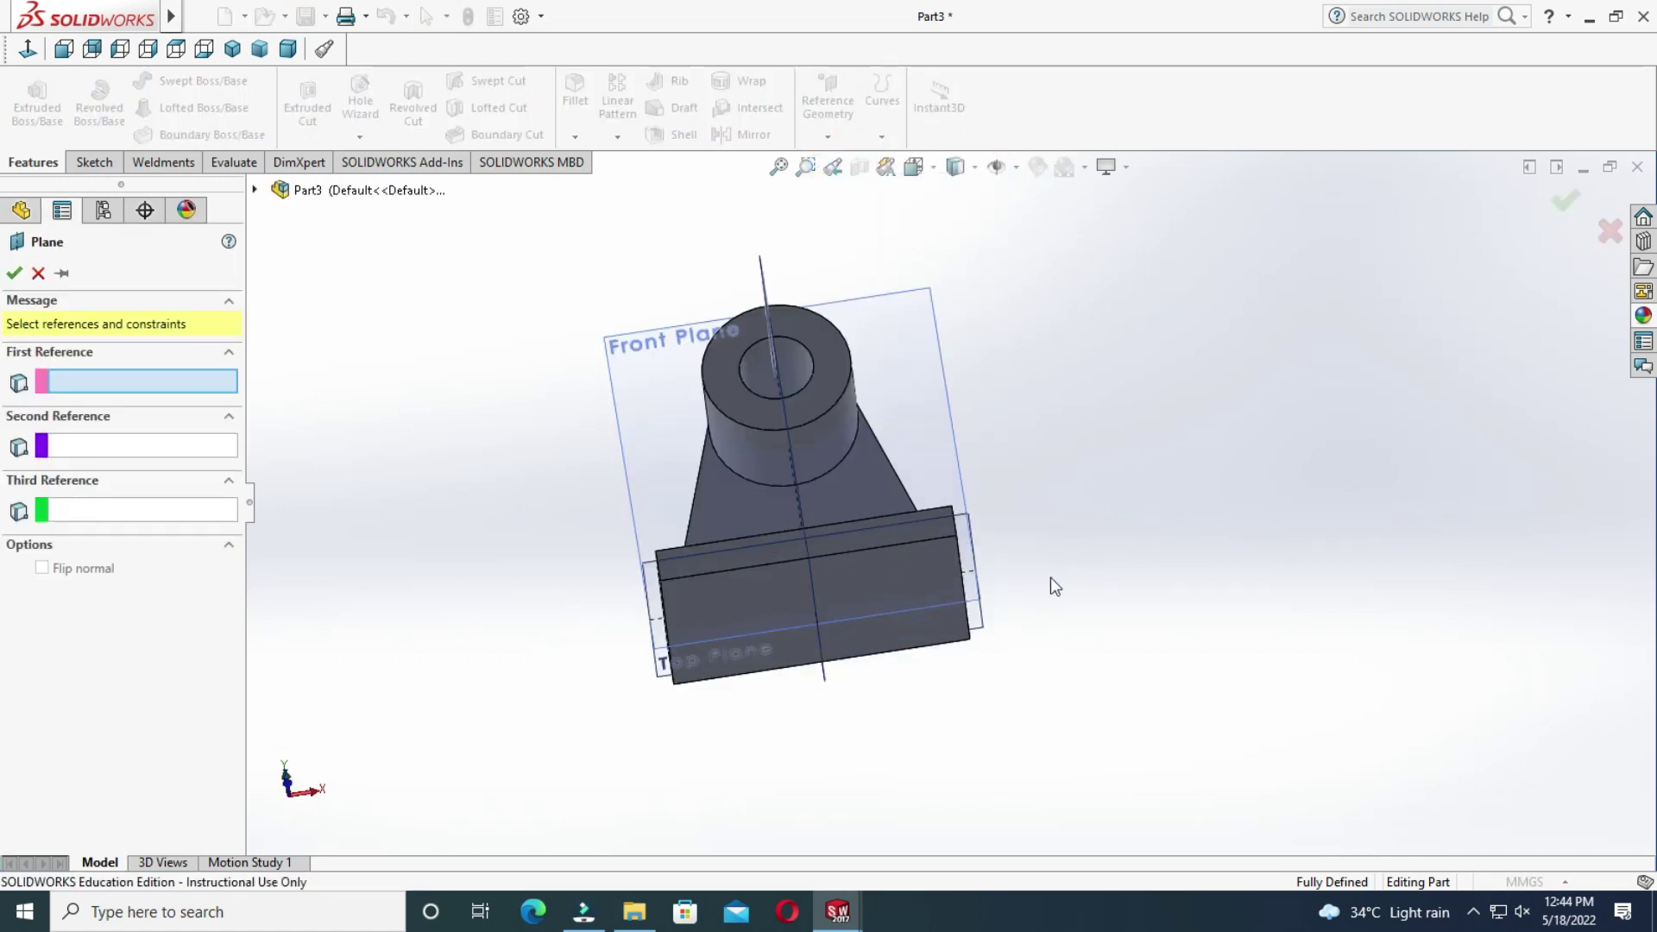
{"action": "left_click", "coordinate": [946, 575]}
{"action": "middle_click_drag", "start_coordinate": [1150, 535], "coordinate": [1146, 747]}
{"action": "double_click", "coordinate": [112, 526]}
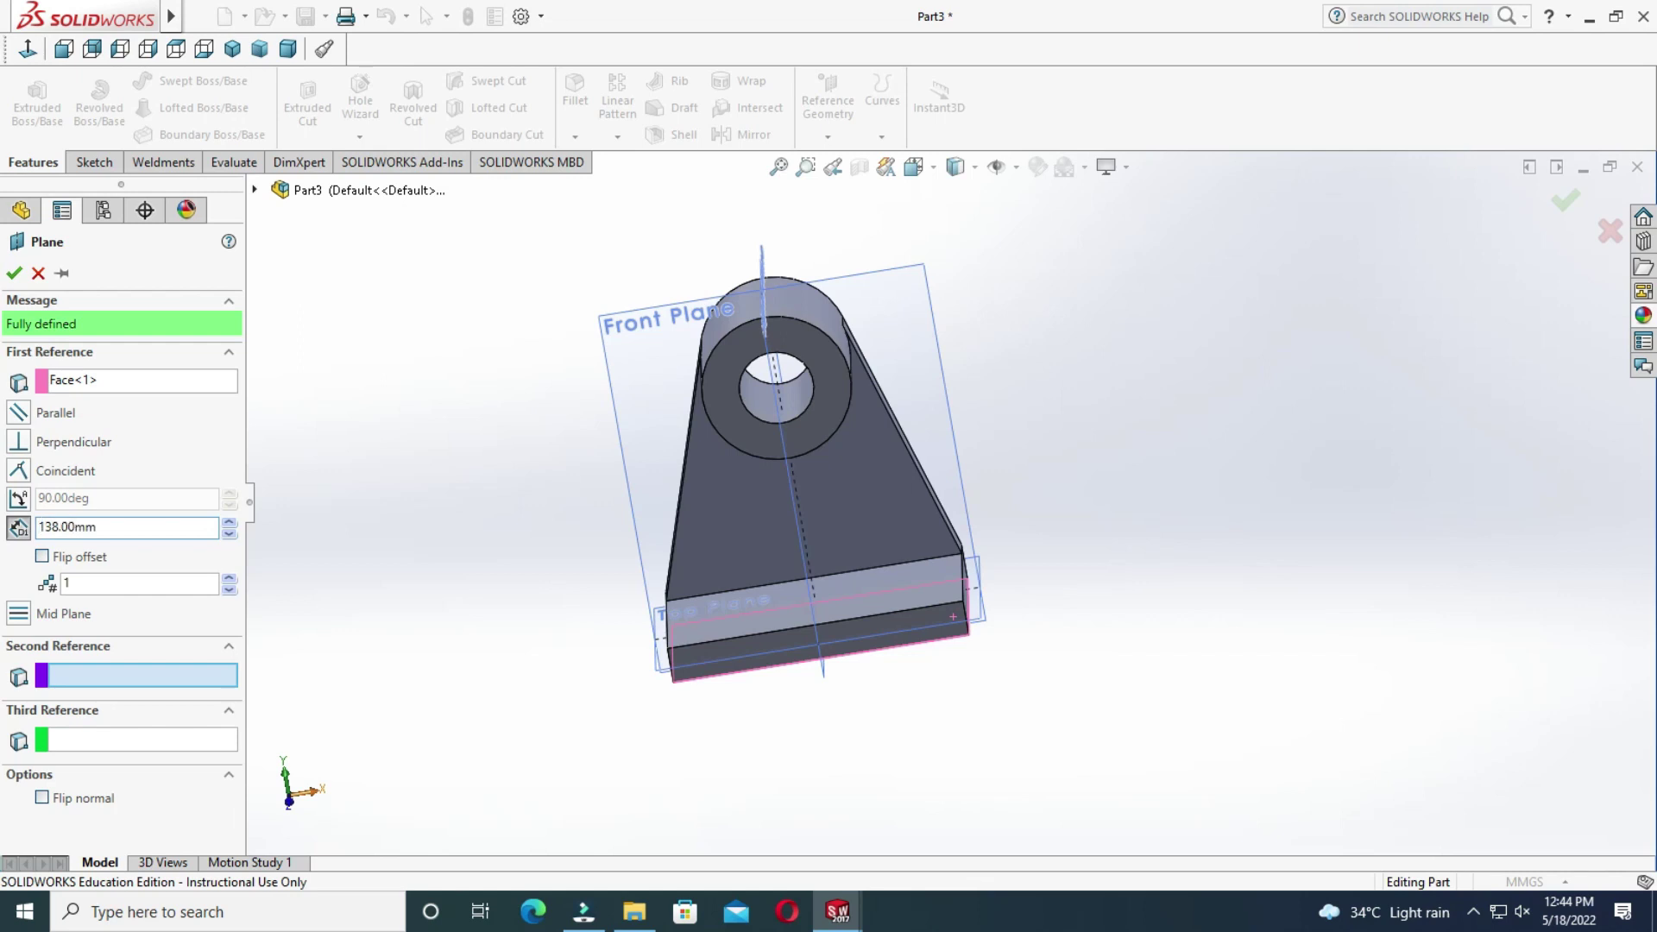
{"action": "key", "text": "z"}
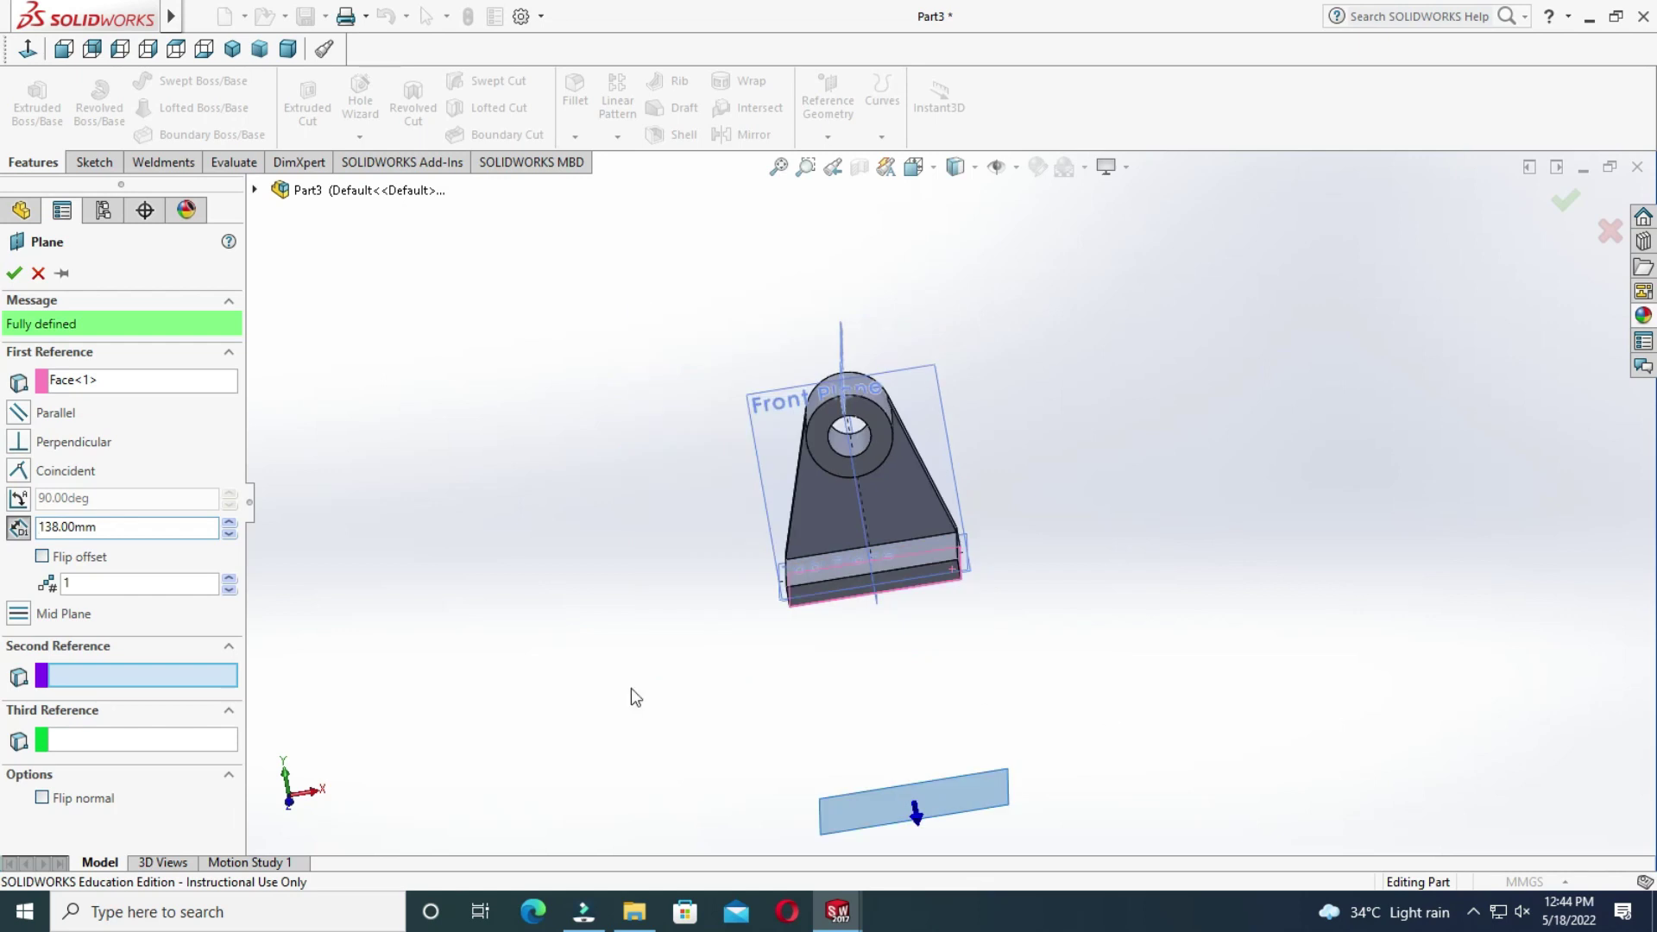
{"action": "left_click", "coordinate": [83, 561]}
{"action": "mouse_move", "coordinate": [1147, 636]}
{"action": "middle_mouse_down"}
{"action": "mouse_move", "coordinate": [1187, 529]}
{"action": "mouse_move", "coordinate": [1195, 544]}
{"action": "middle_mouse_up"}
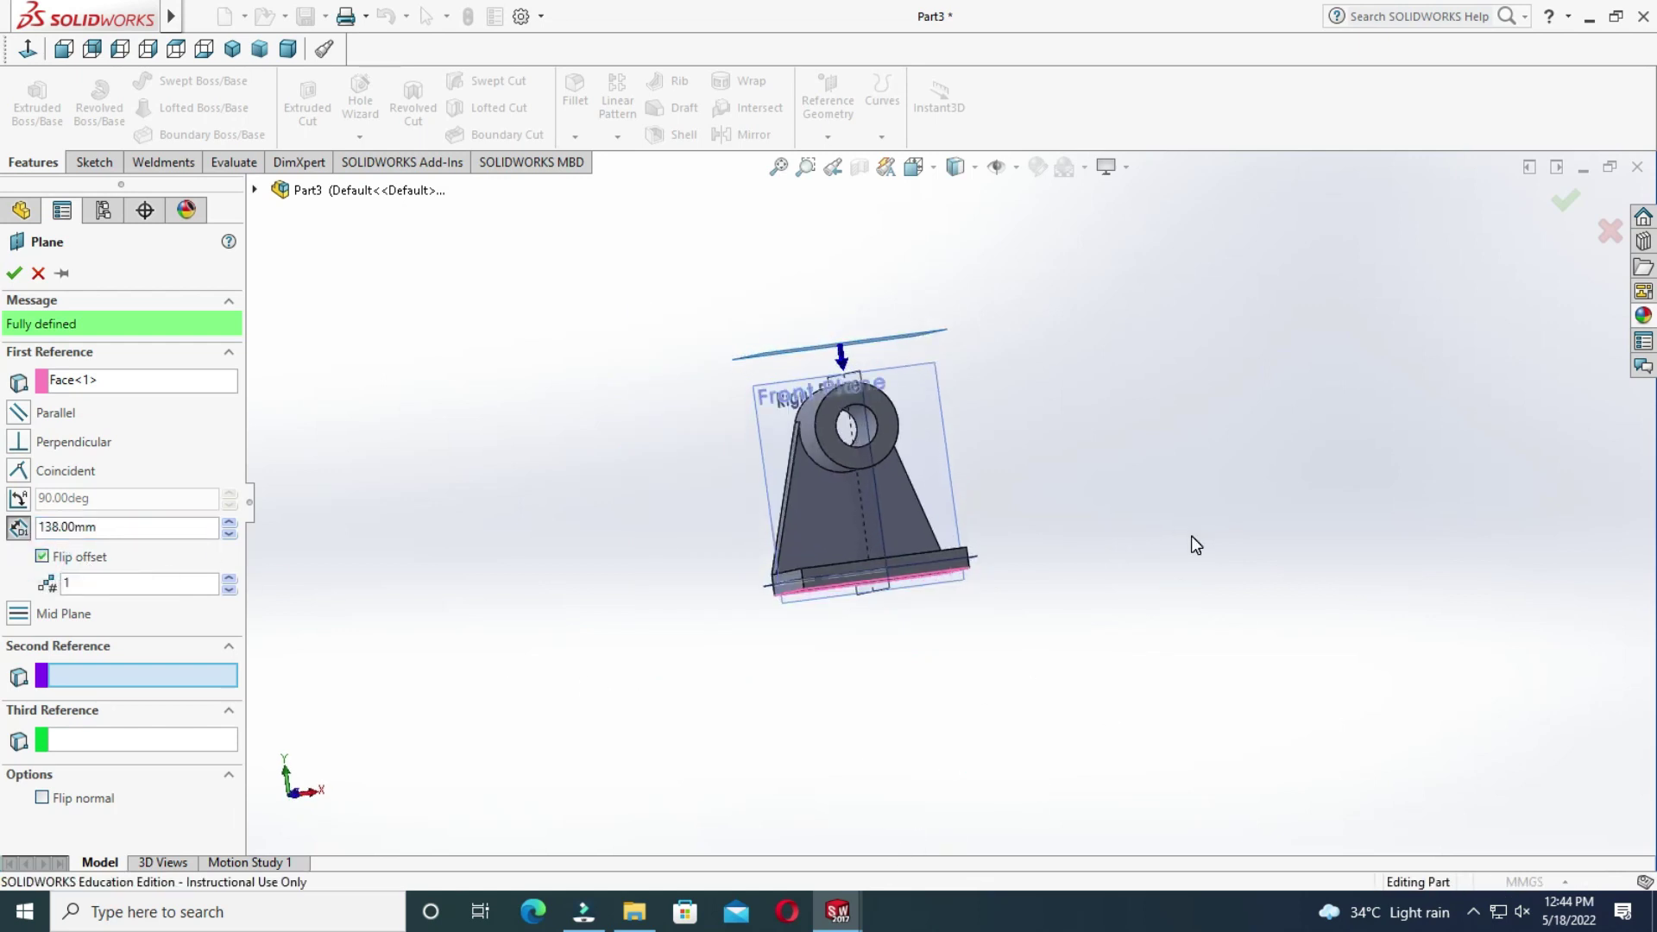
{"action": "left_click", "coordinate": [15, 274]}
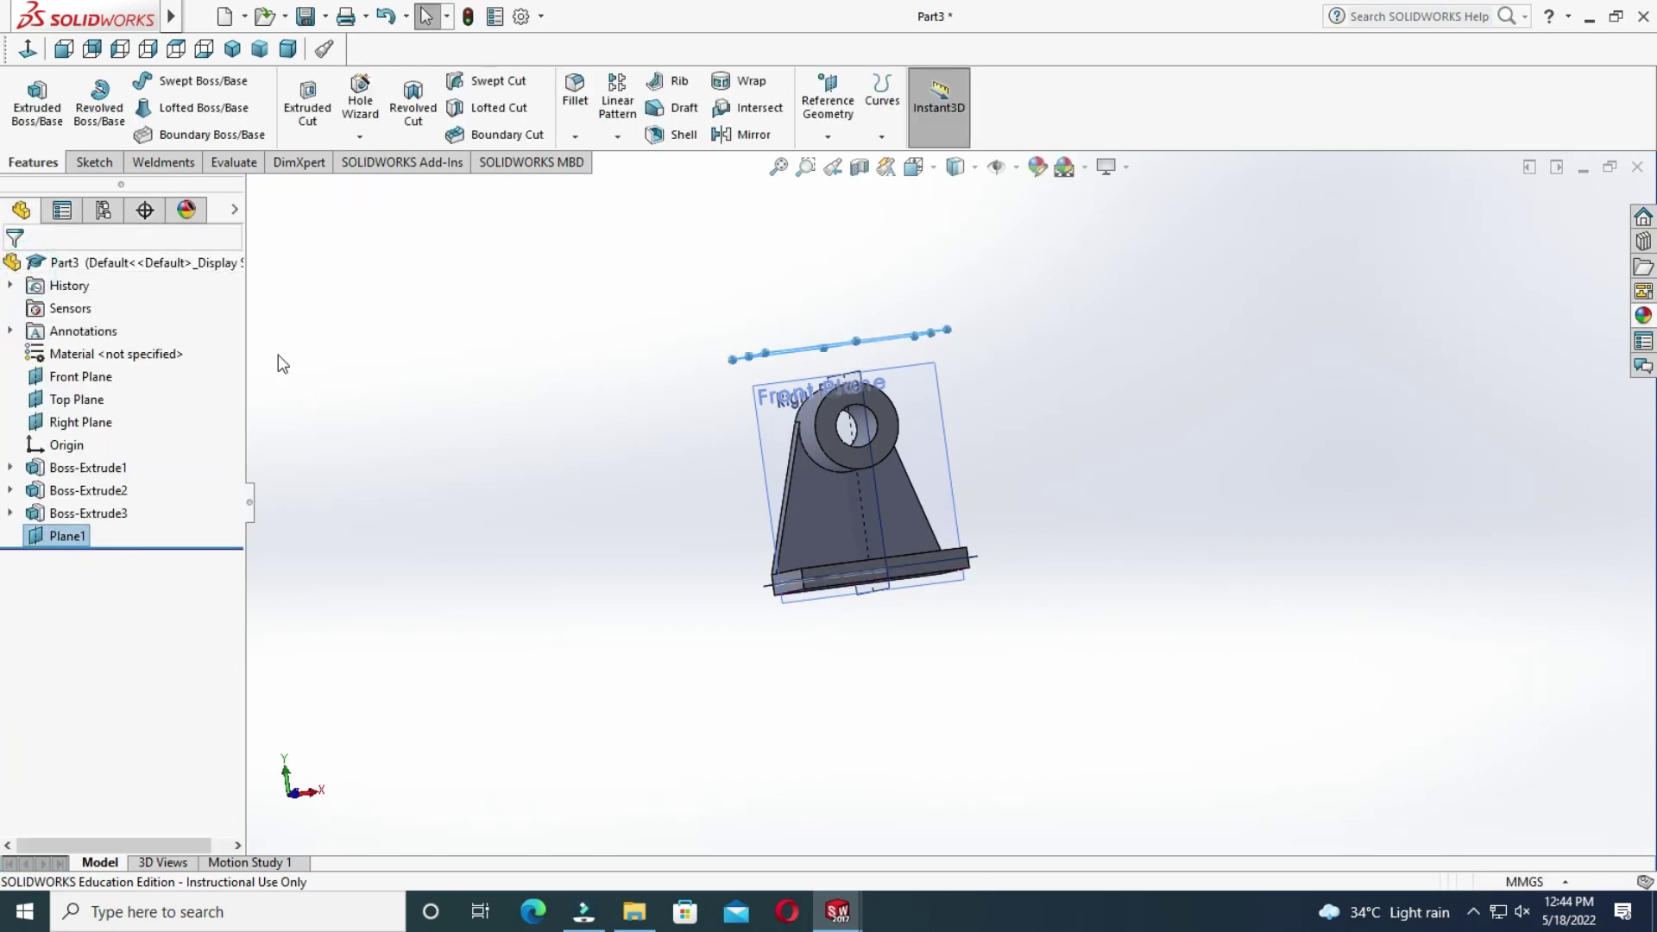
Start a sketch on Plane1, viewed Normal To, with a center rectangle near the origin.
{"action": "left_click", "coordinate": [889, 358]}
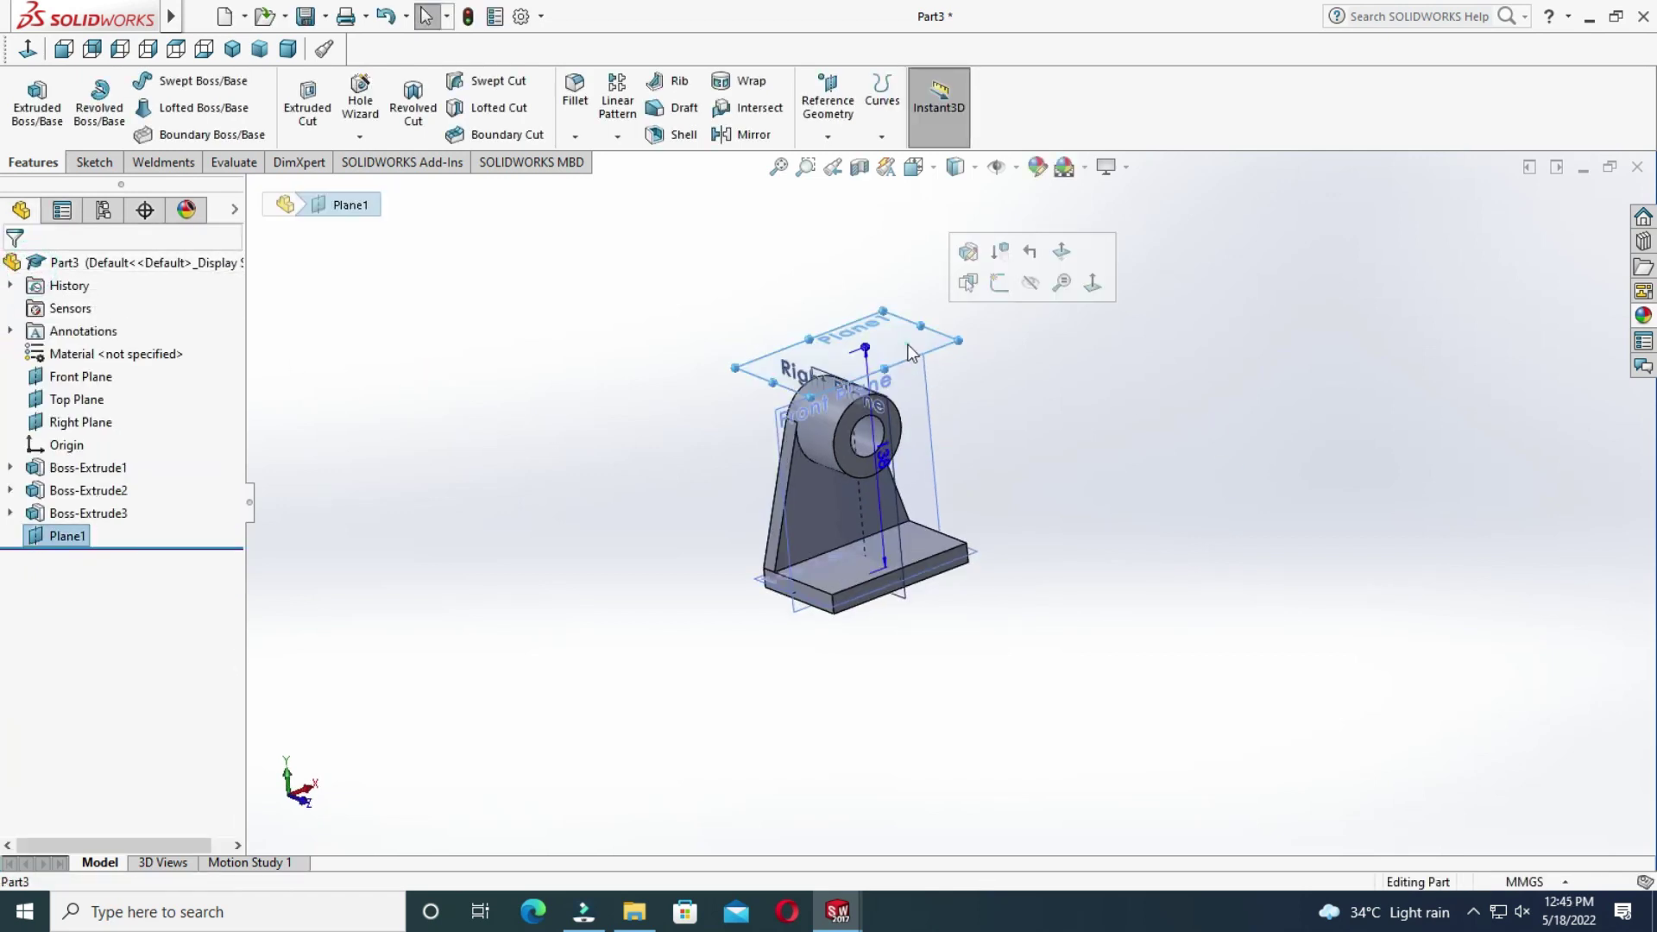
{"action": "left_click", "coordinate": [95, 164]}
{"action": "left_click", "coordinate": [28, 99]}
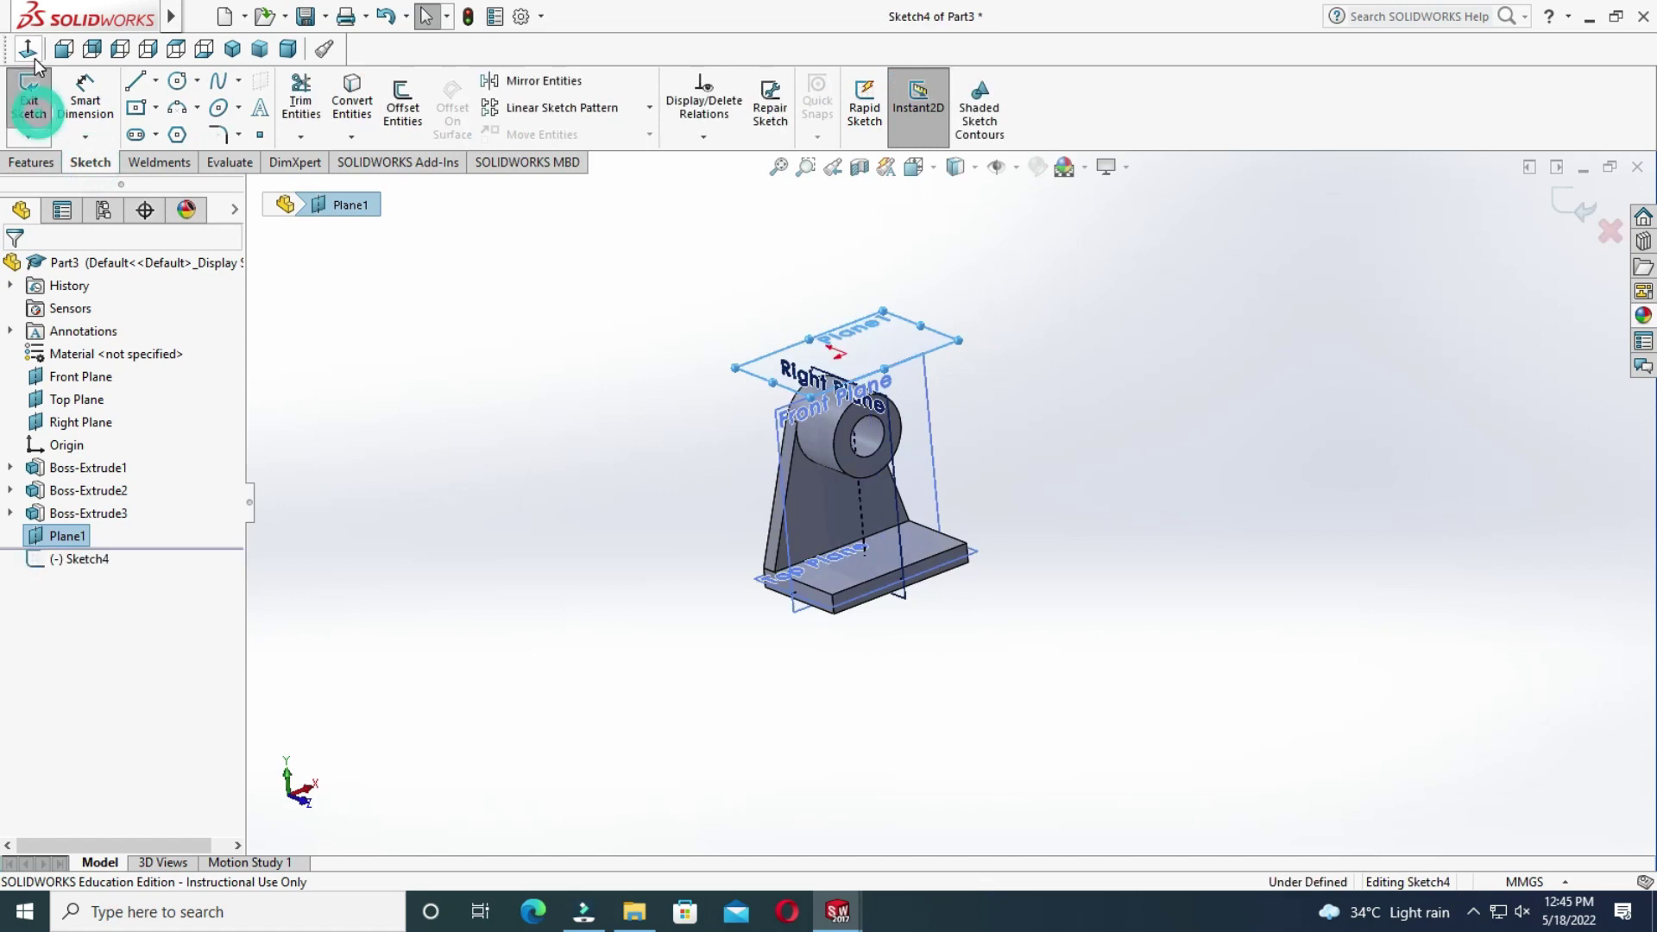
{"action": "left_click", "coordinate": [32, 54]}
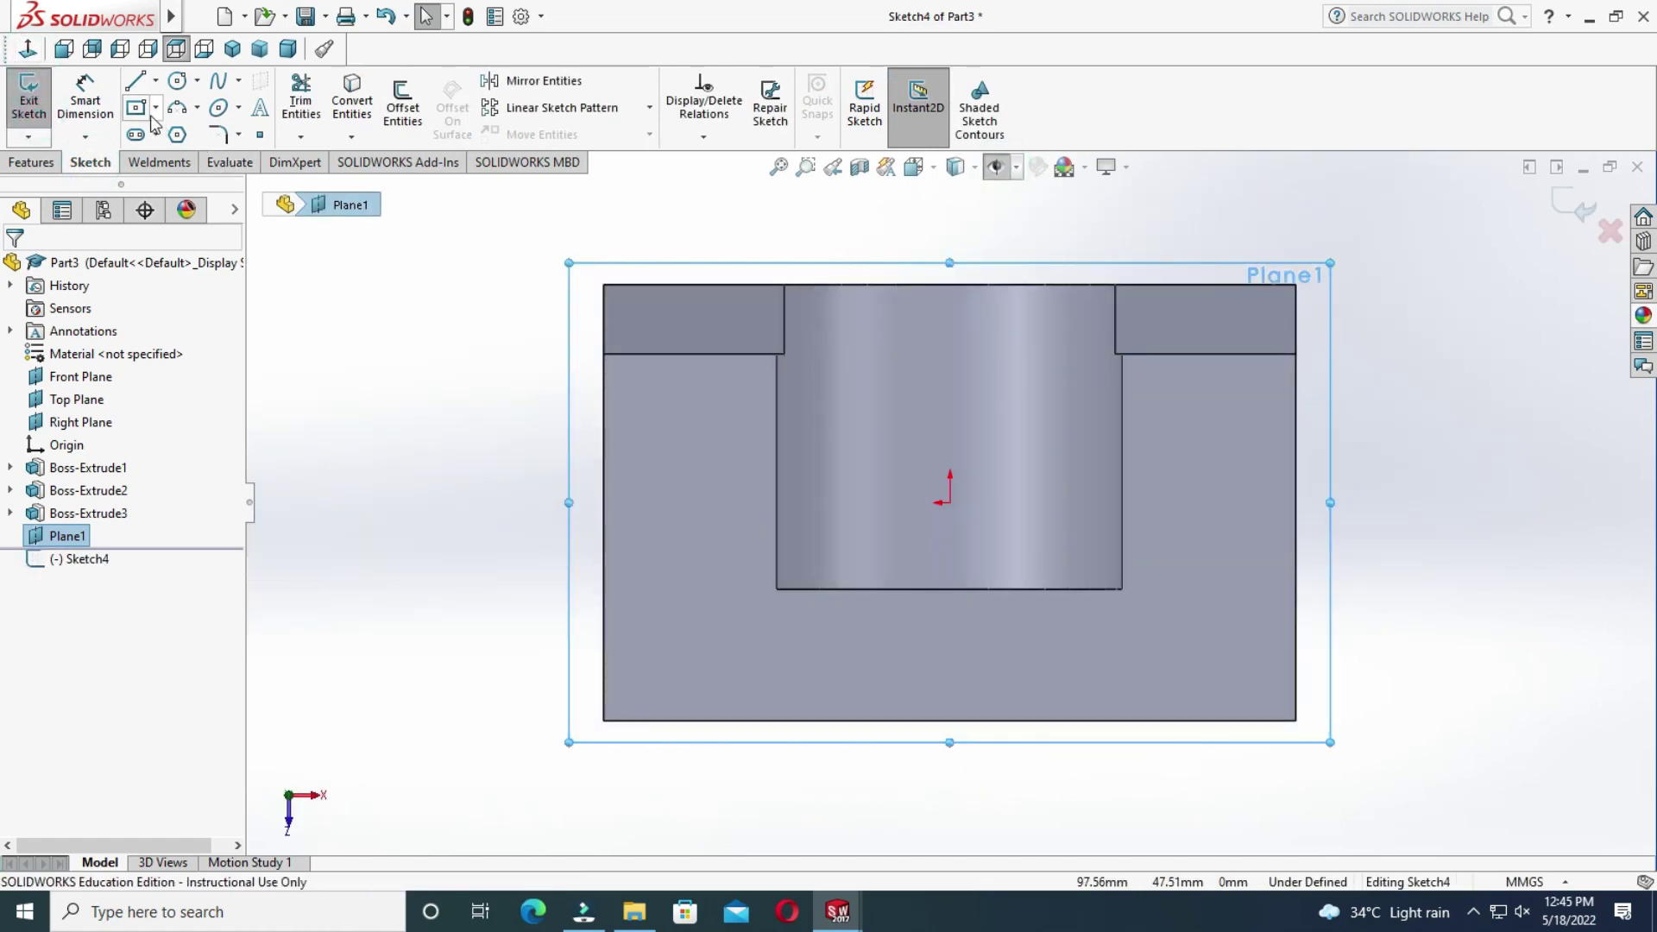
{"action": "left_click", "coordinate": [141, 111]}
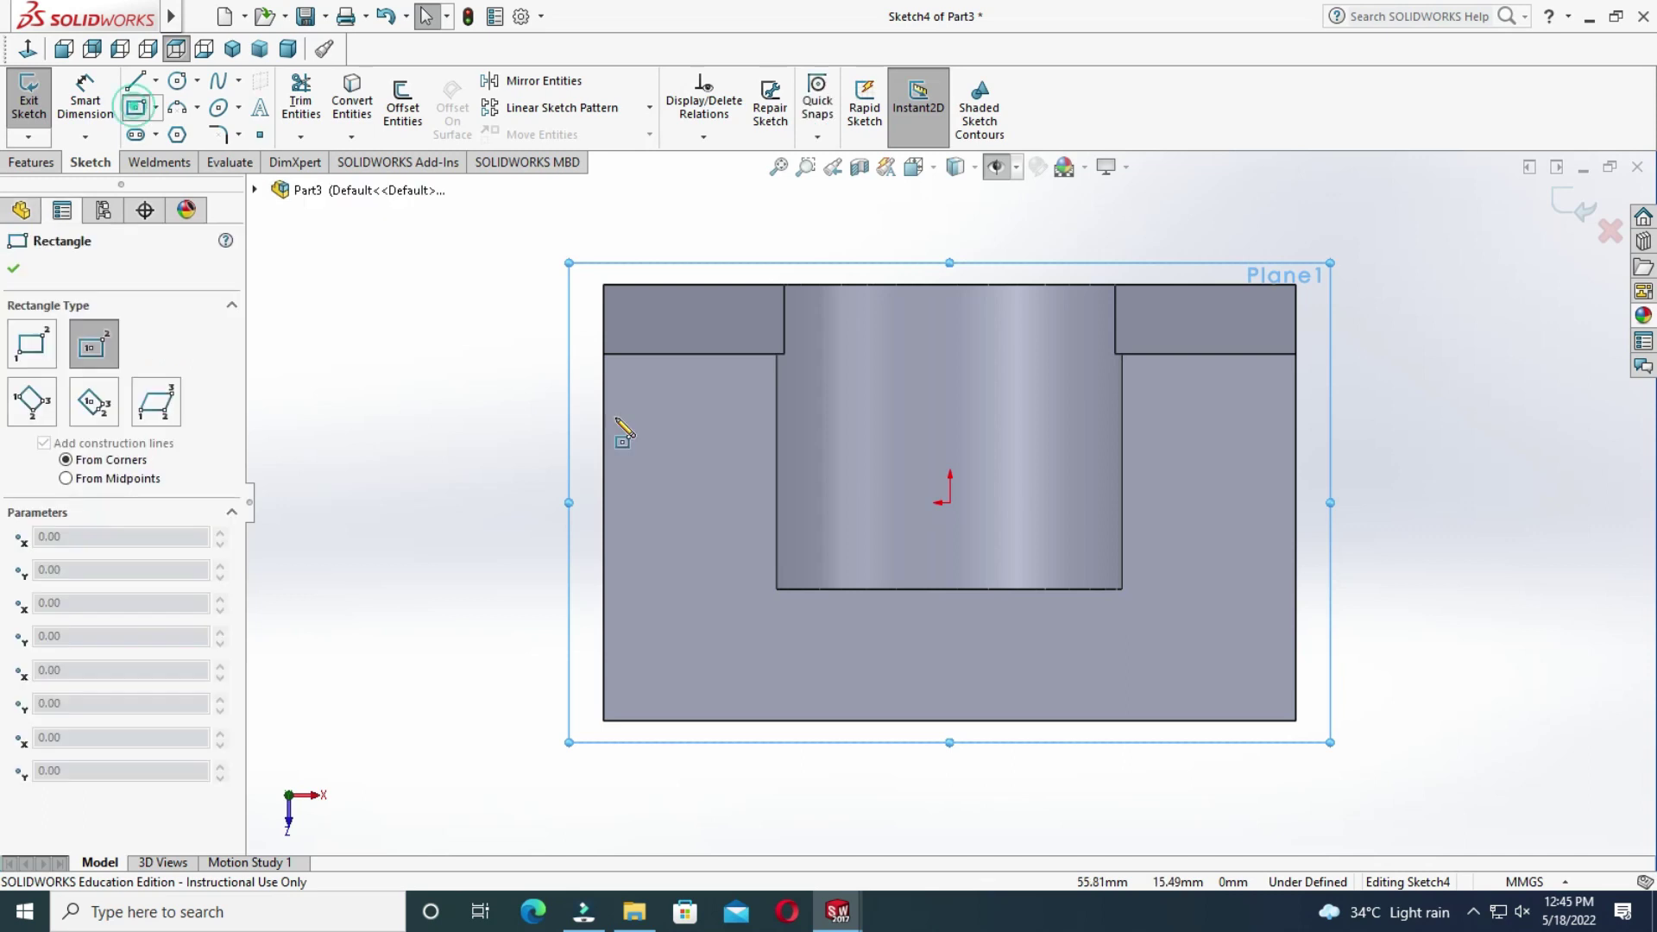
{"action": "left_click", "coordinate": [950, 450]}
{"action": "left_click", "coordinate": [1020, 509]}
{"action": "key", "text": "Escape"}
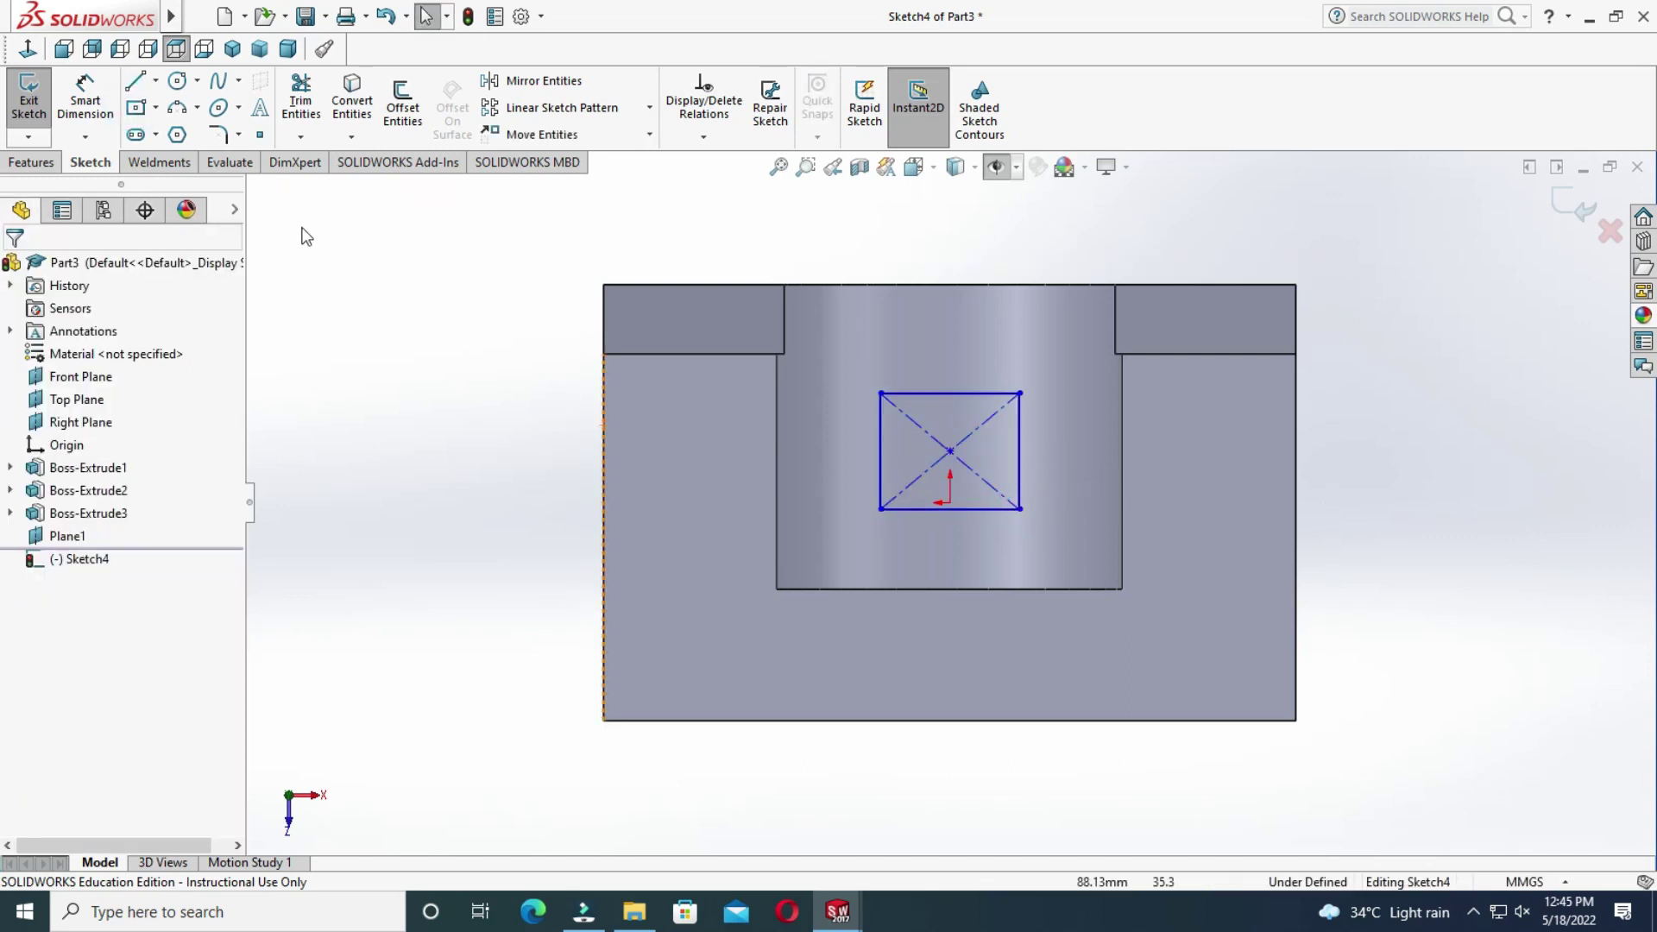
Dimension the rectangle corner 6 mm from the part corner.
{"action": "left_click", "coordinate": [80, 87]}
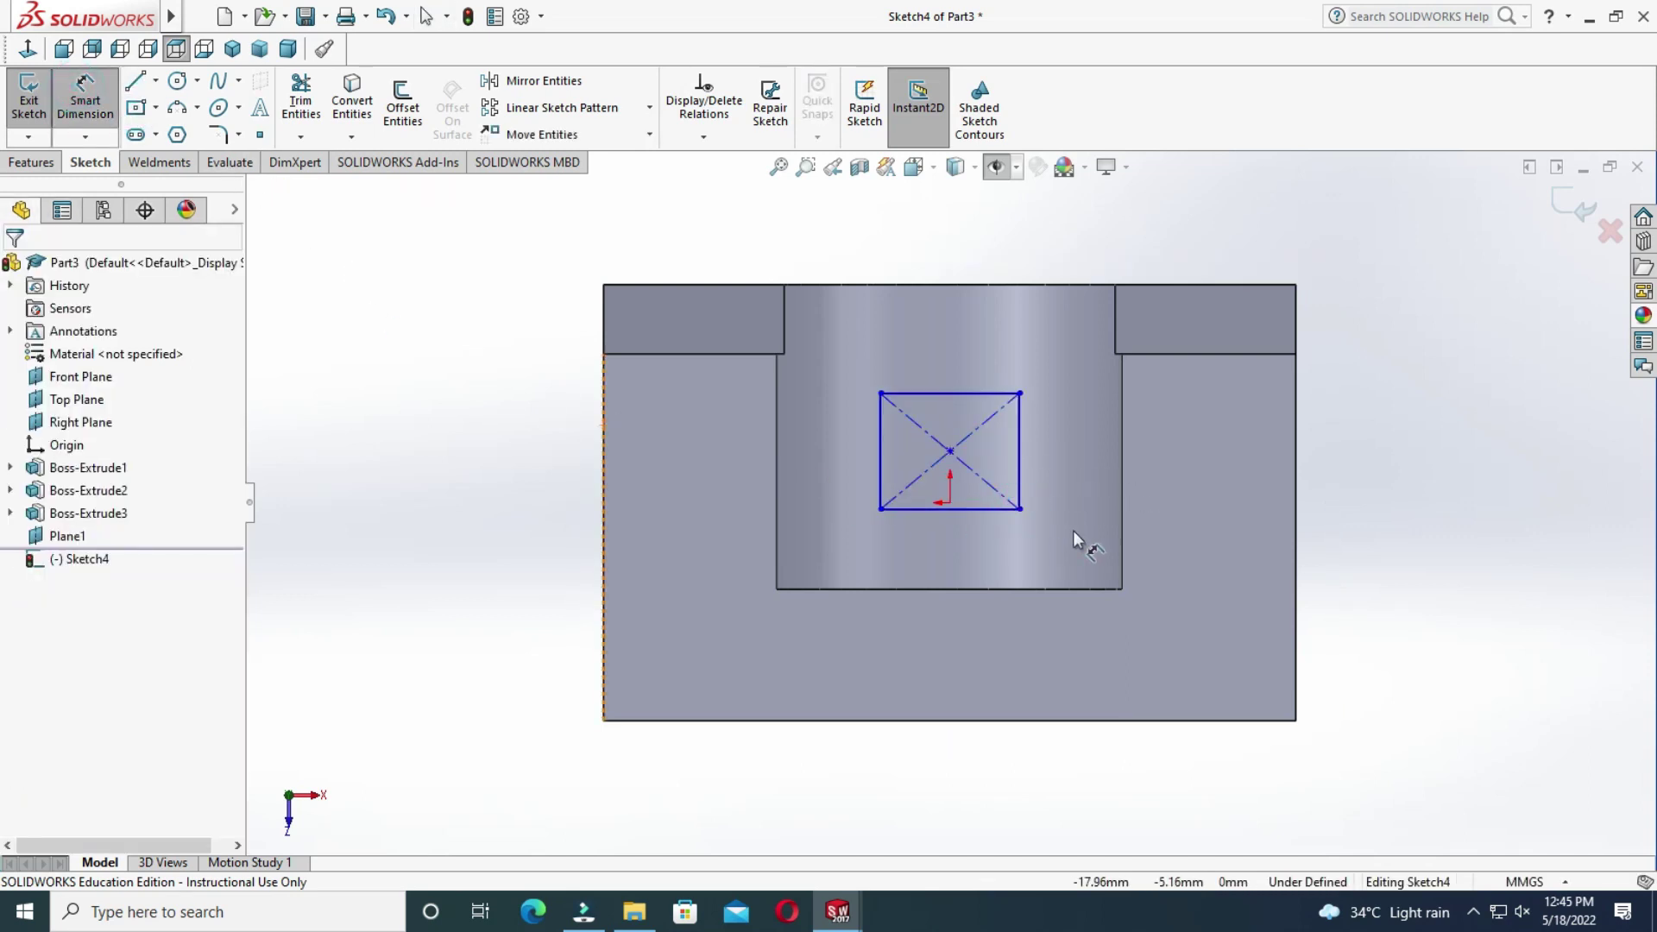
{"action": "left_click", "coordinate": [1025, 516]}
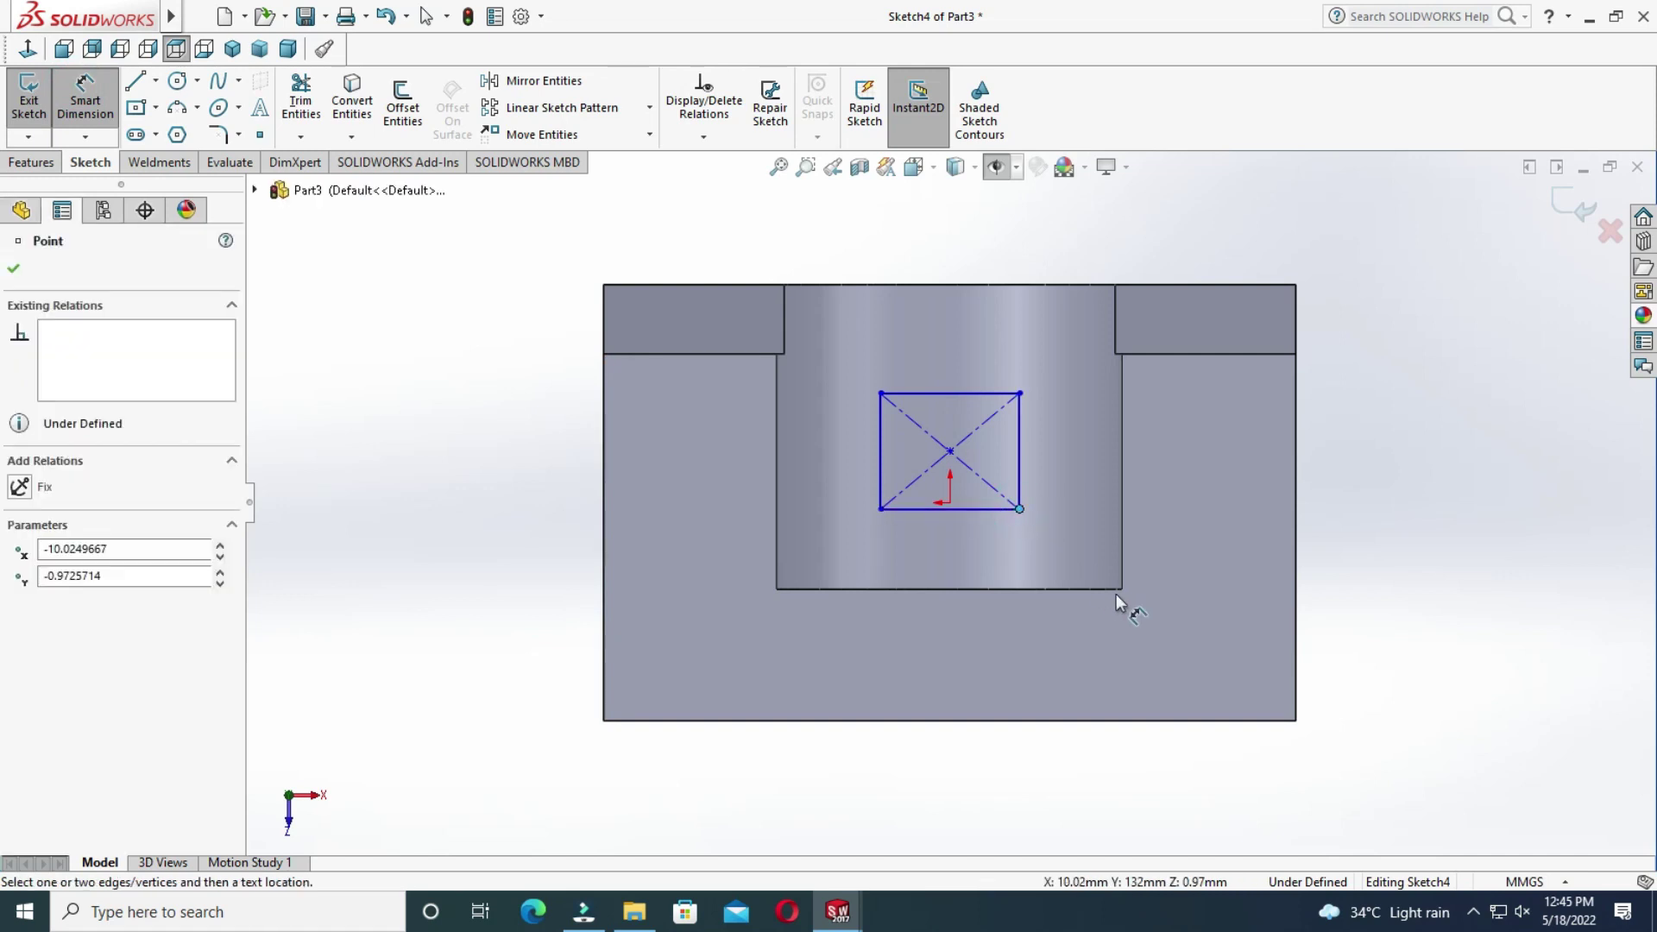
{"action": "left_click", "coordinate": [1122, 591]}
{"action": "left_click", "coordinate": [1180, 556]}
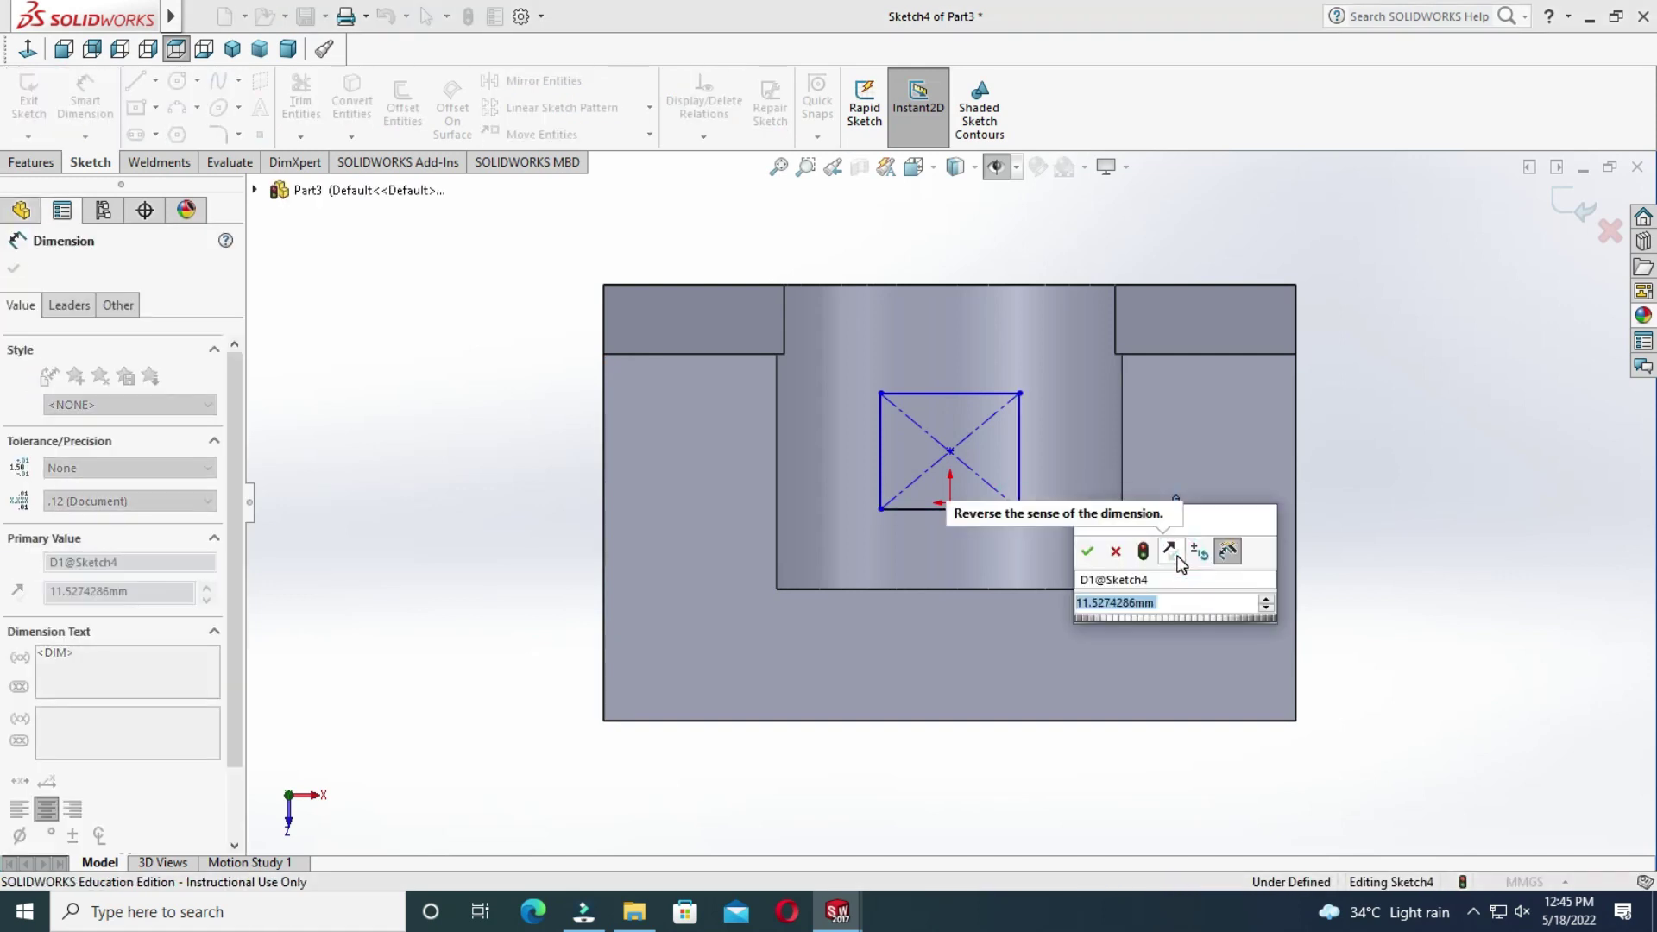
{"action": "type", "text": "6"}
{"action": "key", "text": "Return"}
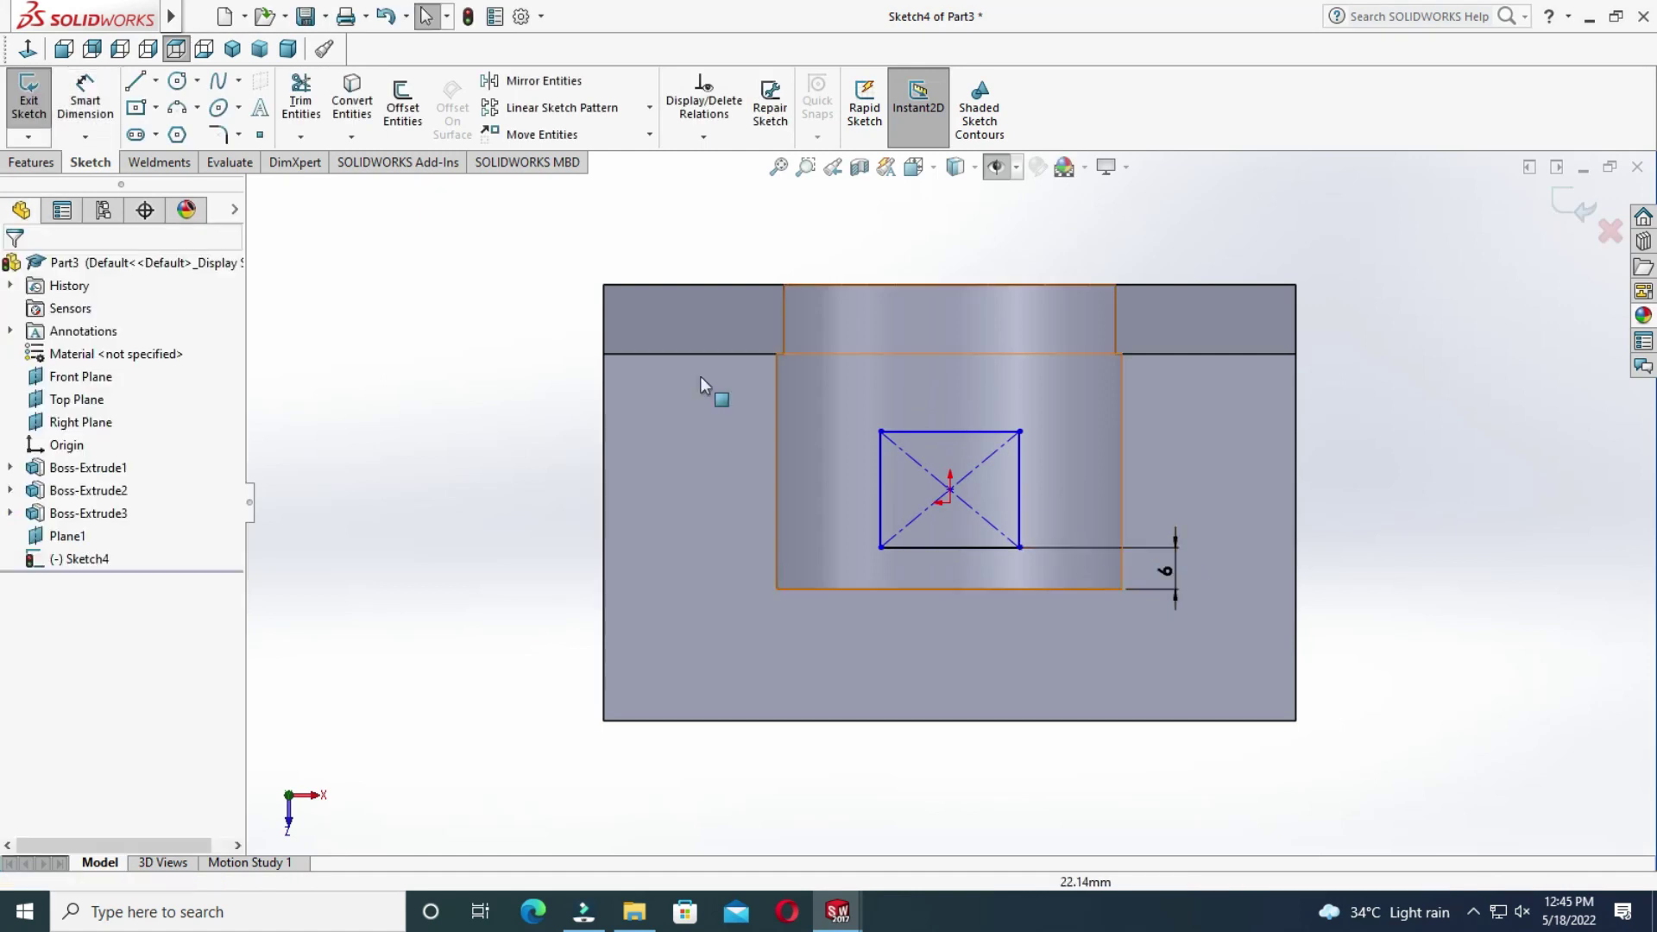
Set the rectangle height to 32 mm and align its centre vertically with the origin.
{"action": "left_click", "coordinate": [880, 488]}
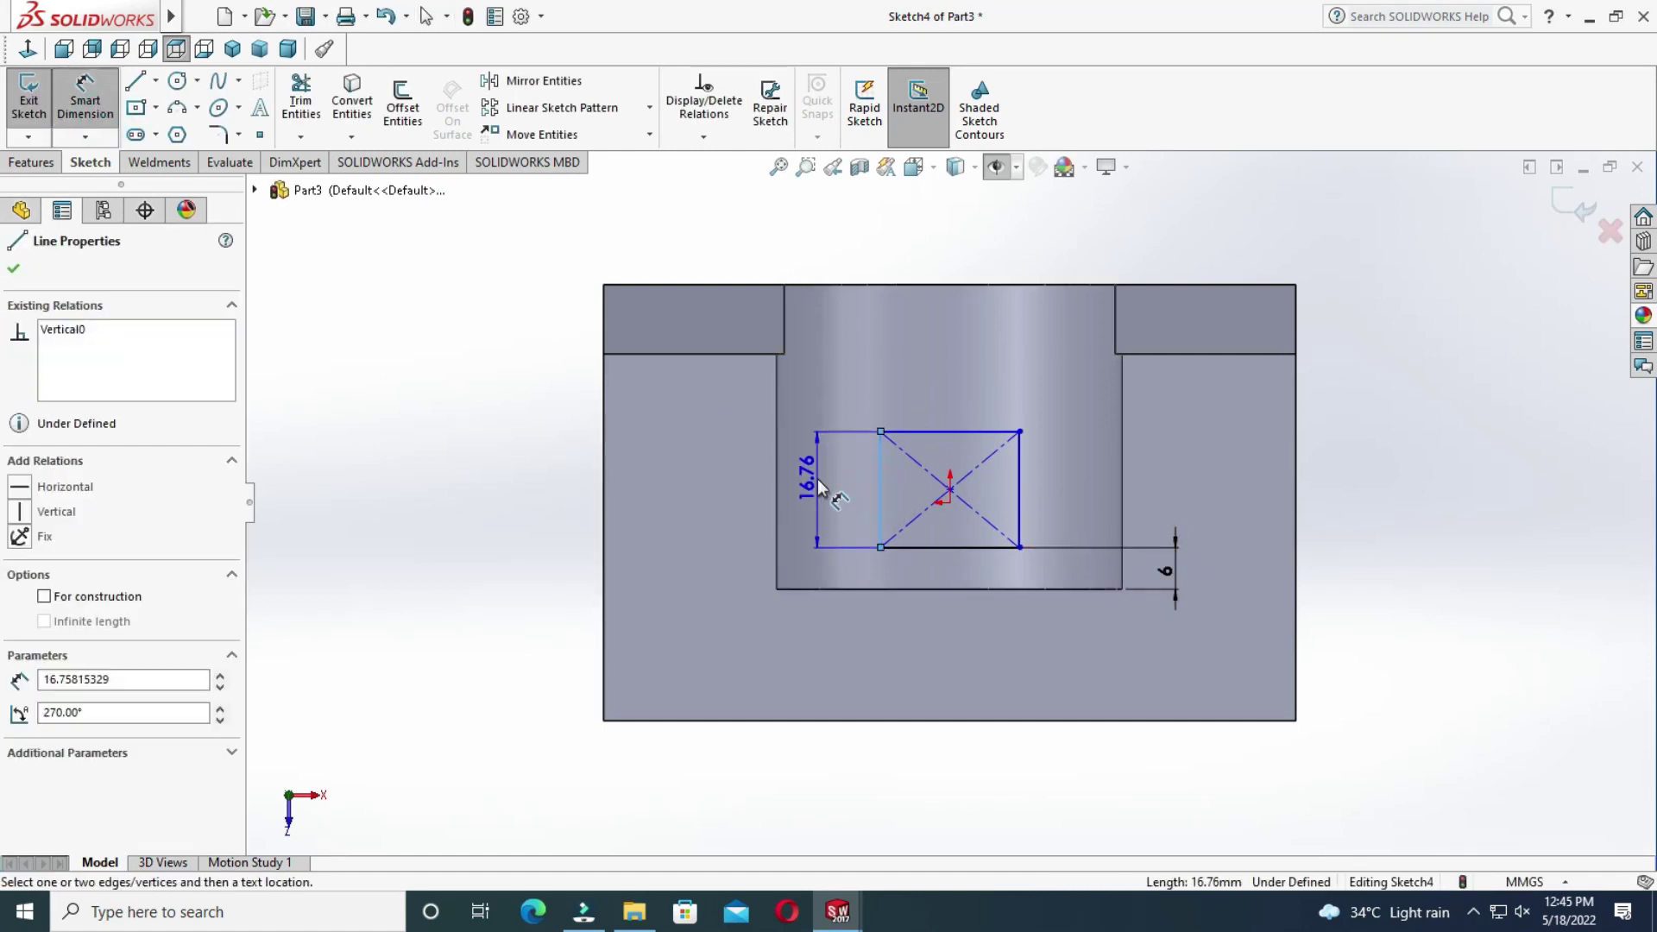
{"action": "left_click", "coordinate": [820, 488]}
{"action": "type", "text": "32"}
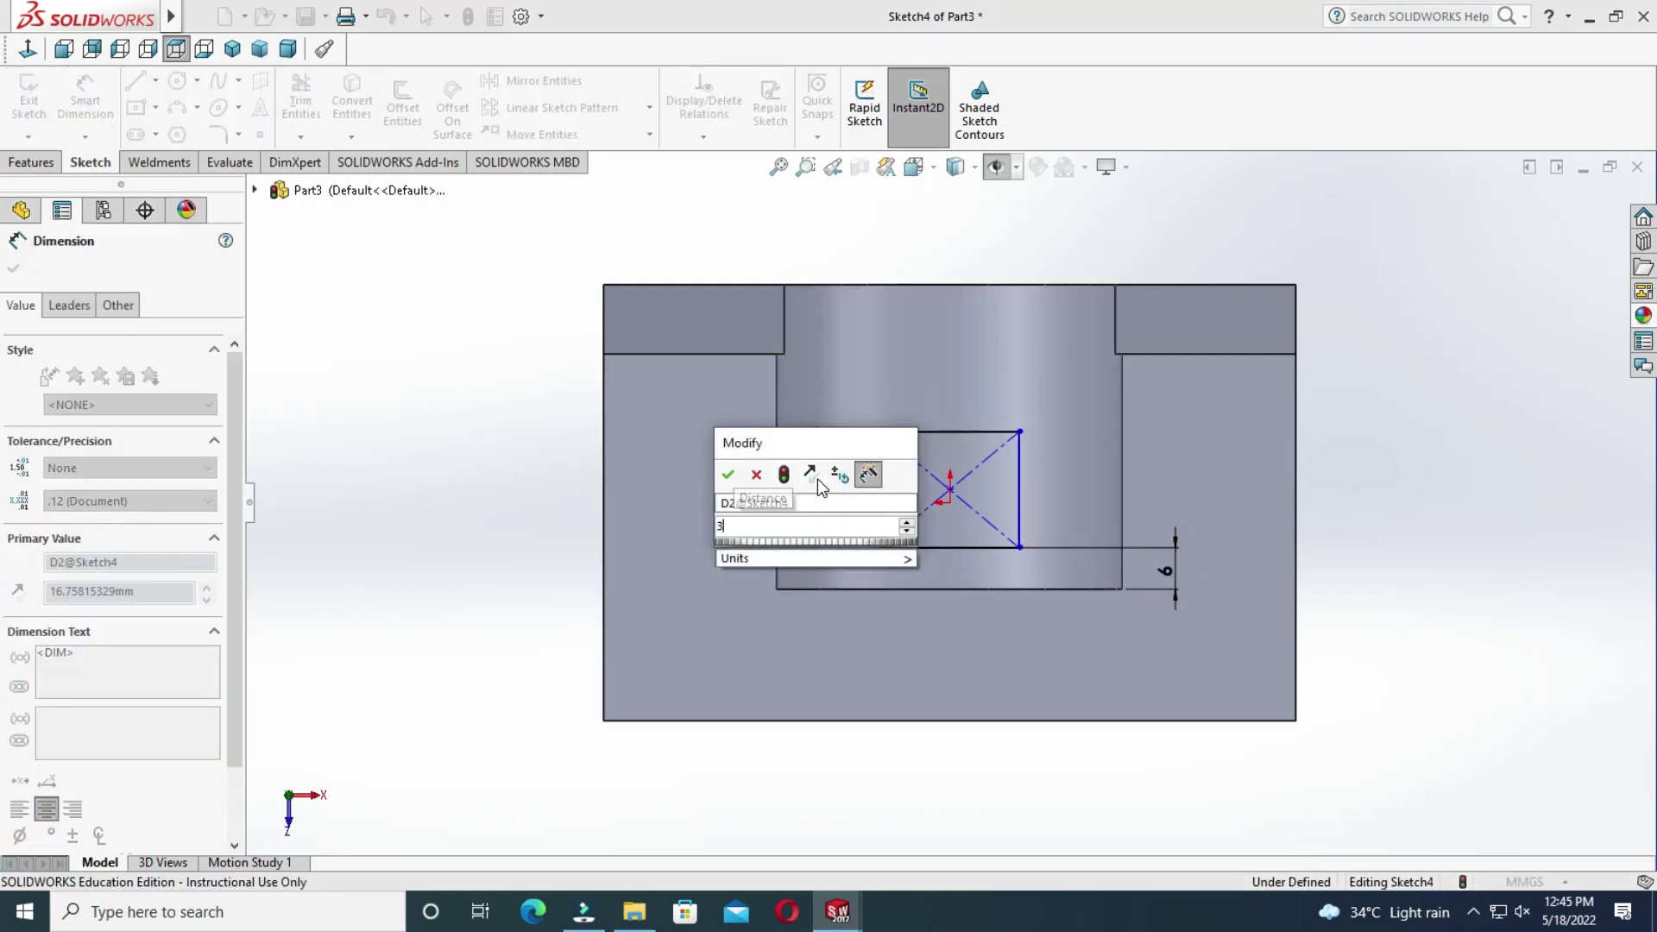
{"action": "key", "text": "Return"}
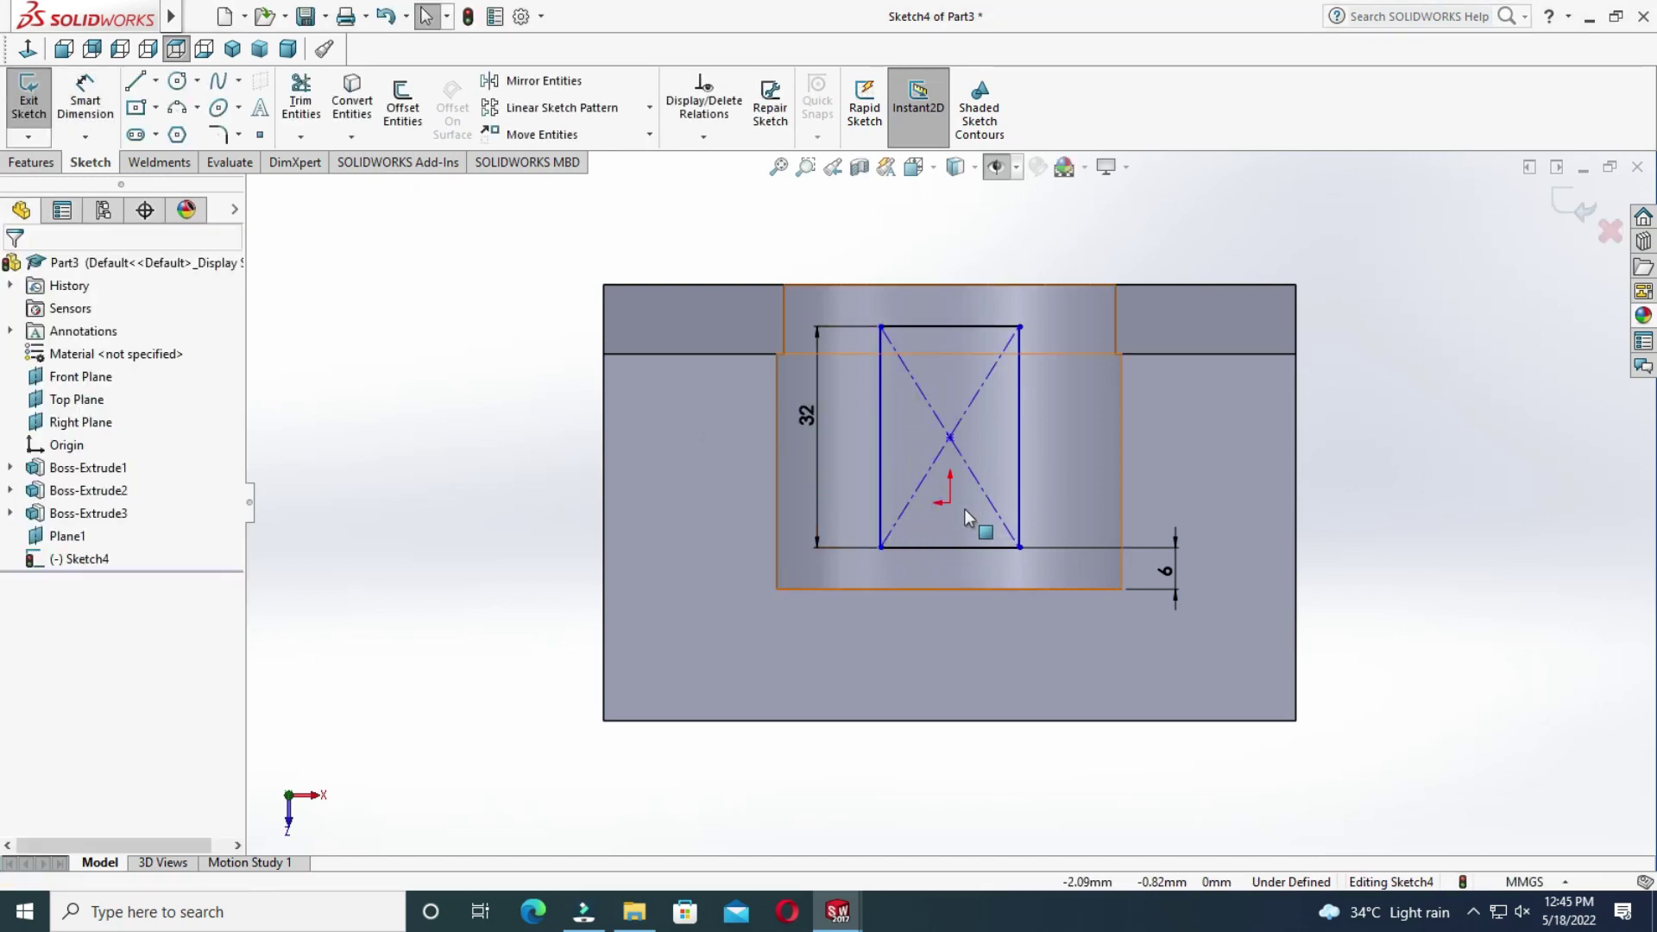
{"action": "left_click", "coordinate": [950, 502]}
{"action": "left_click", "coordinate": [949, 437], "text": "ctrl"}
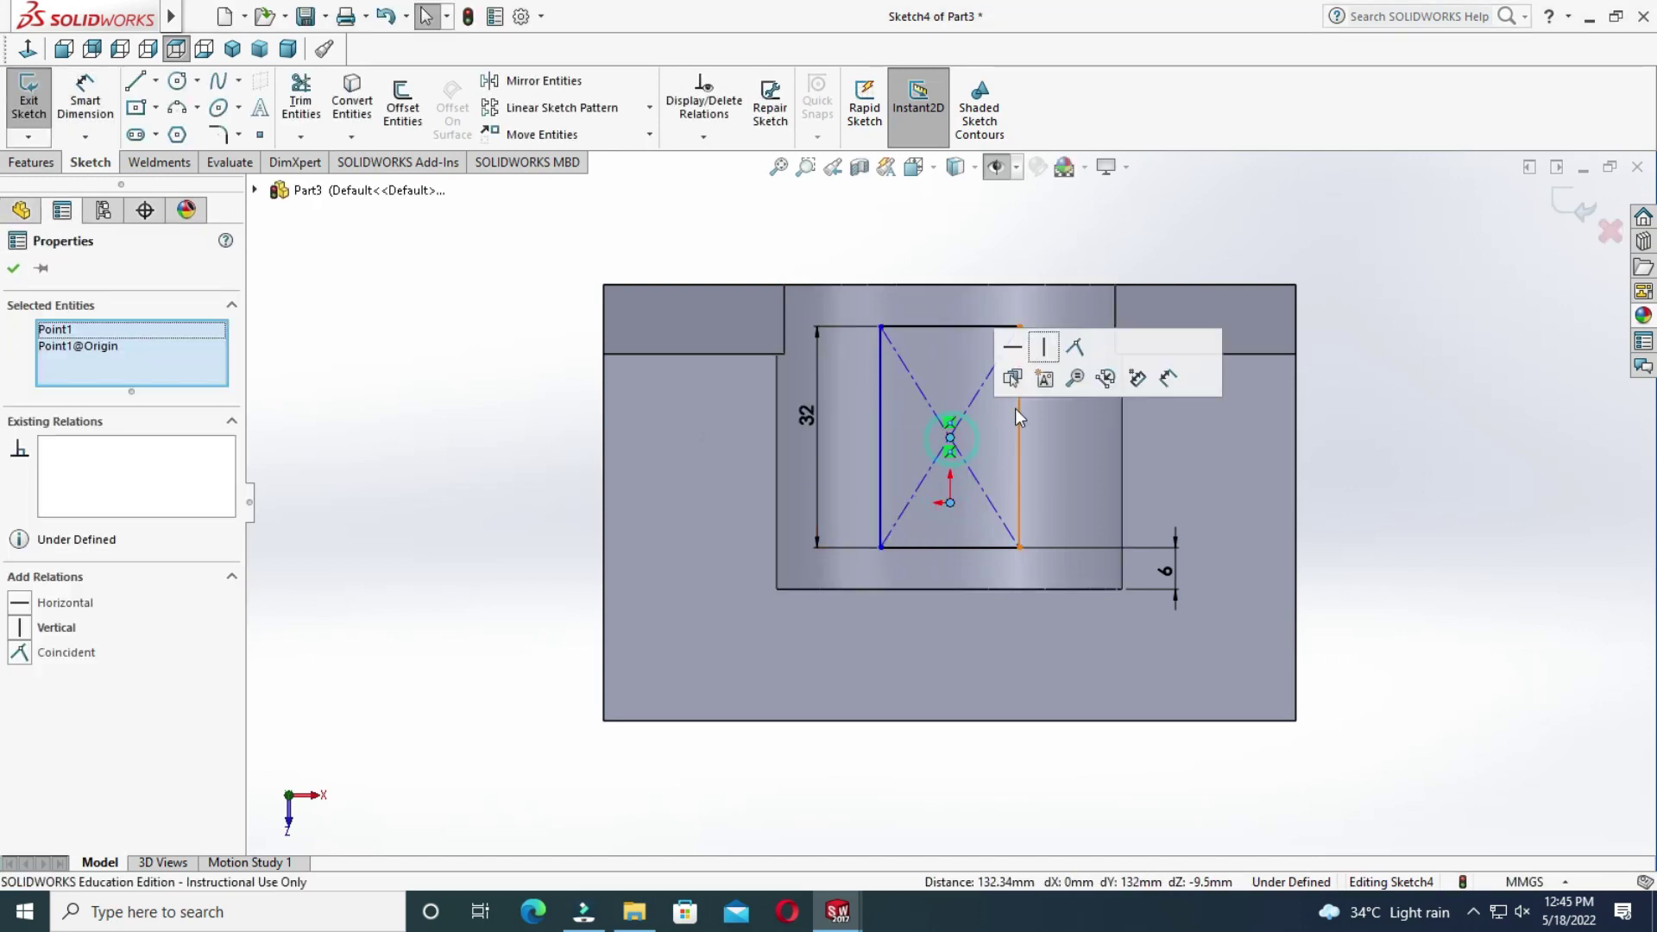
{"action": "left_click", "coordinate": [1044, 346]}
{"action": "left_click", "coordinate": [1380, 469]}
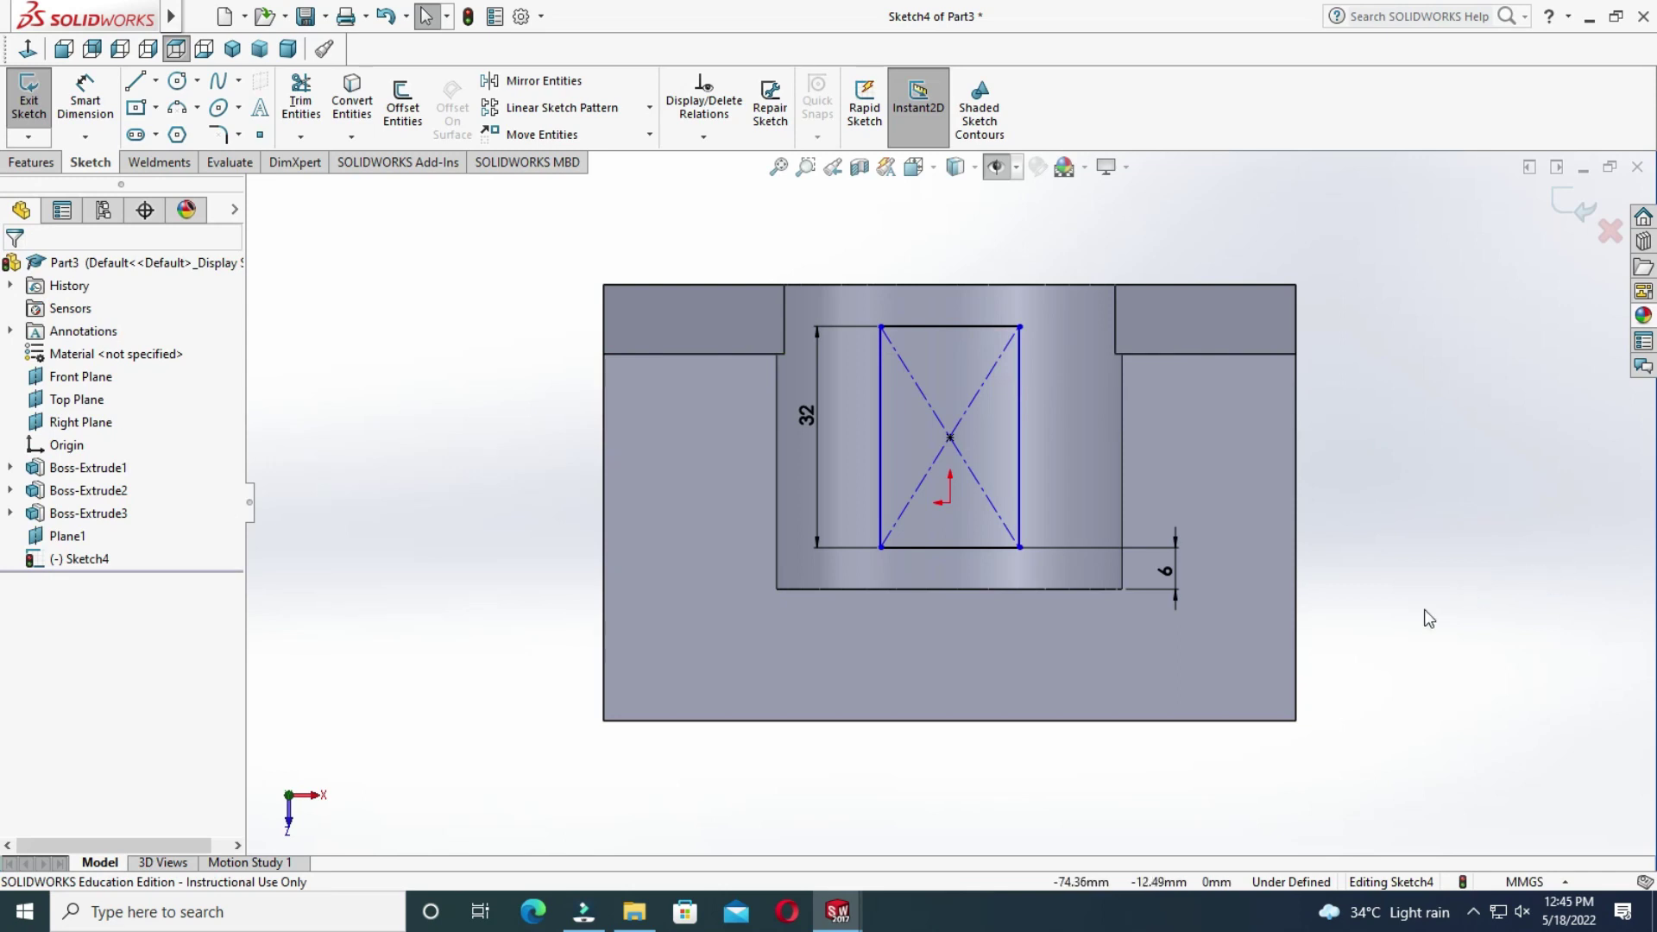
Dimension the rectangle's bottom edge to a 27 mm width, fully defining the sketch.
{"action": "left_click", "coordinate": [85, 99]}
{"action": "left_click", "coordinate": [954, 548]}
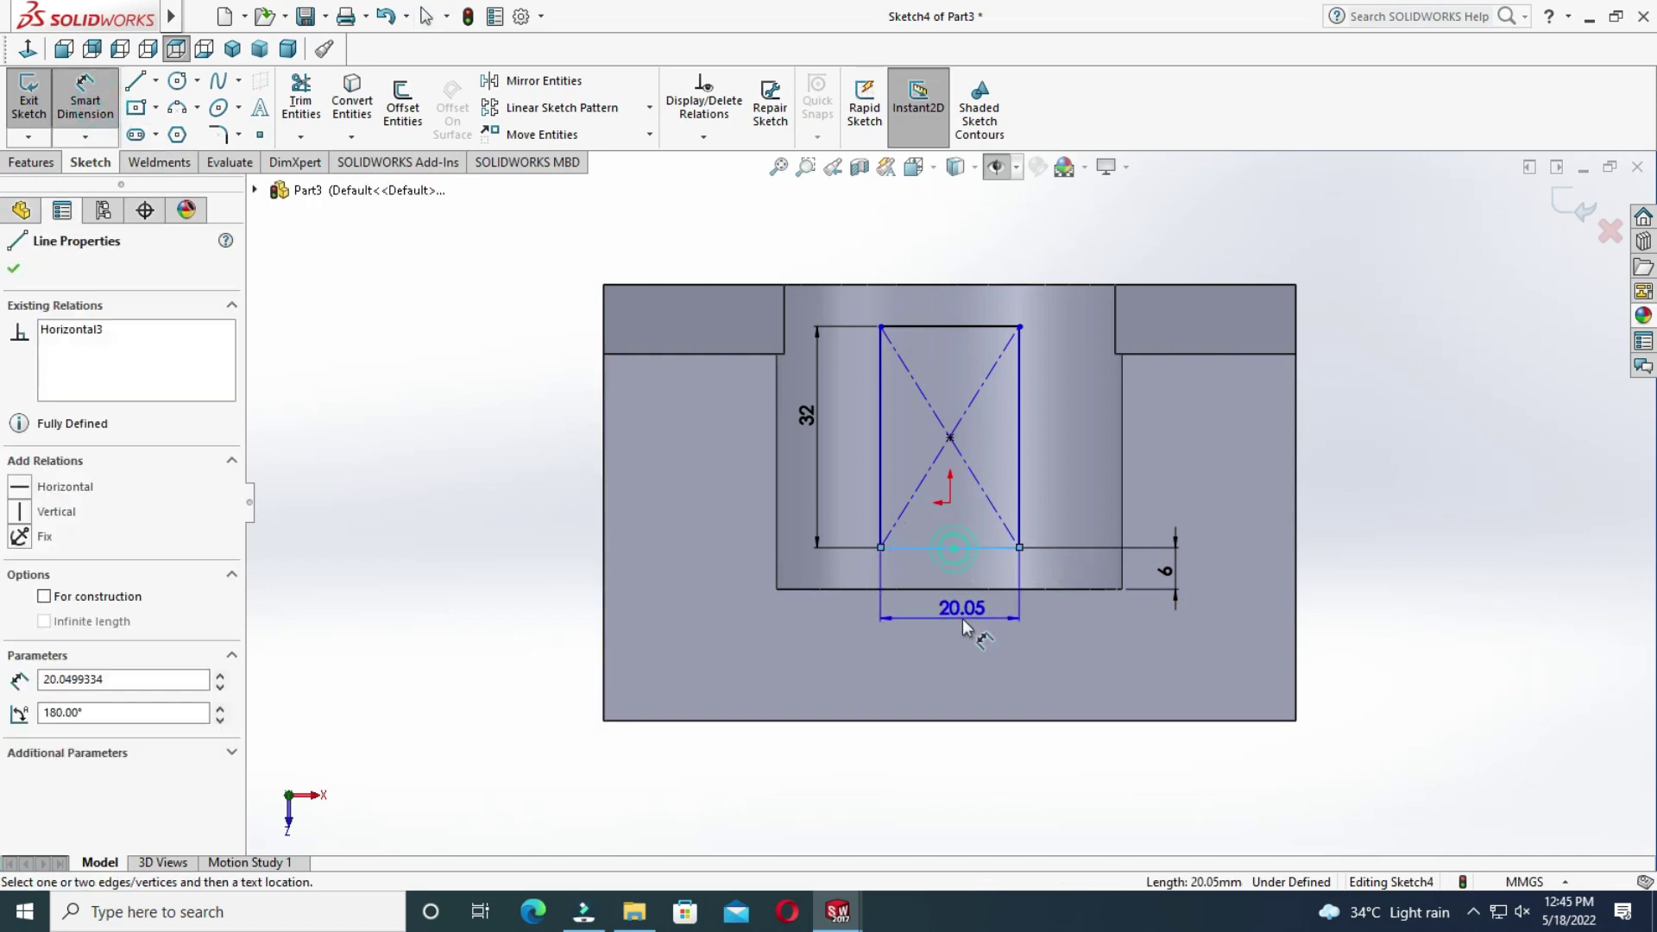
{"action": "left_click", "coordinate": [962, 620]}
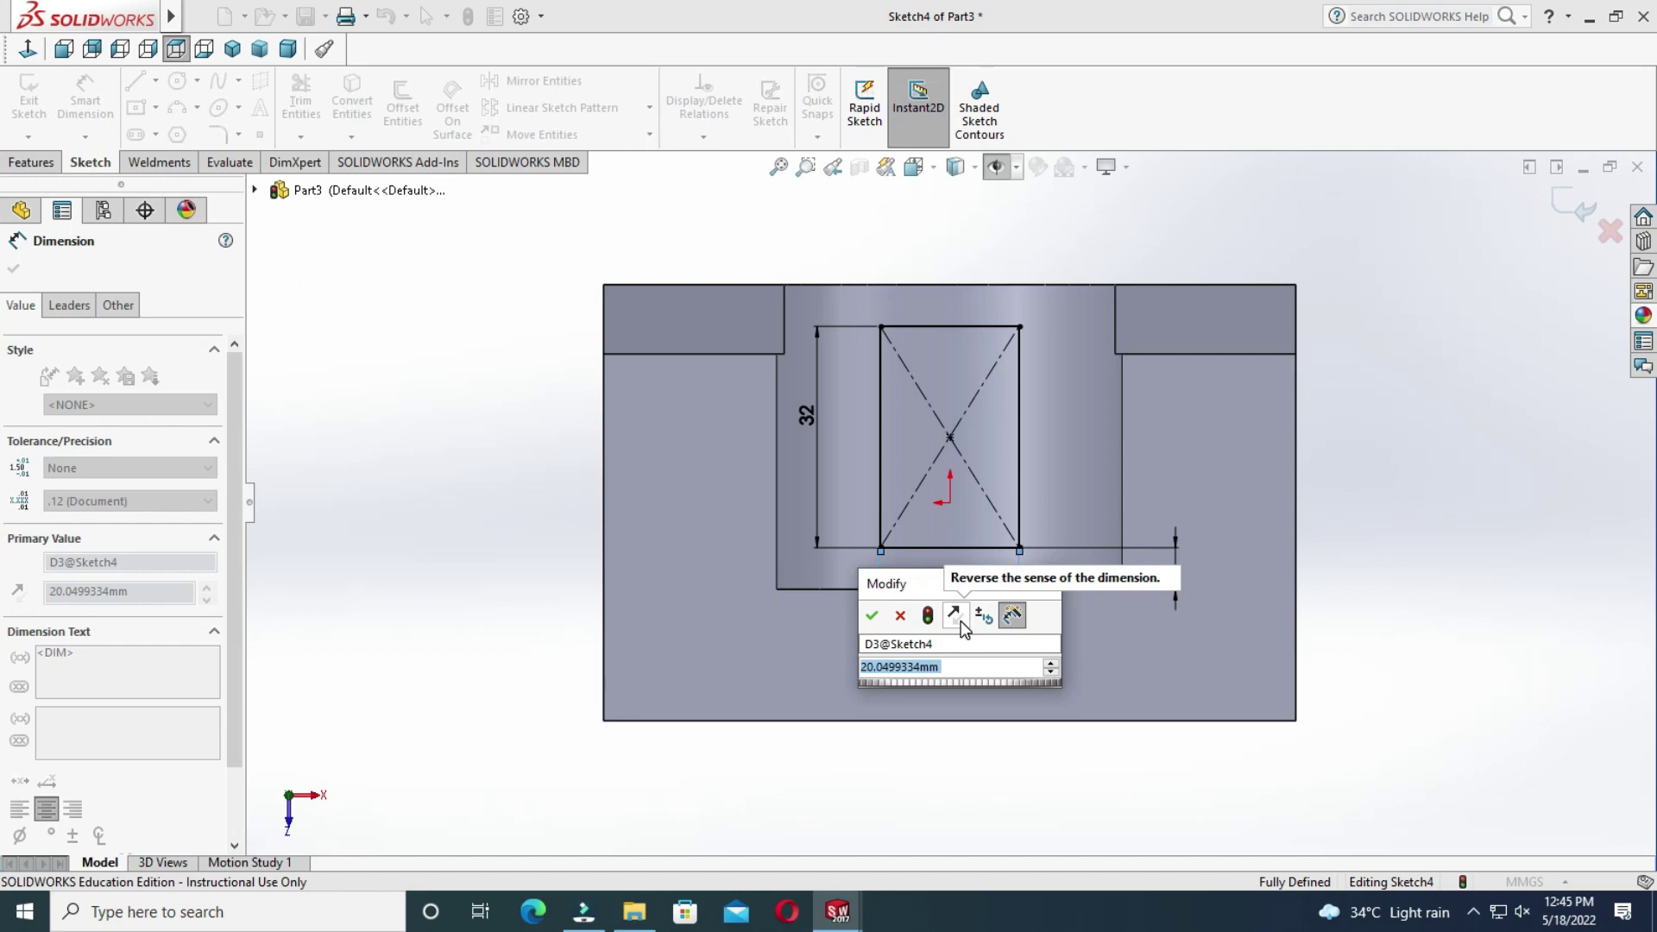
{"action": "type", "text": "12+3+12"}
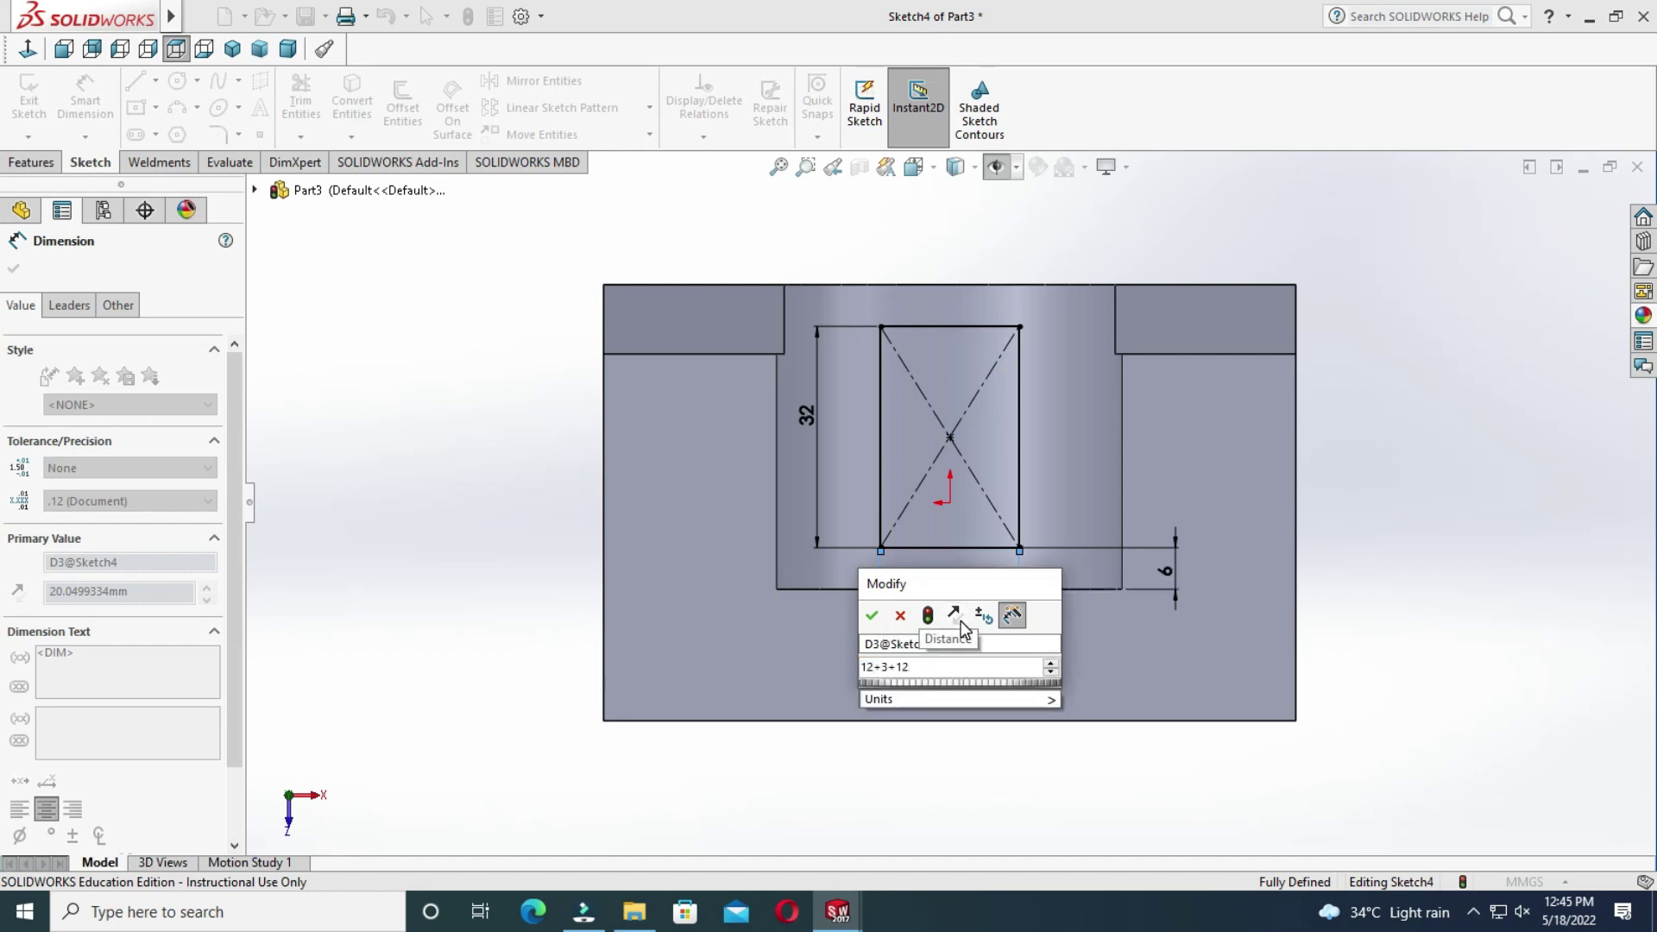
{"action": "key", "text": "Return"}
{"action": "key", "text": "Escape"}
{"action": "mouse_move", "coordinate": [1268, 806]}
{"action": "middle_mouse_down"}
{"action": "mouse_move", "coordinate": [1220, 676]}
{"action": "mouse_move", "coordinate": [1243, 666]}
{"action": "middle_mouse_up"}
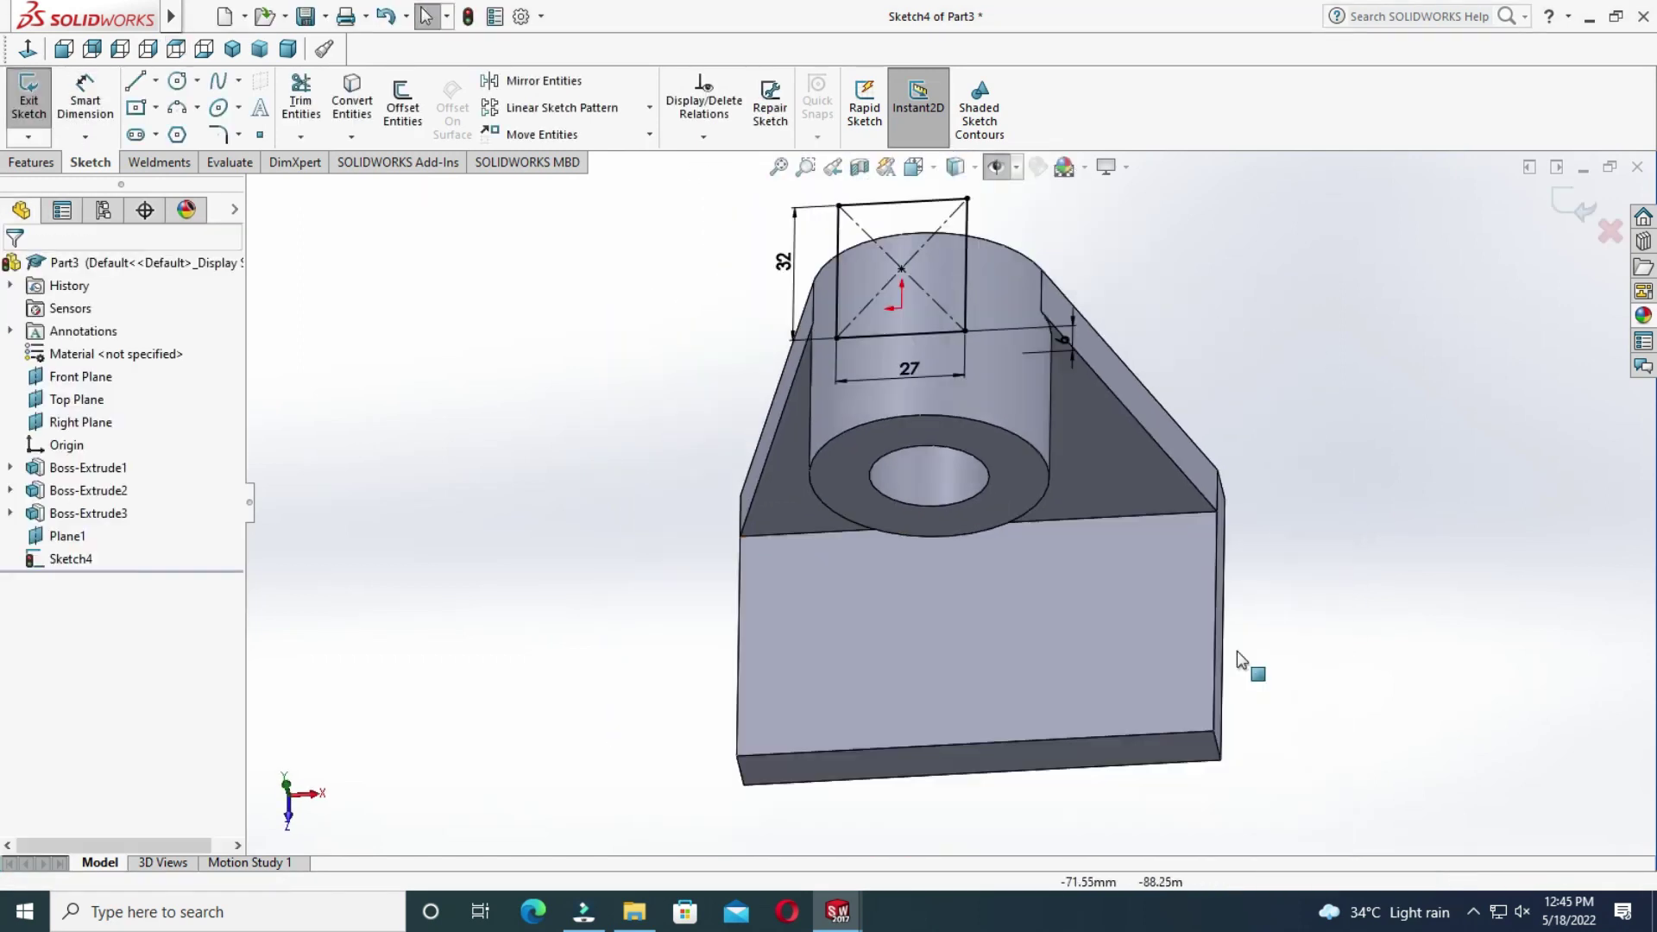
Extrude the 27 × 32 mm rectangle Up To Surface, ending on the cylindrical boss face.
{"action": "left_click", "coordinate": [43, 162]}
{"action": "left_click", "coordinate": [37, 102]}
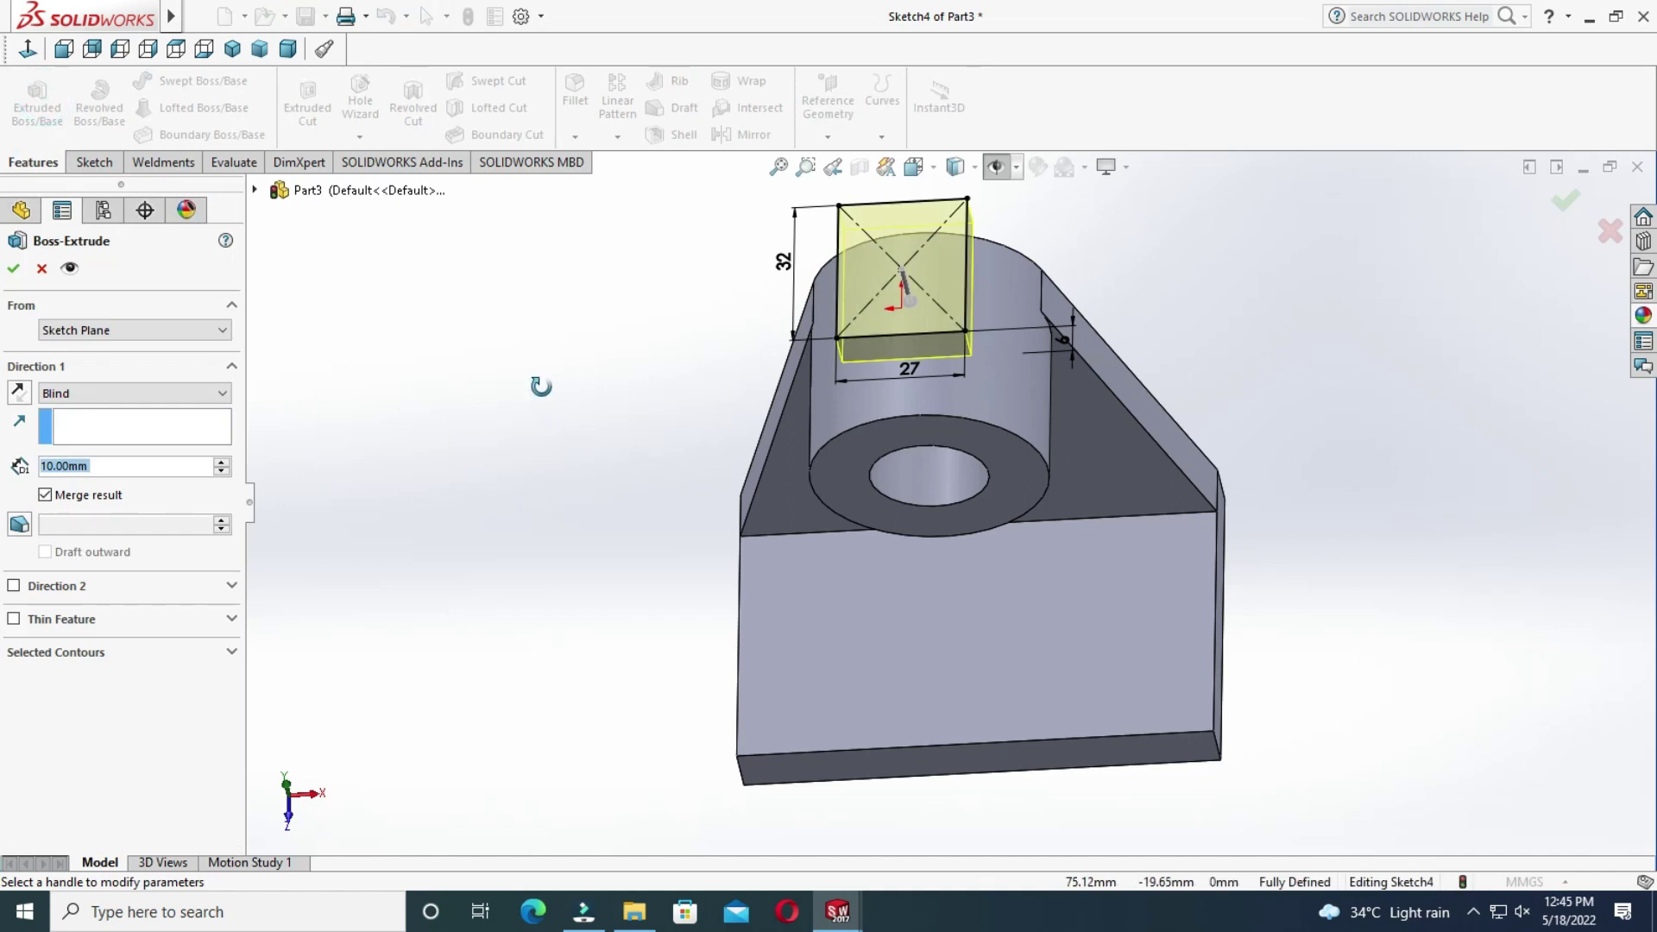
{"action": "left_click", "coordinate": [157, 393]}
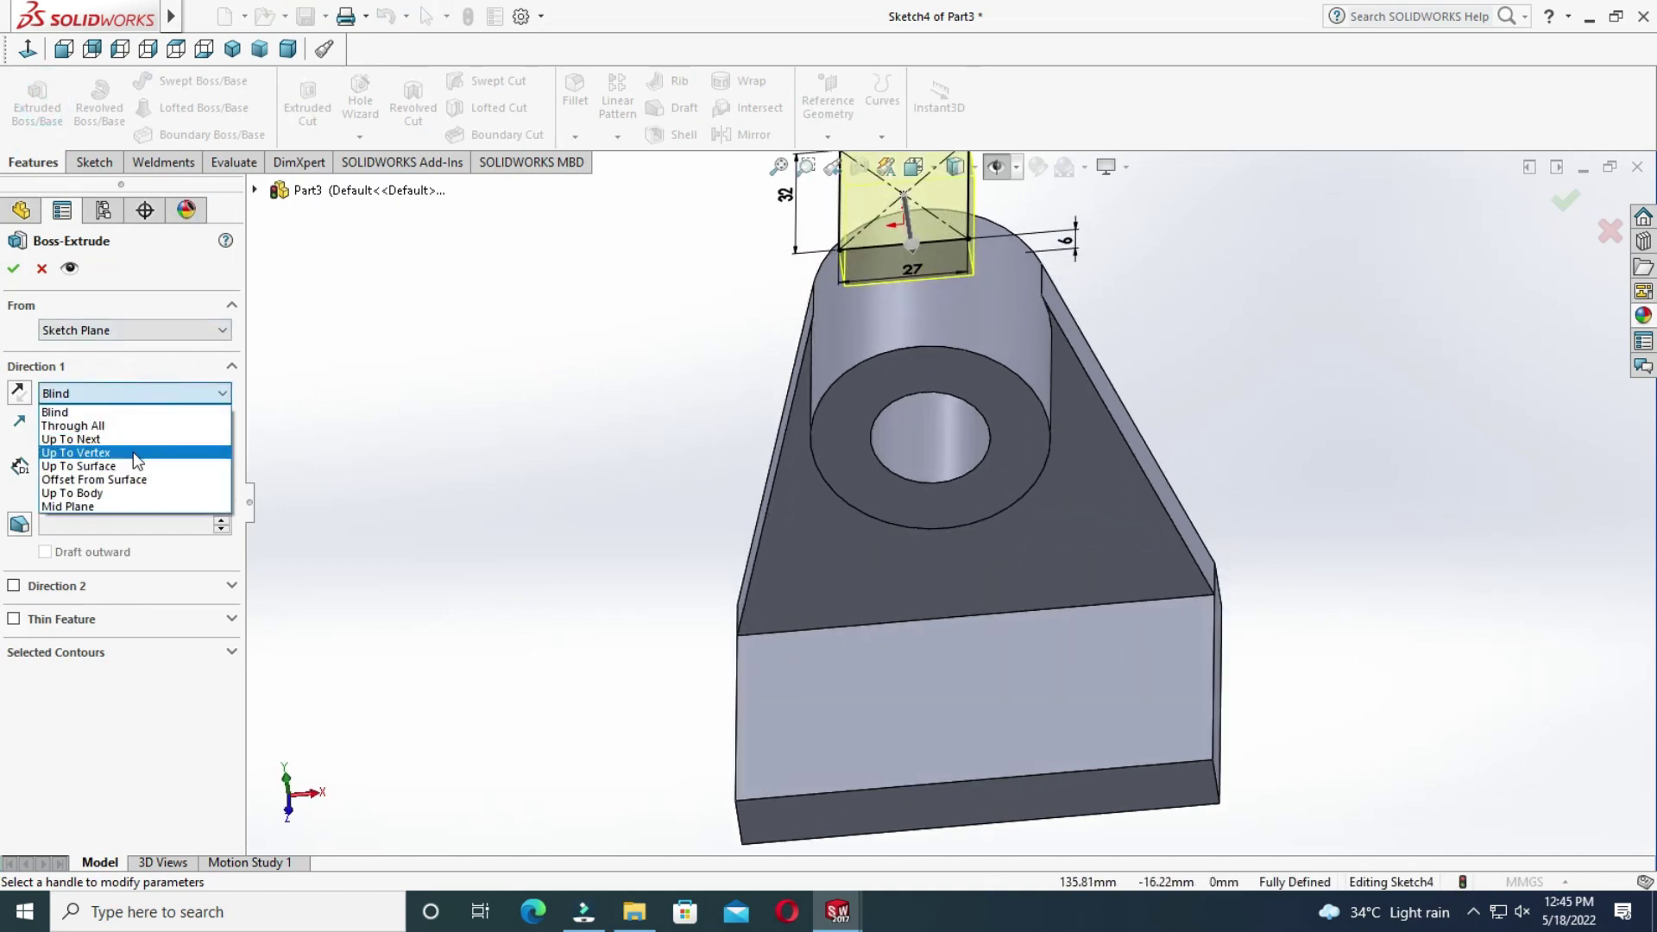
{"action": "left_click", "coordinate": [129, 460]}
{"action": "left_click", "coordinate": [901, 294]}
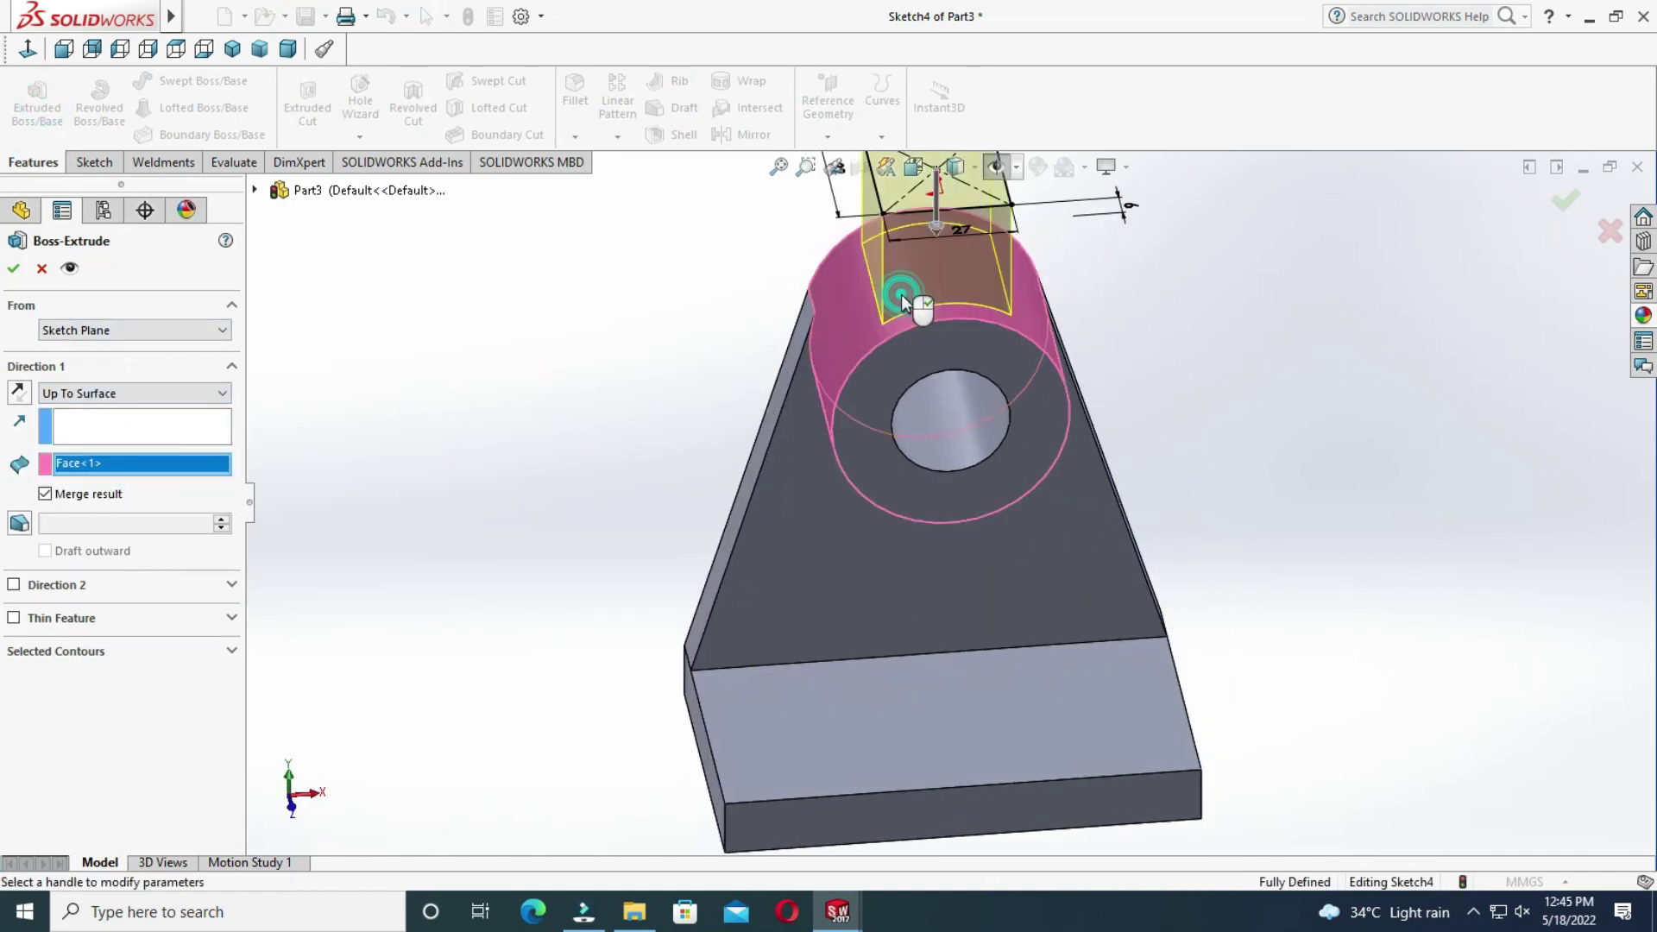
{"action": "mouse_move", "coordinate": [572, 397]}
{"action": "middle_mouse_down"}
{"action": "mouse_move", "coordinate": [608, 228]}
{"action": "mouse_move", "coordinate": [595, 258]}
{"action": "middle_mouse_up"}
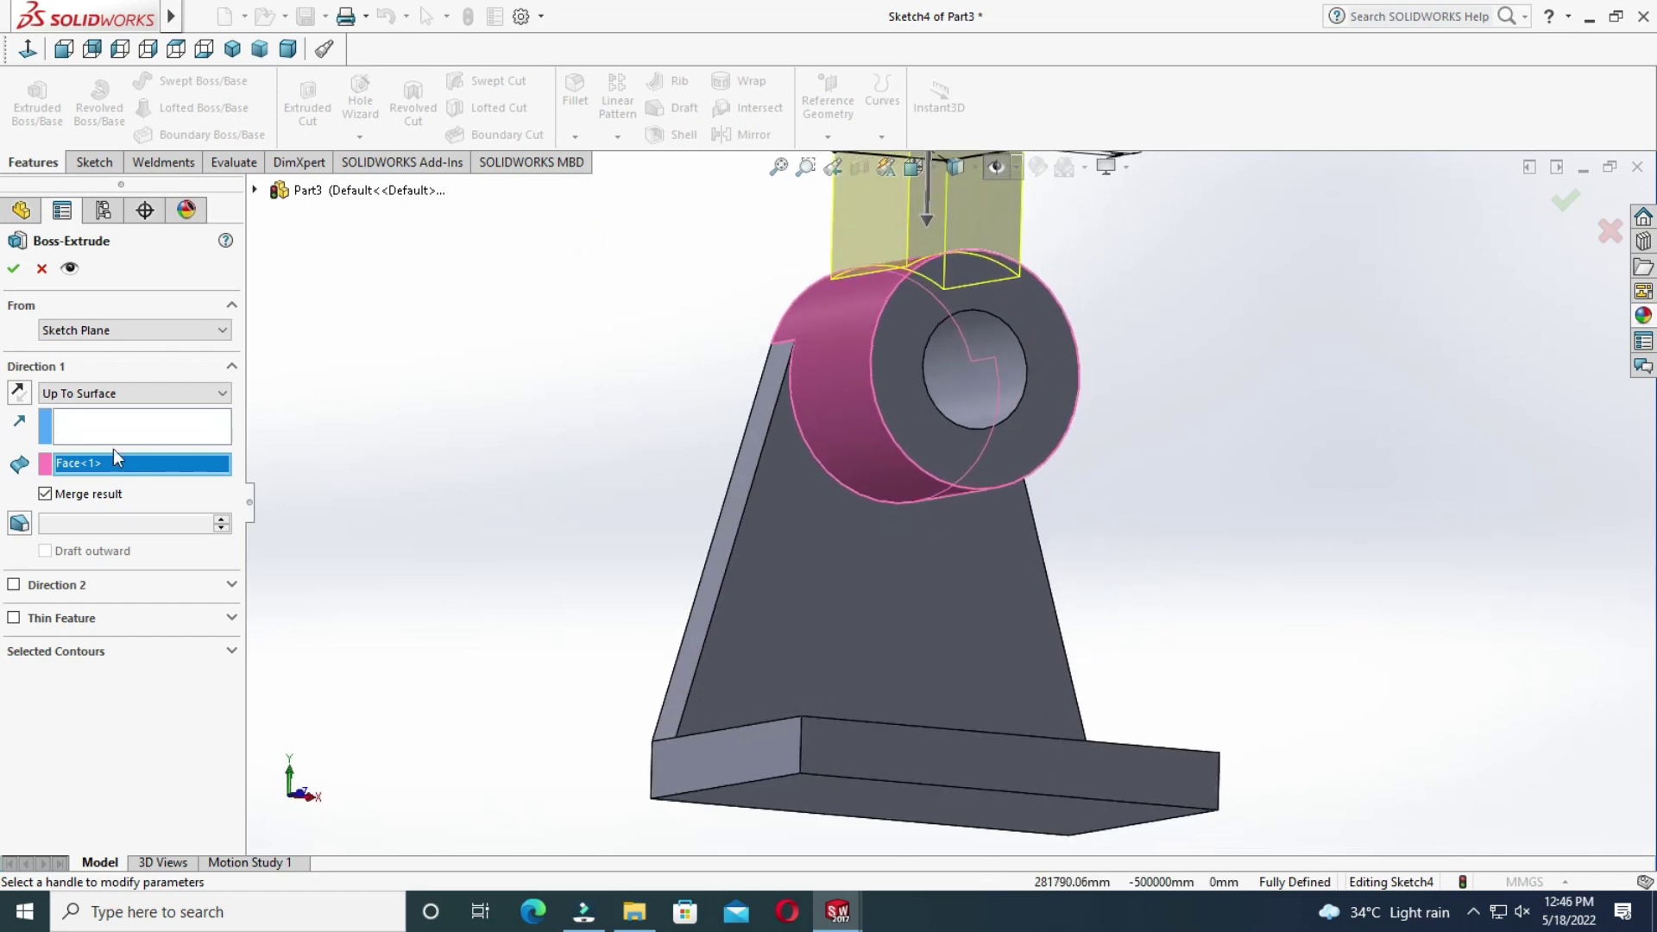
{"action": "left_click", "coordinate": [14, 268]}
{"action": "scroll", "coordinate": [535, 414], "scroll_direction": "down", "scroll_amount": 3}
{"action": "mouse_move", "coordinate": [1220, 435]}
{"action": "middle_mouse_down"}
{"action": "mouse_move", "coordinate": [1162, 581]}
{"action": "mouse_move", "coordinate": [997, 406]}
{"action": "middle_mouse_up"}
{"action": "scroll", "coordinate": [996, 405], "scroll_direction": "down", "scroll_amount": 3}
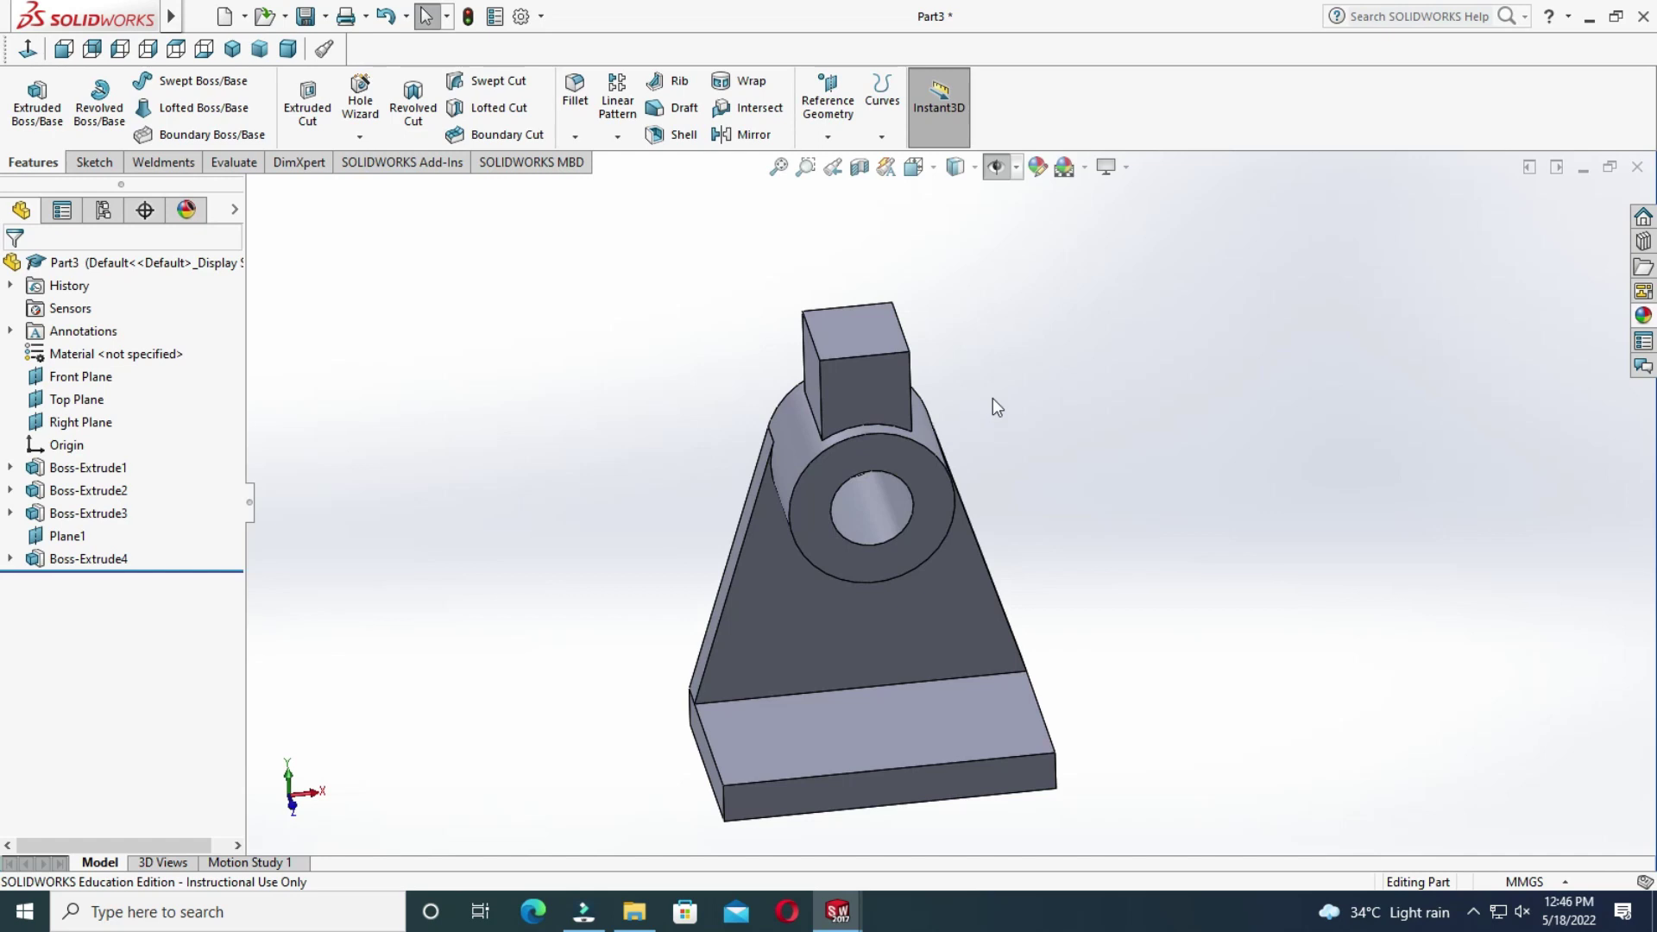
Start a sketch on the block's top face with a vertical centerline from the top-edge midpoint.
{"action": "left_click", "coordinate": [860, 341]}
{"action": "left_click", "coordinate": [94, 164]}
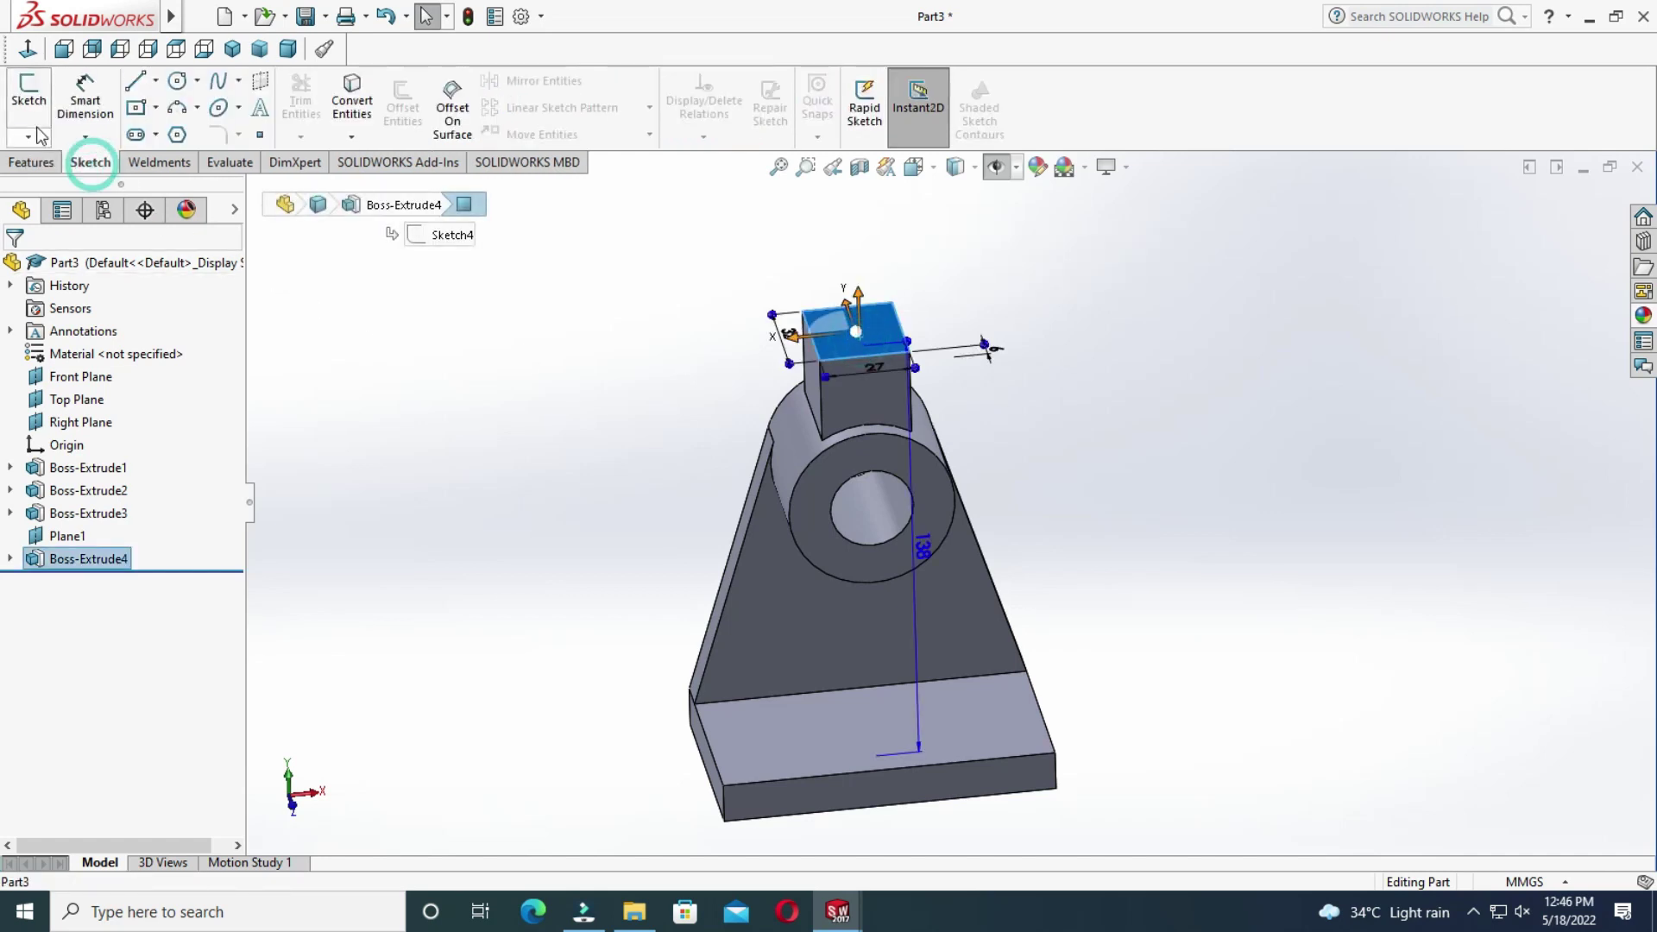
{"action": "left_click", "coordinate": [28, 100]}
{"action": "left_click", "coordinate": [1519, 440]}
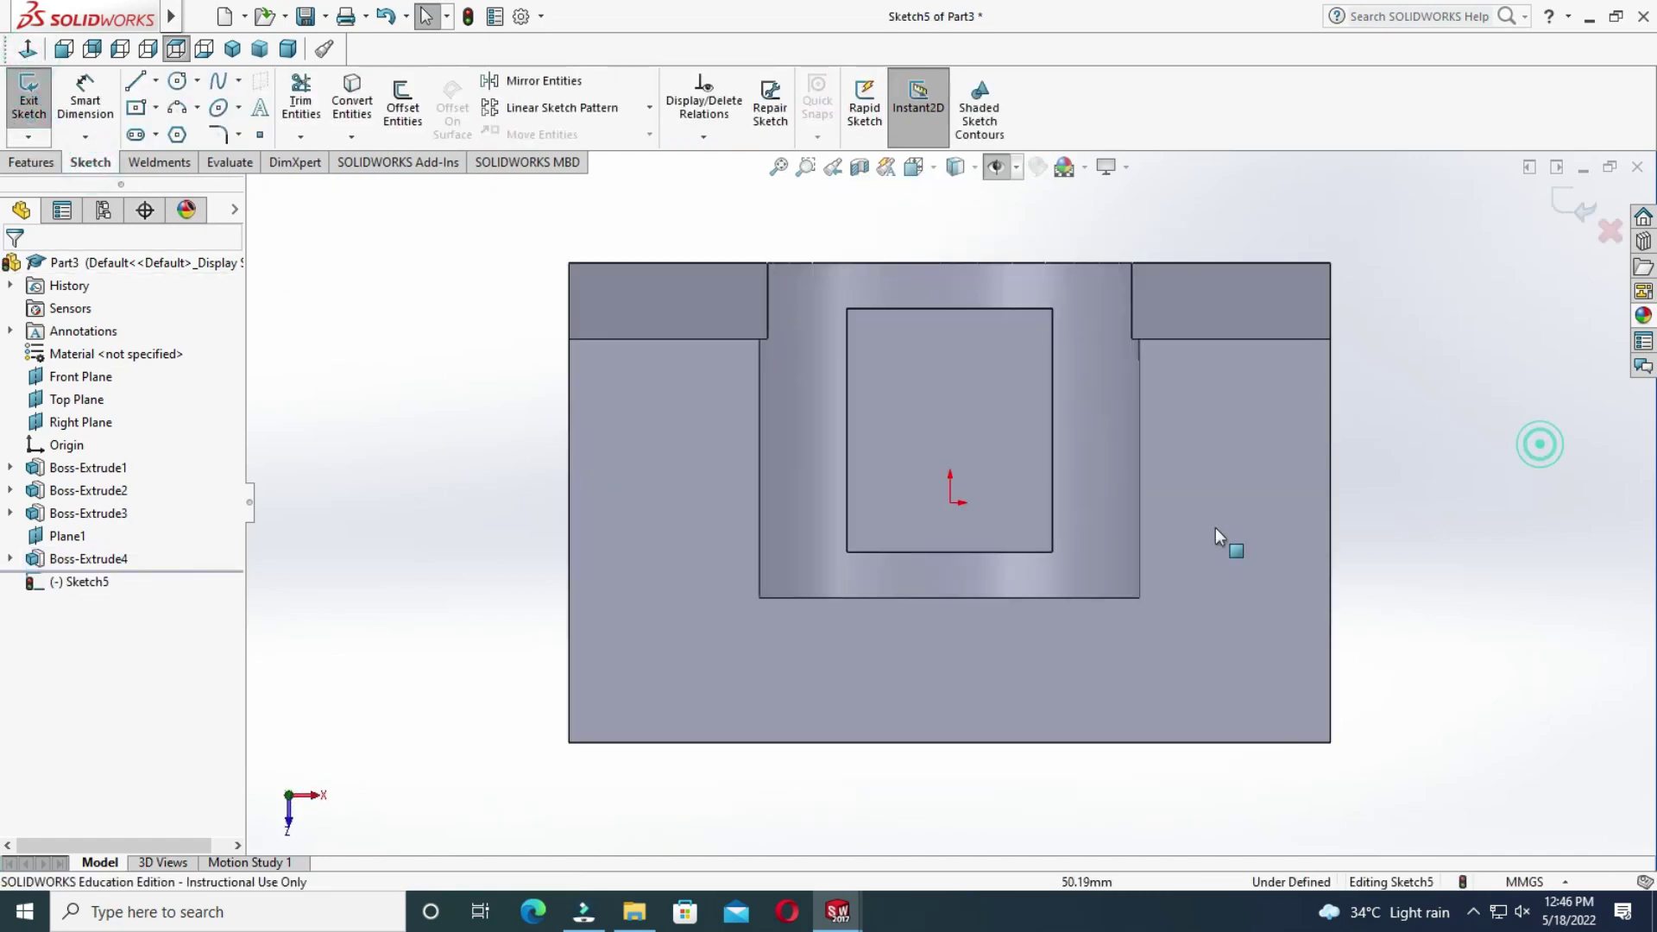
{"action": "left_click", "coordinate": [156, 82]}
{"action": "left_click", "coordinate": [263, 126]}
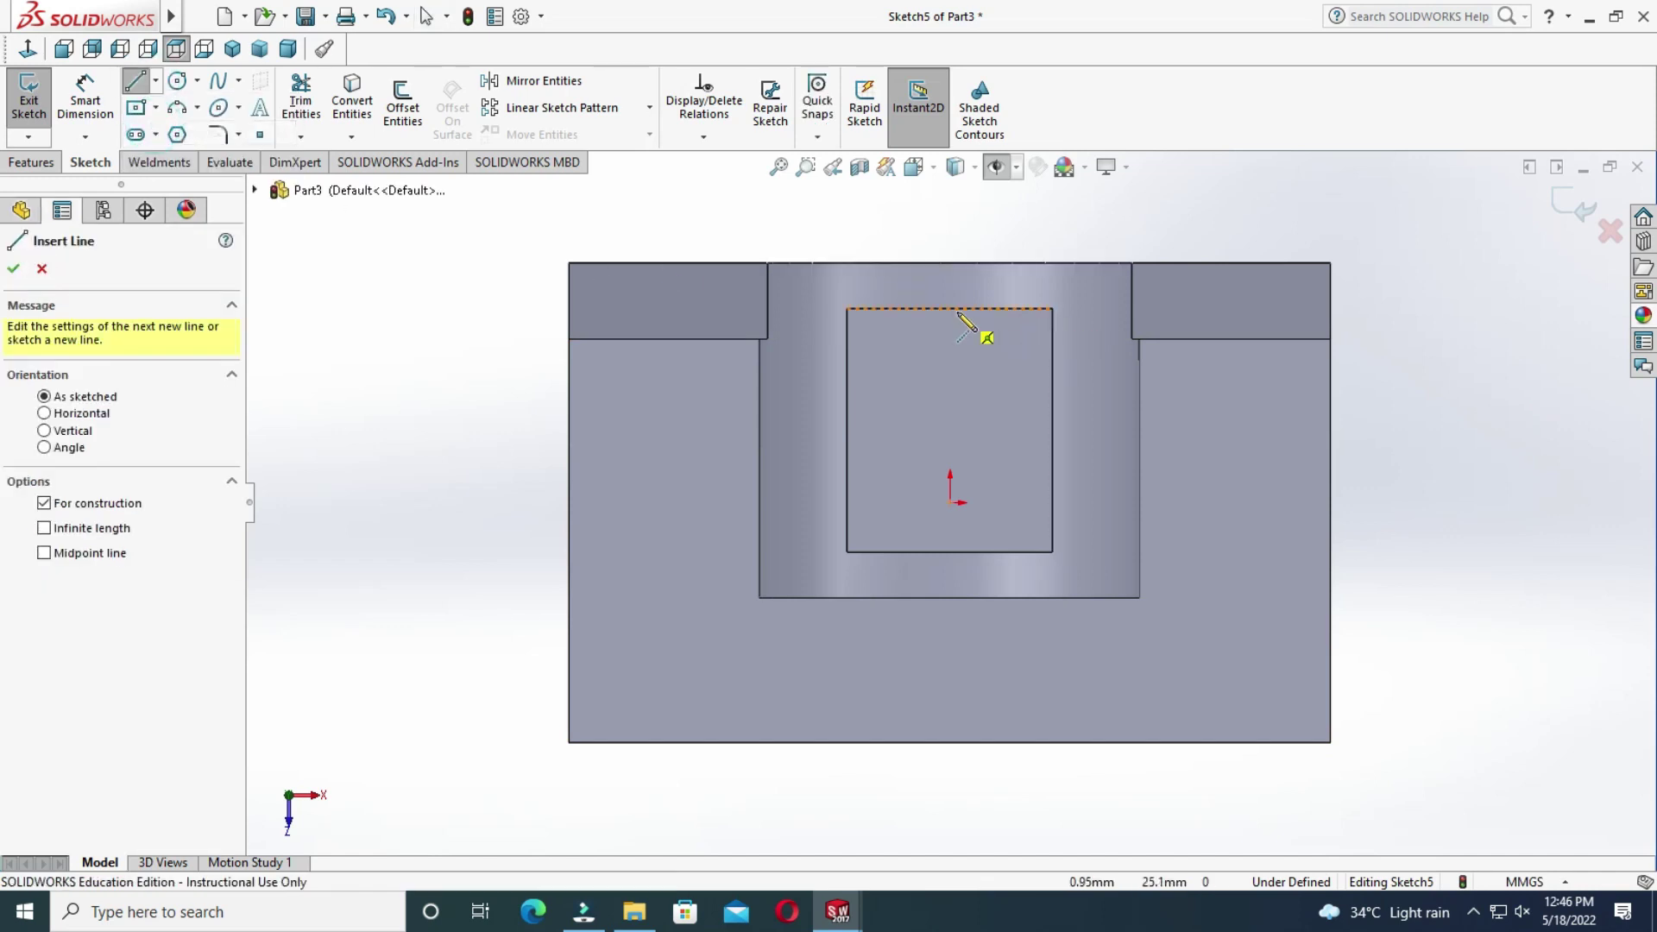
{"action": "left_click_drag", "start_coordinate": [949, 308], "coordinate": [950, 374]}
{"action": "key", "text": "Escape"}
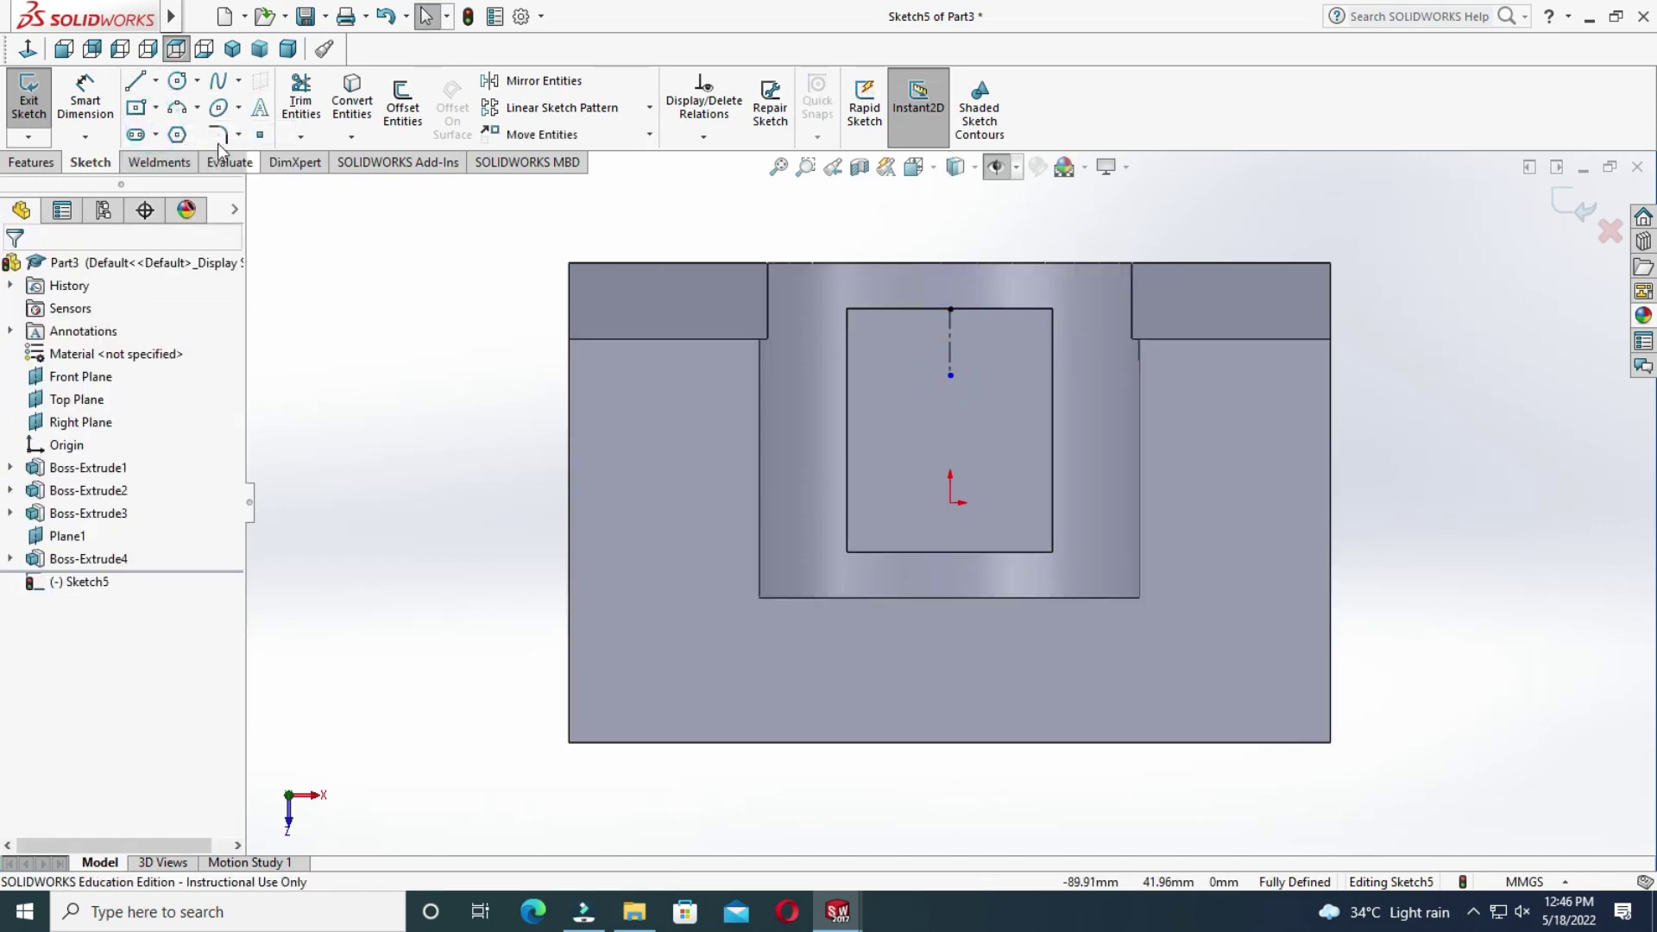
Draw a corner rectangle for the slot and make its sides symmetric about the centerline.
{"action": "left_click", "coordinate": [138, 109]}
{"action": "left_click", "coordinate": [928, 308]}
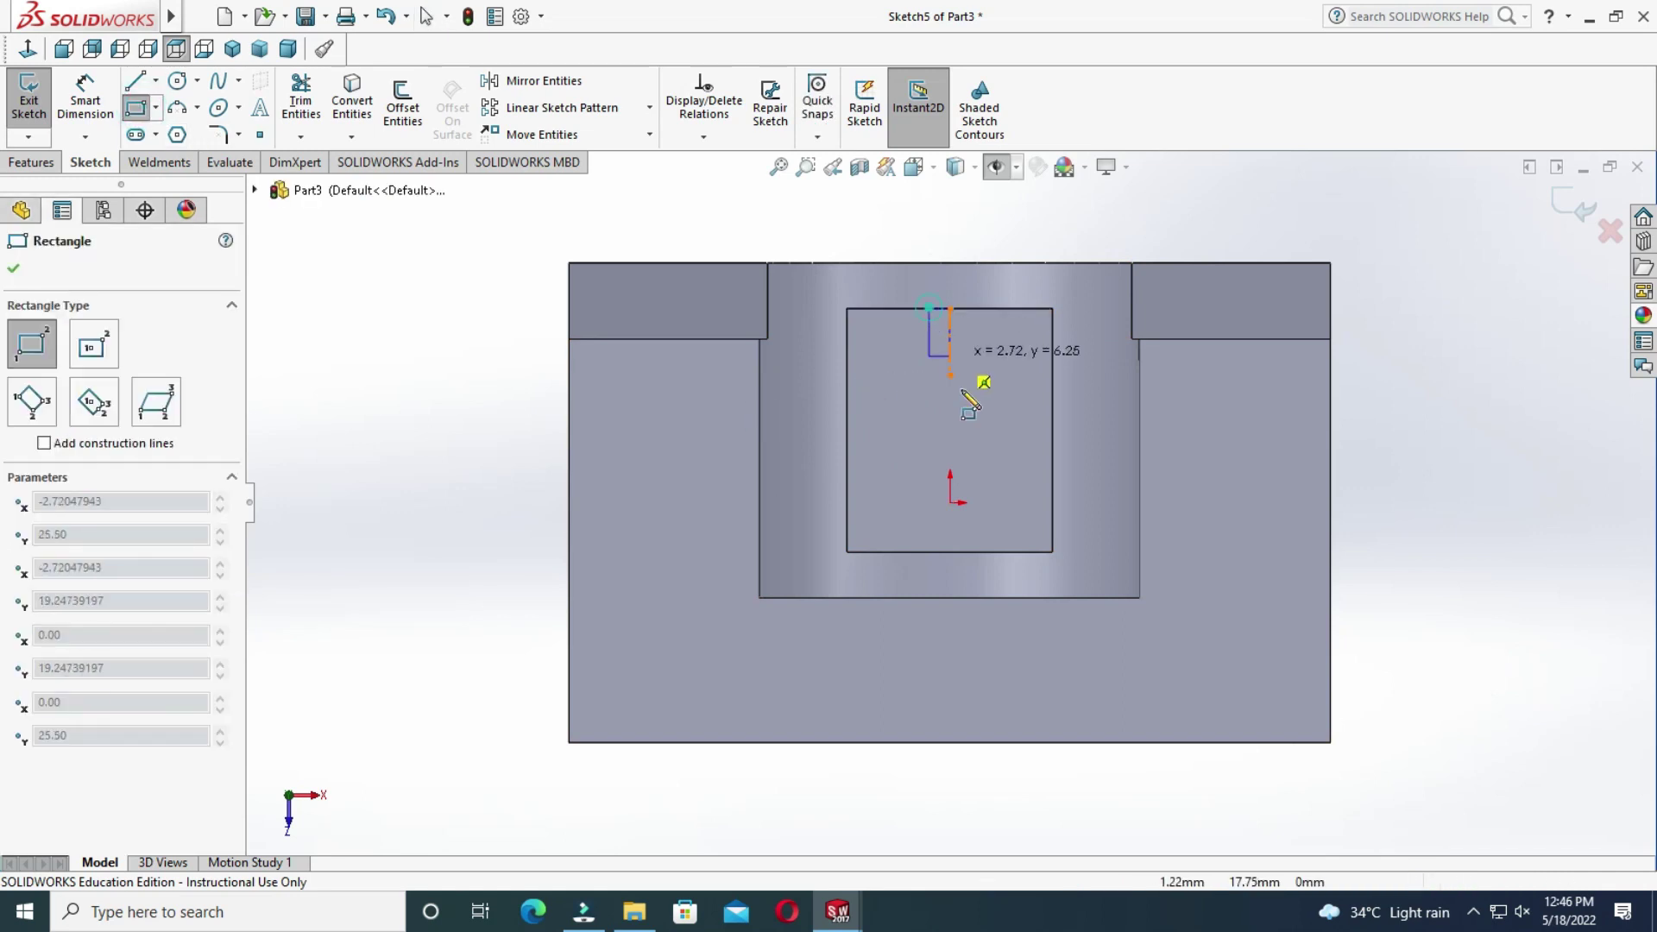
{"action": "left_click", "coordinate": [995, 597]}
{"action": "key", "text": "Escape"}
{"action": "key", "text": "Escape"}
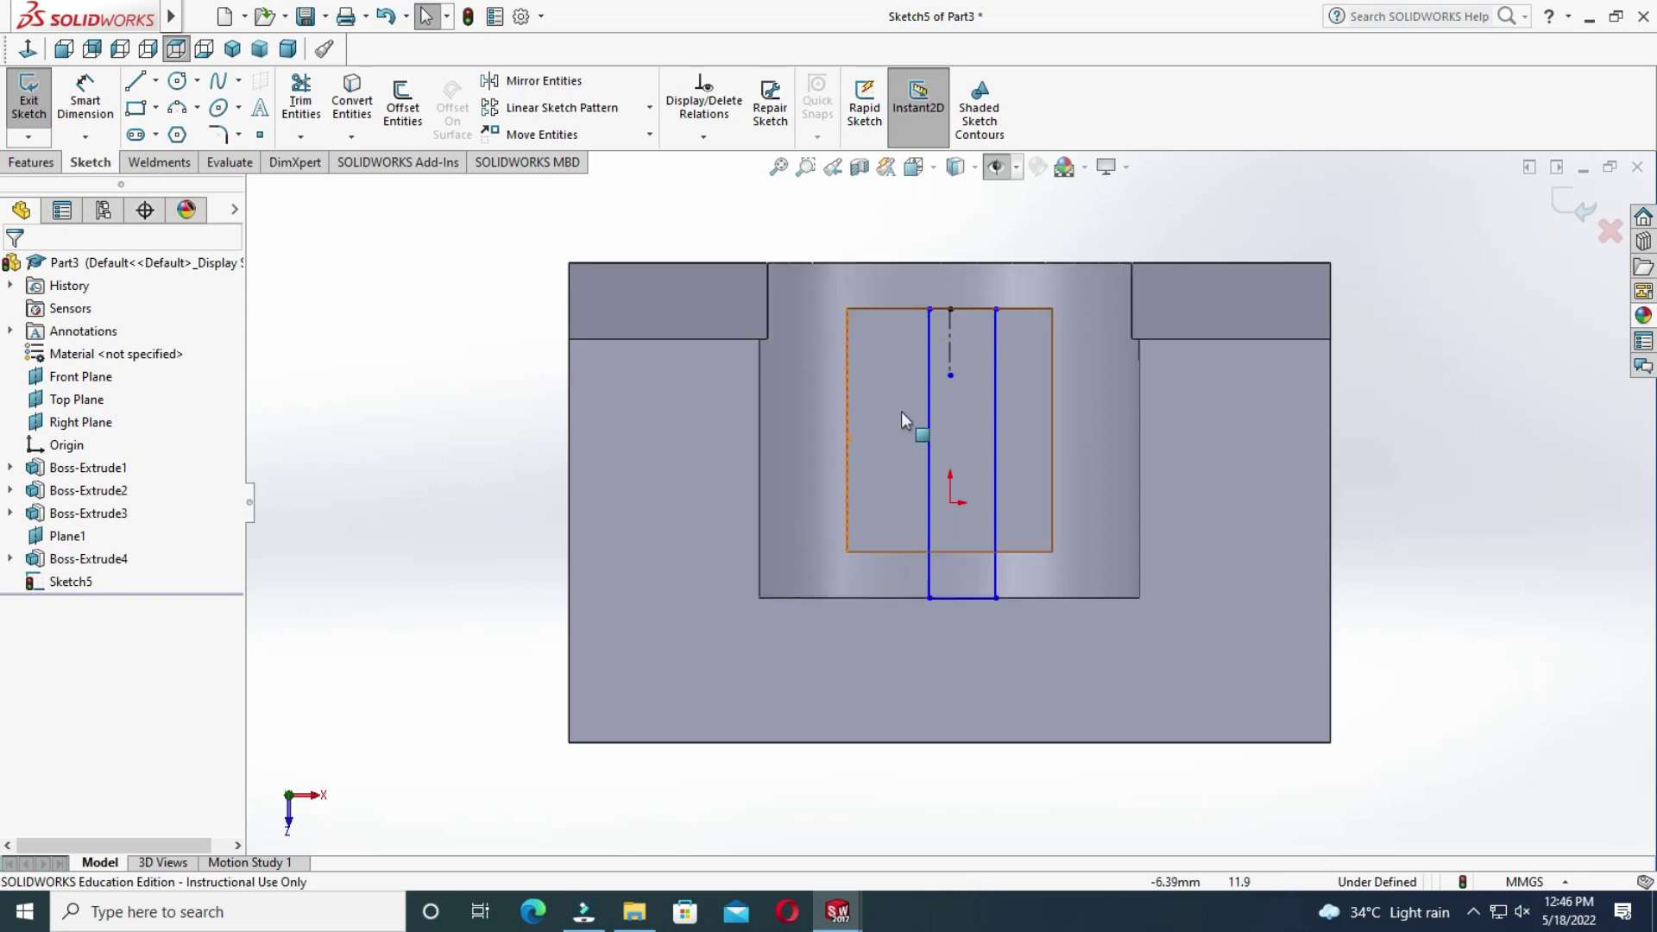
{"action": "left_click", "coordinate": [928, 405]}
{"action": "left_click", "coordinate": [994, 402], "text": "ctrl"}
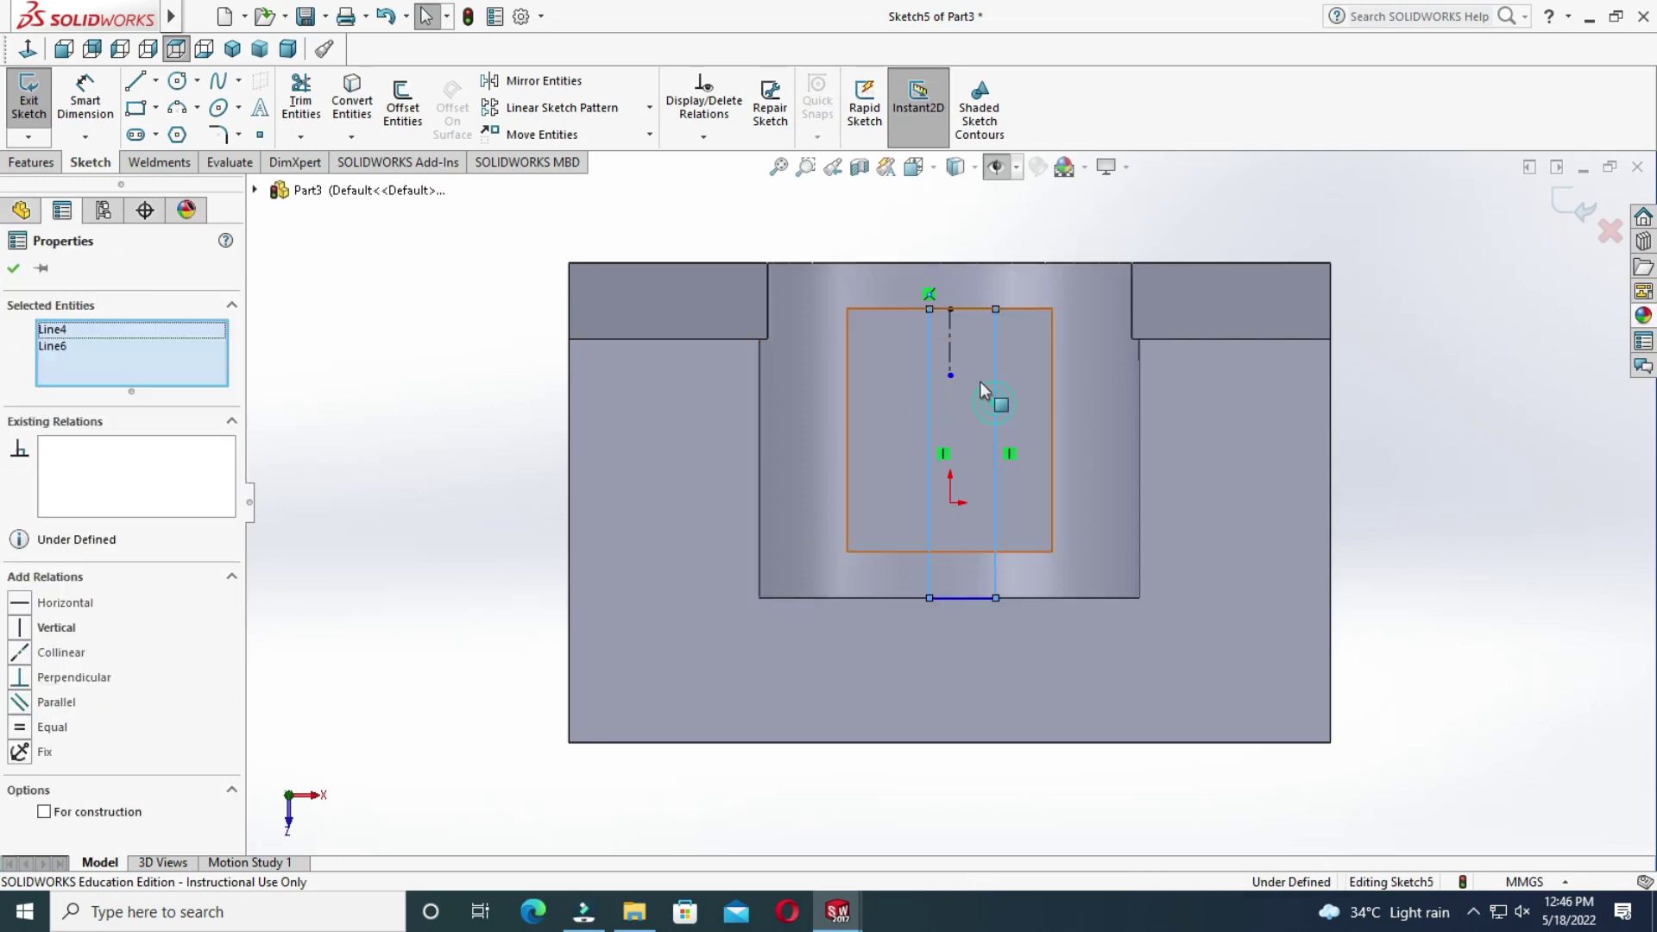
{"action": "left_click", "coordinate": [951, 343], "text": "ctrl"}
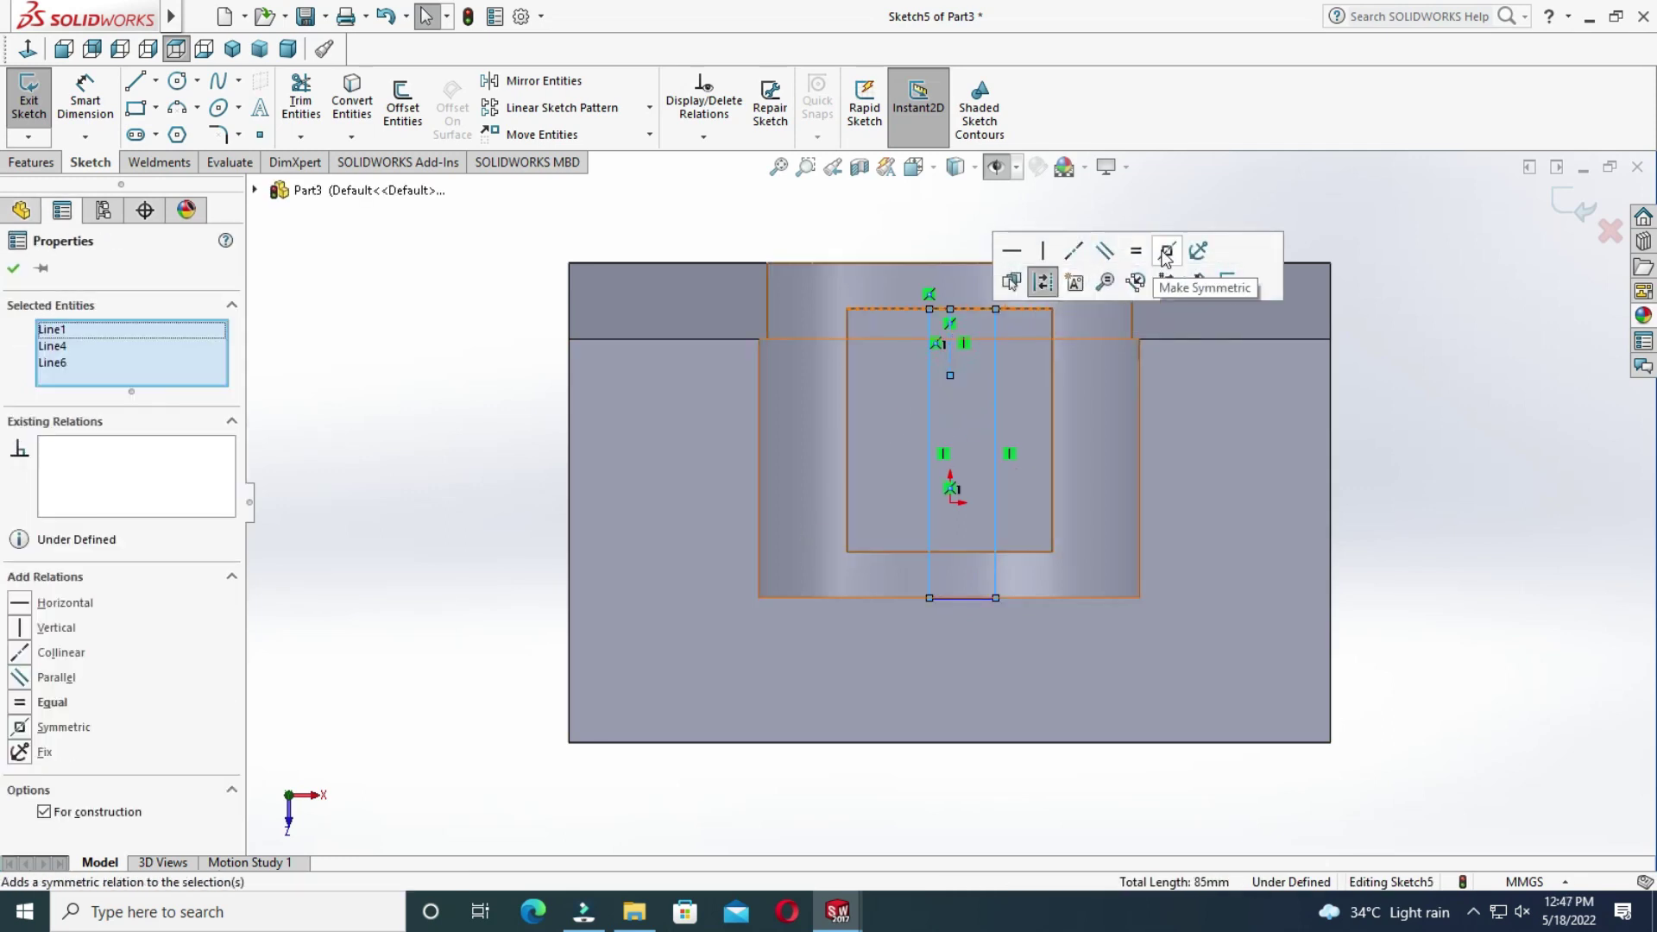
{"action": "left_click", "coordinate": [1039, 277]}
Dimension the slot width to 3 mm.
{"action": "left_click", "coordinate": [1474, 484]}
{"action": "left_click", "coordinate": [85, 100]}
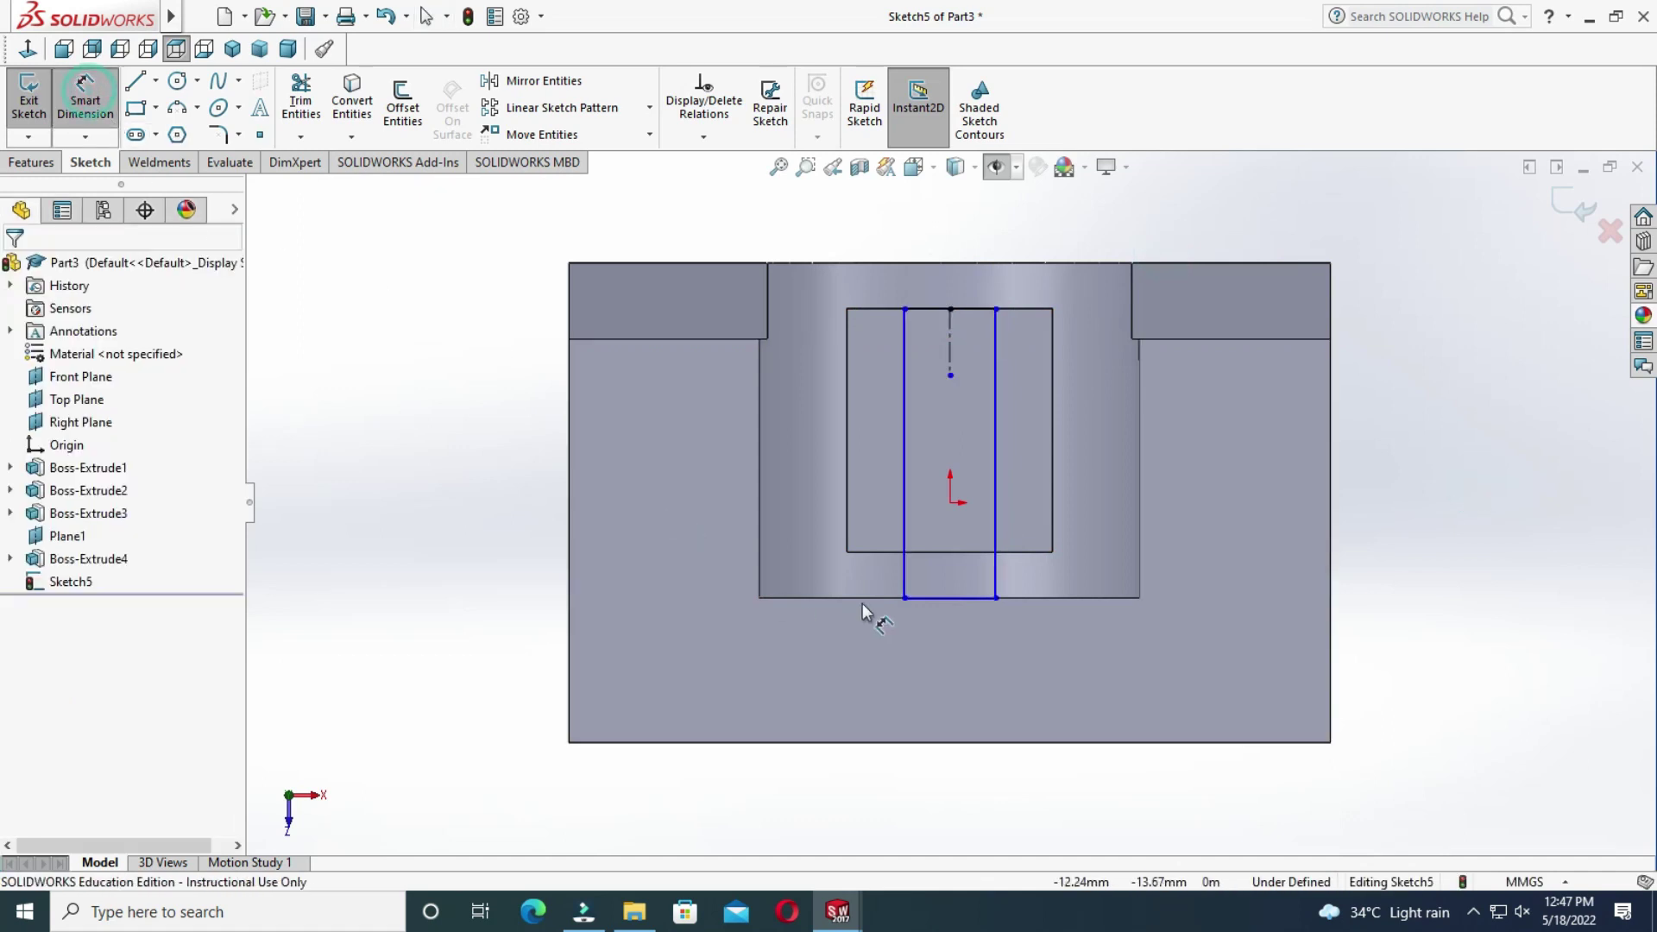
{"action": "left_click", "coordinate": [978, 609]}
{"action": "left_click", "coordinate": [963, 649]}
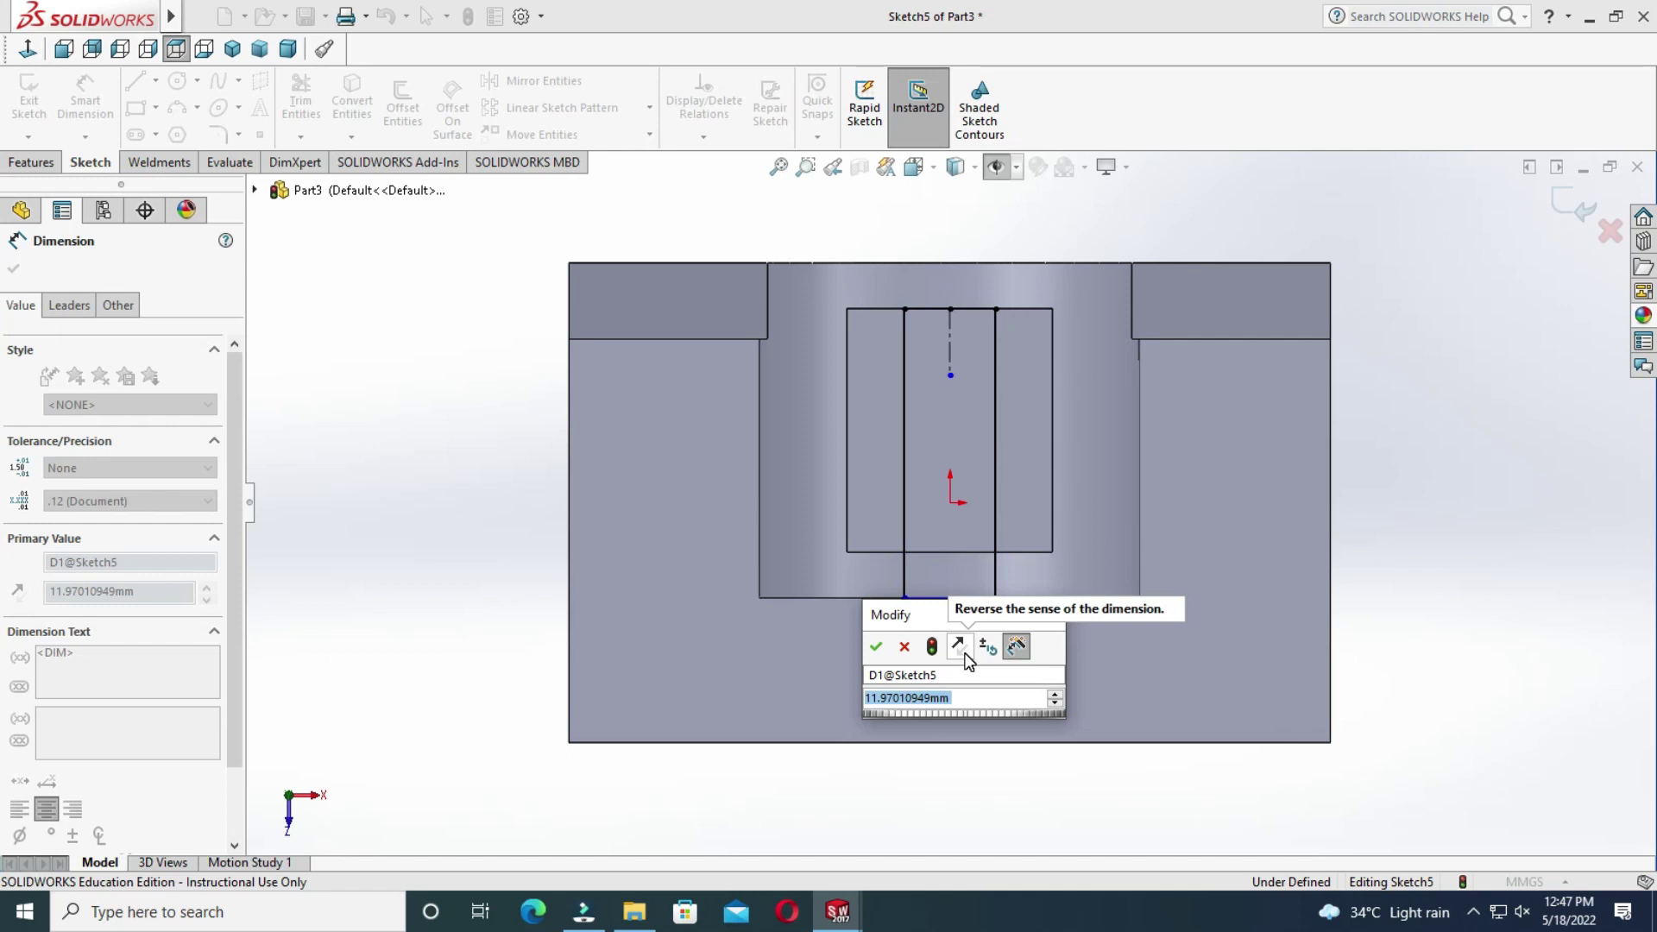
{"action": "type", "text": "3"}
{"action": "key", "text": "Return"}
{"action": "key", "text": "Escape"}
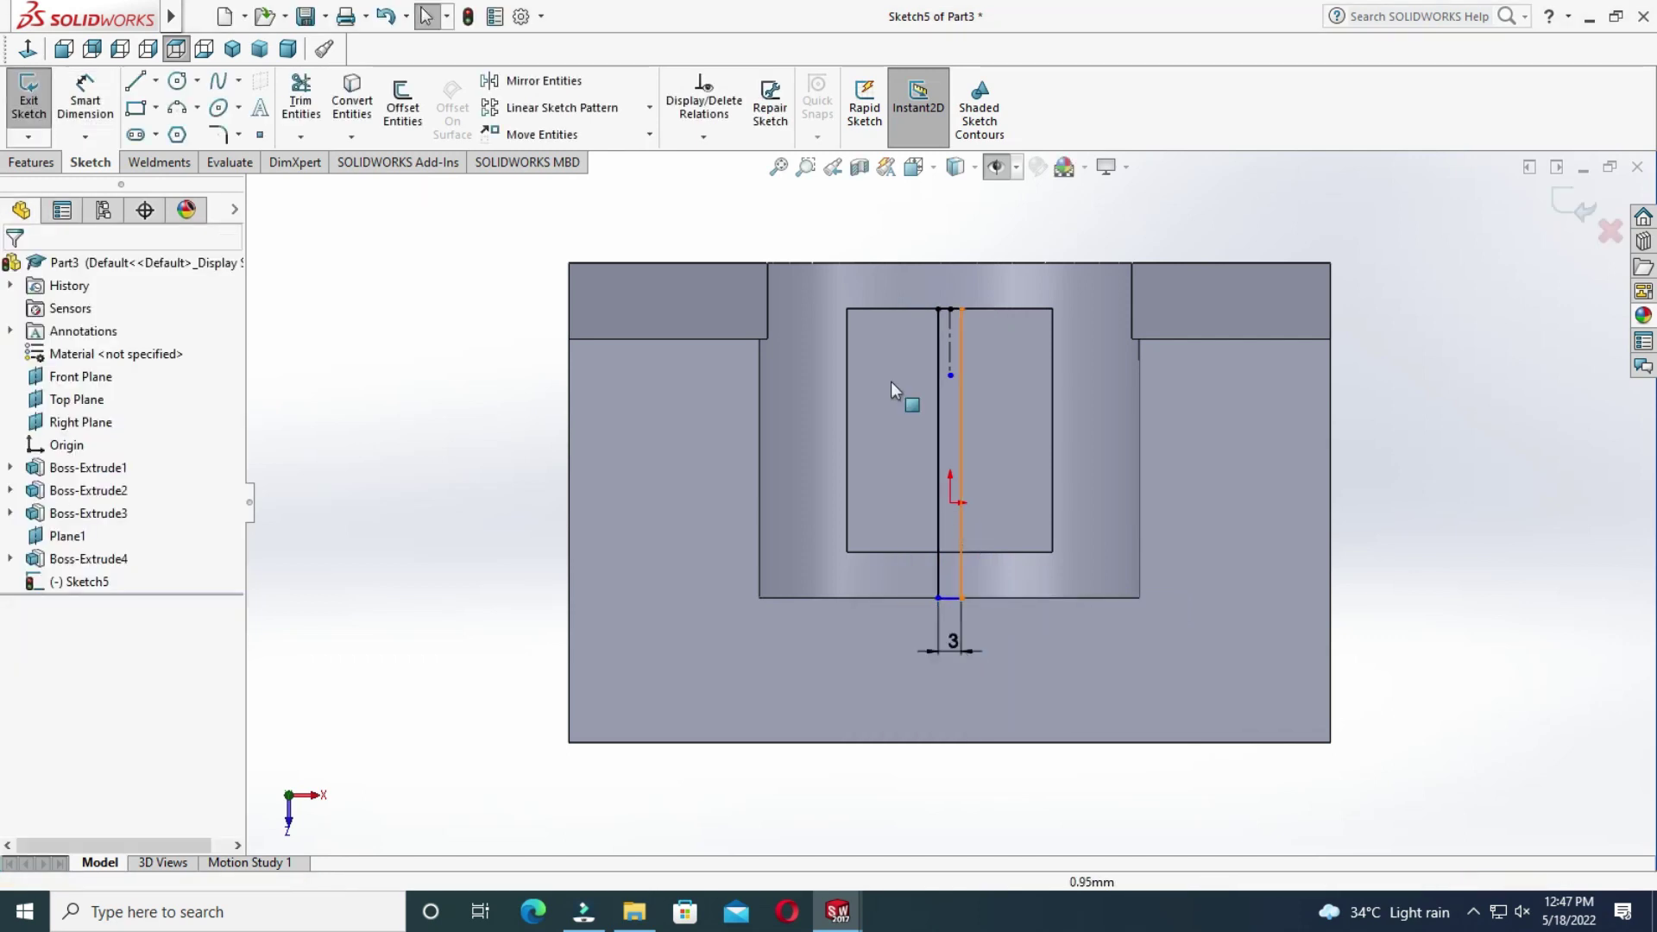
Dimension the slot length to 40 mm.
{"action": "key", "text": "Return"}
{"action": "left_click", "coordinate": [973, 431]}
{"action": "type", "text": "40"}
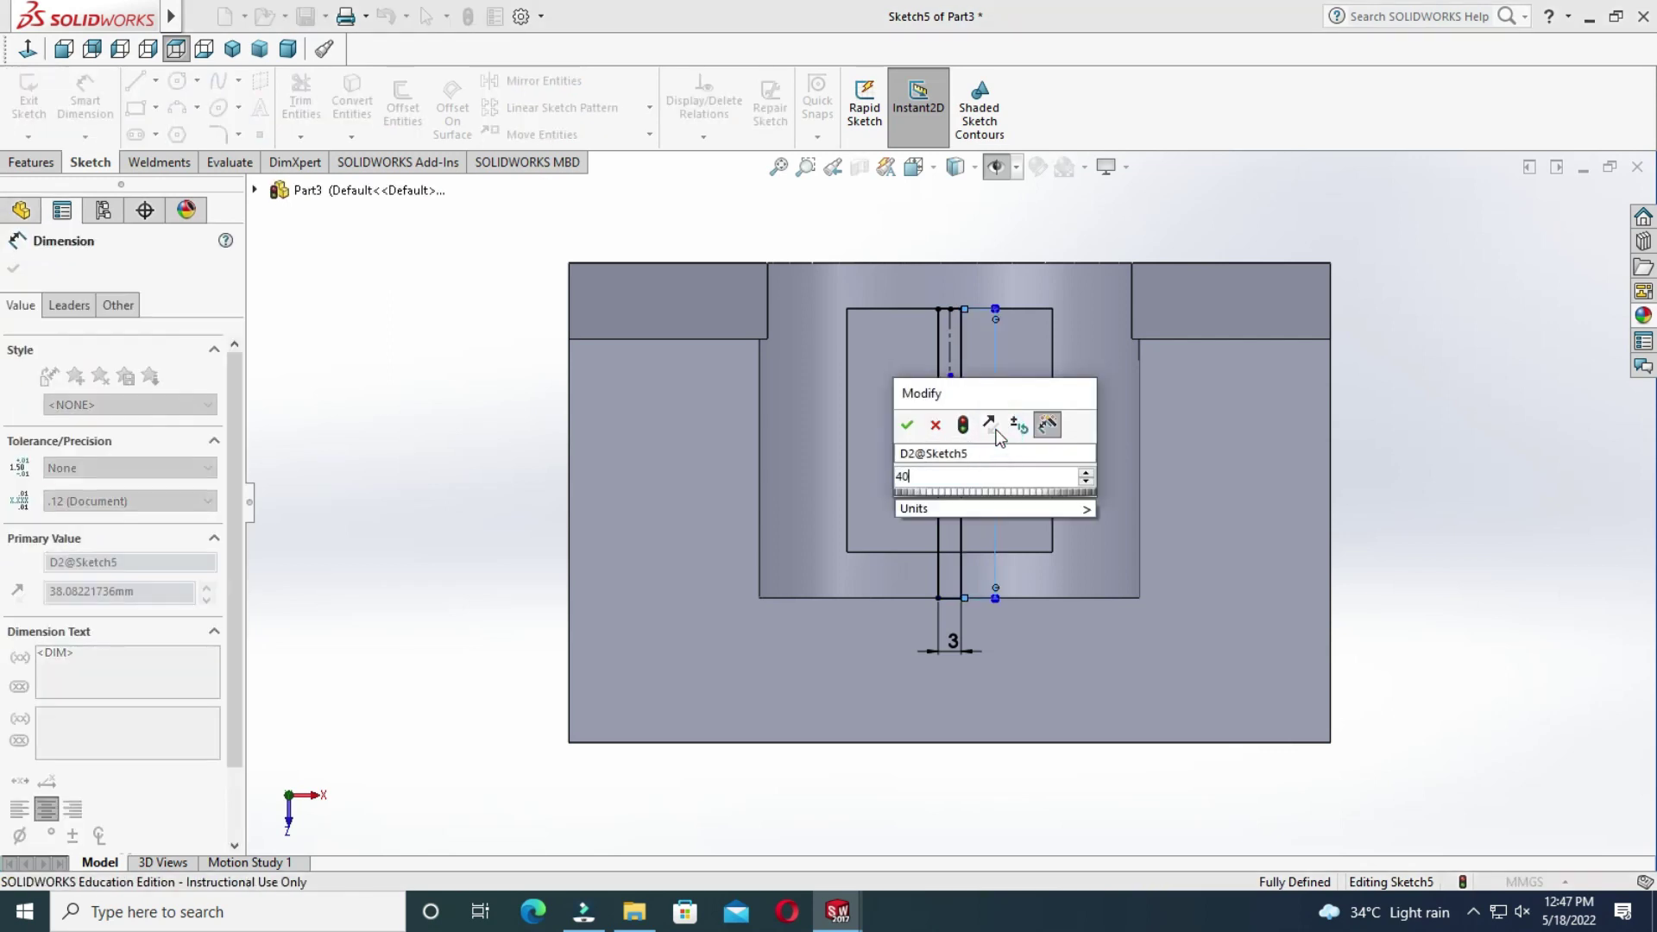
{"action": "key", "text": "Return"}
{"action": "key", "text": "Escape"}
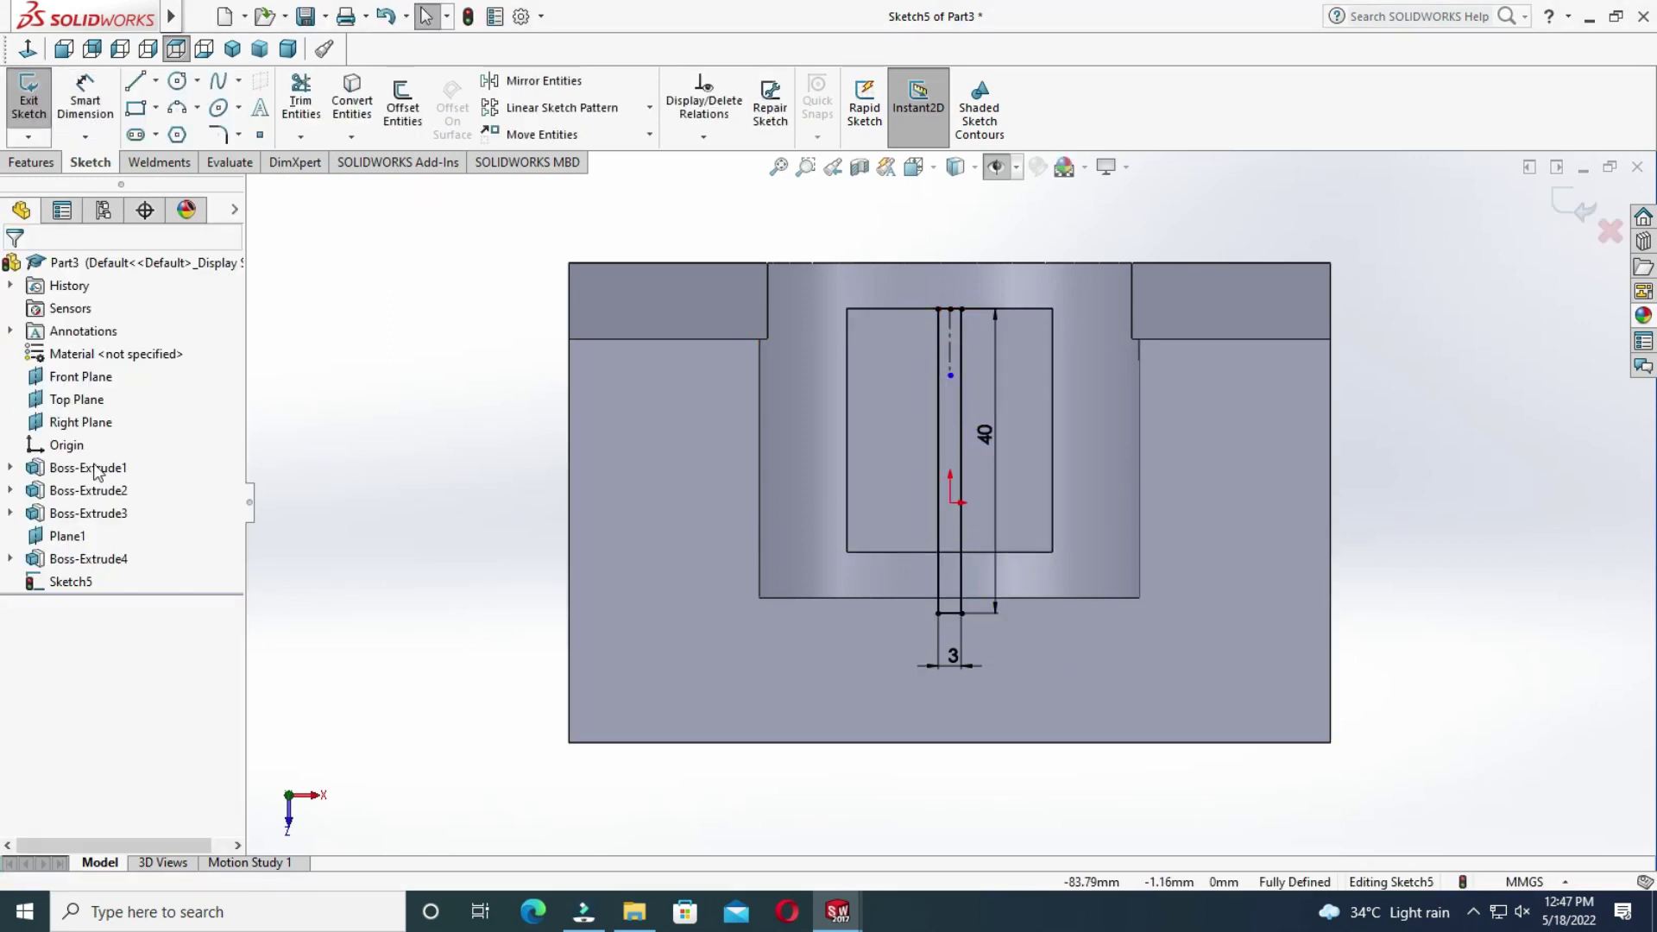
{"action": "left_click", "coordinate": [30, 163]}
Cut the slot sketch Blind 50 mm deep through the block and boss ring.
{"action": "left_click", "coordinate": [307, 101]}
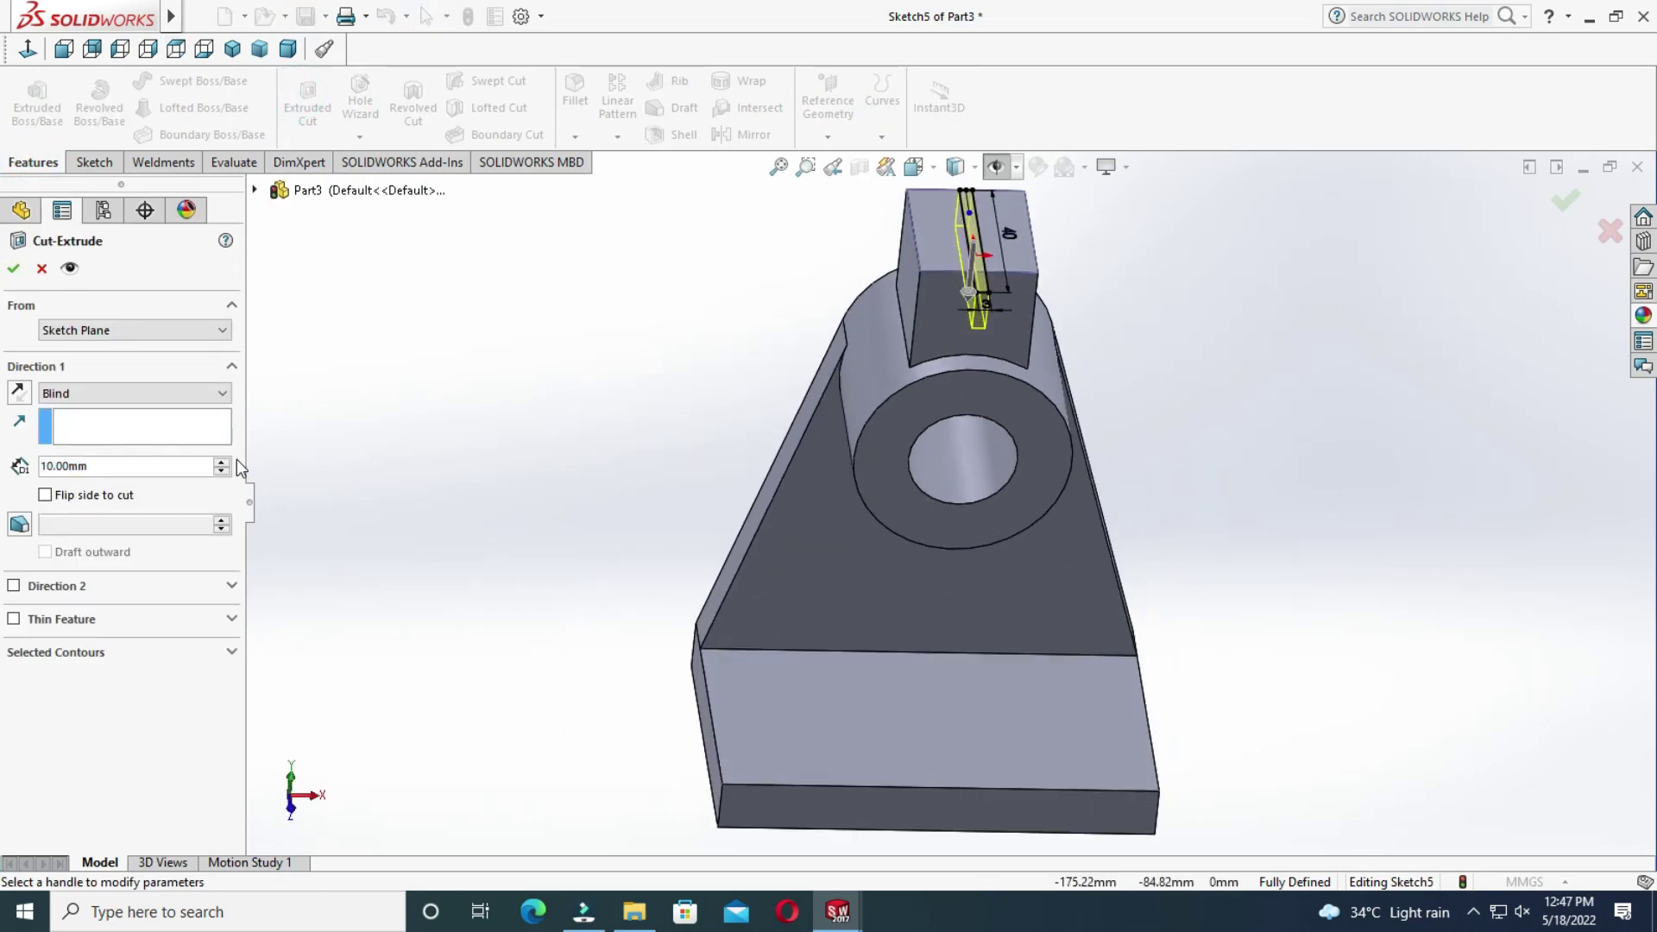
{"action": "left_click", "coordinate": [222, 461]}
{"action": "left_click", "coordinate": [221, 461]}
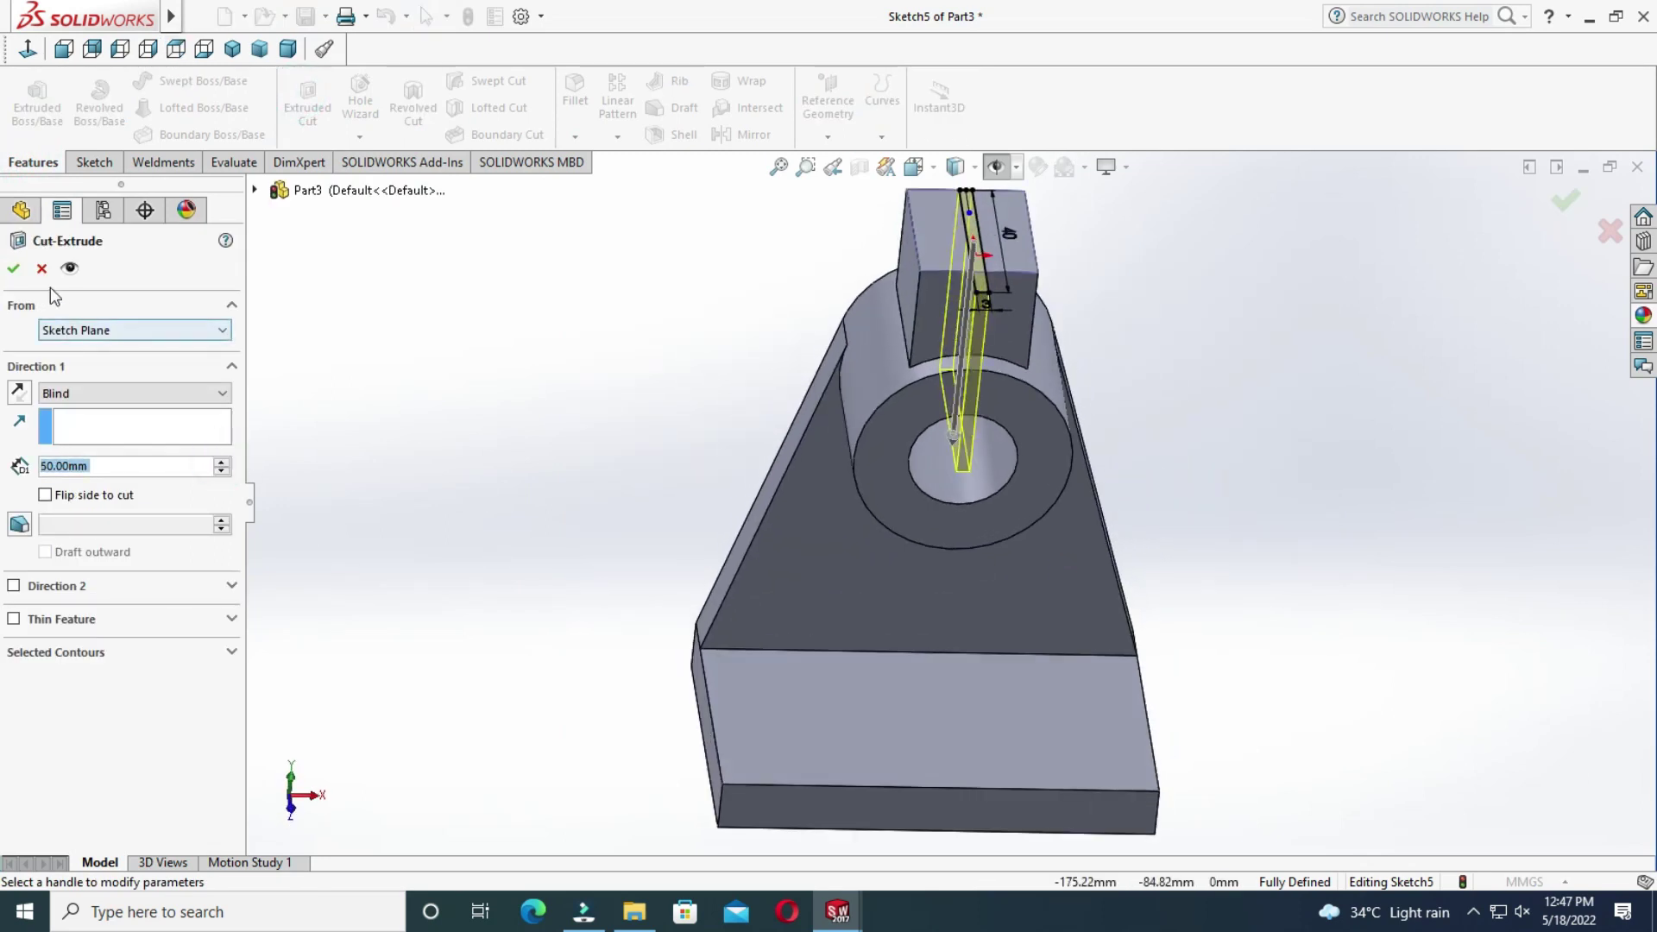
{"action": "left_click", "coordinate": [13, 268]}
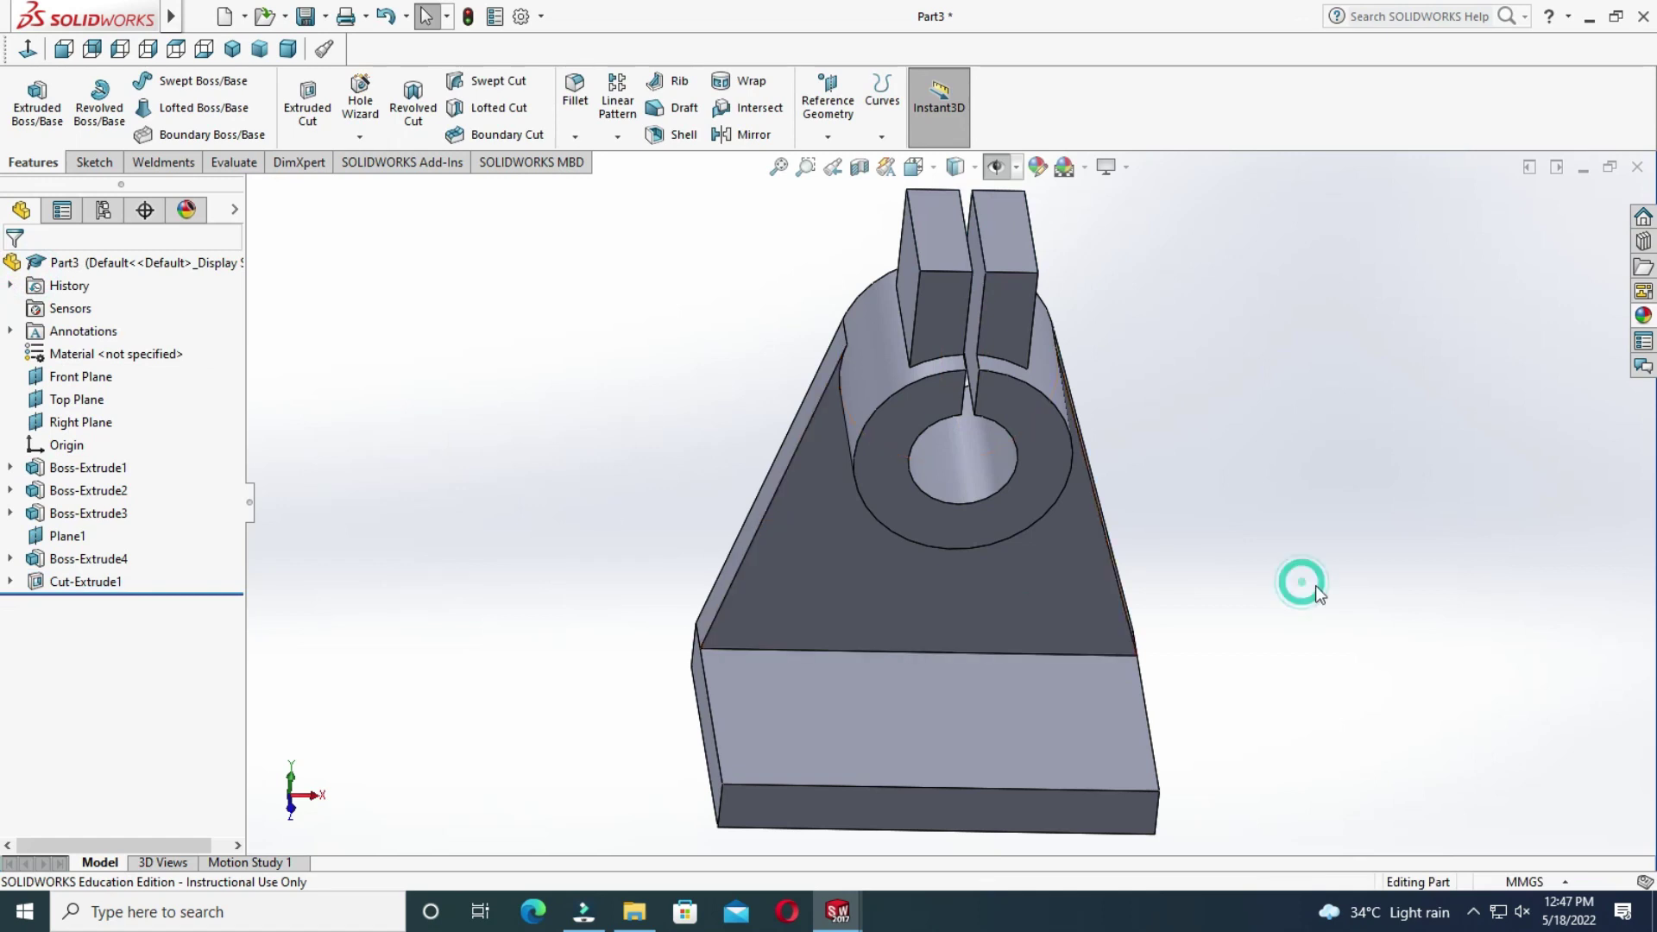
{"action": "mouse_move", "coordinate": [1321, 553]}
{"action": "middle_mouse_down"}
{"action": "mouse_move", "coordinate": [1172, 592]}
{"action": "mouse_move", "coordinate": [1040, 657]}
{"action": "middle_mouse_up"}
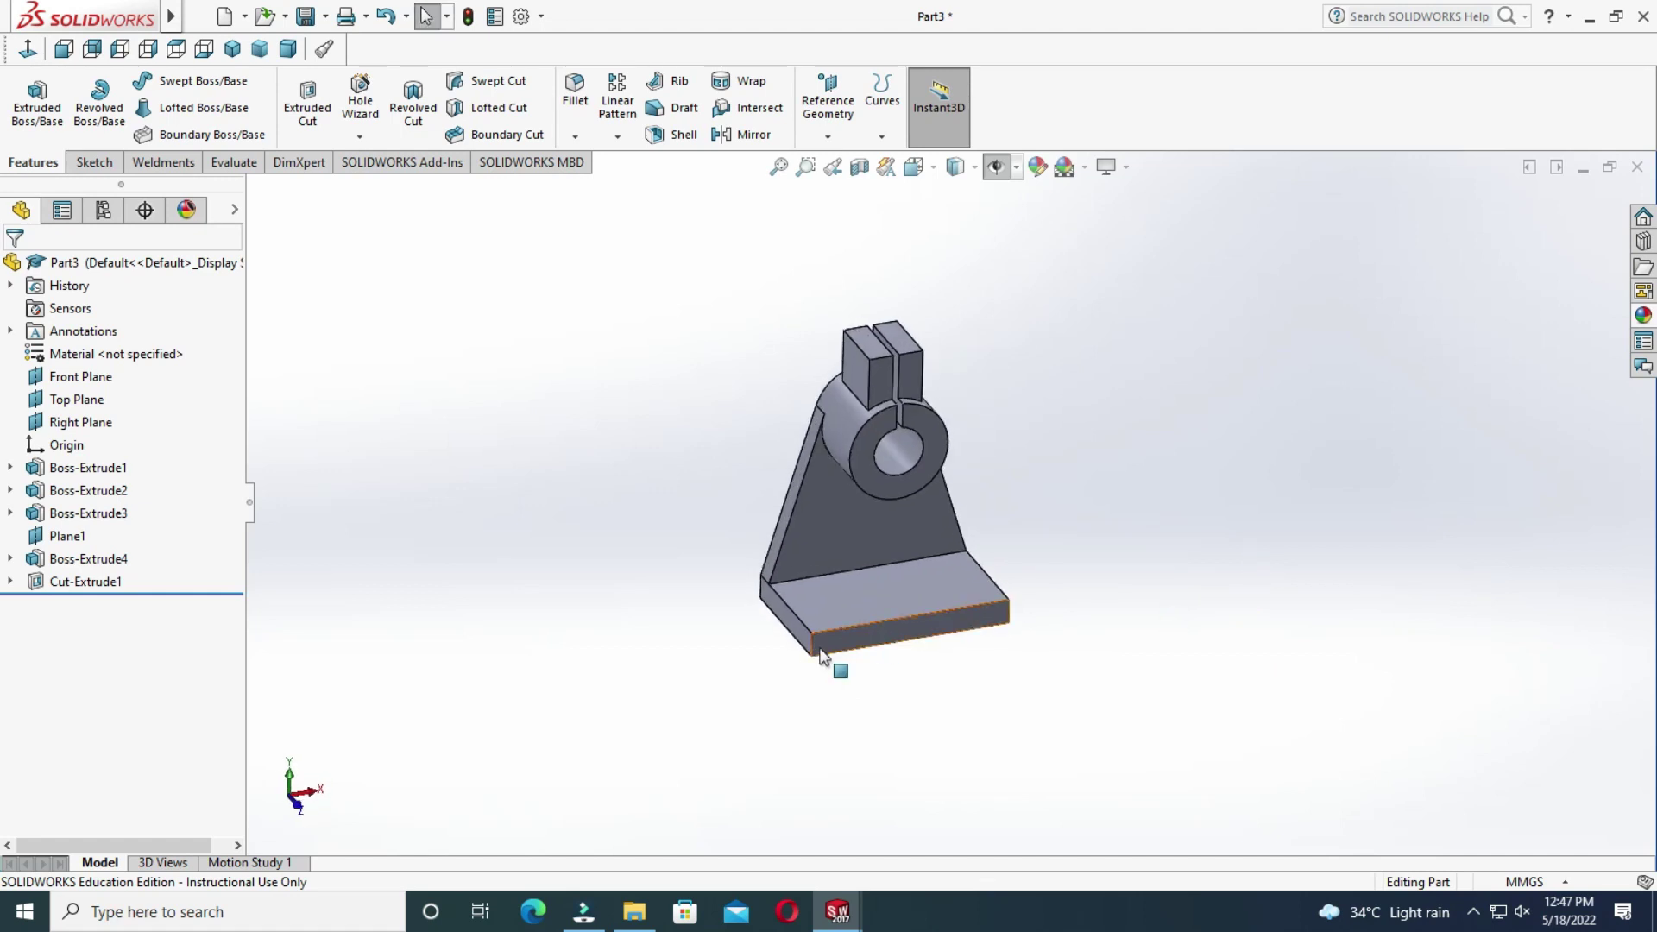
Fillet the base's left and right front vertical edges with a 25 mm radius.
{"action": "left_click", "coordinate": [592, 90]}
{"action": "scroll", "coordinate": [708, 552], "scroll_direction": "down", "scroll_amount": 5}
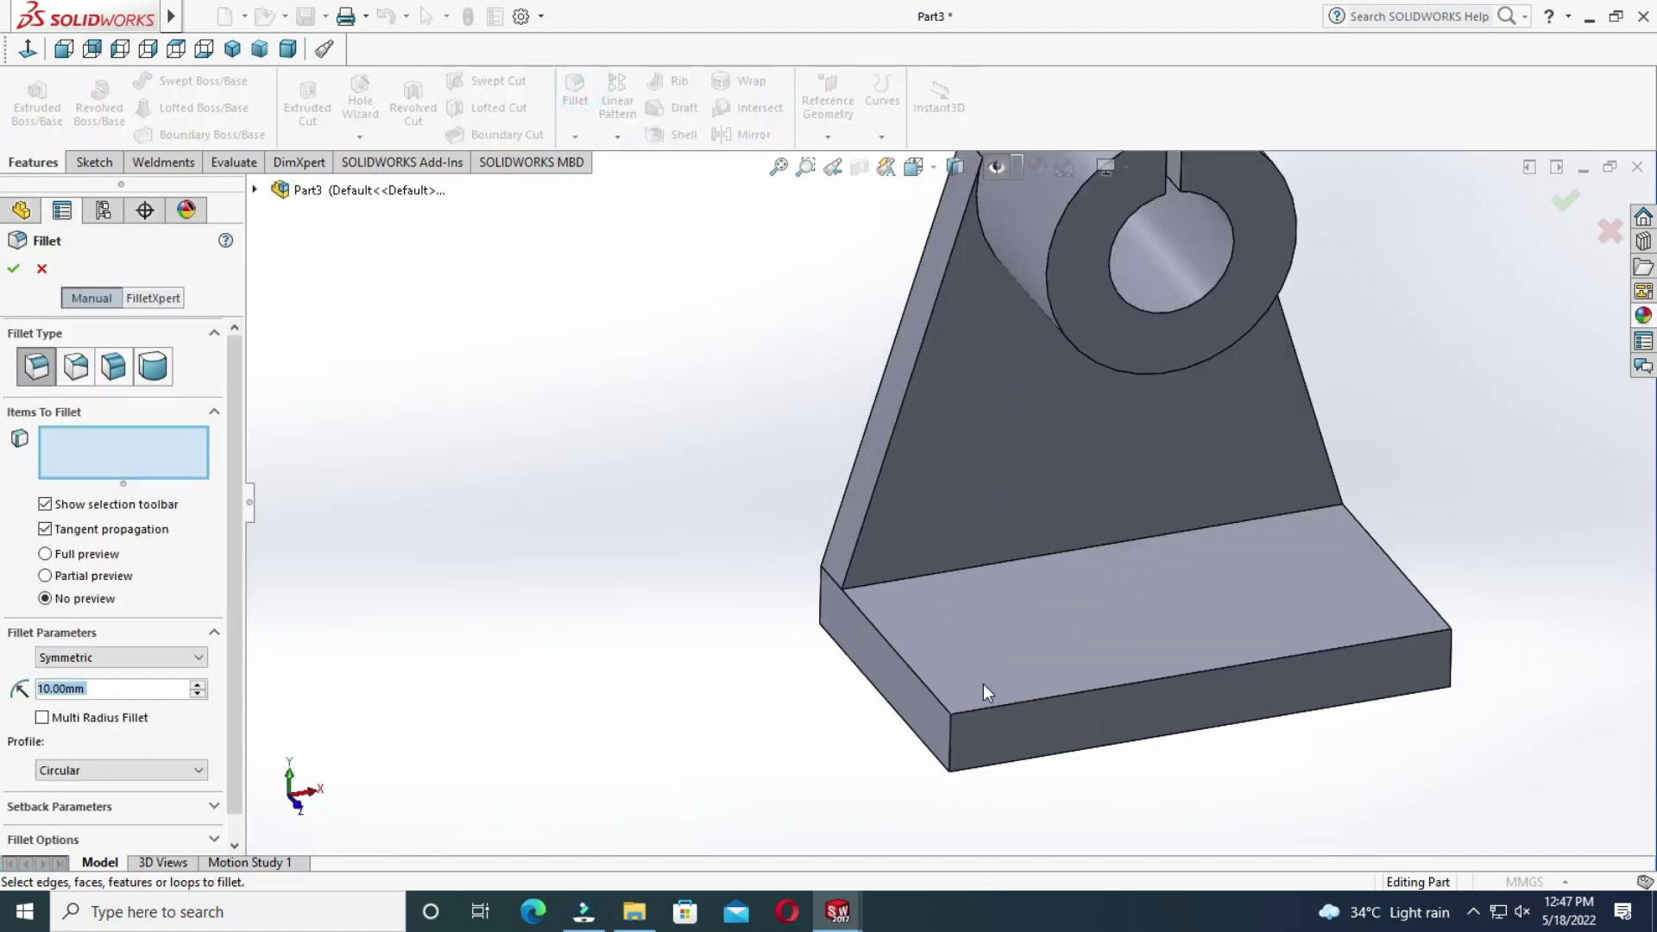
{"action": "left_click", "coordinate": [950, 743]}
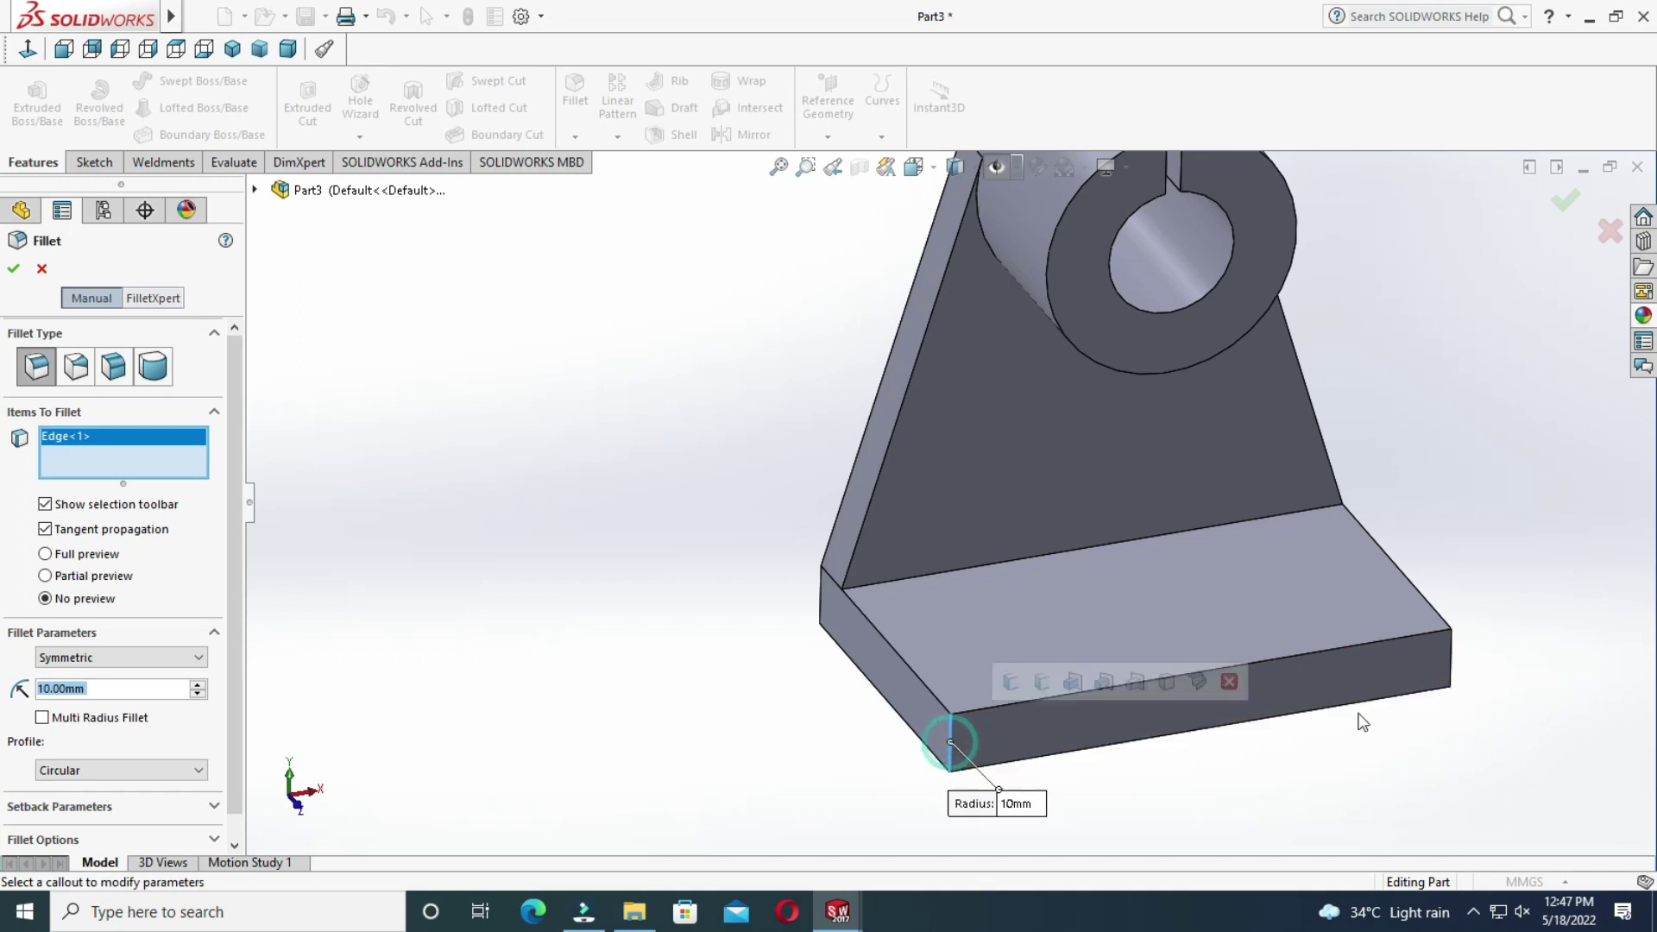
{"action": "left_click", "coordinate": [1452, 665]}
{"action": "type", "text": "25"}
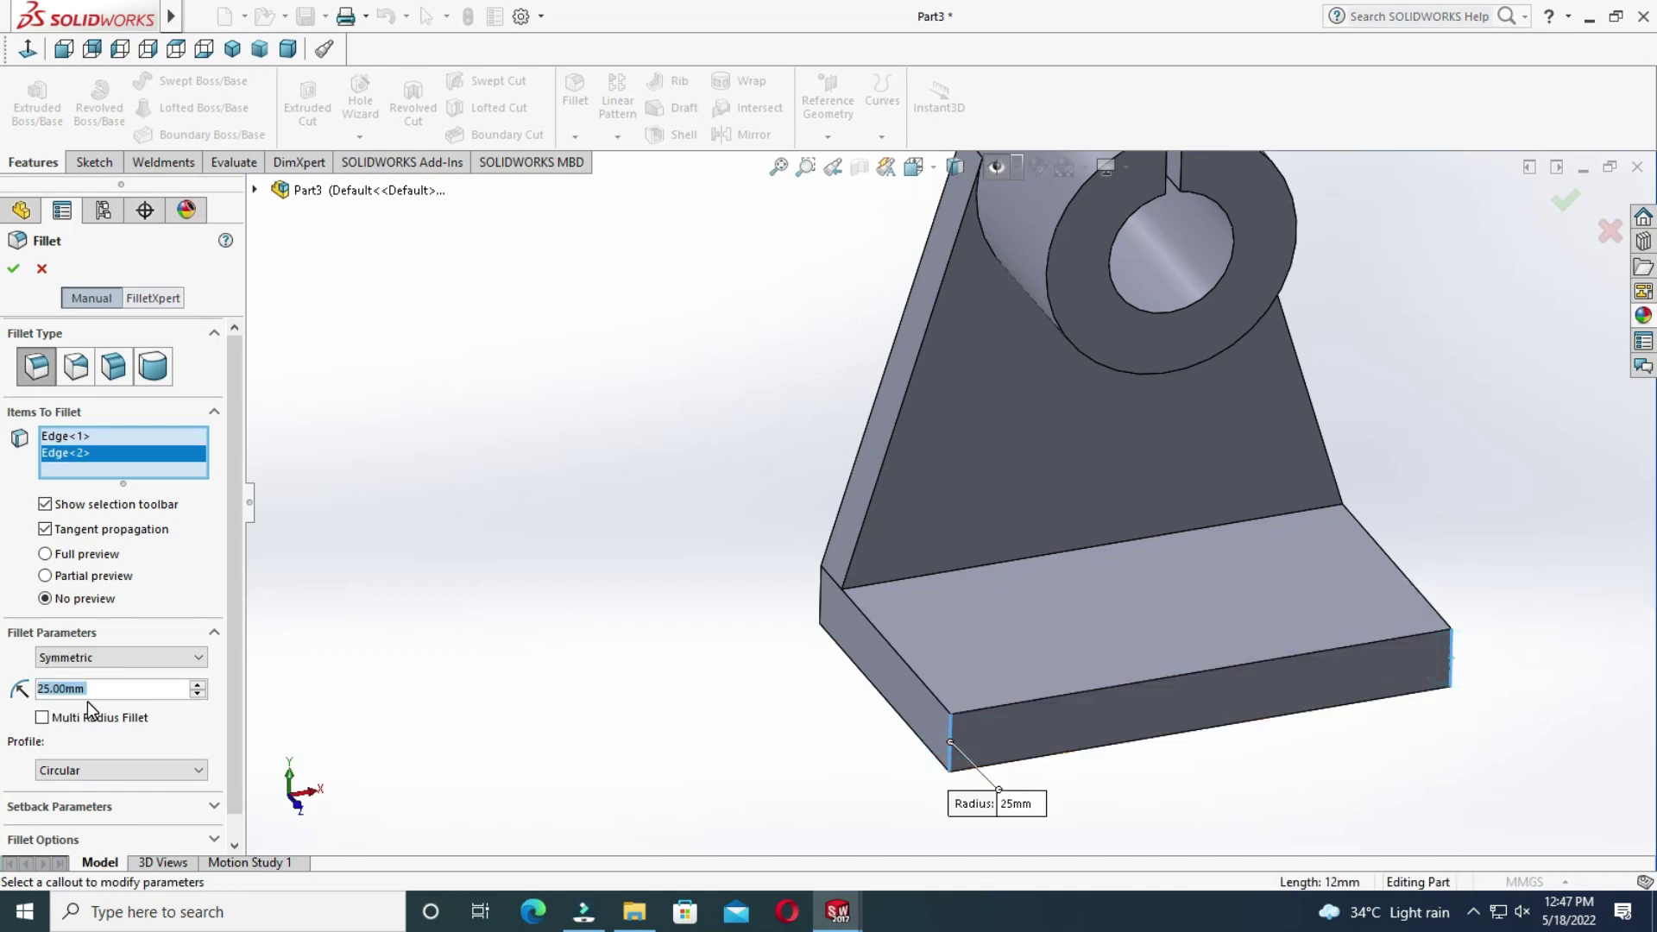
{"action": "left_click", "coordinate": [13, 274]}
{"action": "mouse_move", "coordinate": [488, 636]}
{"action": "middle_mouse_down"}
{"action": "mouse_move", "coordinate": [972, 728]}
{"action": "mouse_move", "coordinate": [1219, 718]}
{"action": "mouse_move", "coordinate": [1190, 769]}
{"action": "mouse_move", "coordinate": [1191, 750]}
{"action": "mouse_move", "coordinate": [1206, 770]}
{"action": "middle_mouse_up"}
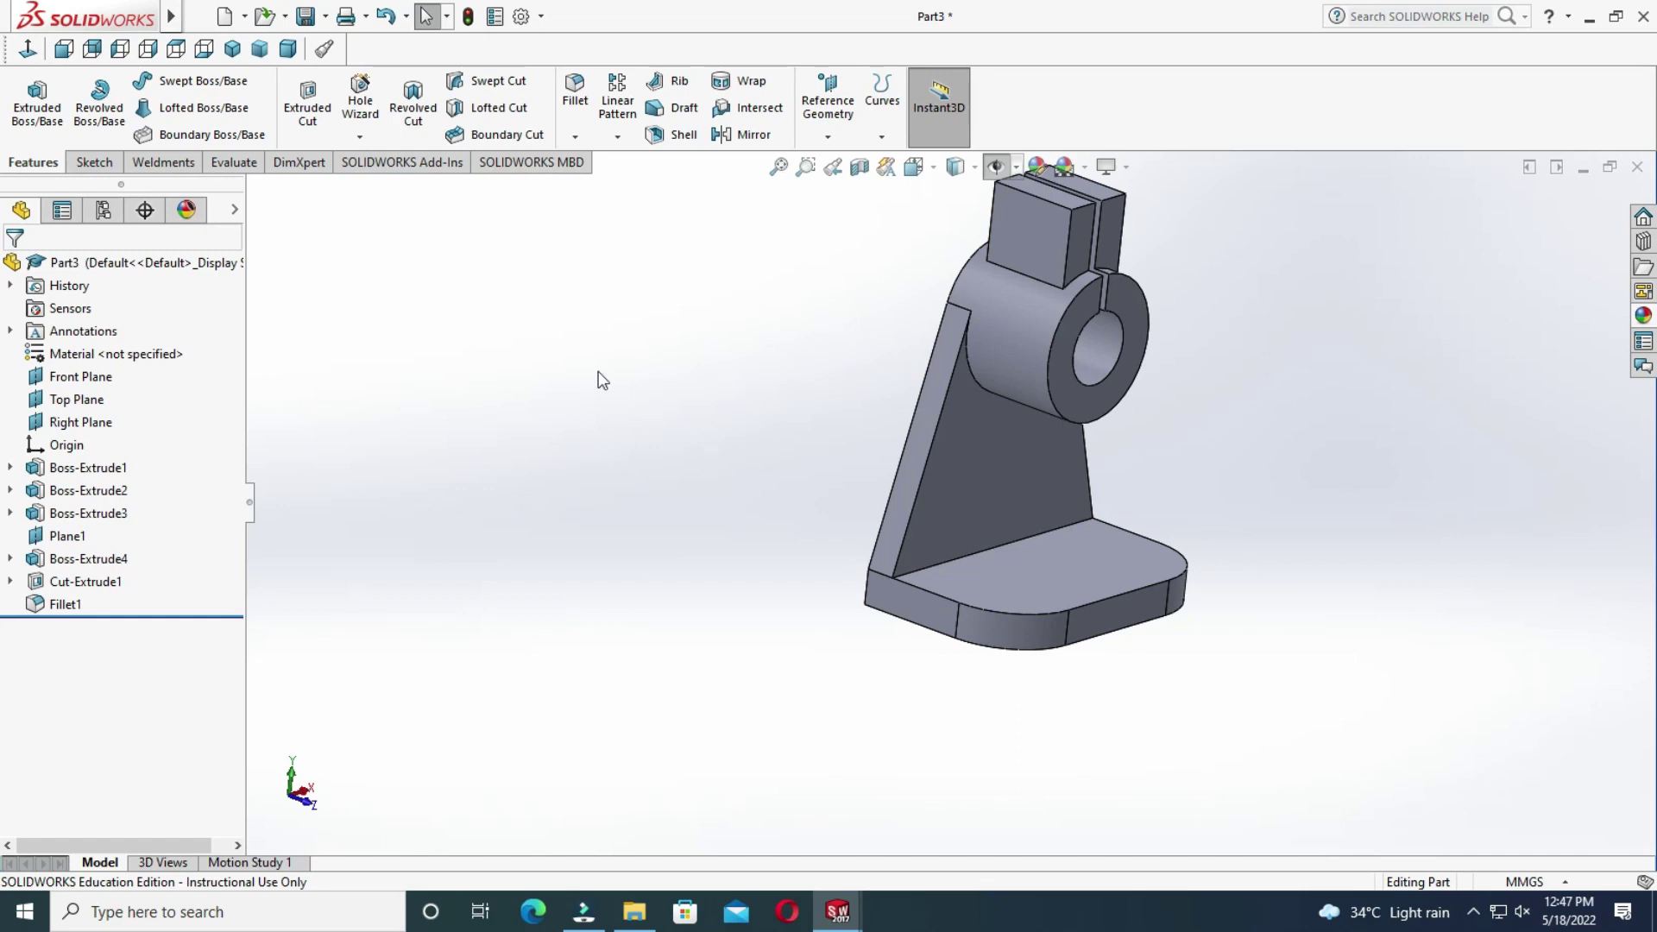
Sketch two circles on the base top face, one on each side of the boss.
{"action": "left_click", "coordinate": [1046, 589]}
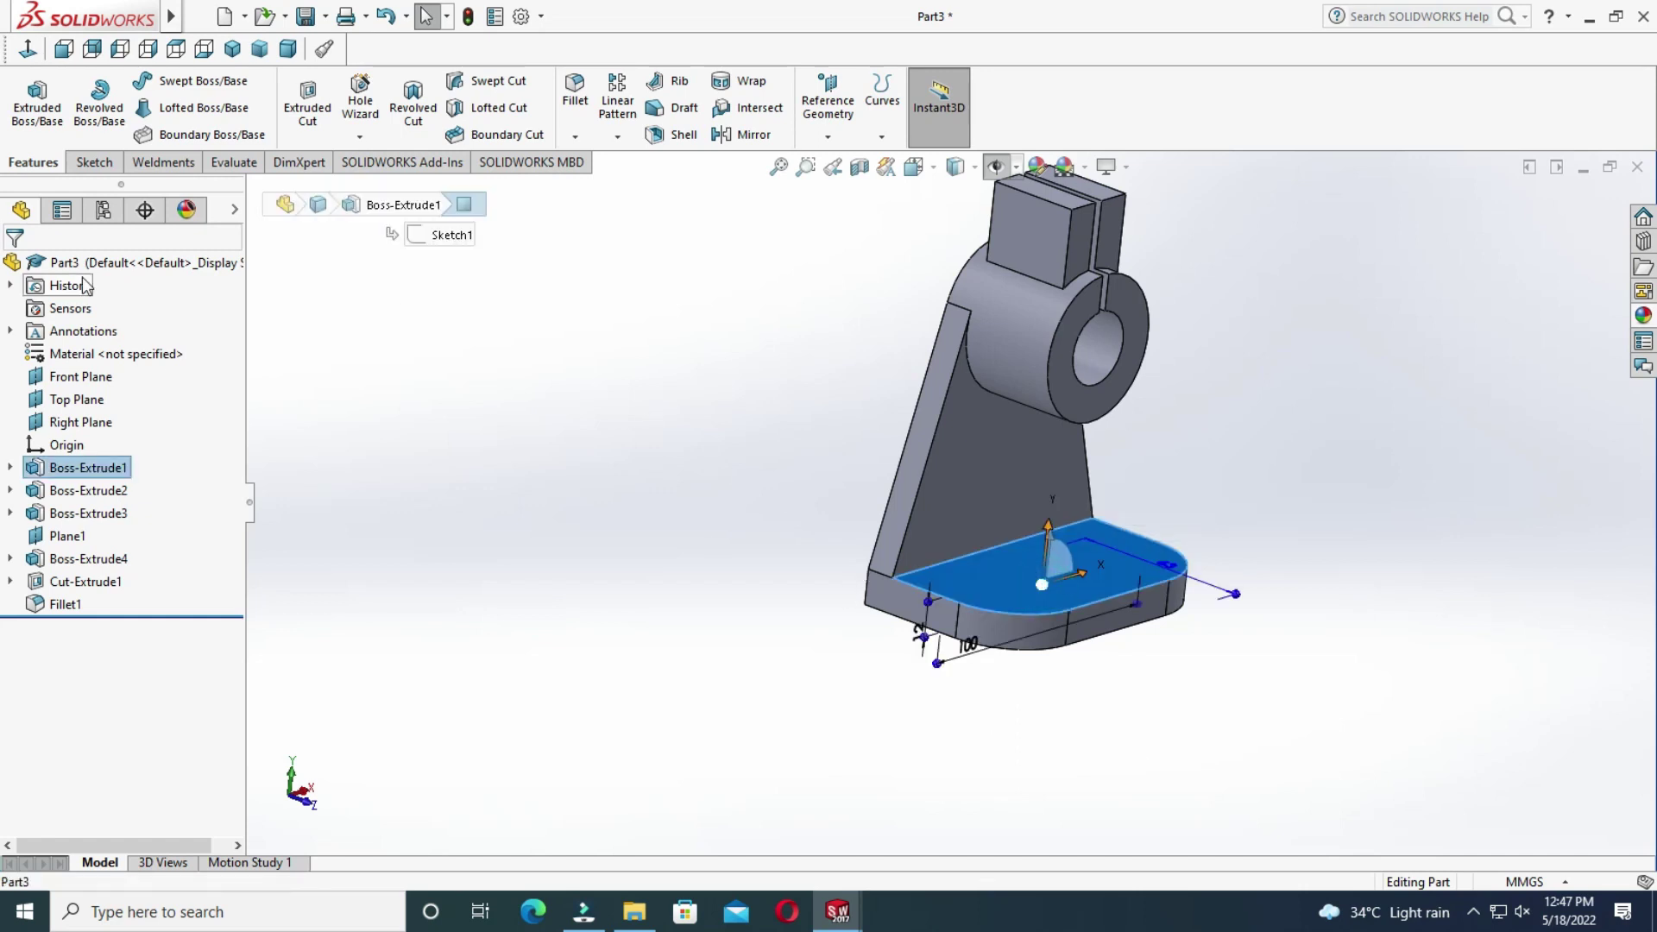
{"action": "left_click", "coordinate": [94, 162]}
{"action": "left_click", "coordinate": [29, 99]}
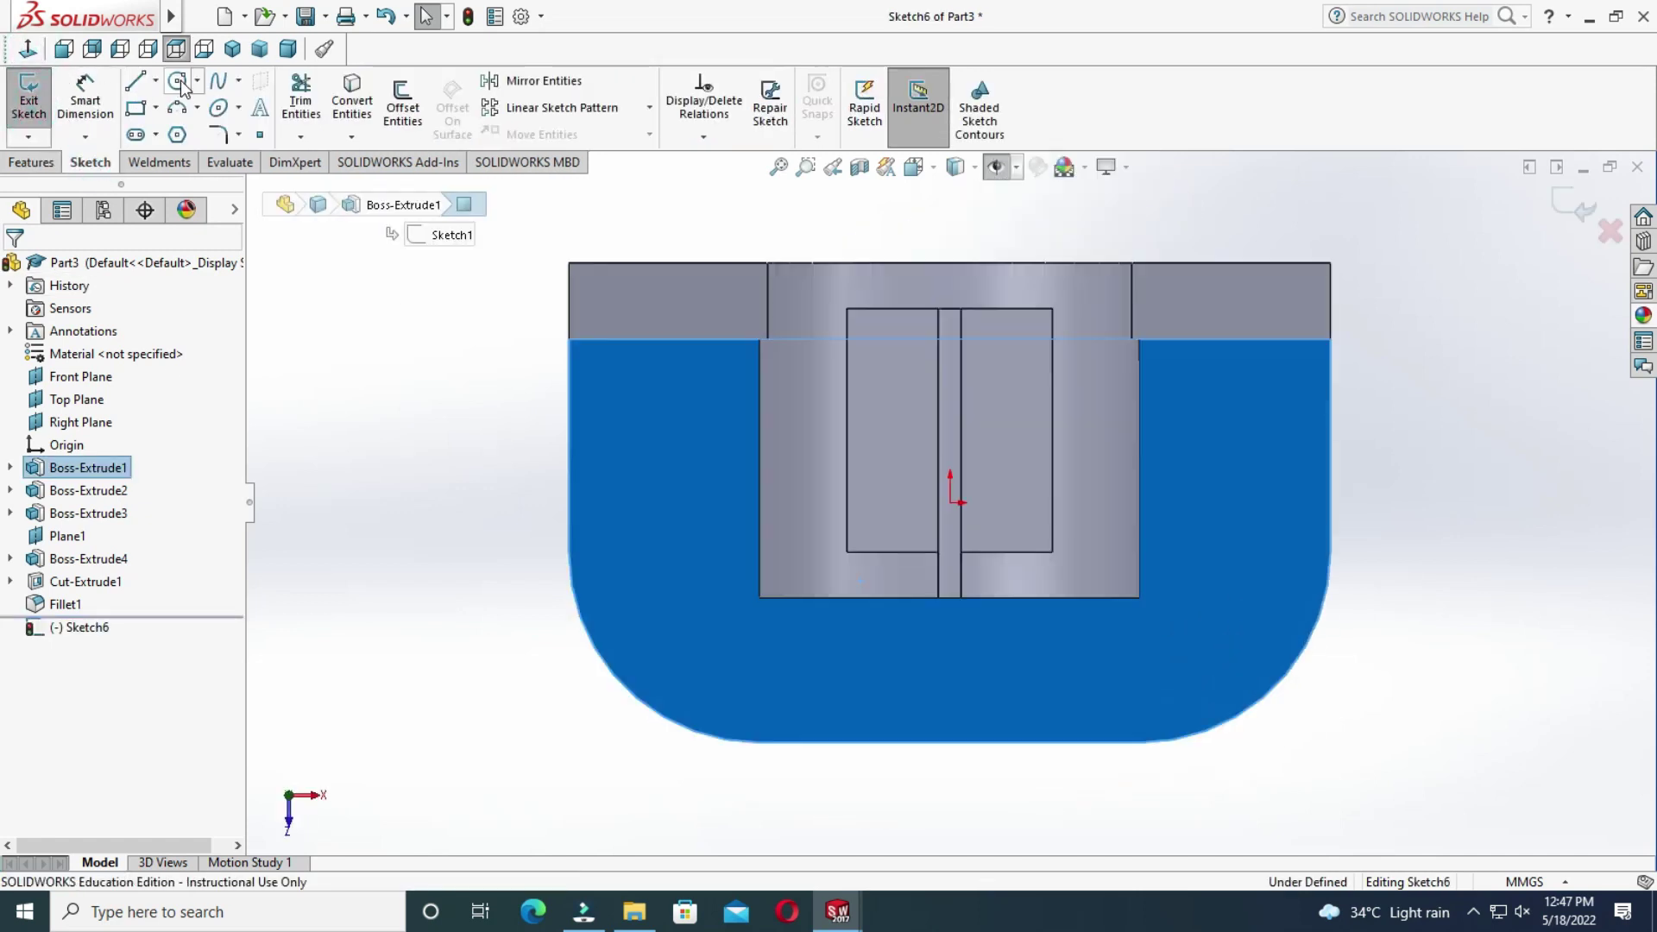
{"action": "left_click", "coordinate": [177, 80]}
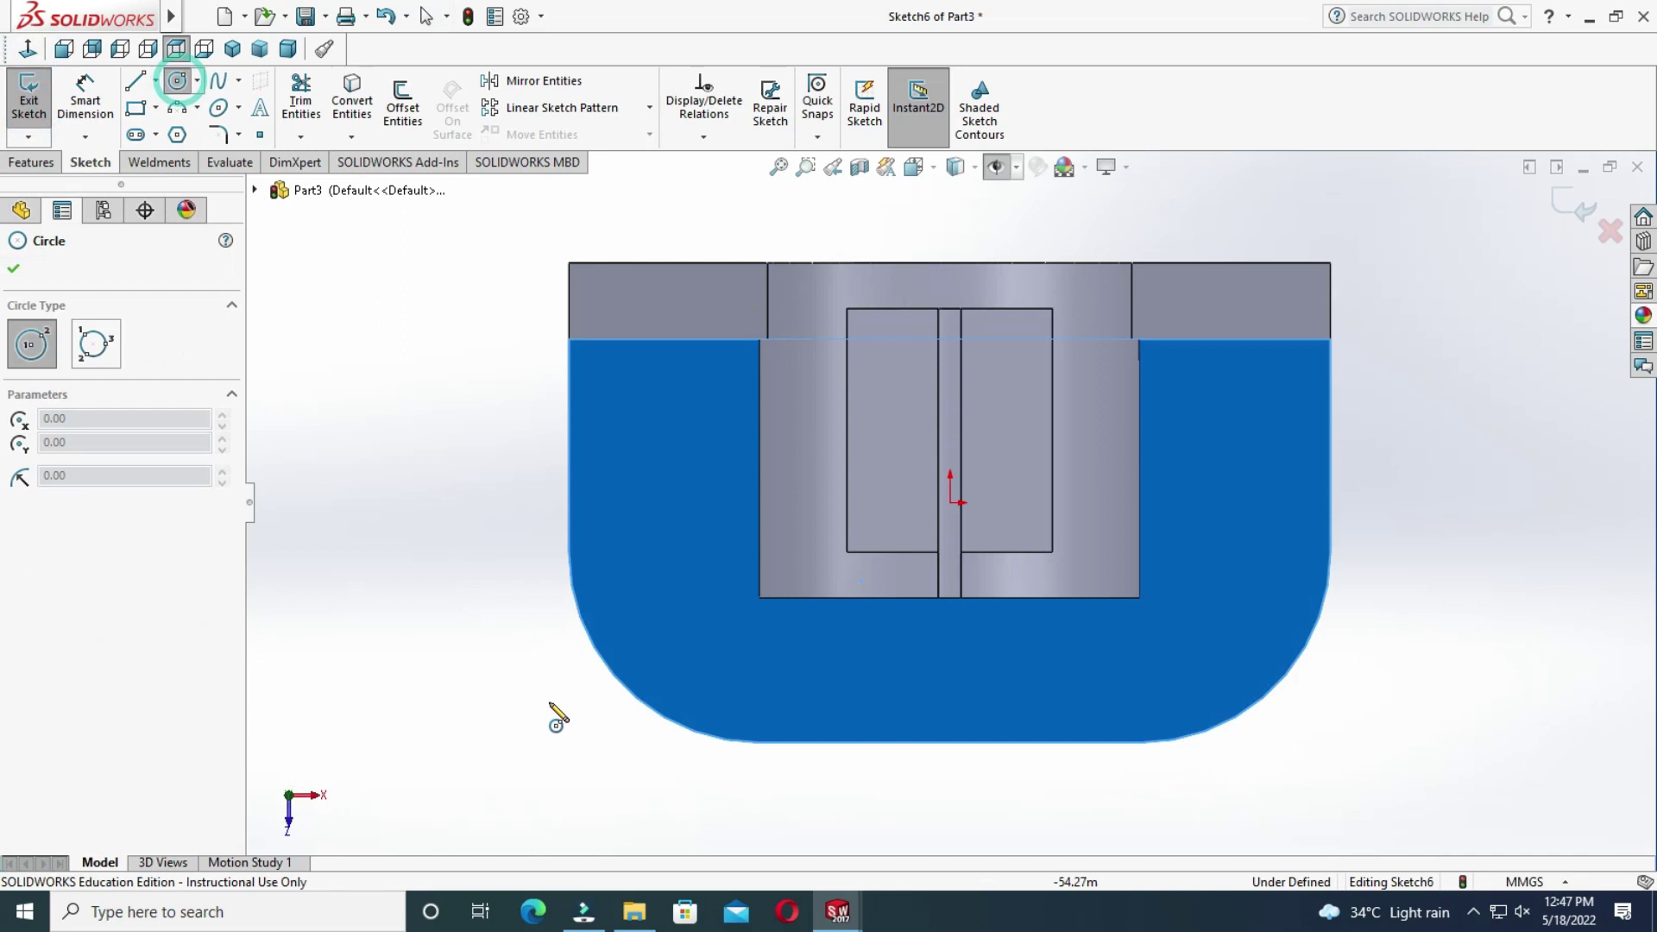
{"action": "left_click", "coordinate": [759, 552]}
{"action": "left_click", "coordinate": [790, 584]}
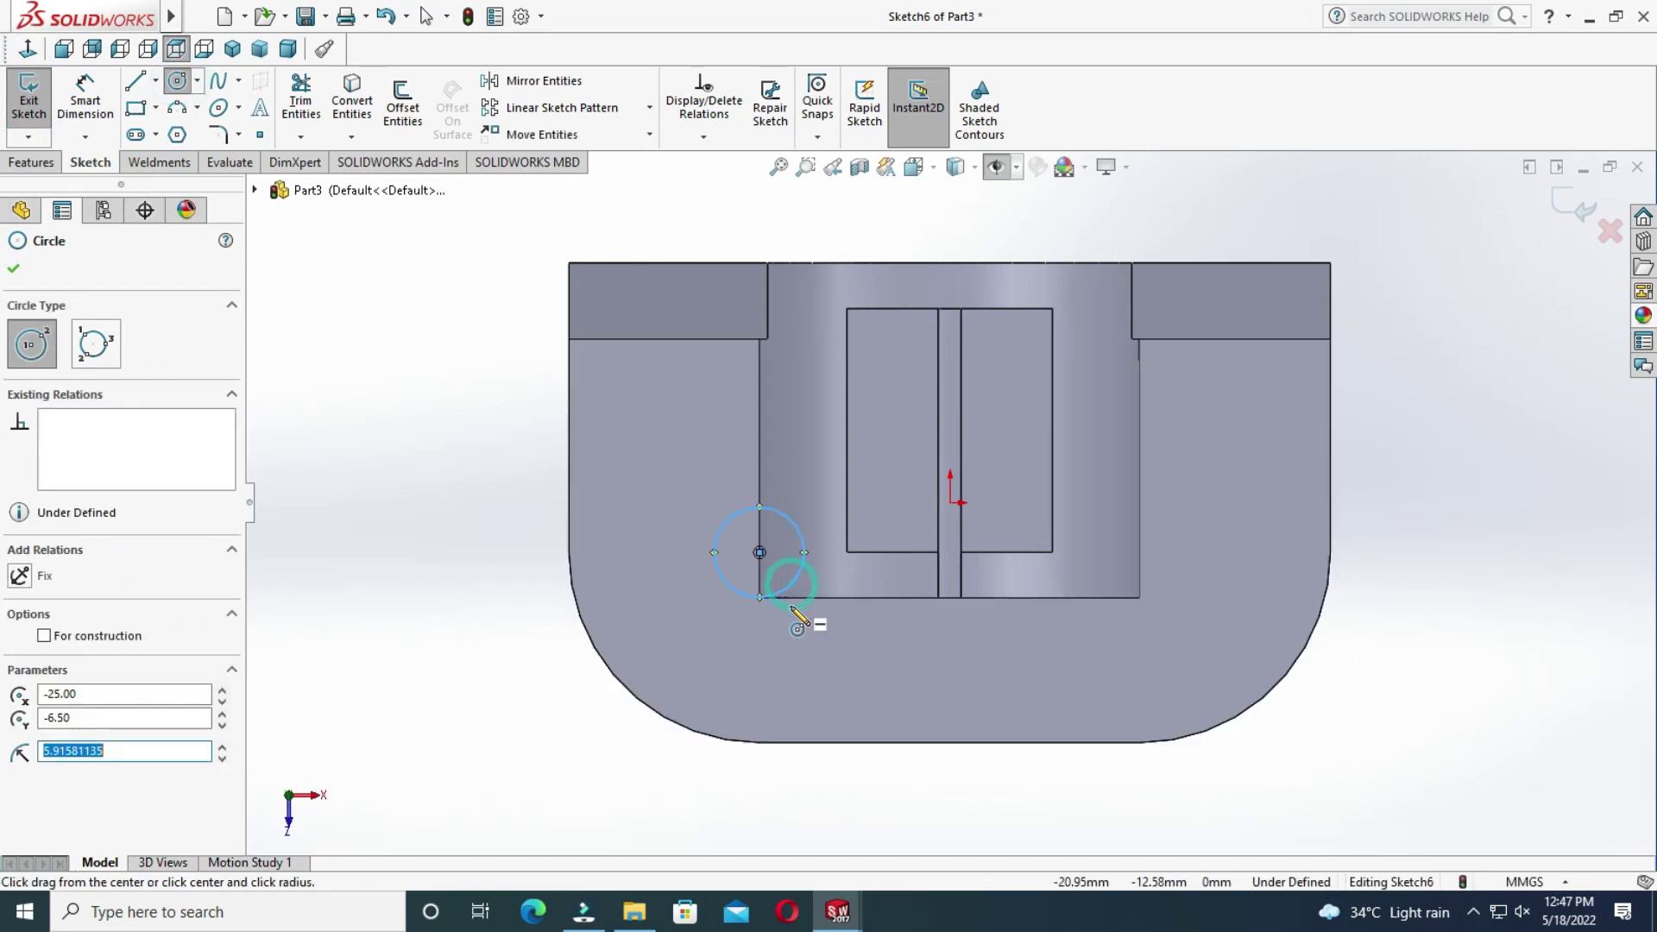
{"action": "key", "text": "Escape"}
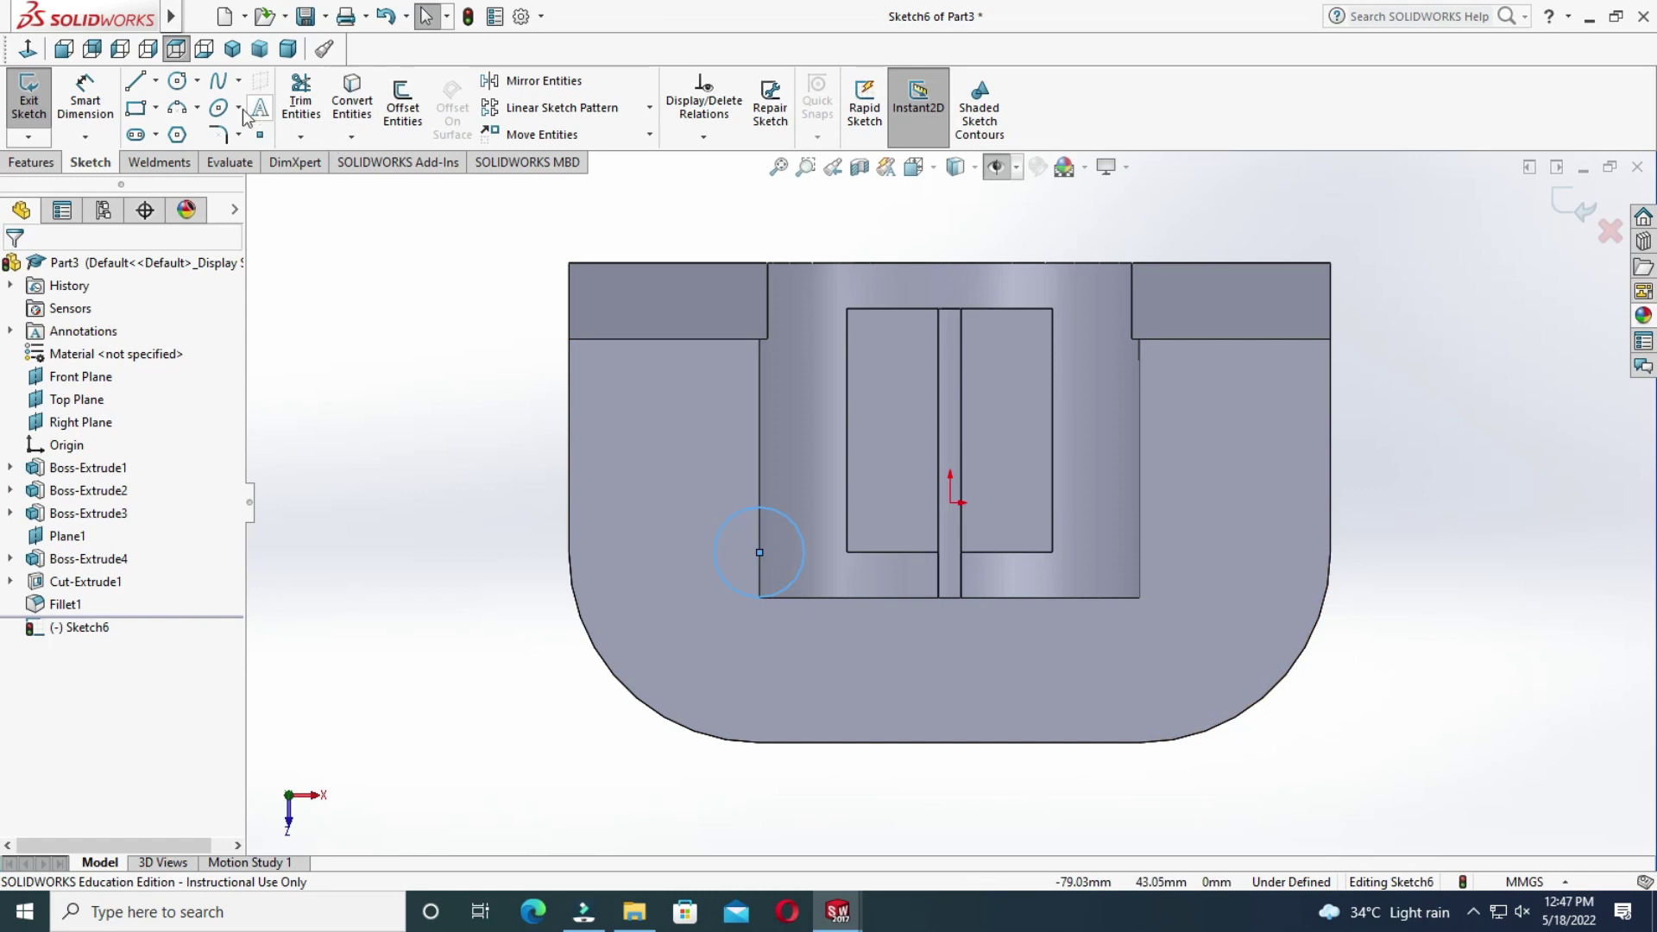
{"action": "left_click", "coordinate": [179, 84]}
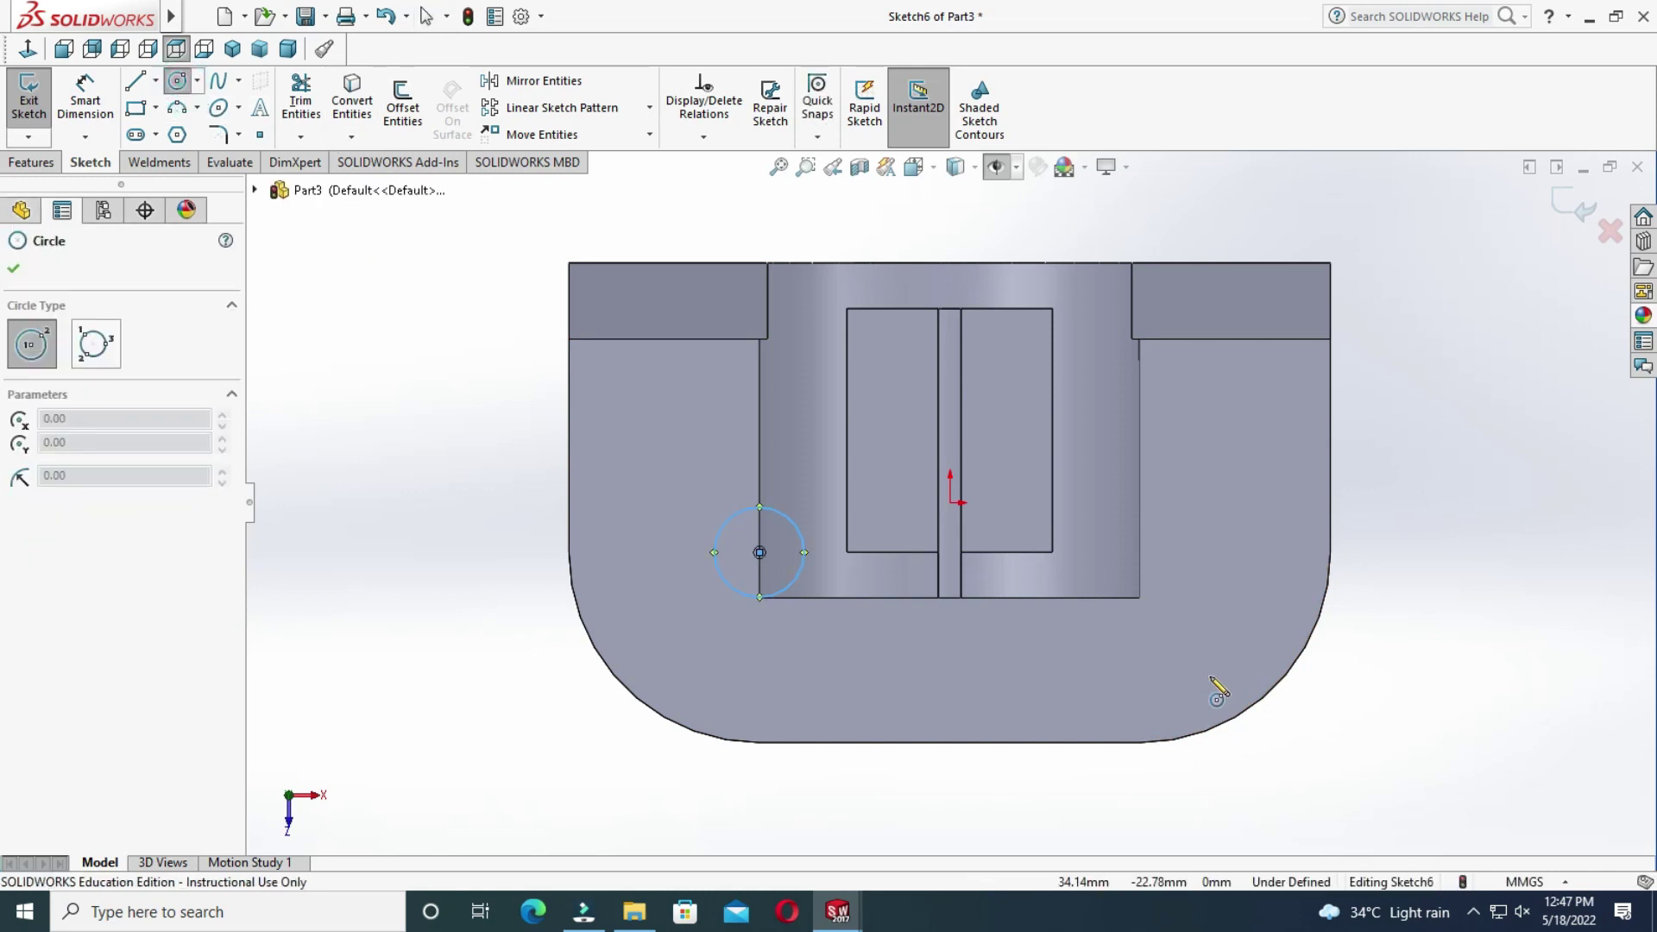
{"action": "left_click", "coordinate": [1139, 552]}
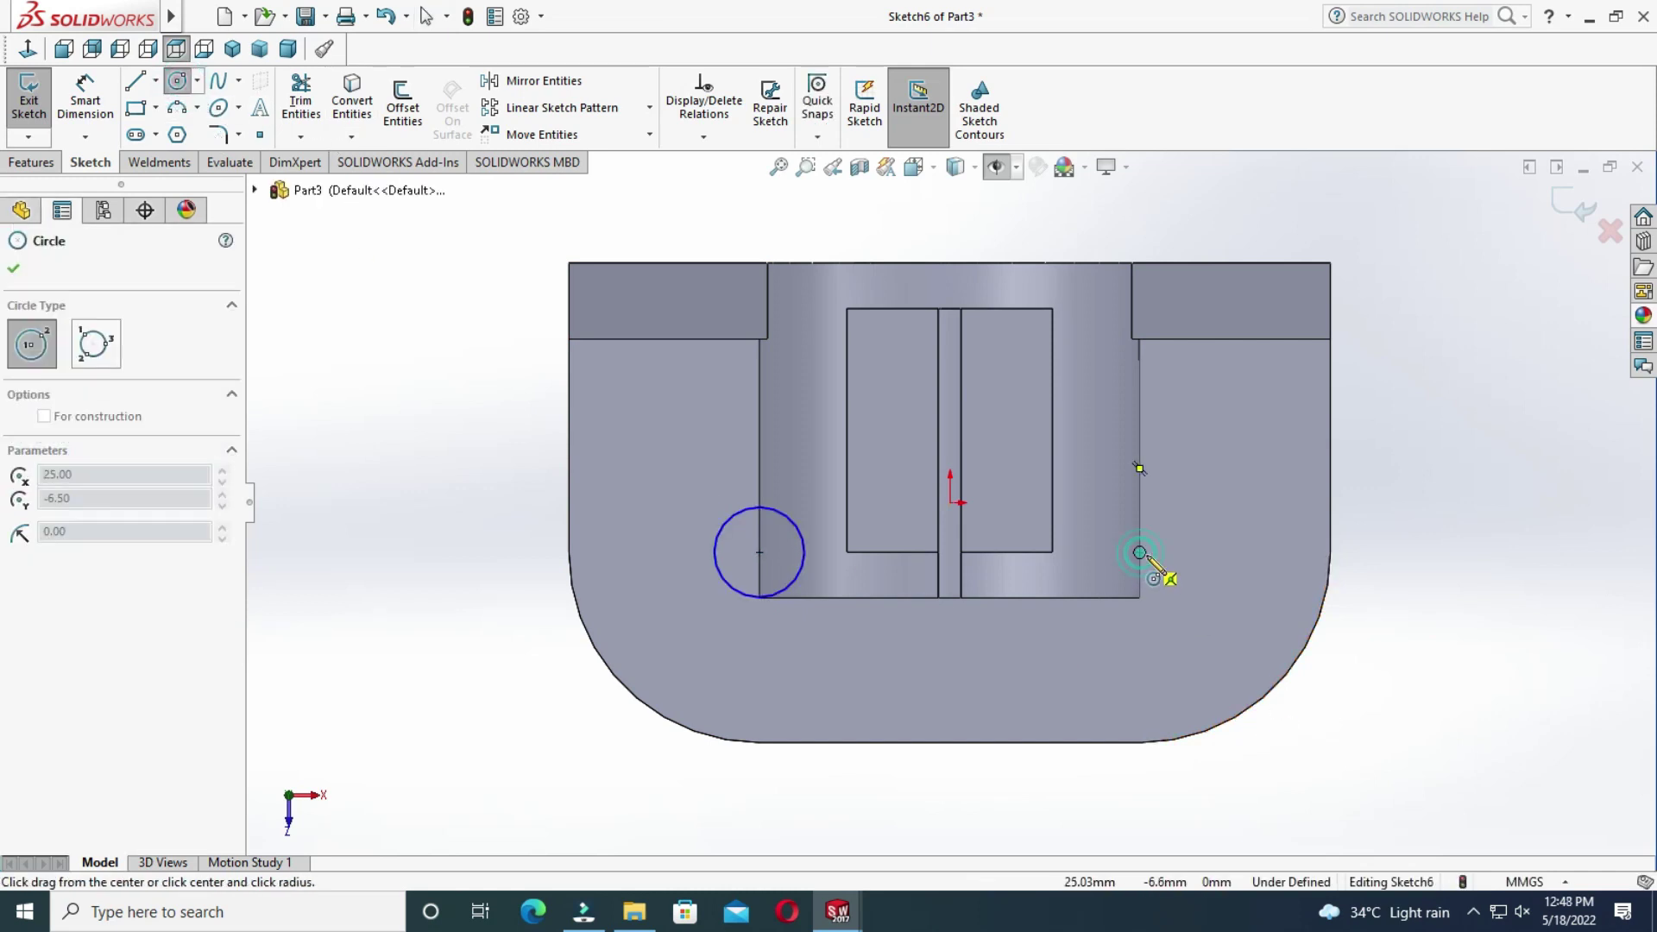
{"action": "left_click", "coordinate": [1193, 575]}
{"action": "key", "text": "Escape"}
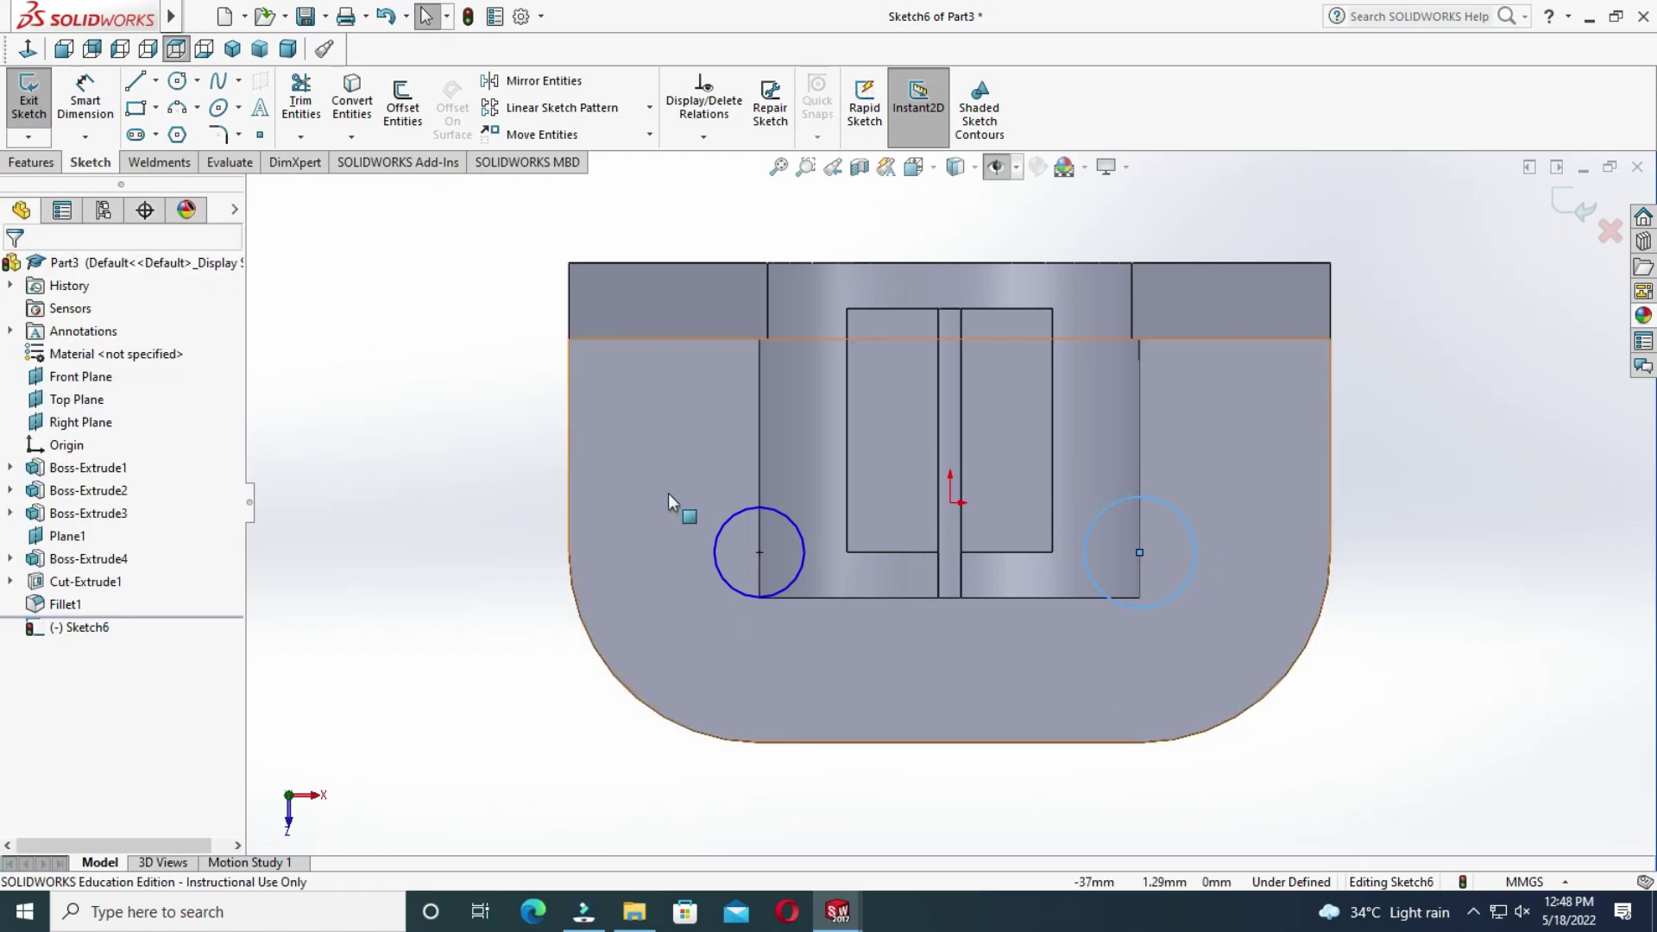
Make the two circles equal and dimension their diameter to 12 mm.
{"action": "left_click", "coordinate": [729, 592], "text": "ctrl"}
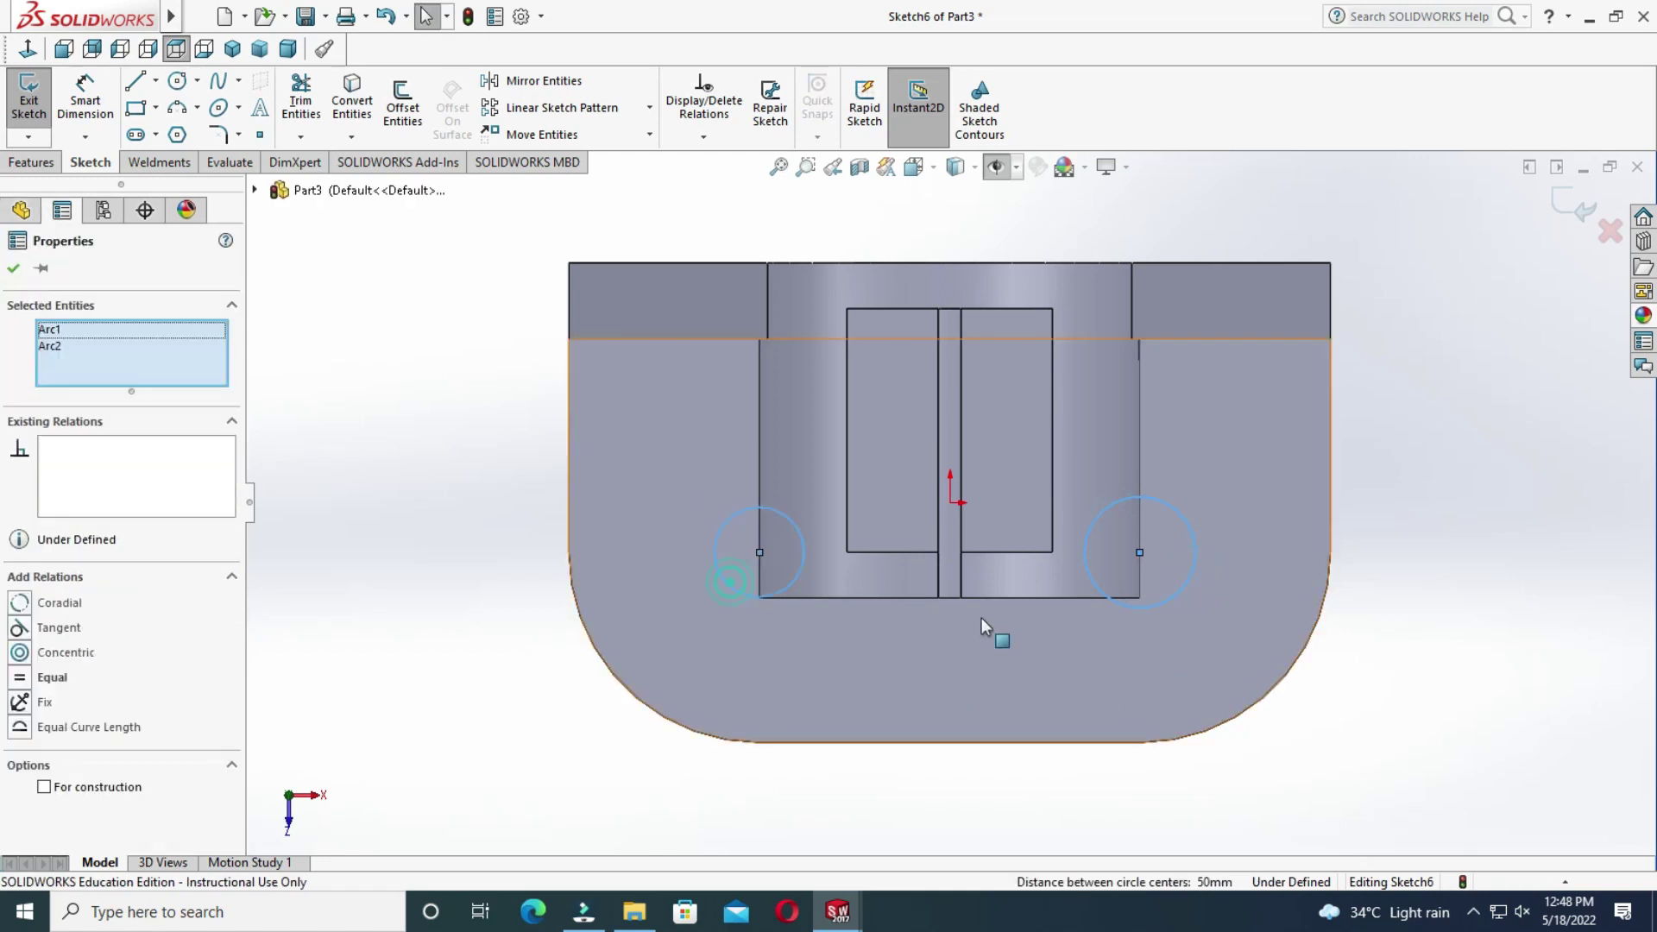
{"action": "left_click", "coordinate": [1147, 611], "text": "ctrl"}
{"action": "left_click", "coordinate": [1171, 597], "text": "ctrl"}
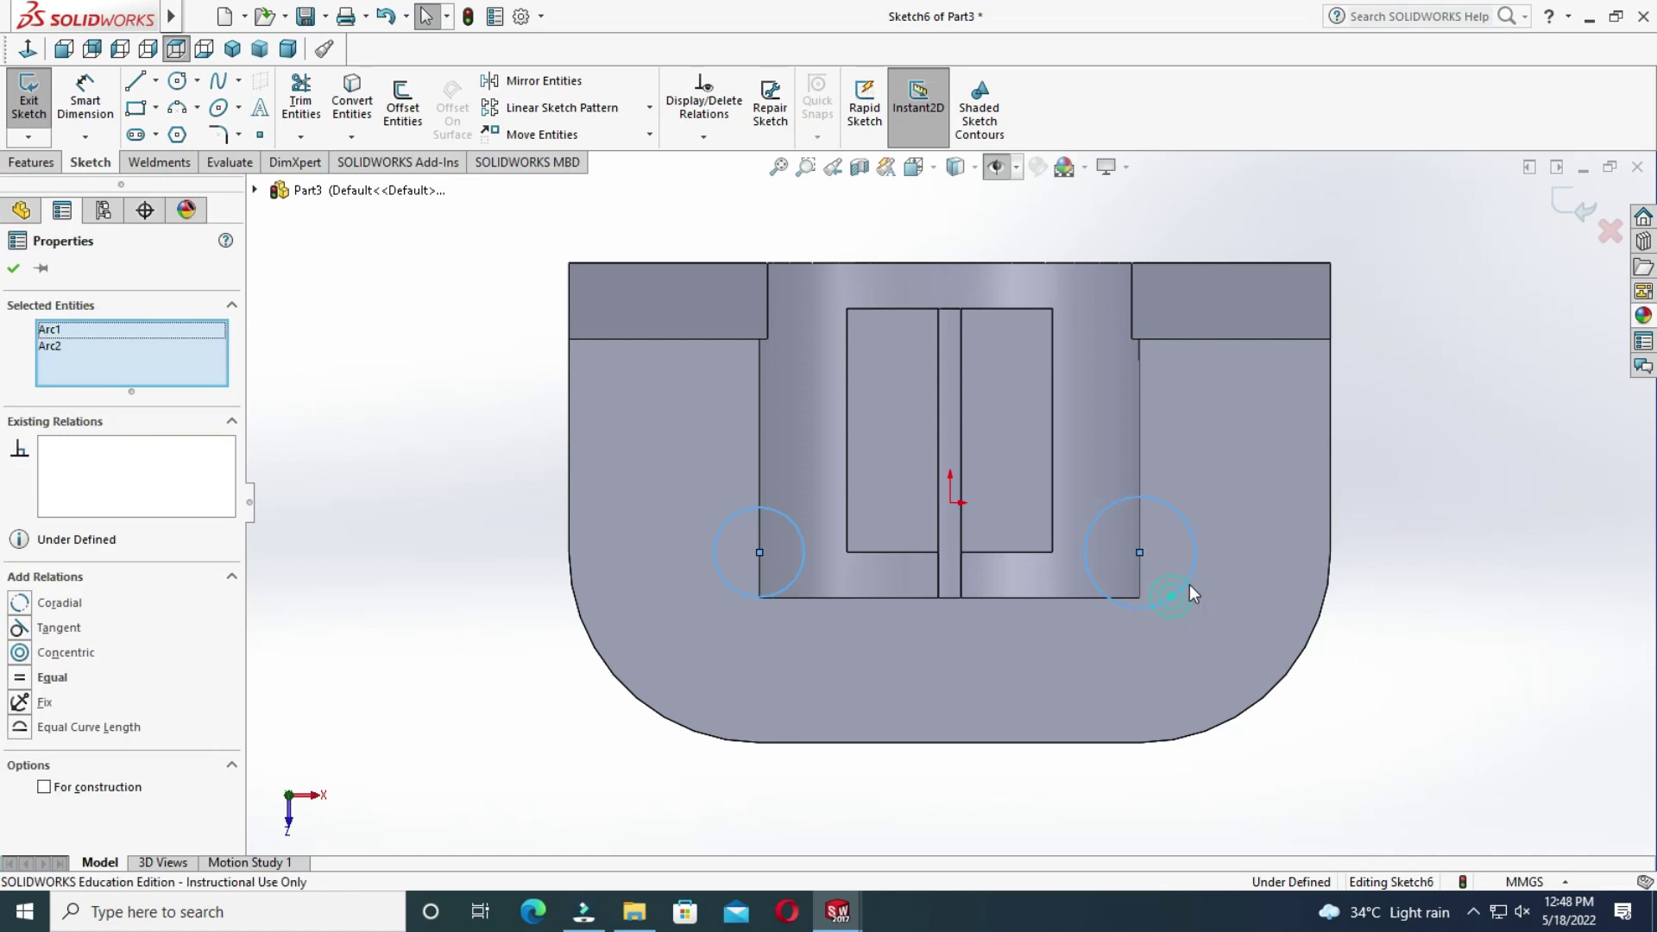
{"action": "left_click", "coordinate": [1325, 504]}
{"action": "left_click", "coordinate": [86, 97]}
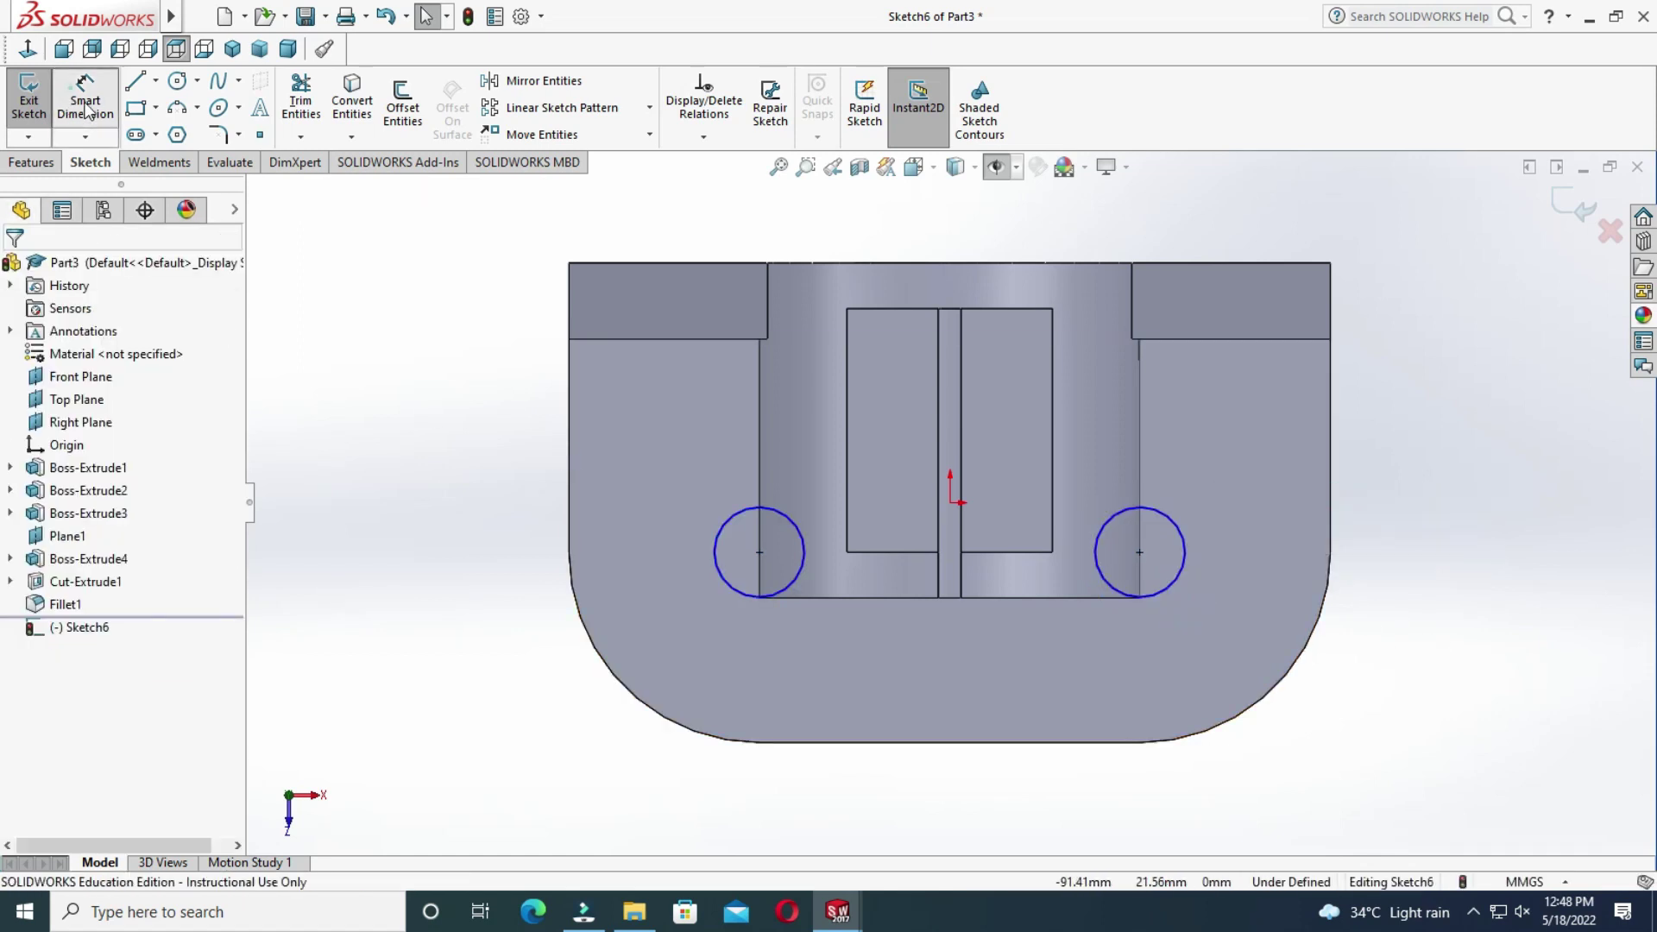
{"action": "left_click", "coordinate": [716, 573]}
{"action": "left_click", "coordinate": [425, 552]}
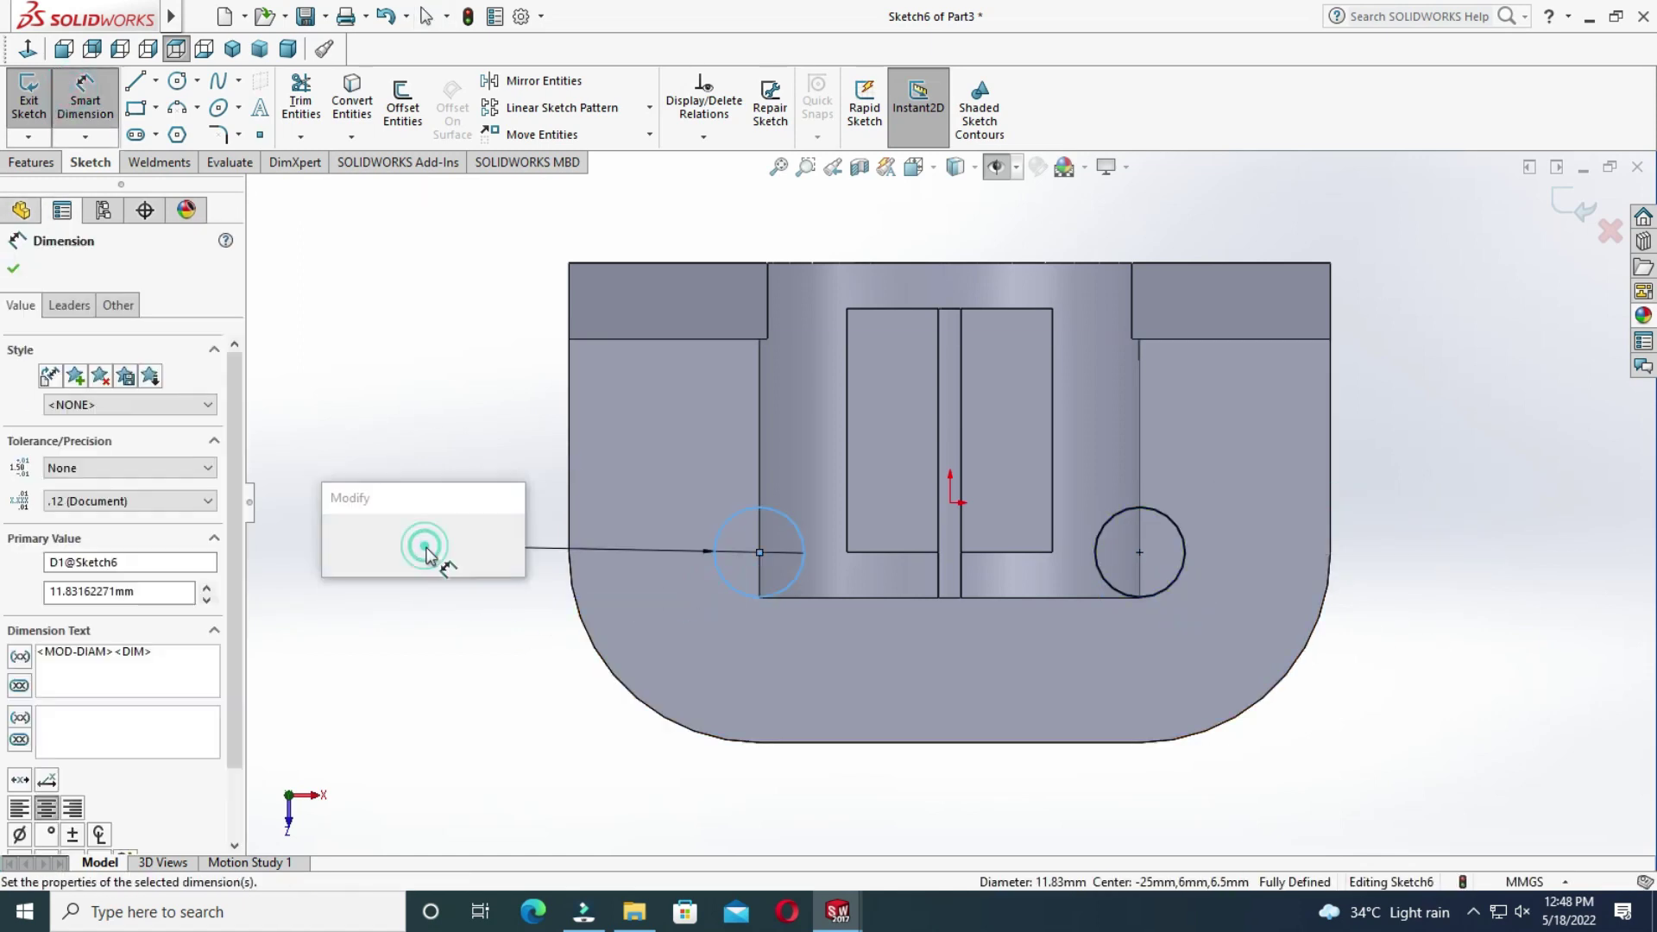
{"action": "type", "text": "12"}
{"action": "key", "text": "Return"}
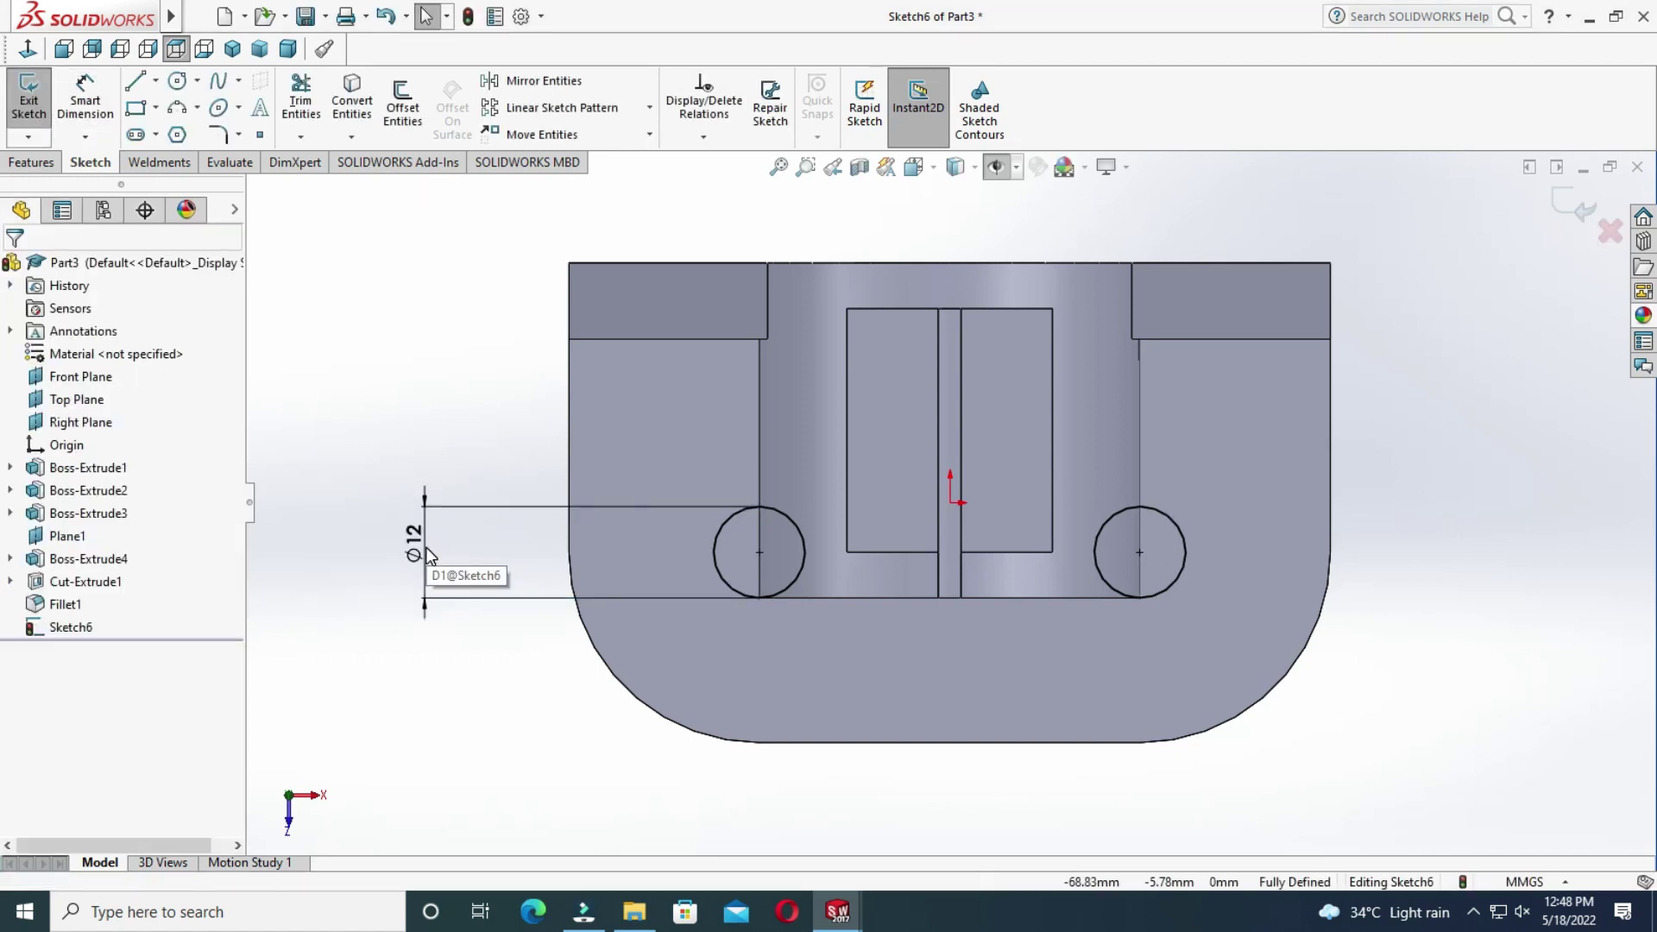
{"action": "left_click", "coordinate": [33, 163]}
Extrude-cut the two Ø12 circles 50 mm deep as bolt holes through the base.
{"action": "left_click", "coordinate": [308, 104]}
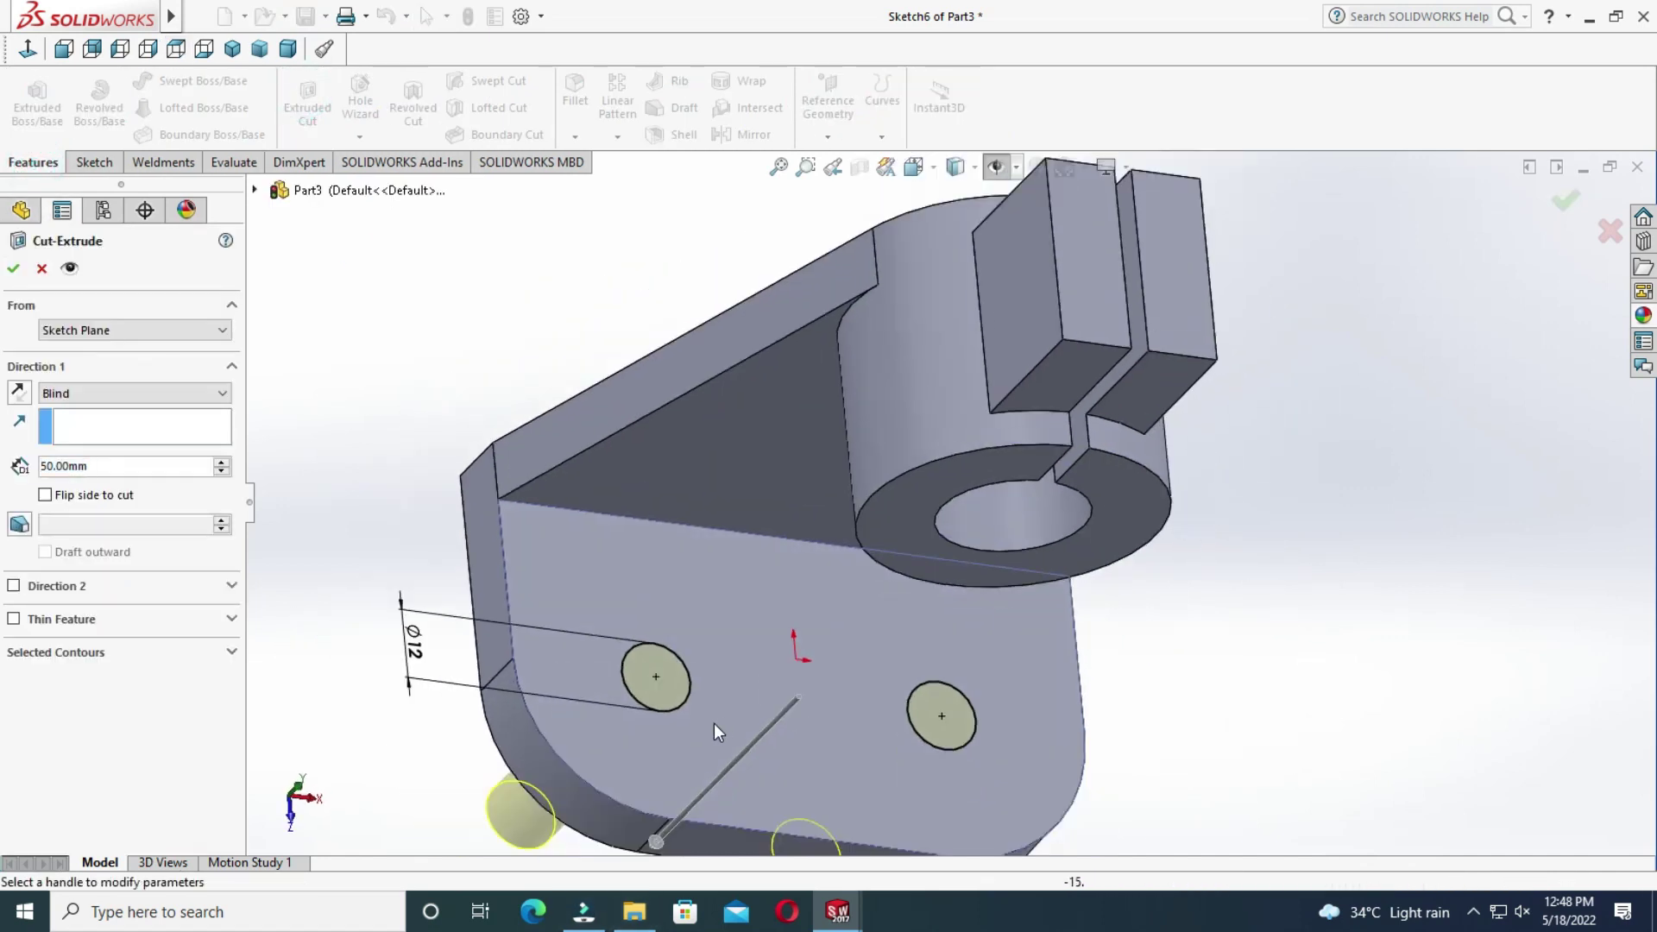
{"action": "left_click", "coordinate": [14, 265]}
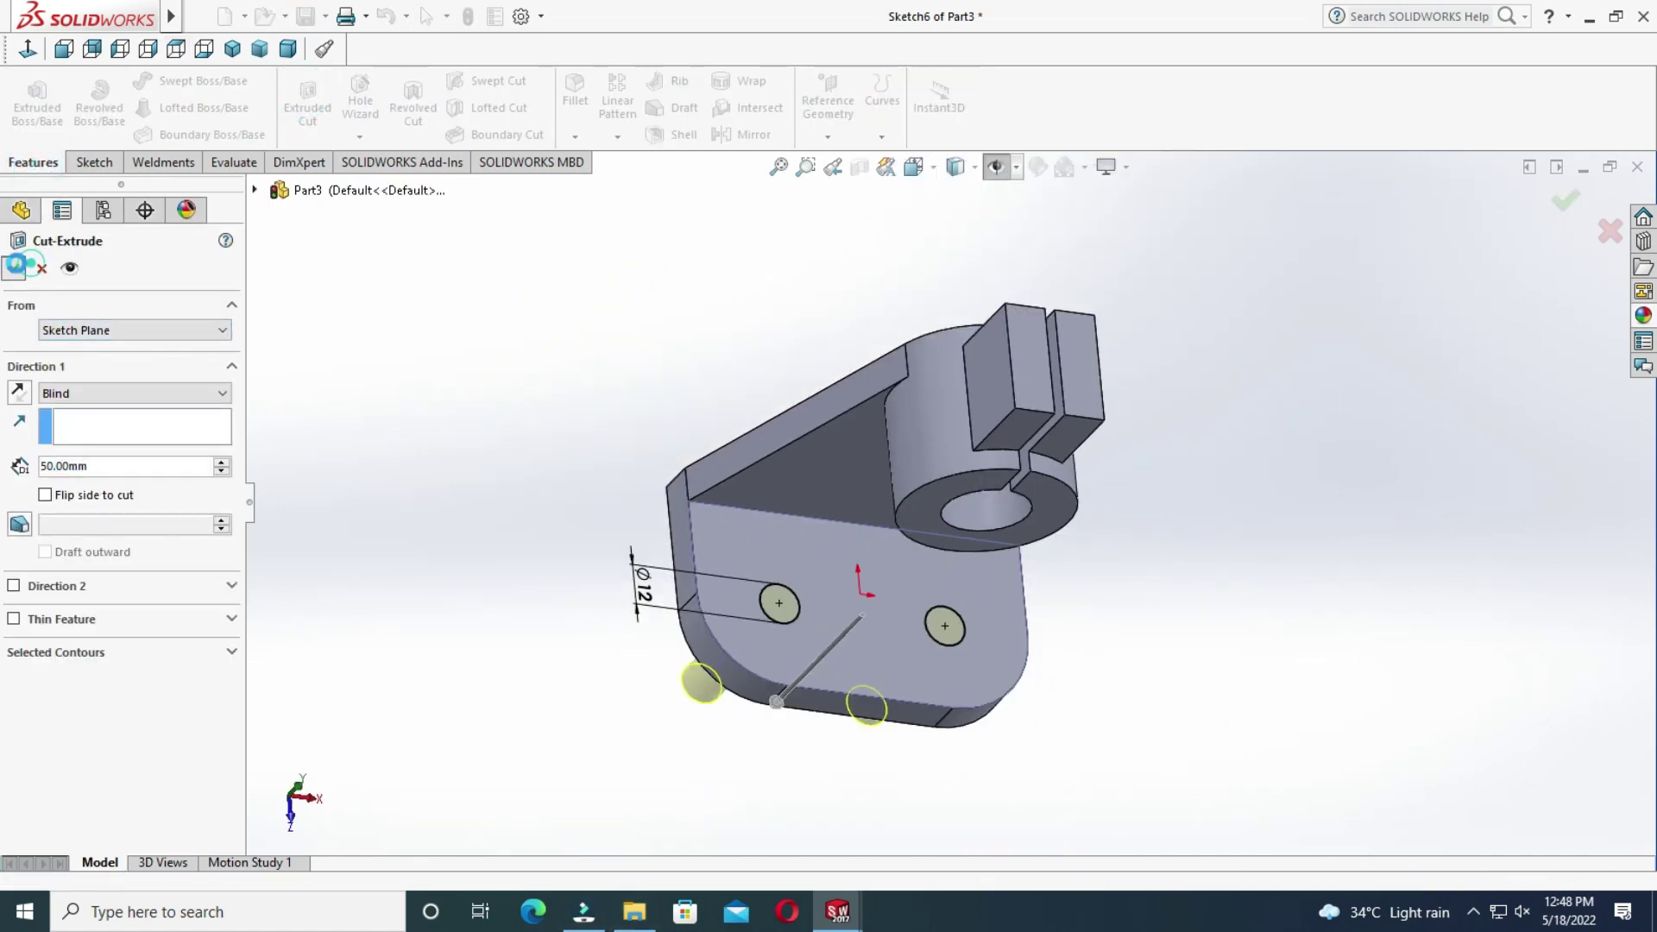
{"action": "mouse_move", "coordinate": [1183, 717]}
{"action": "middle_mouse_down"}
{"action": "mouse_move", "coordinate": [1131, 531]}
{"action": "mouse_move", "coordinate": [1121, 556]}
{"action": "mouse_move", "coordinate": [1276, 473]}
{"action": "mouse_move", "coordinate": [1231, 529]}
{"action": "mouse_move", "coordinate": [1101, 432]}
{"action": "middle_mouse_up"}
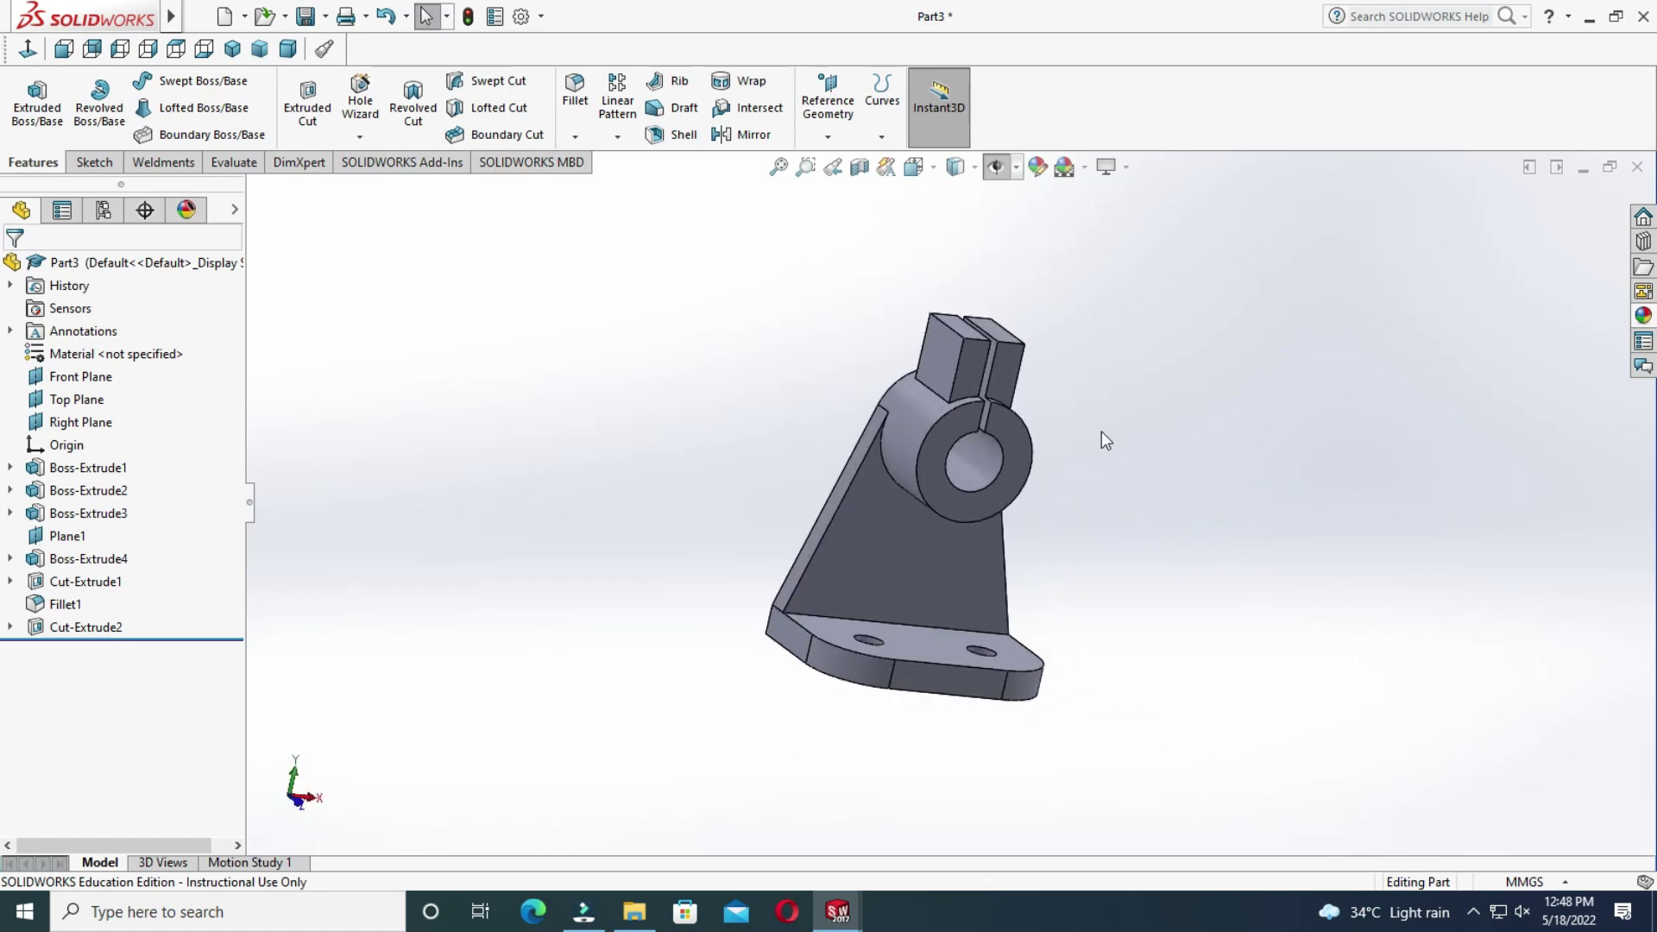
{"action": "scroll", "coordinate": [1101, 432], "scroll_direction": "down", "scroll_amount": 2}
Sketch a circle on the clamp block's front face, viewed Normal To.
{"action": "left_click", "coordinate": [925, 370]}
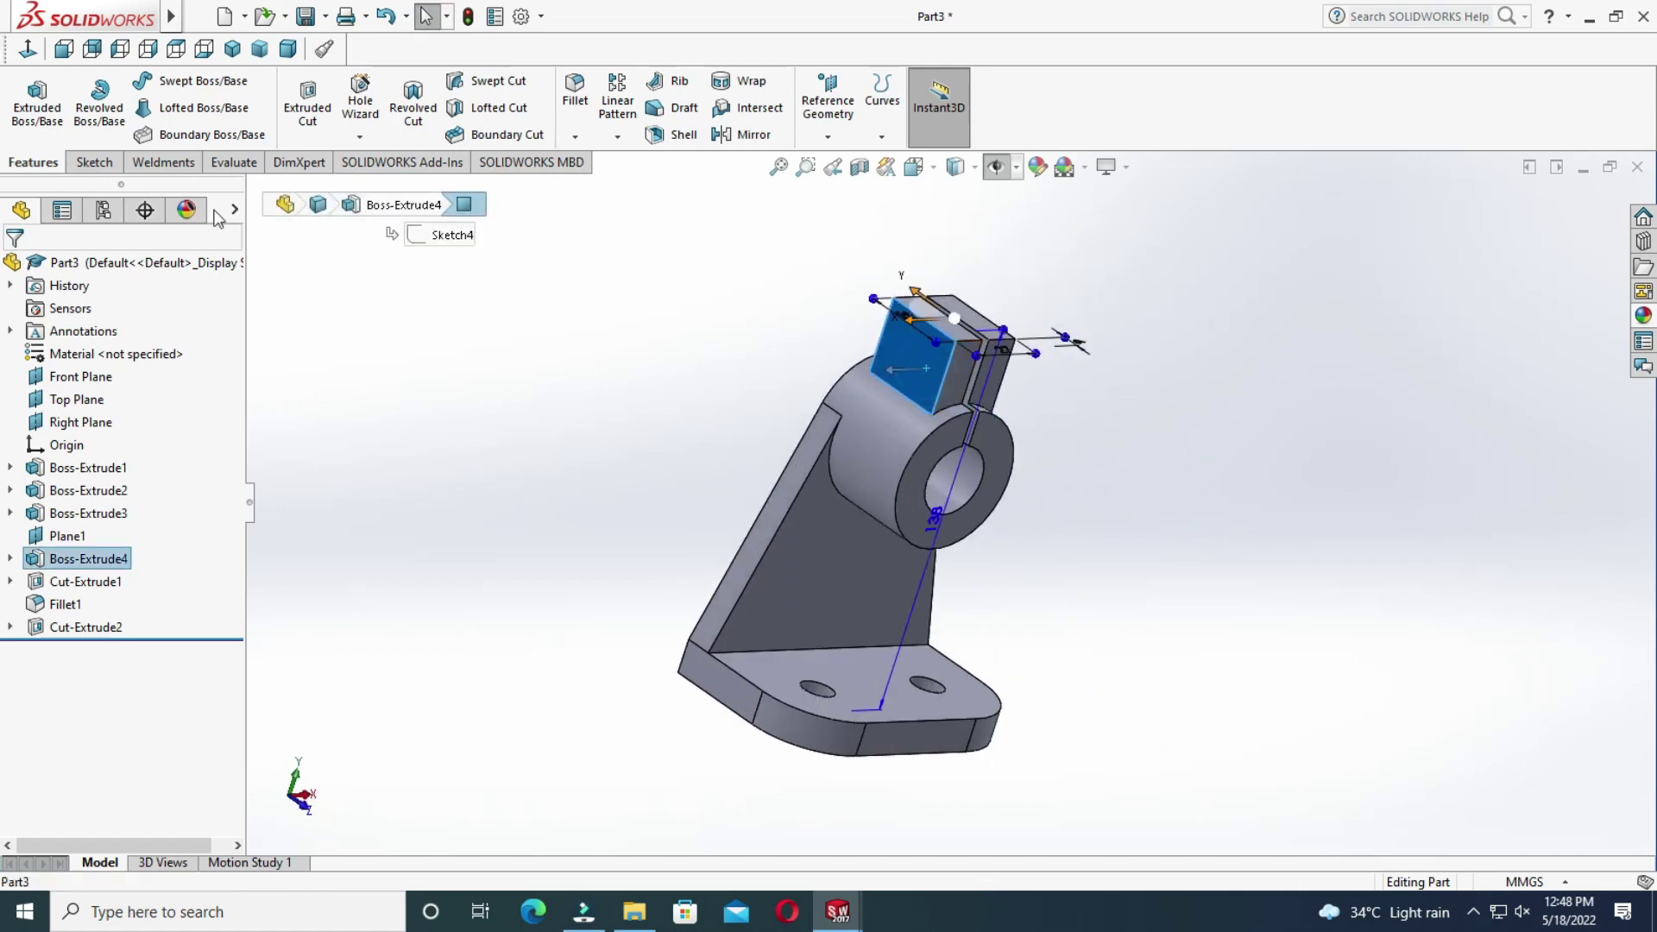
{"action": "left_click", "coordinate": [94, 162]}
{"action": "left_click", "coordinate": [28, 99]}
{"action": "left_click", "coordinate": [27, 49]}
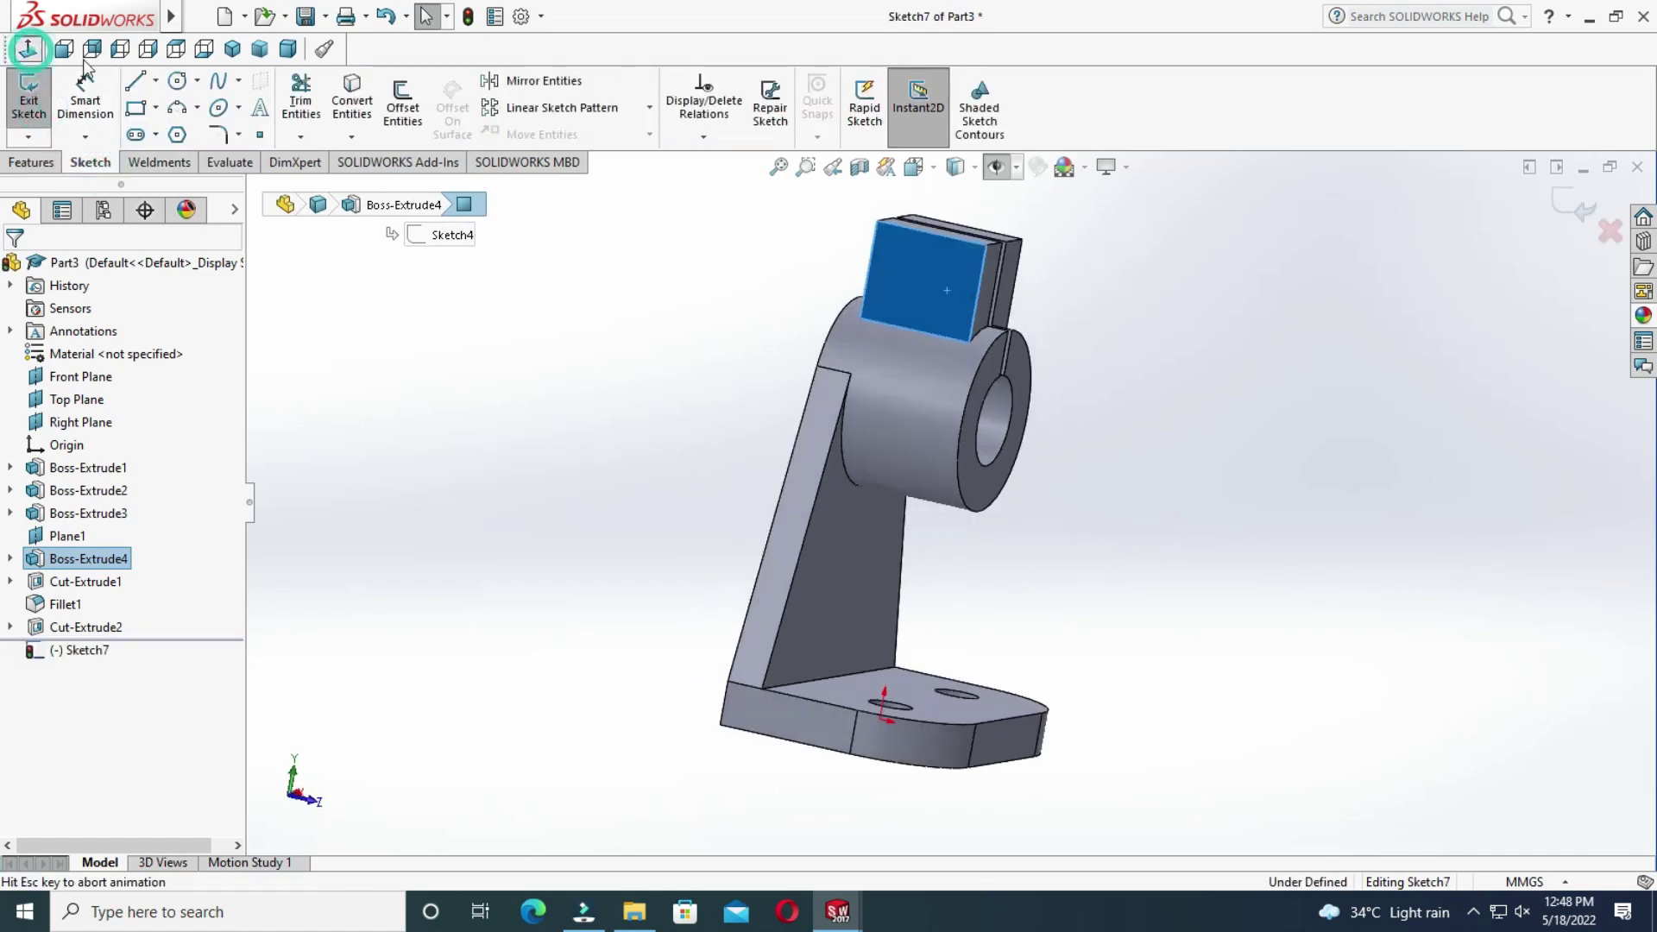
{"action": "left_click", "coordinate": [177, 81]}
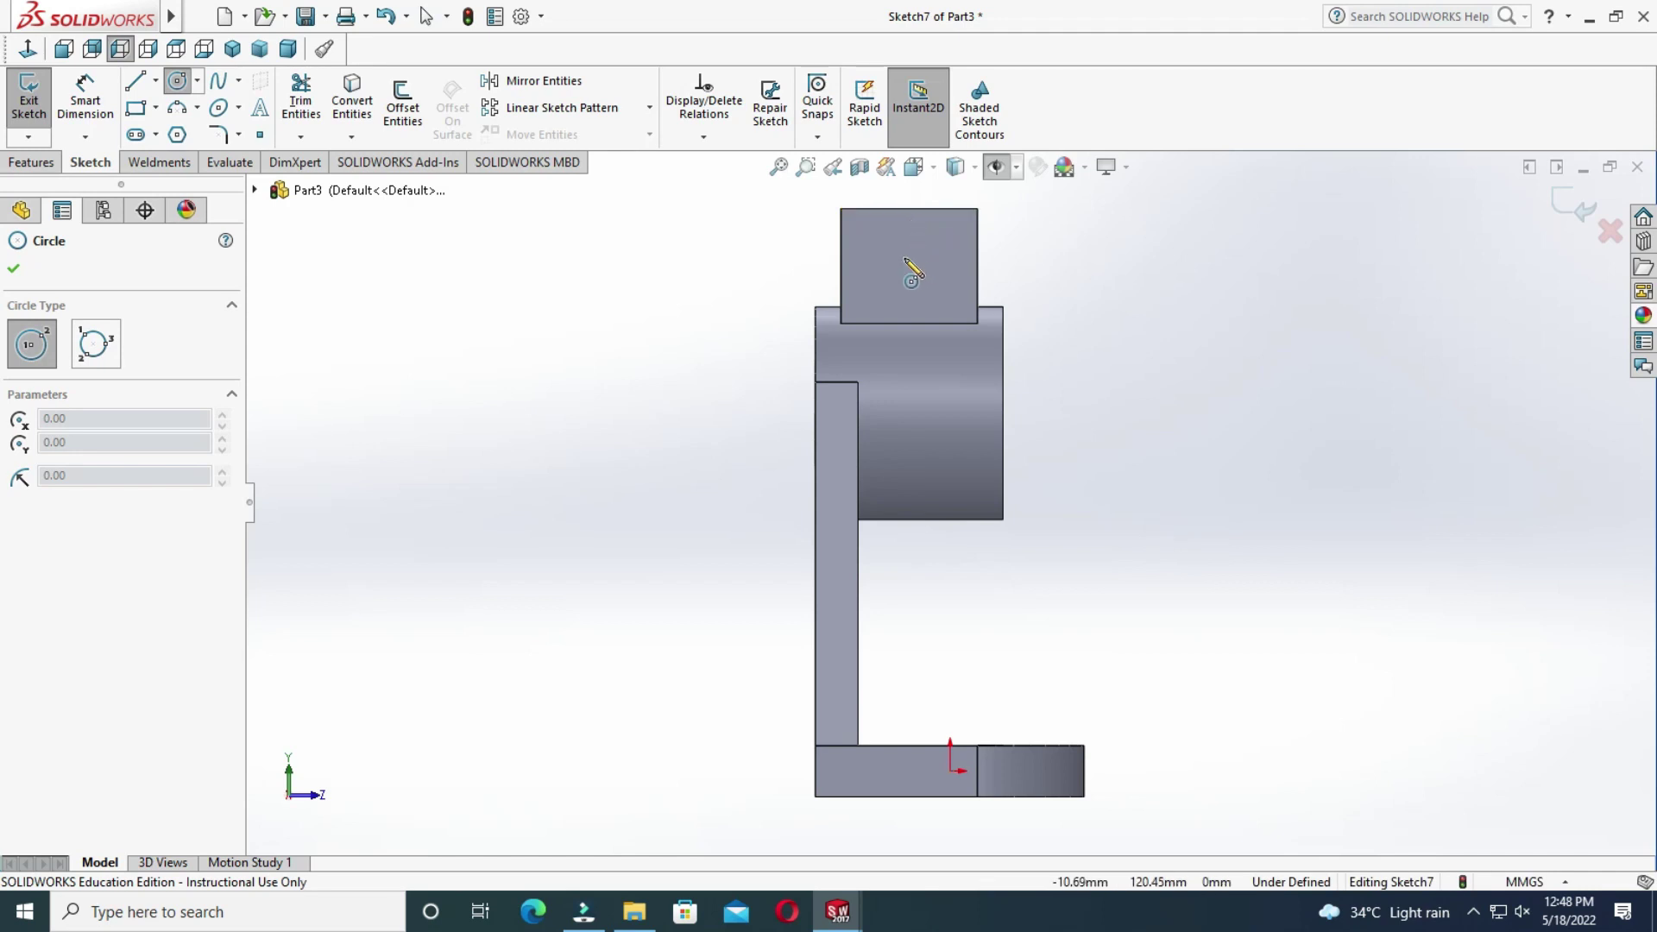
{"action": "left_click", "coordinate": [905, 257]}
{"action": "key", "text": "Escape"}
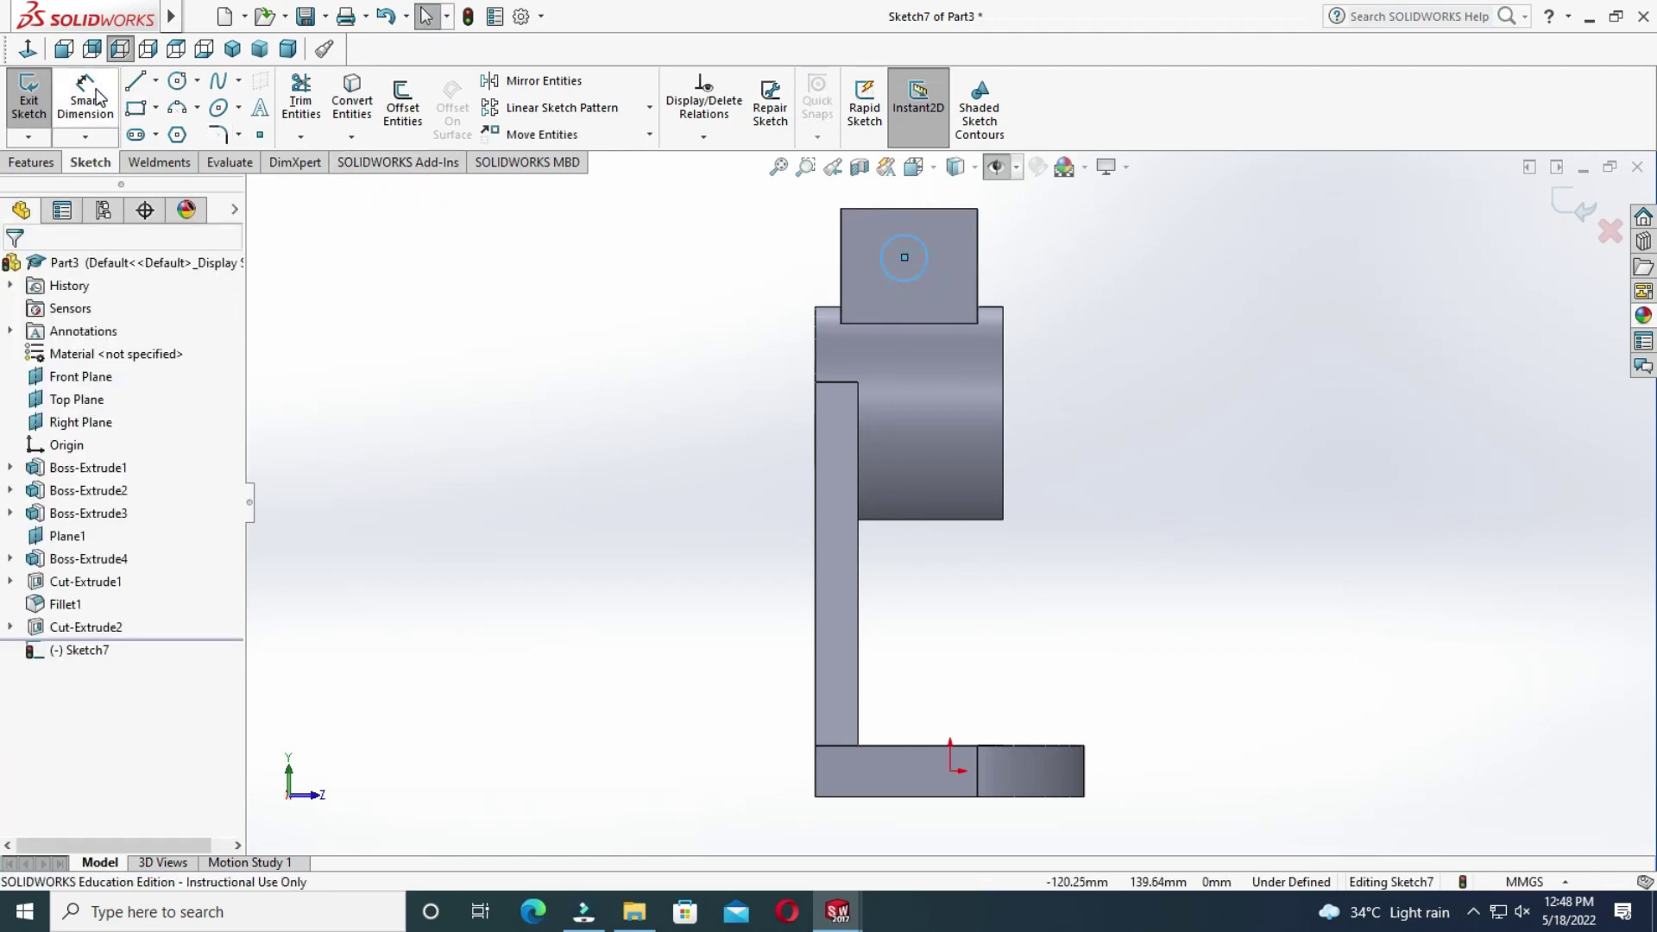
Locate the circle centre 12 mm below the block's top edge and 16 mm horizontally.
{"action": "left_click", "coordinate": [97, 97]}
{"action": "left_click", "coordinate": [897, 208]}
{"action": "left_click", "coordinate": [904, 257]}
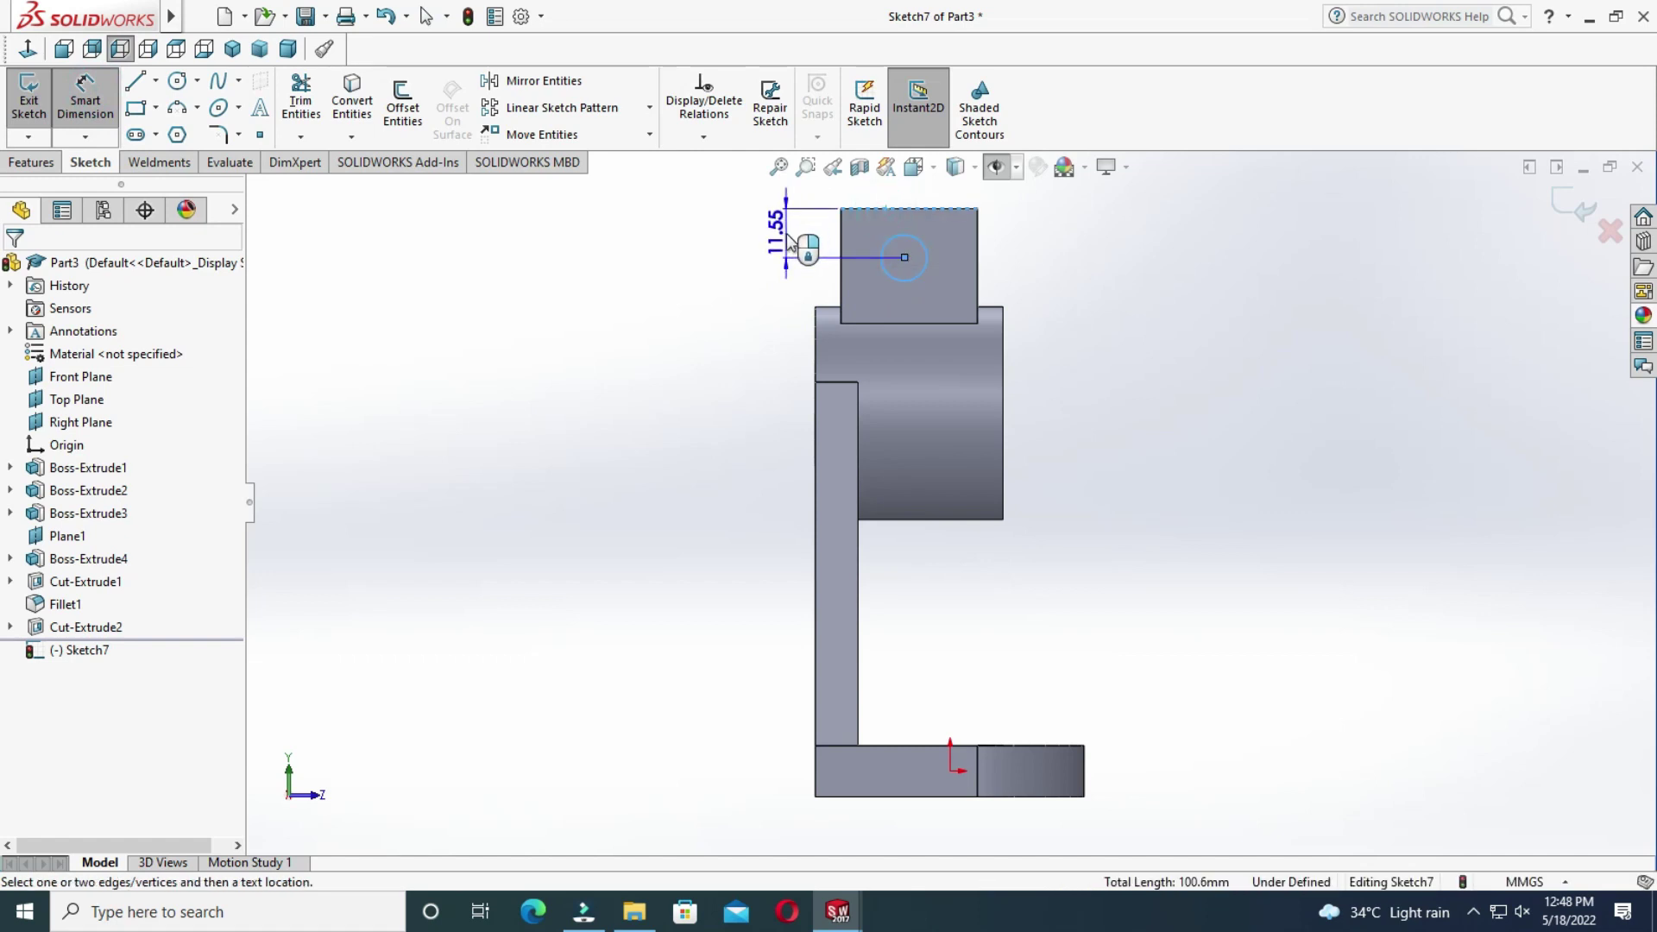
{"action": "left_click", "coordinate": [789, 241]}
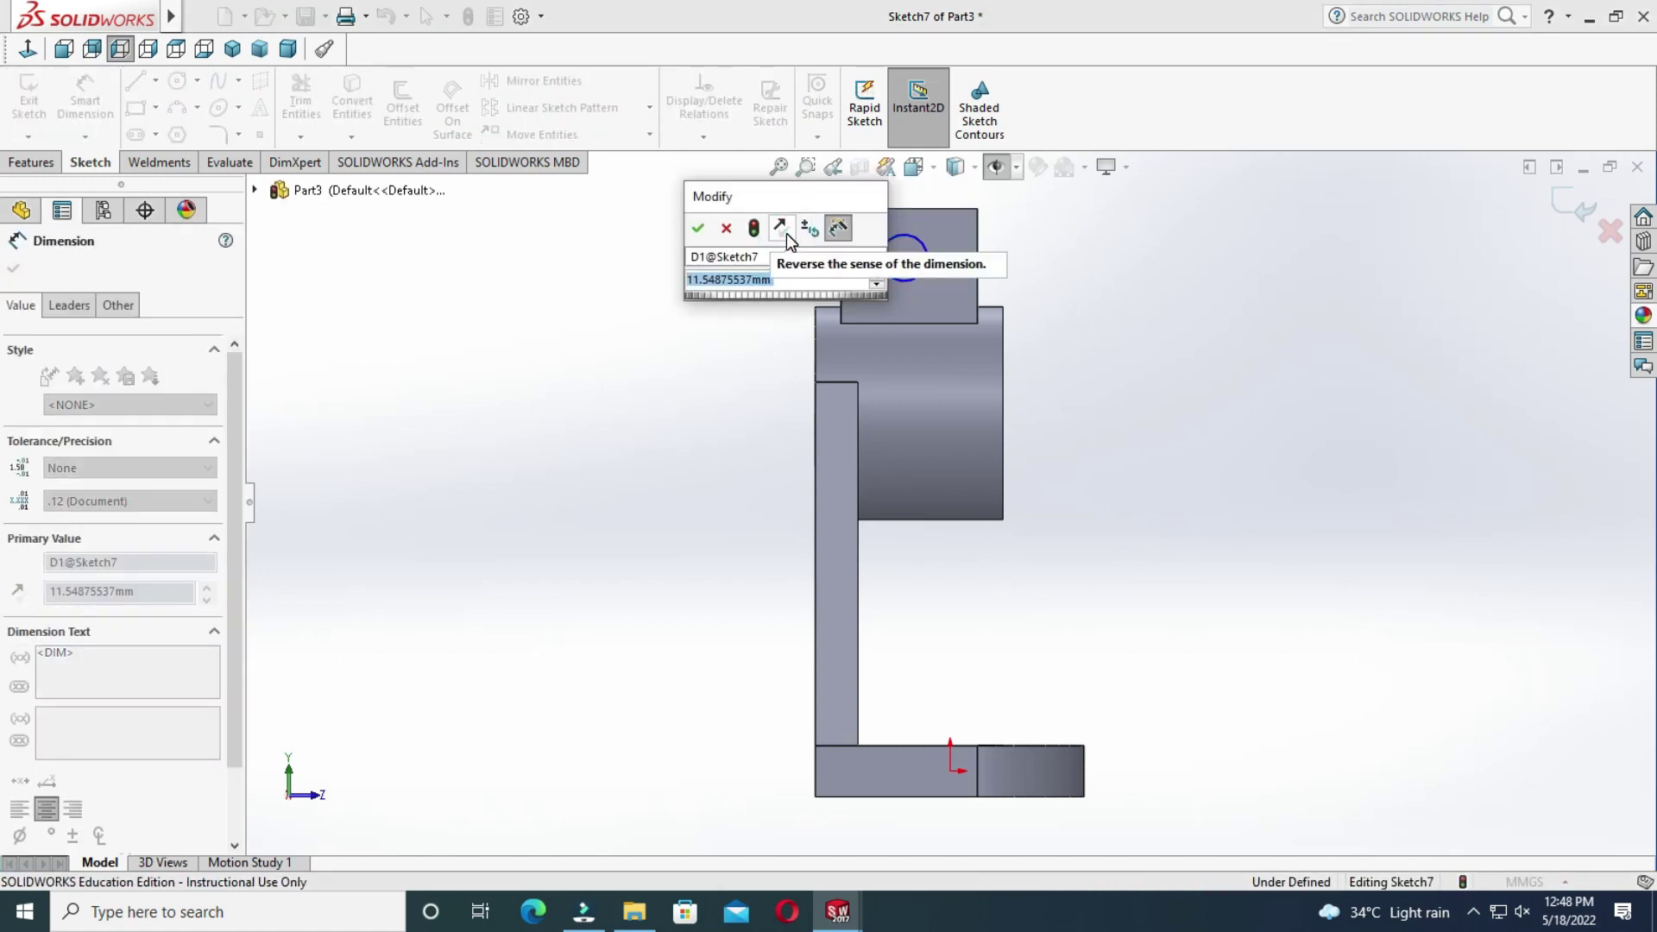
{"action": "type", "text": "12"}
{"action": "key", "text": "Return"}
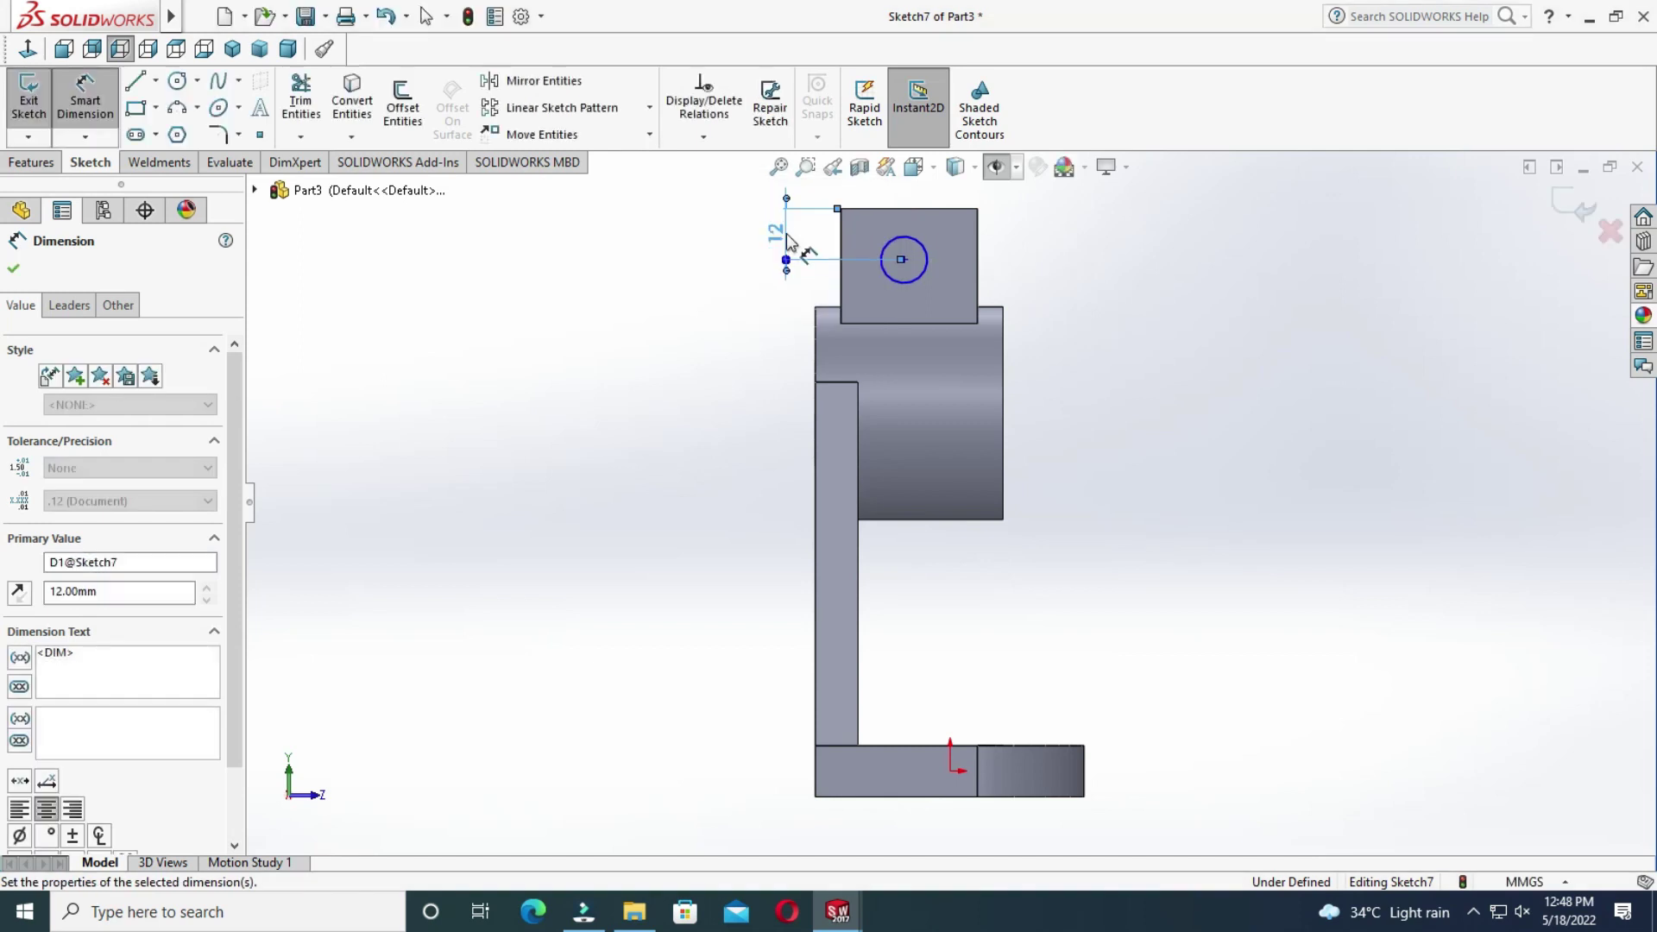
{"action": "left_click", "coordinate": [904, 260]}
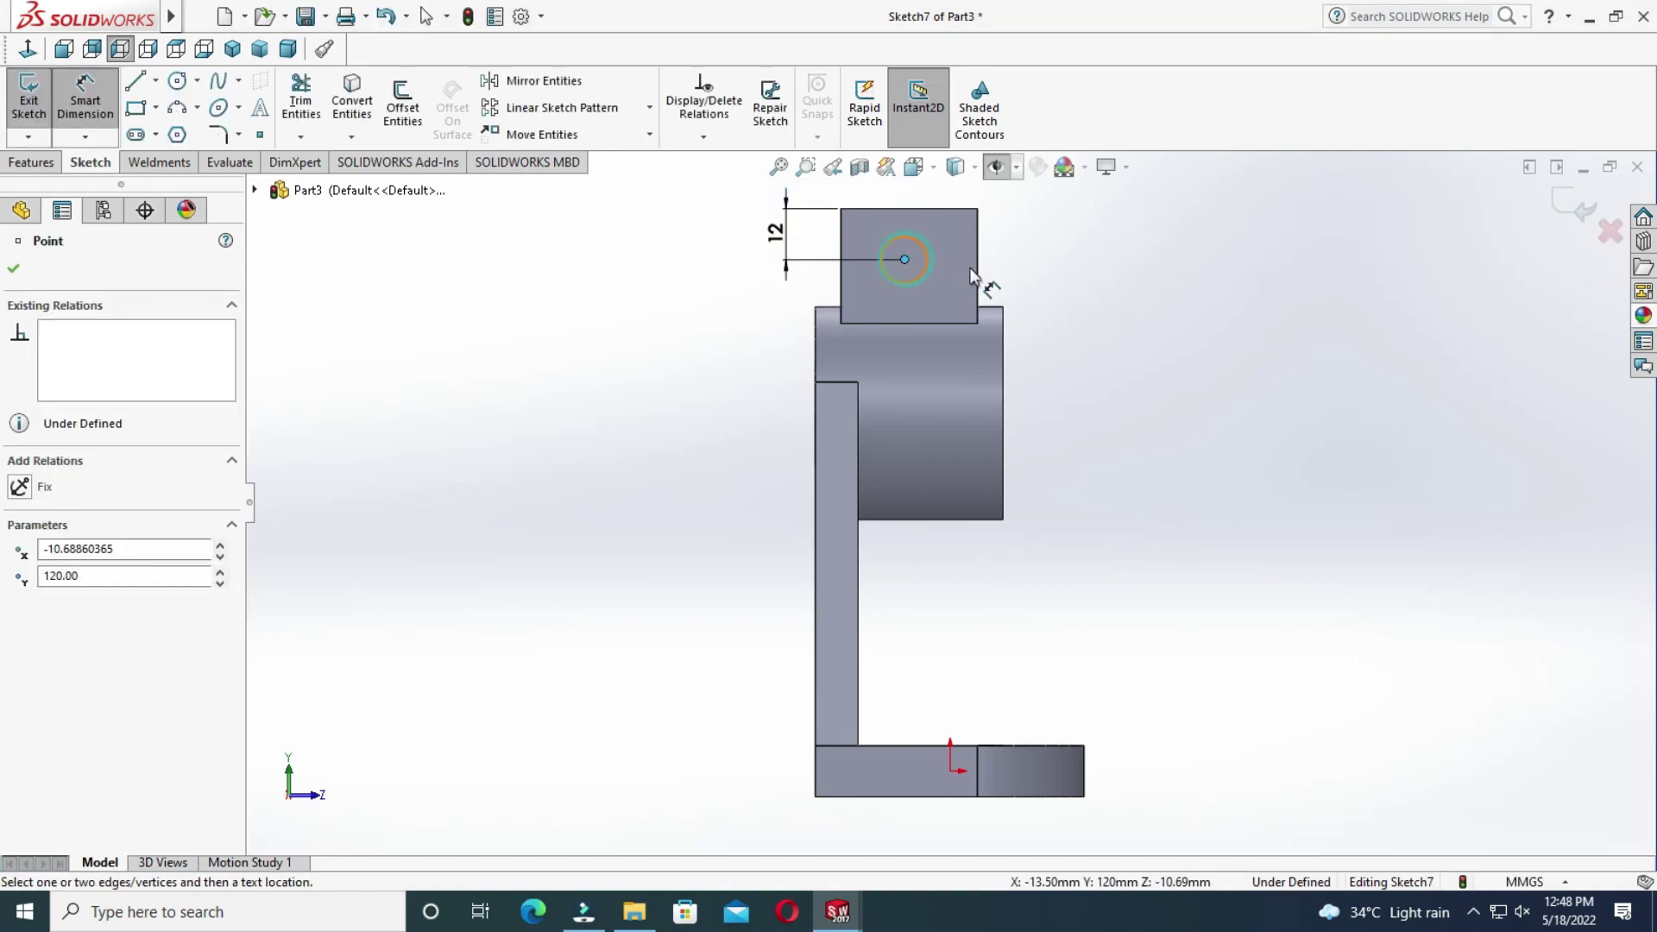
{"action": "left_click", "coordinate": [936, 310]}
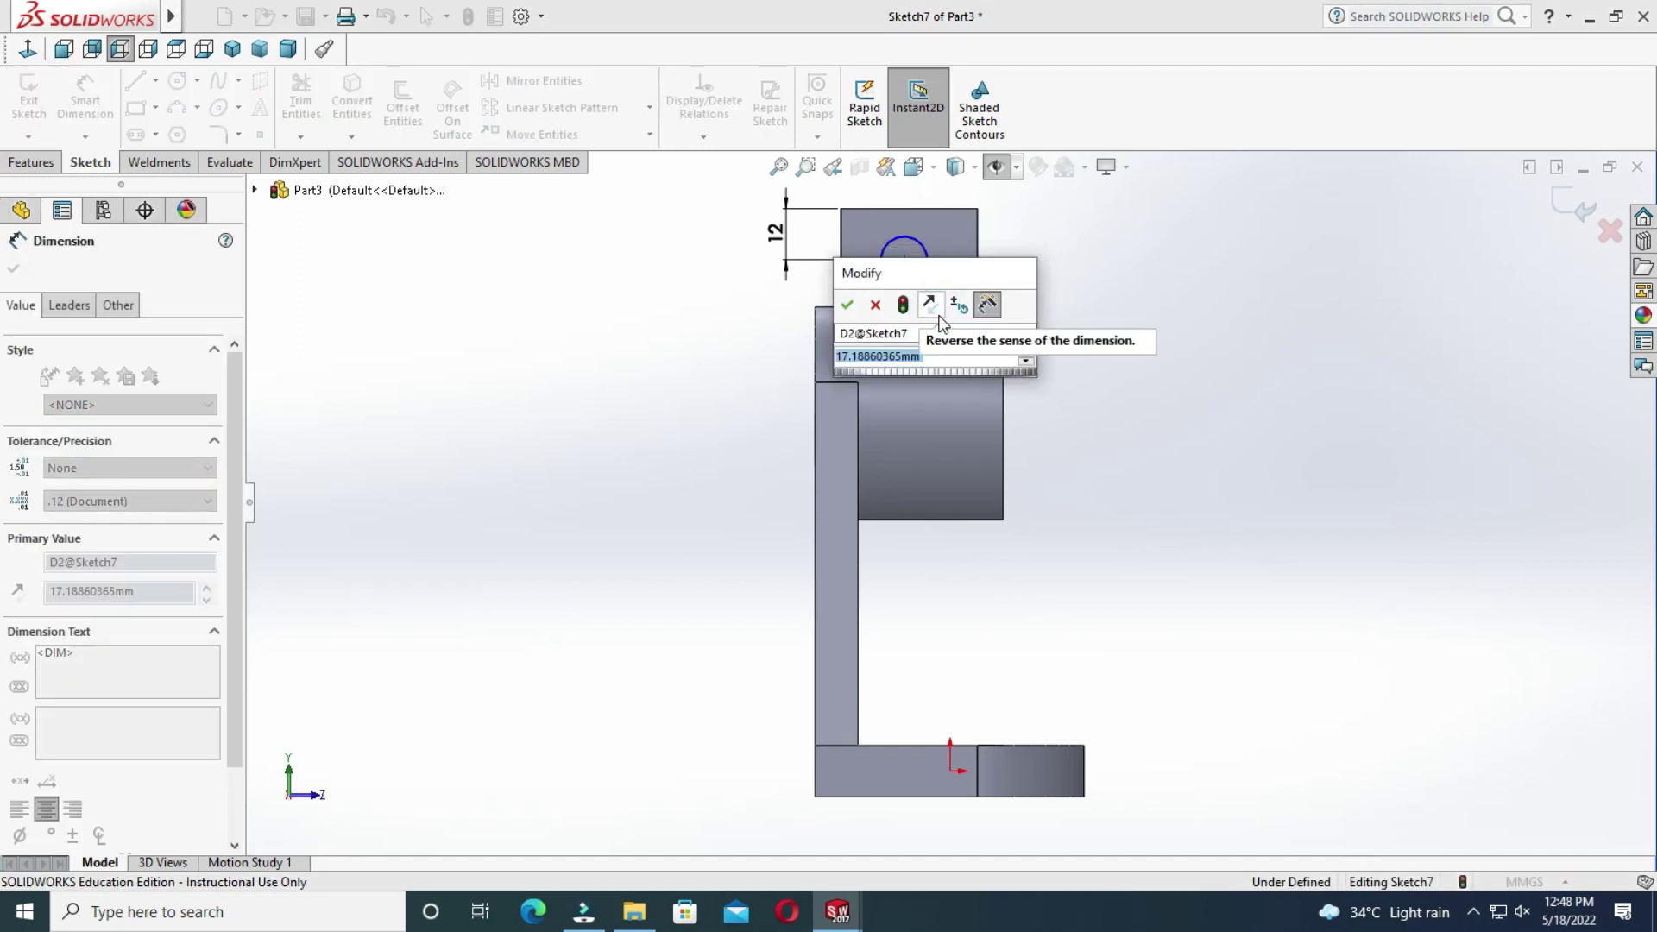
{"action": "type", "text": "16"}
{"action": "key", "text": "Return"}
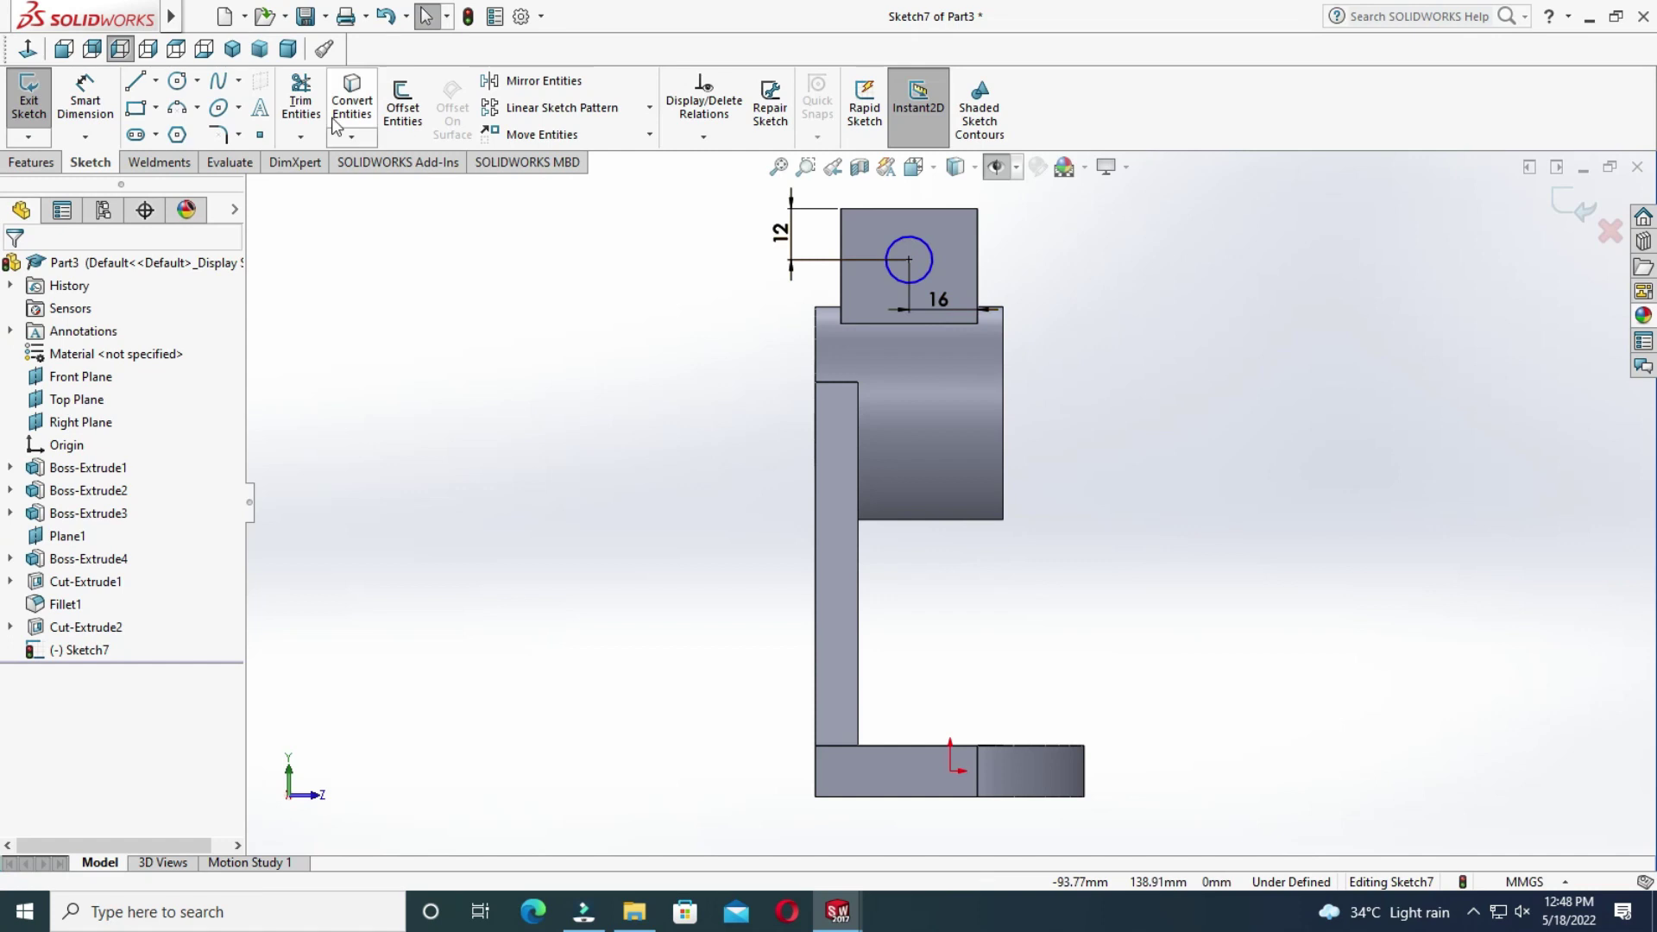
Set the circle diameter to 12 mm and cut it through the clamp block.
{"action": "left_click", "coordinate": [85, 102]}
{"action": "left_click", "coordinate": [930, 269]}
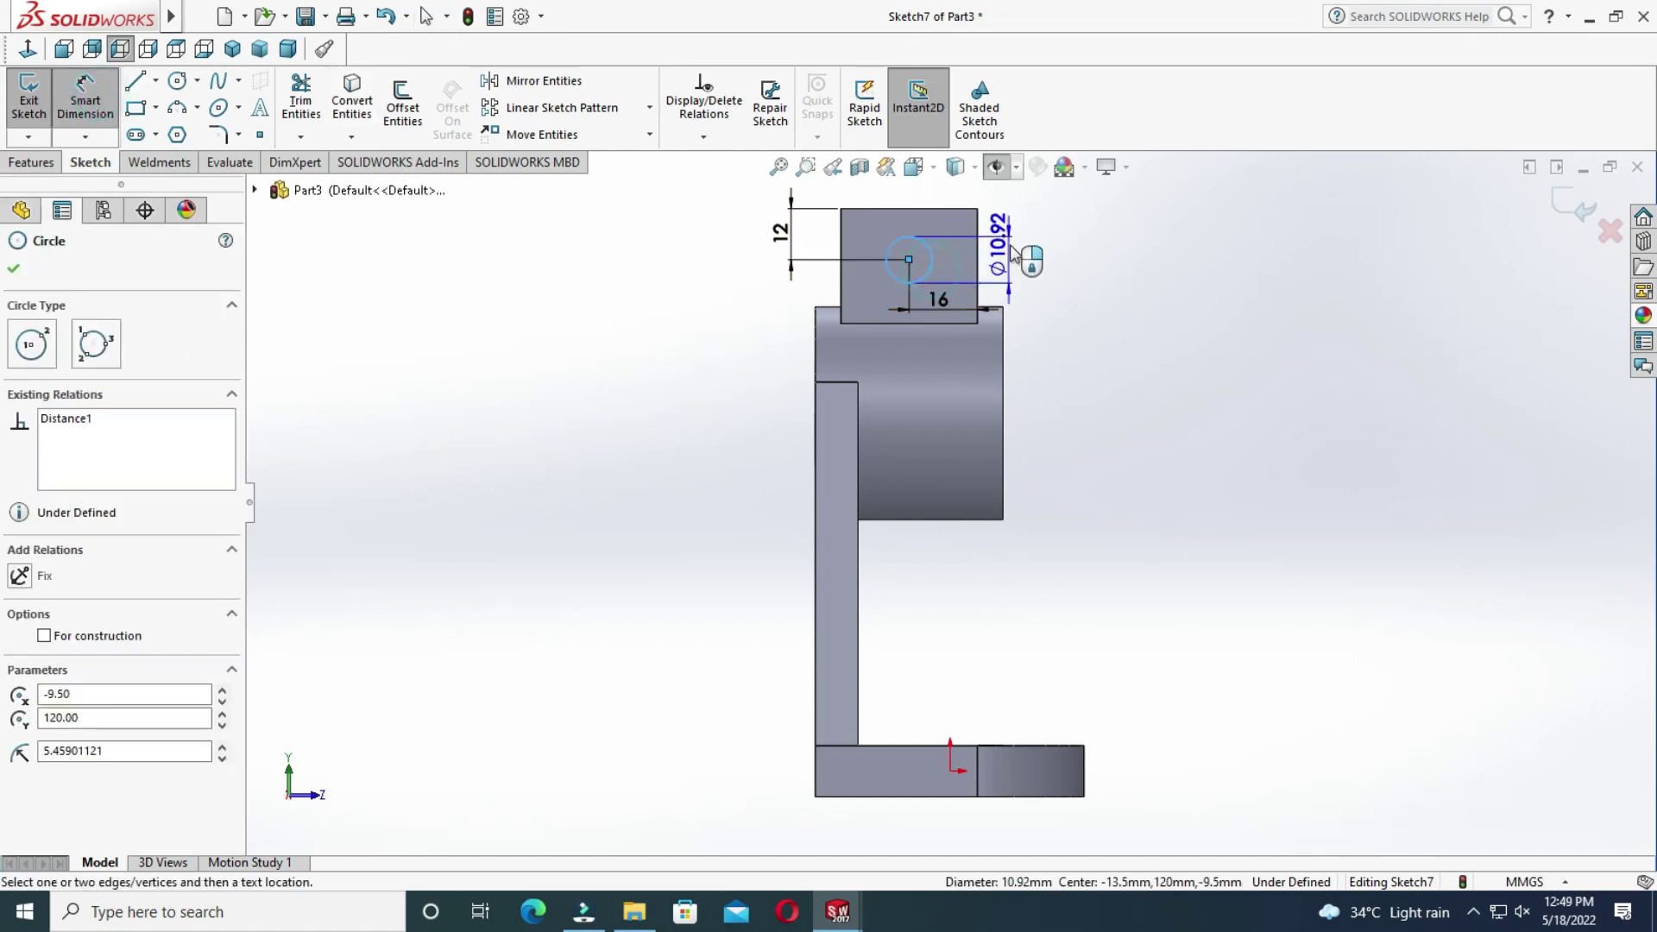
{"action": "left_click", "coordinate": [1017, 231]}
{"action": "type", "text": "12"}
{"action": "key", "text": "Return"}
{"action": "key", "text": "Escape"}
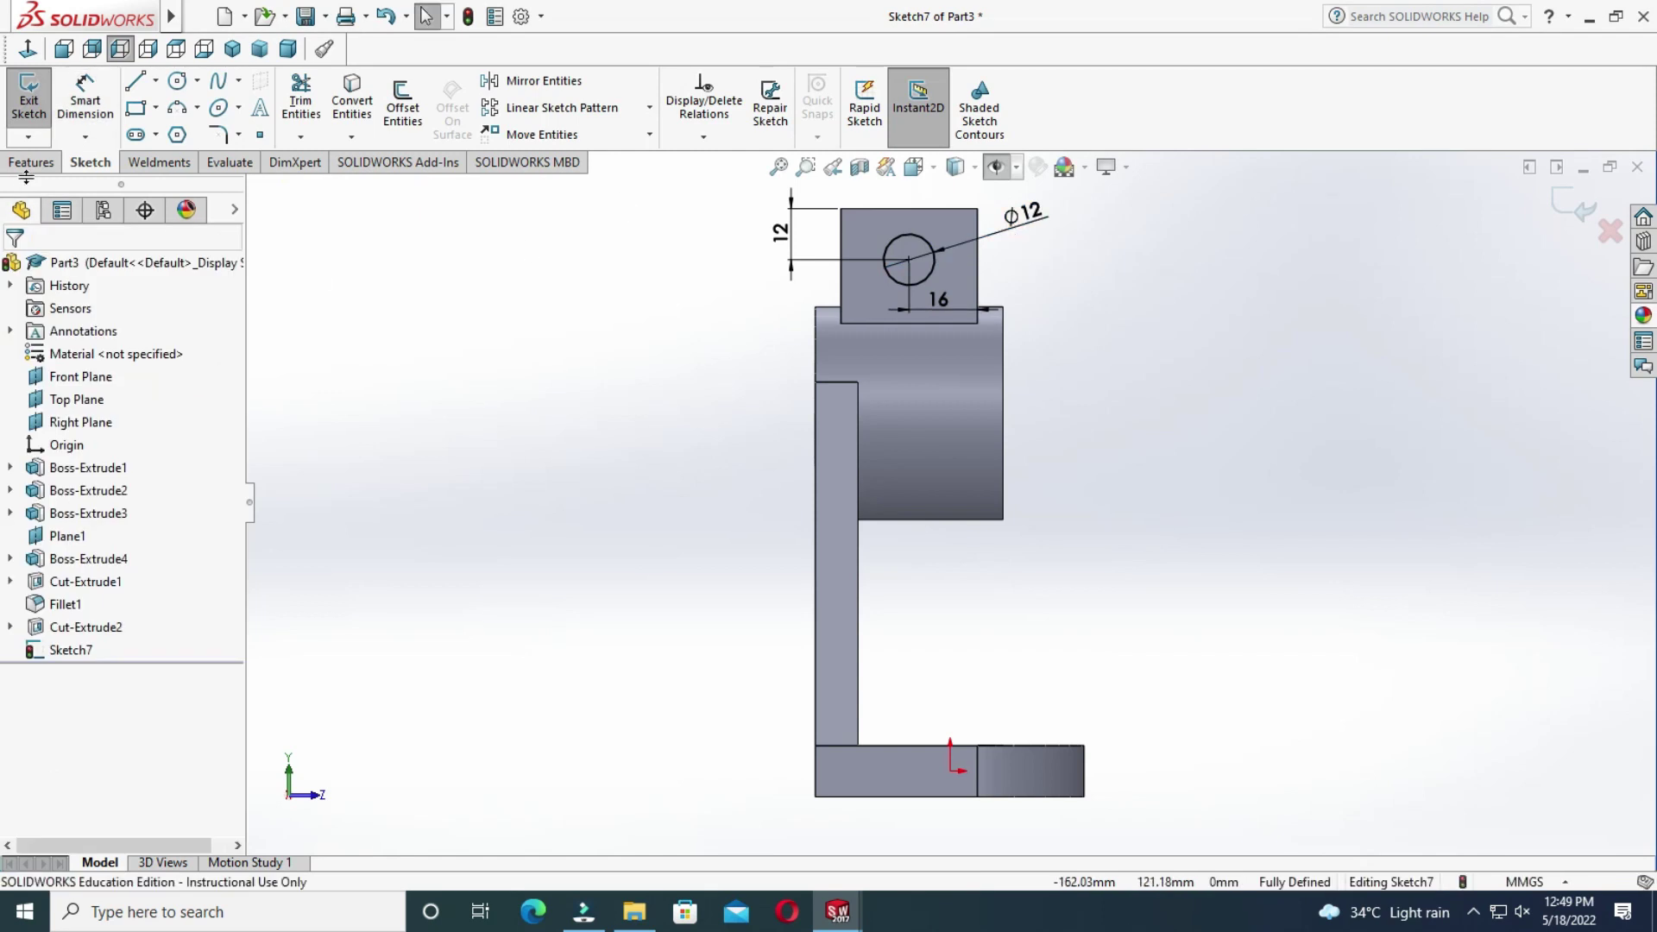
{"action": "left_click", "coordinate": [32, 163]}
{"action": "left_click", "coordinate": [290, 115]}
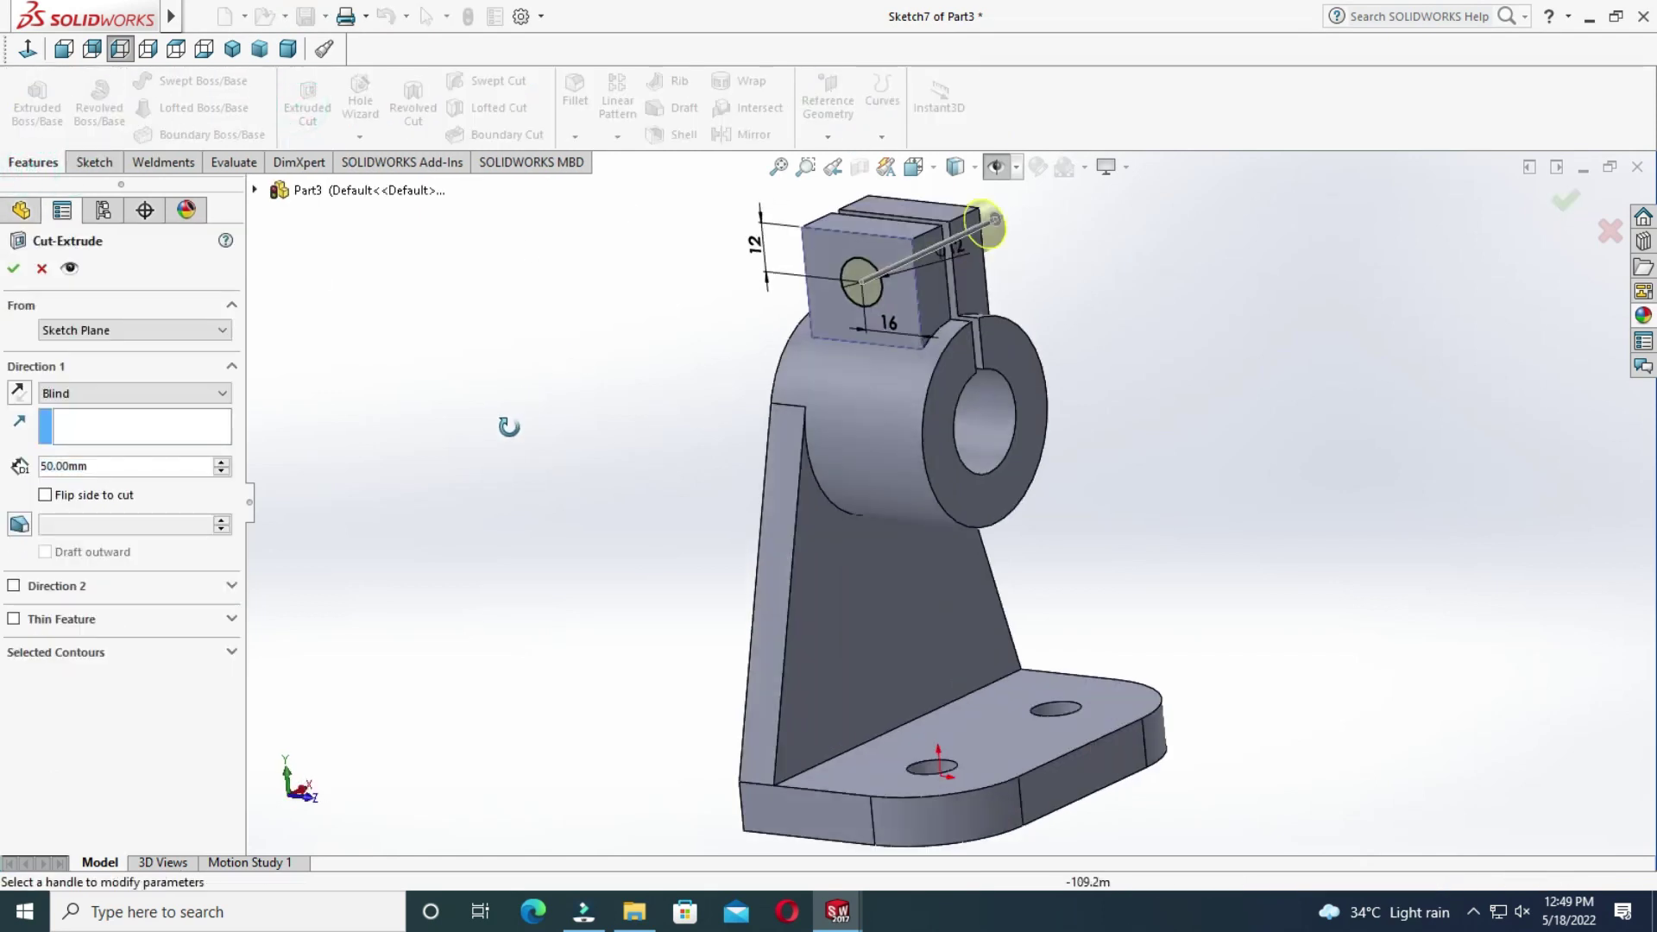
{"action": "left_click", "coordinate": [14, 270]}
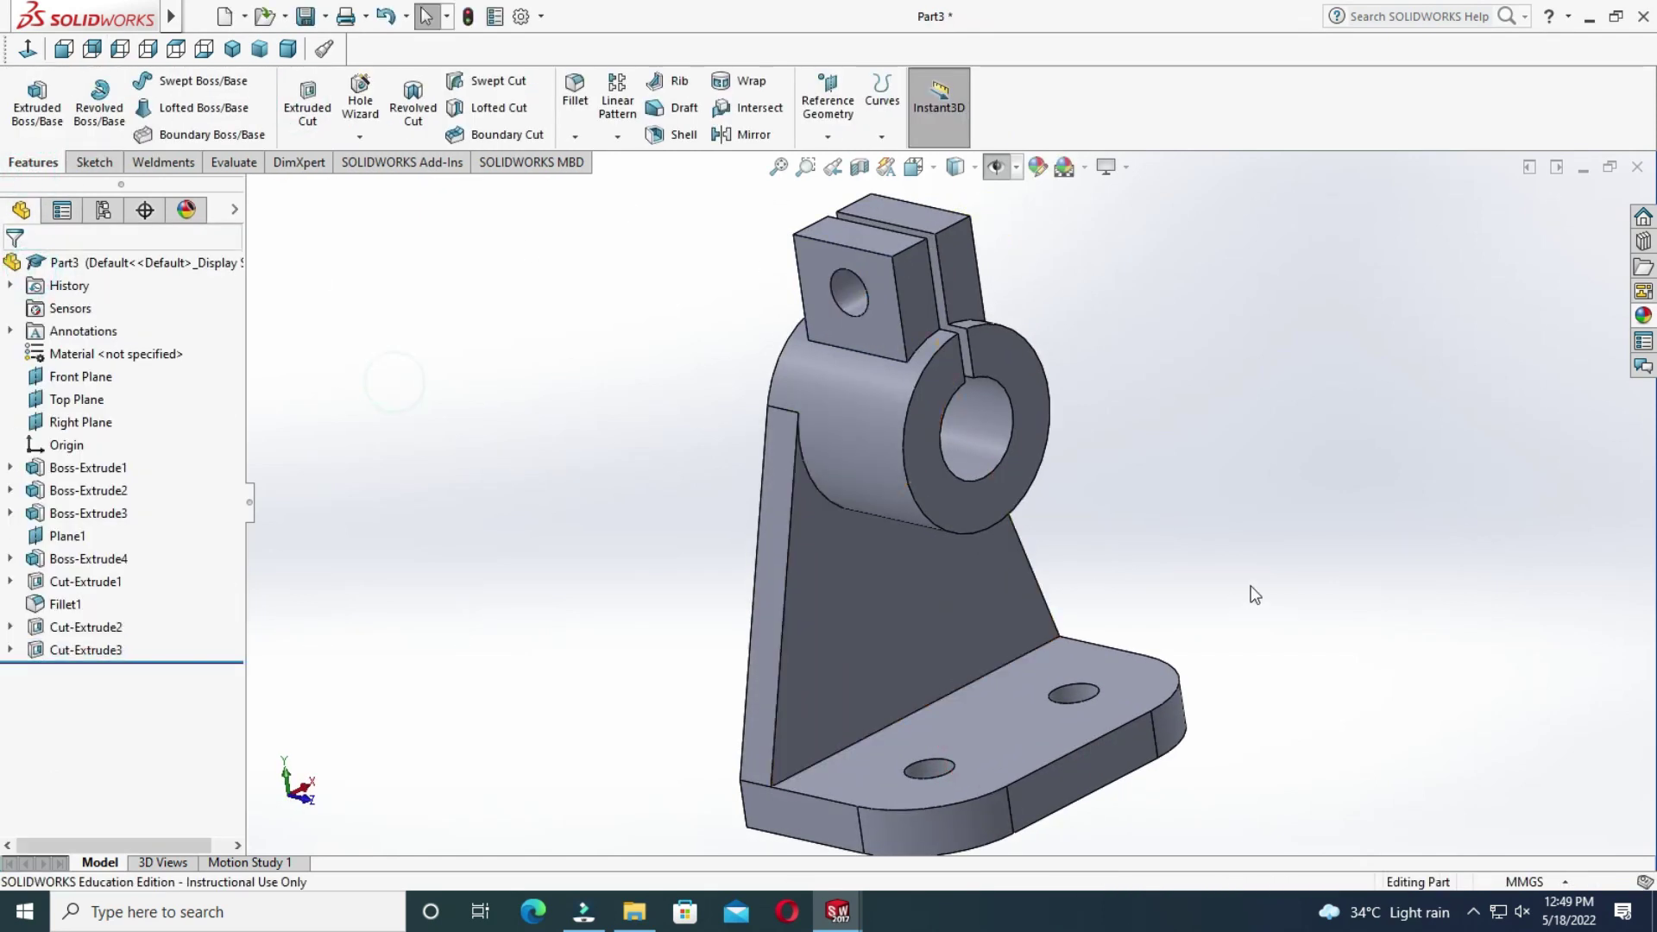
{"action": "middle_click_drag", "start_coordinate": [1256, 593], "coordinate": [1218, 433]}
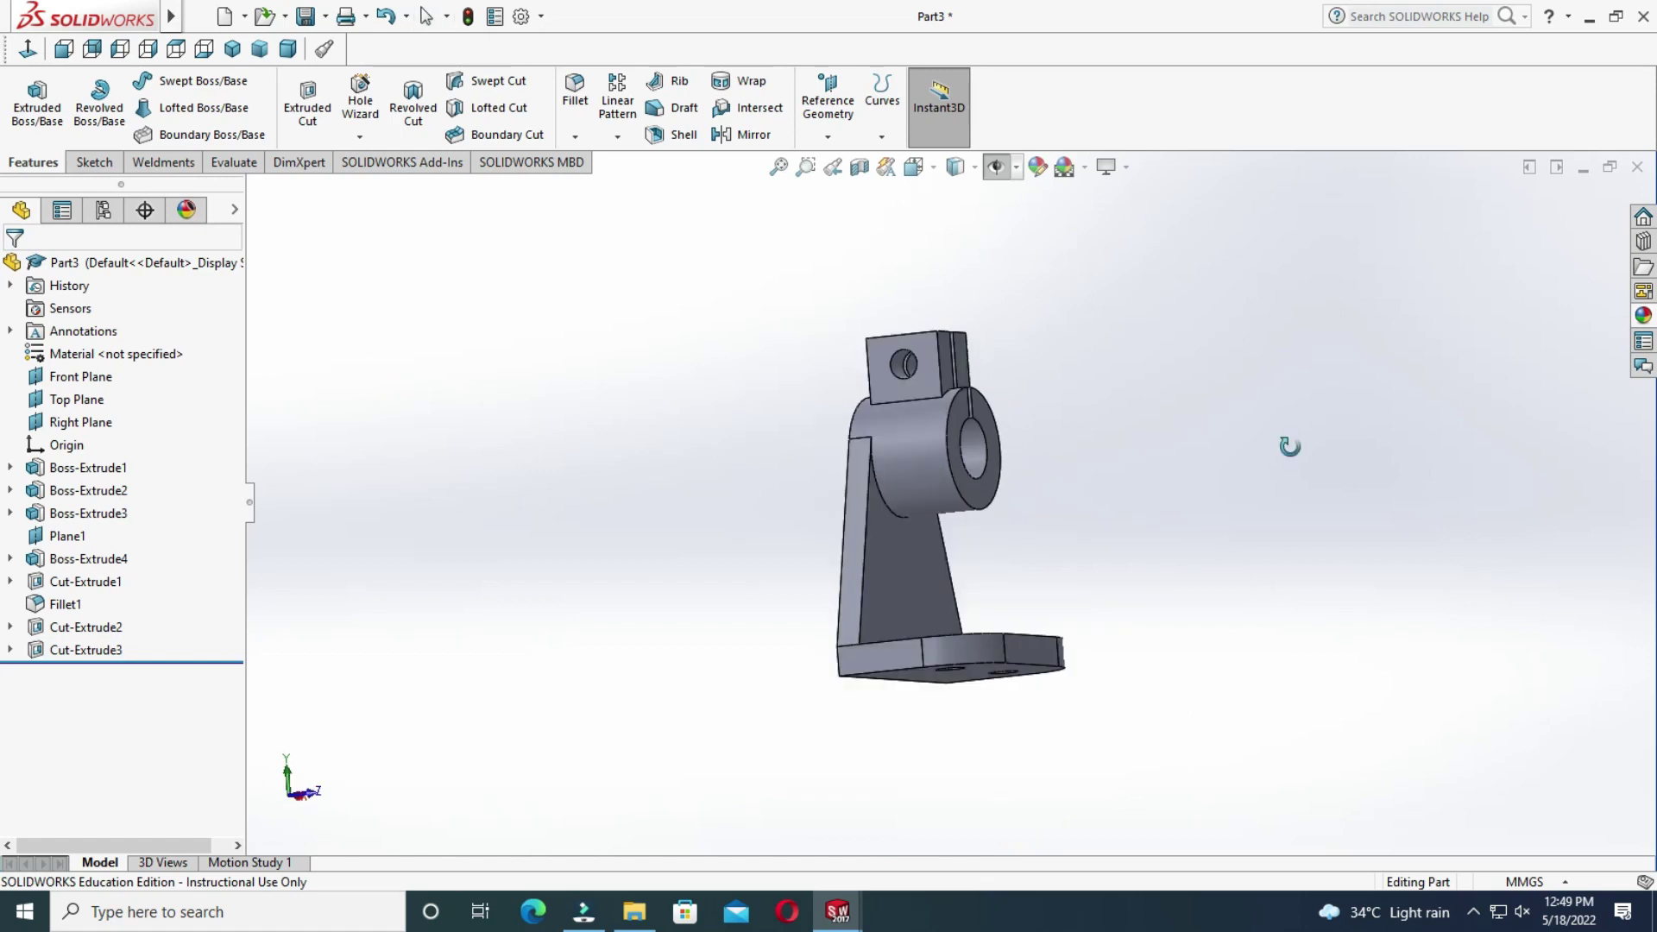
Start a sketch on the Right Plane and view it straight on.
{"action": "left_click", "coordinate": [999, 164]}
{"action": "middle_click_drag", "start_coordinate": [1332, 573], "coordinate": [1371, 656]}
{"action": "left_click", "coordinate": [1029, 526]}
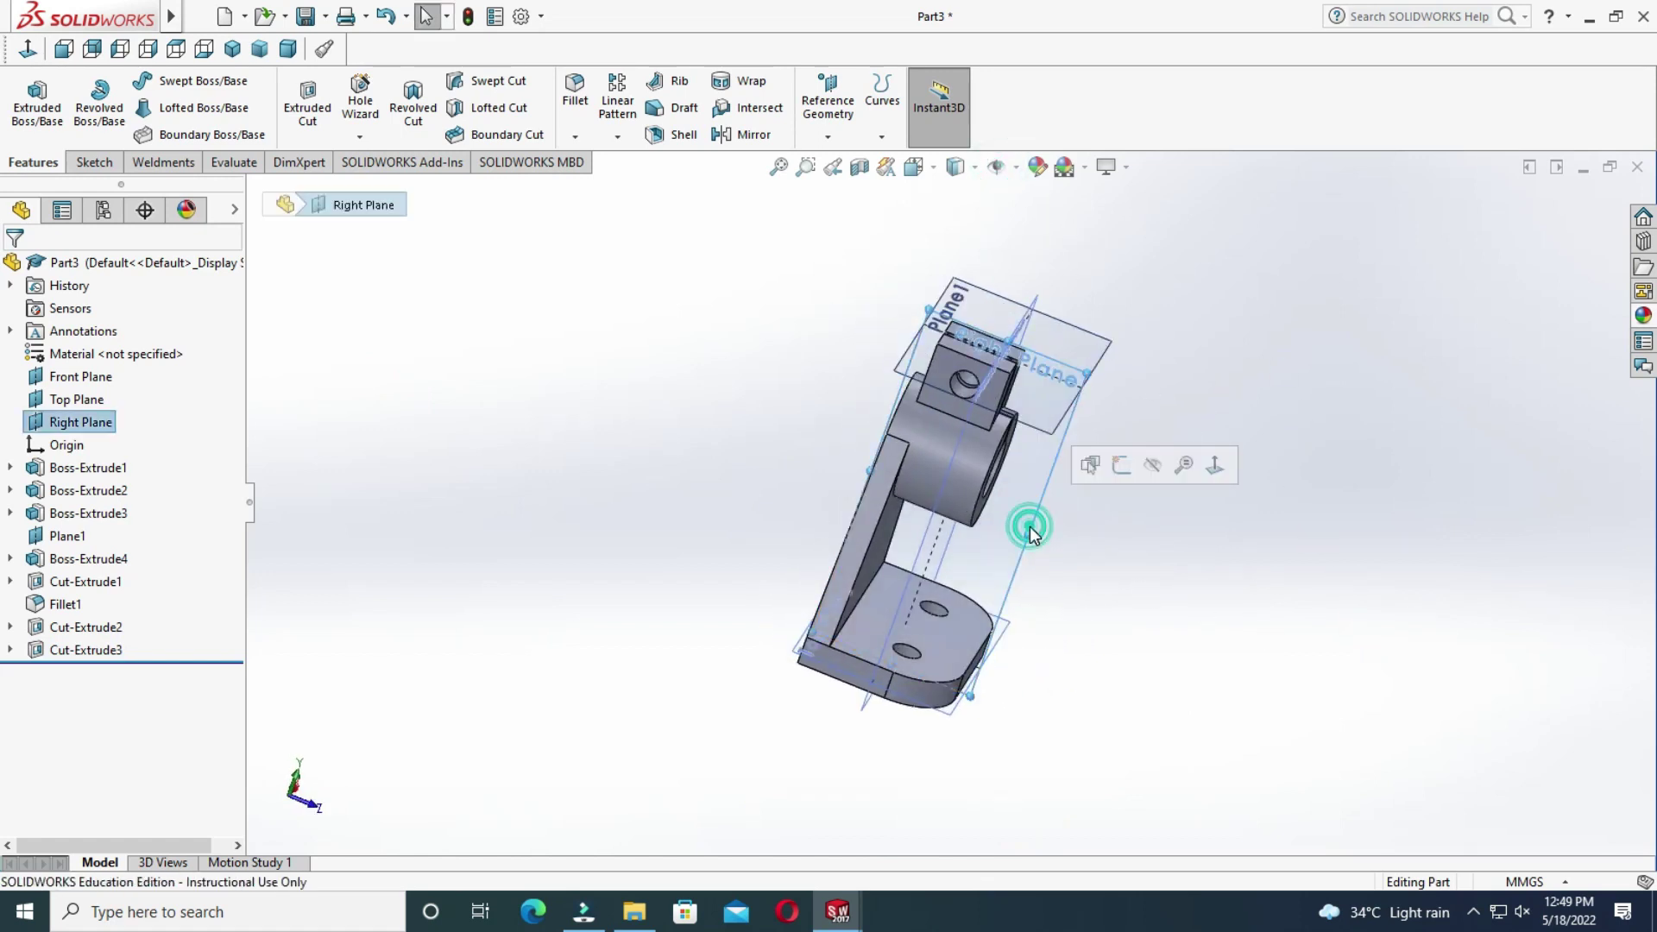
{"action": "left_click", "coordinate": [102, 164]}
{"action": "left_click", "coordinate": [28, 95]}
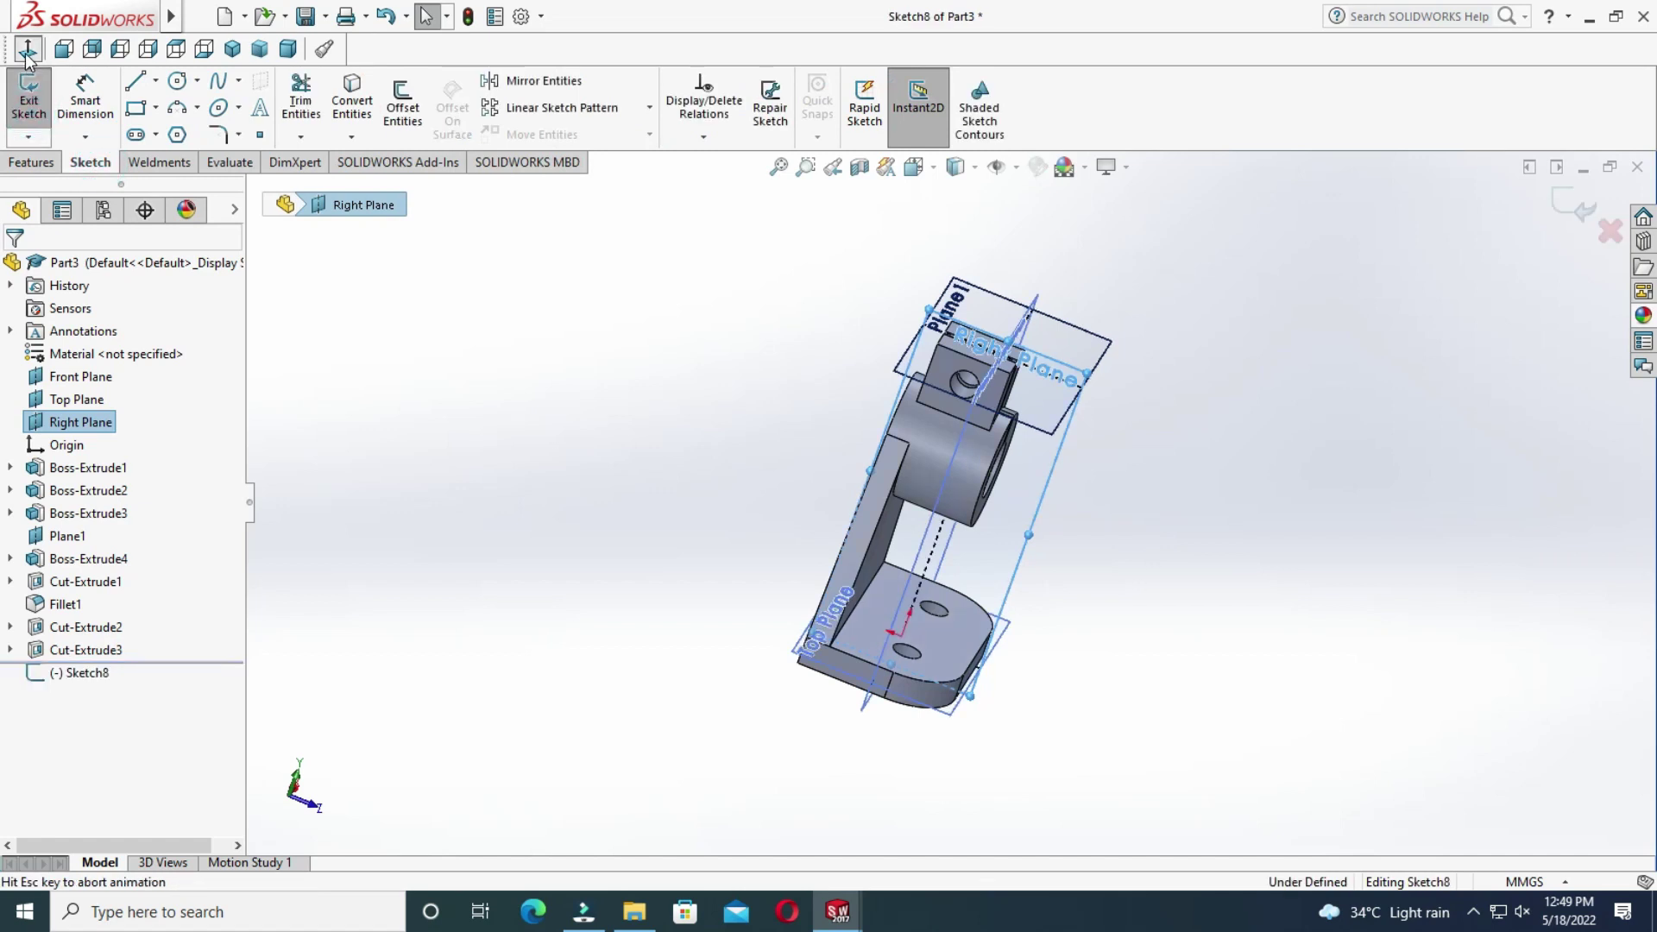
{"action": "left_click", "coordinate": [29, 50]}
Draw a line from the base corner to the boss edge and turn it into a 10 mm rib.
{"action": "left_click", "coordinate": [134, 84]}
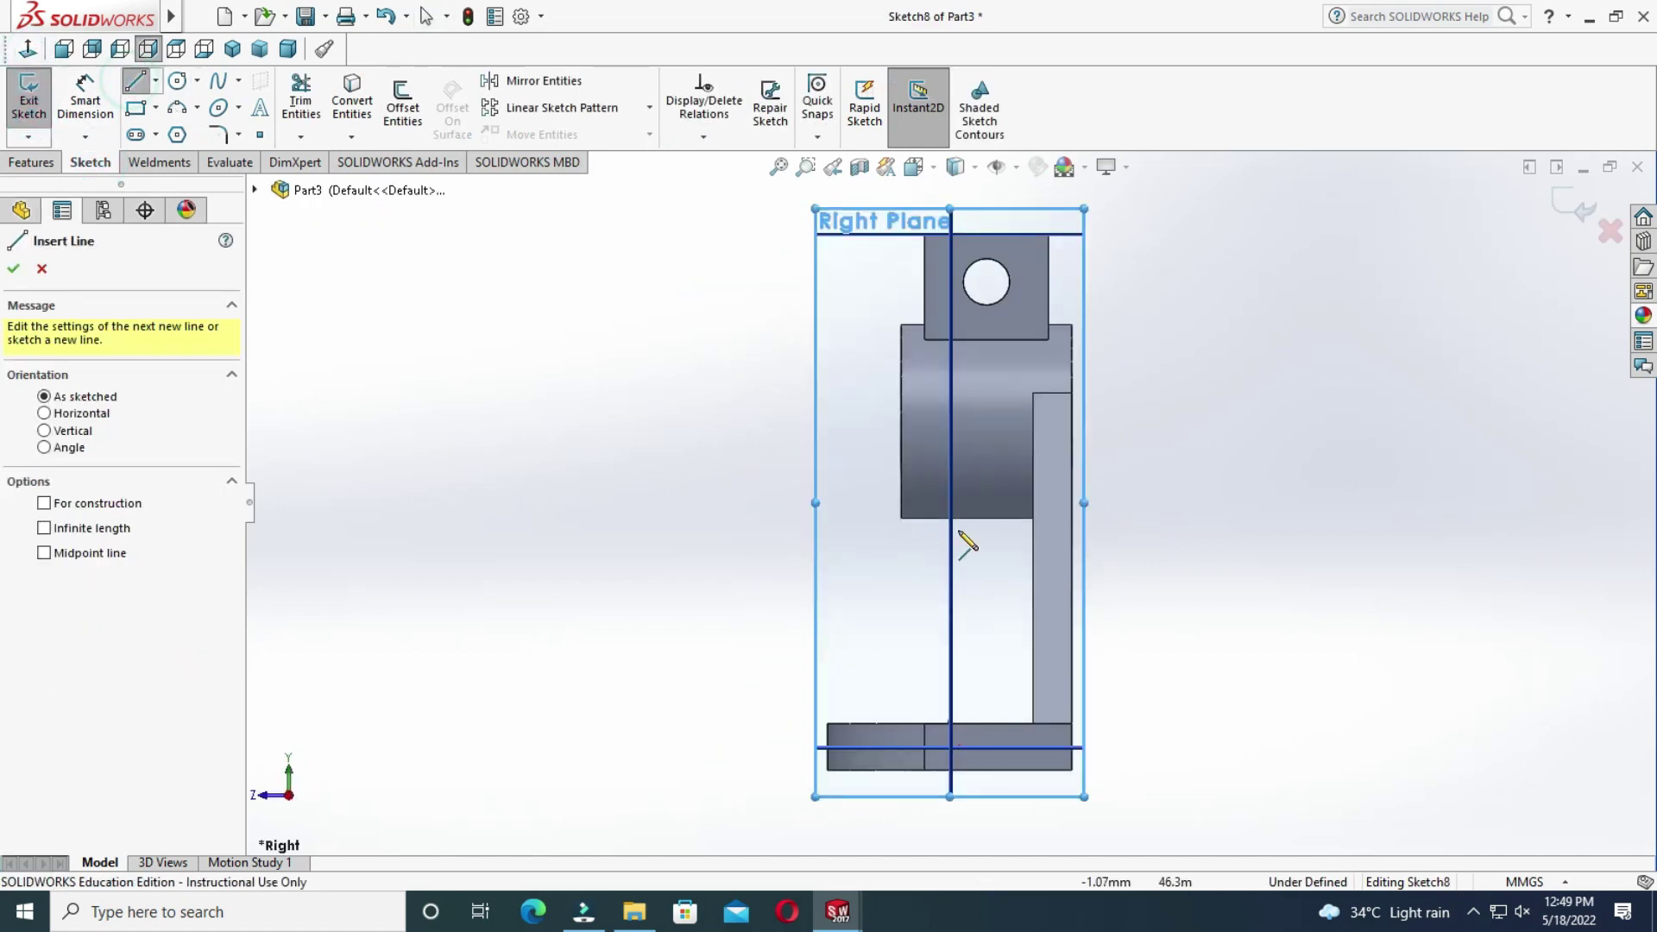
{"action": "left_click", "coordinate": [827, 723]}
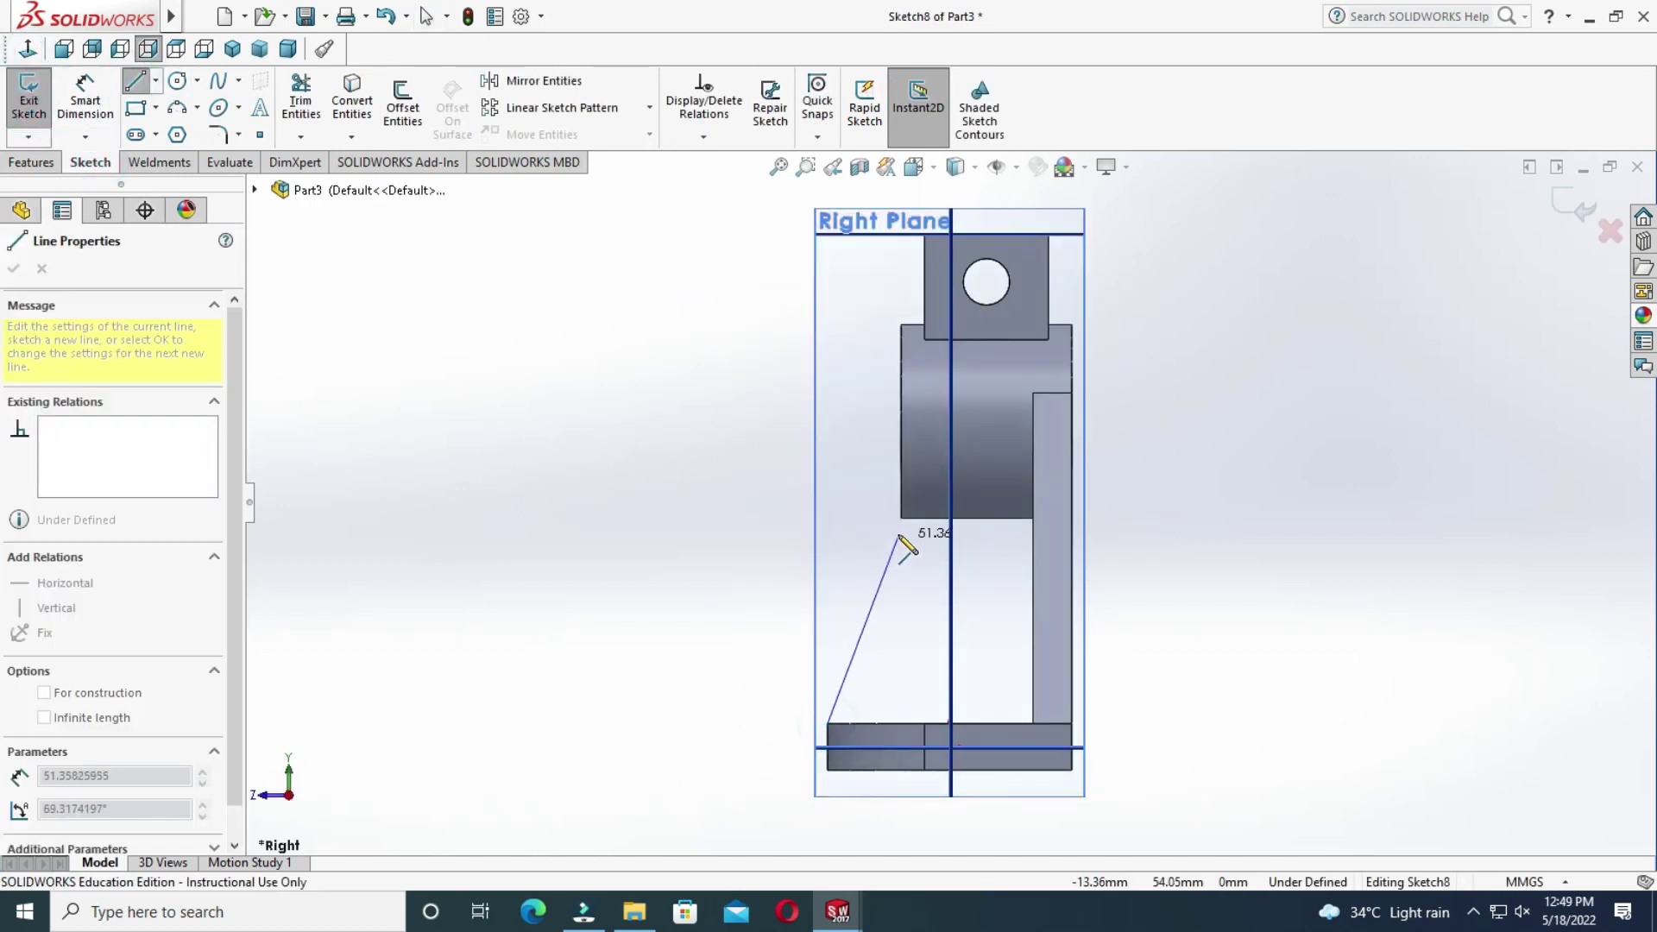
{"action": "left_click", "coordinate": [902, 518]}
{"action": "key", "text": "Escape"}
{"action": "middle_click_drag", "start_coordinate": [1147, 658], "coordinate": [1466, 698]}
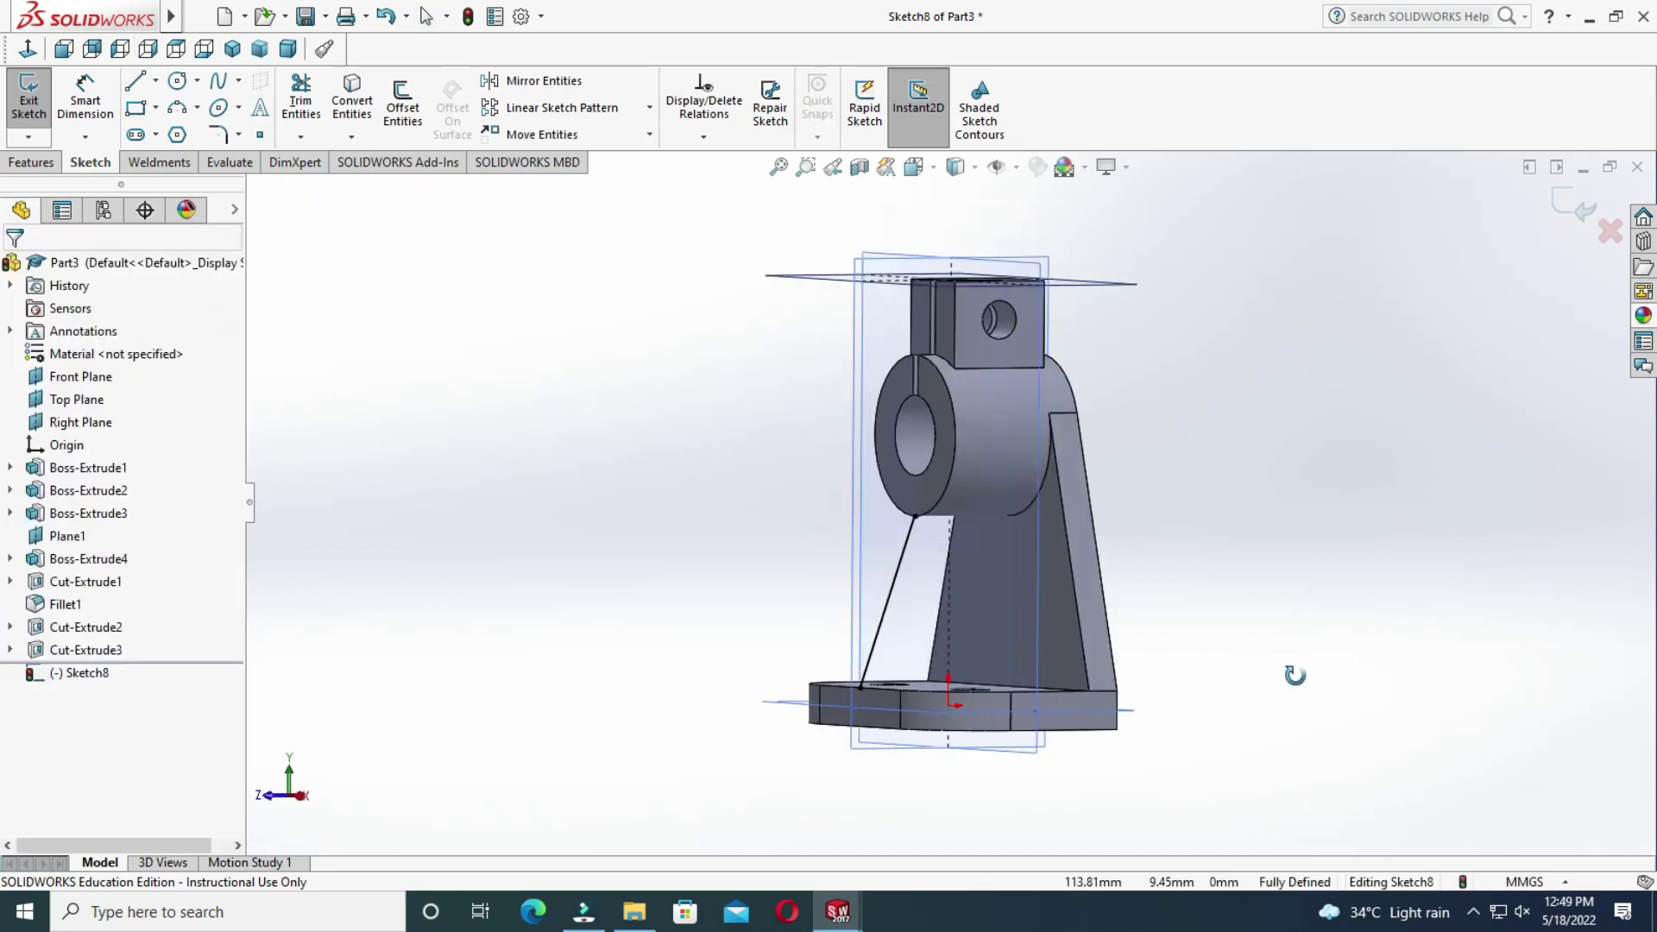
{"action": "left_click", "coordinate": [32, 163]}
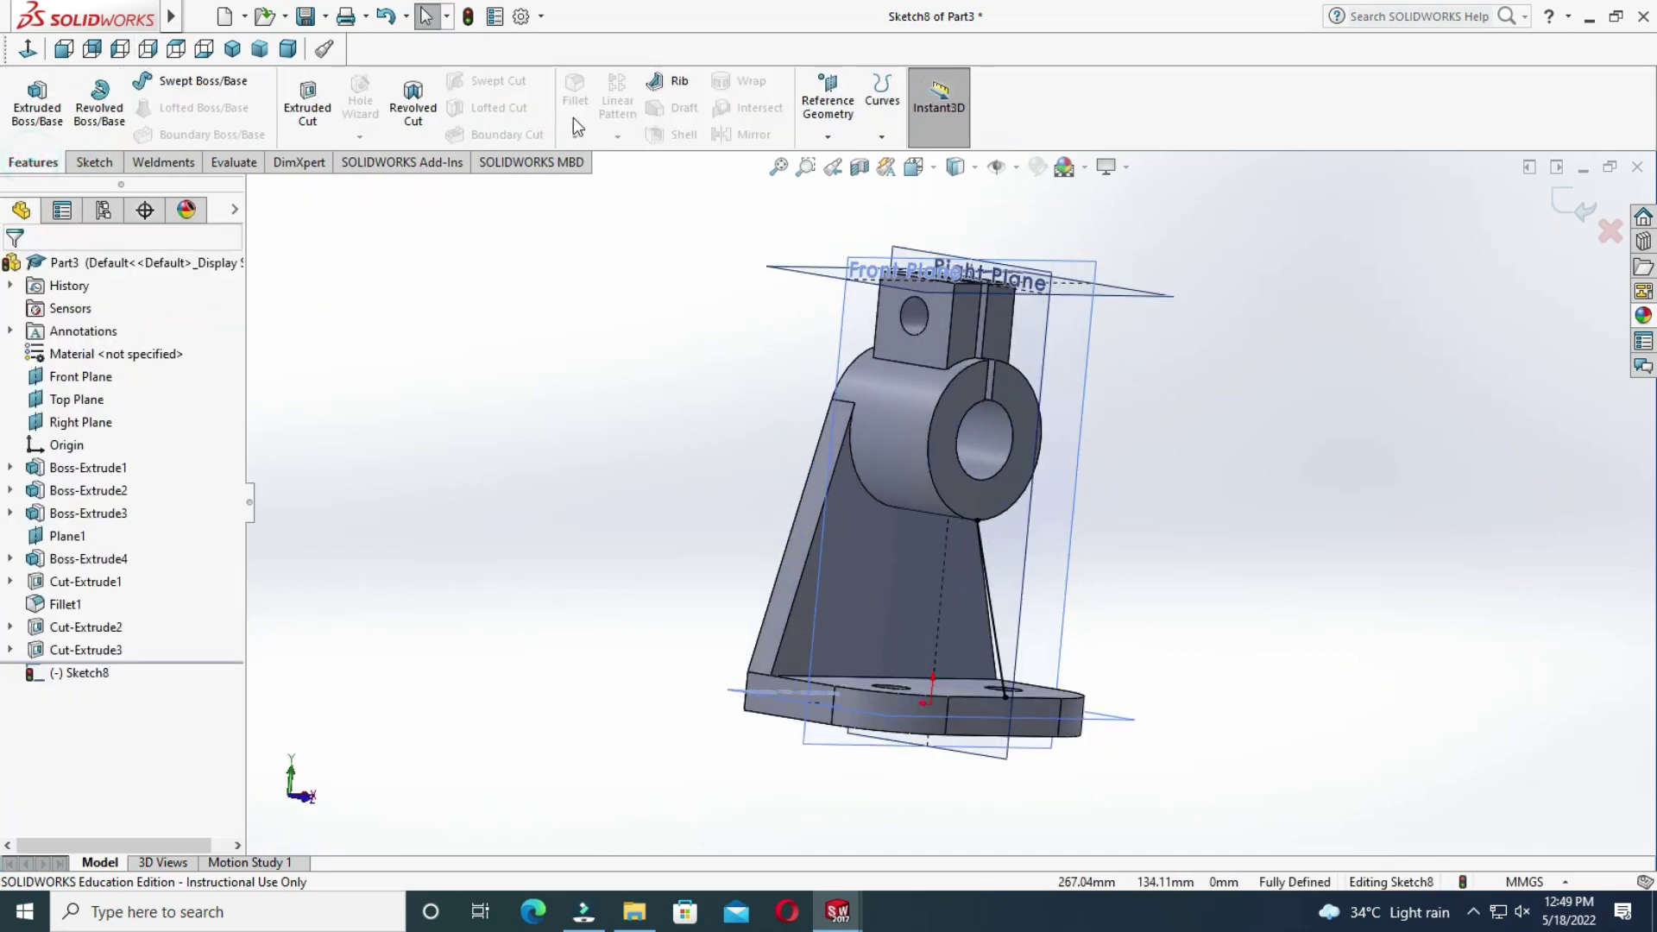
{"action": "left_click", "coordinate": [666, 86]}
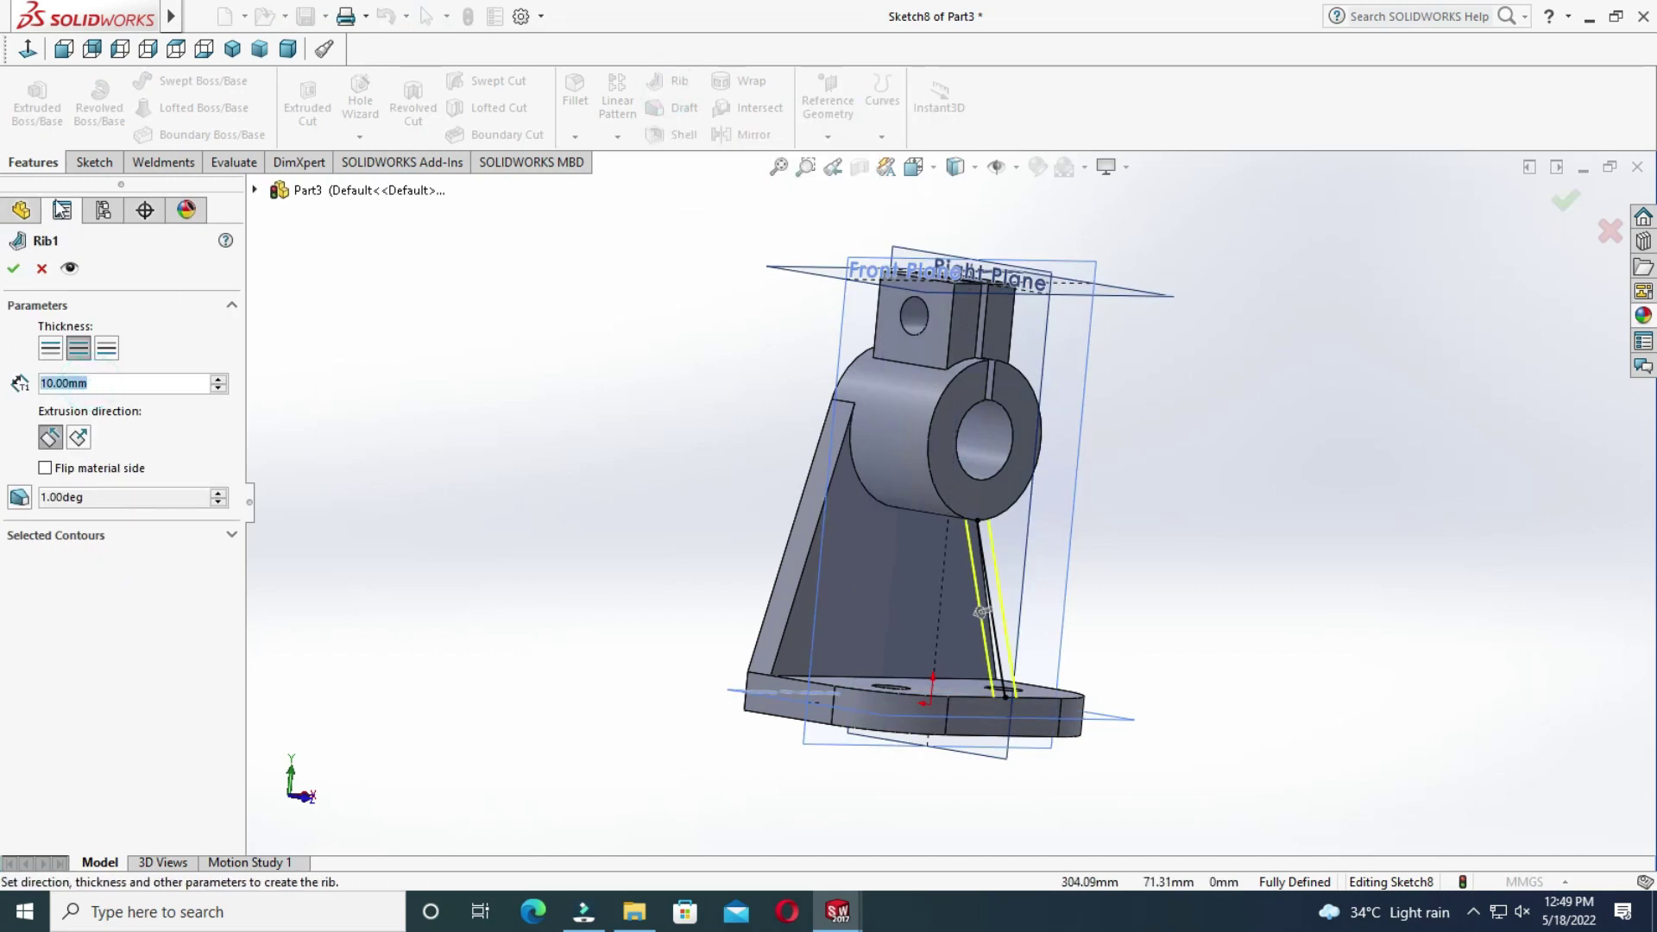
{"action": "left_click", "coordinate": [14, 268]}
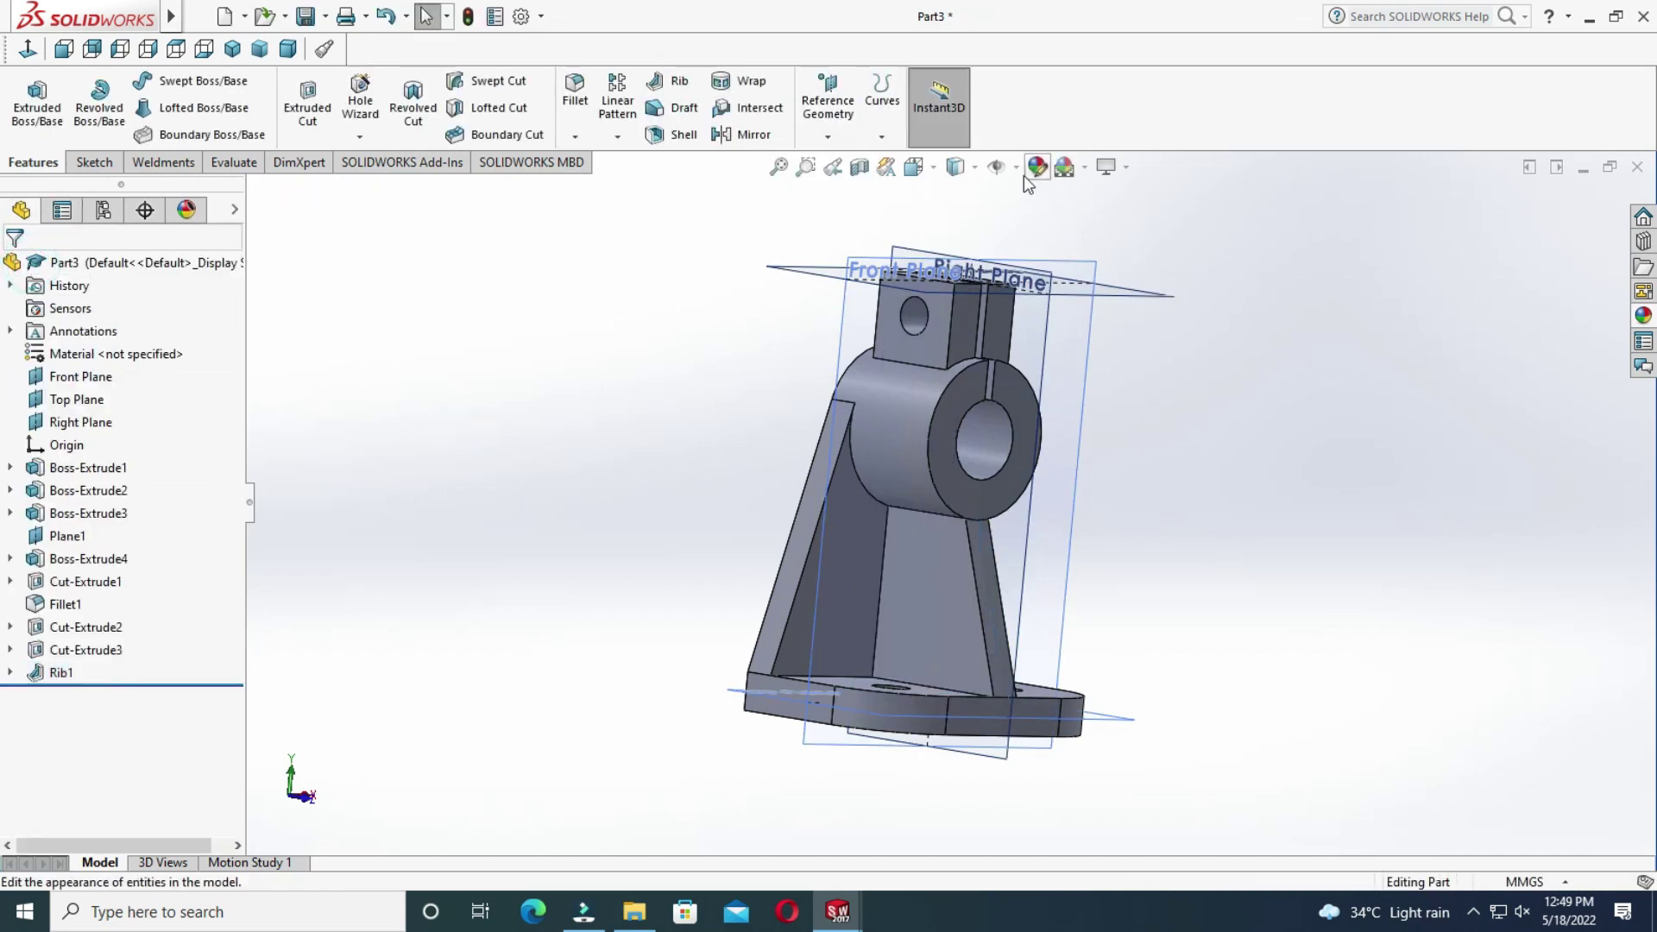
Hide the reference planes, switch to trimetric view and play Motion Study 1 to spin the bracket.
{"action": "left_click", "coordinate": [1008, 202]}
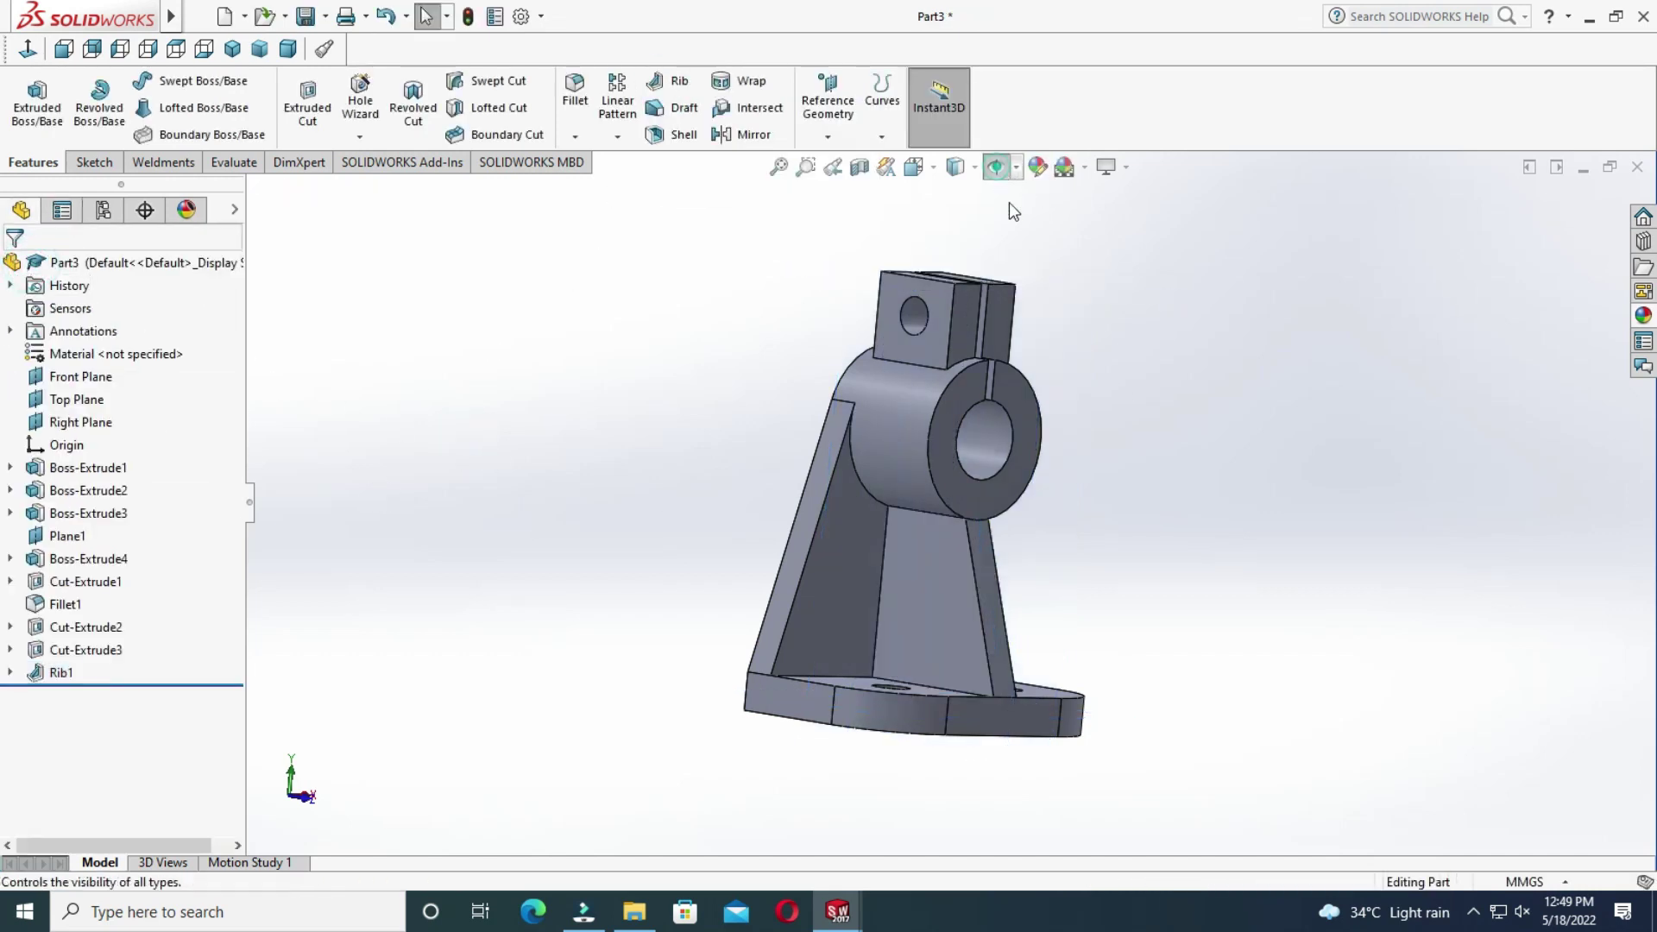
{"action": "left_click", "coordinate": [260, 49]}
{"action": "left_click", "coordinate": [1344, 530]}
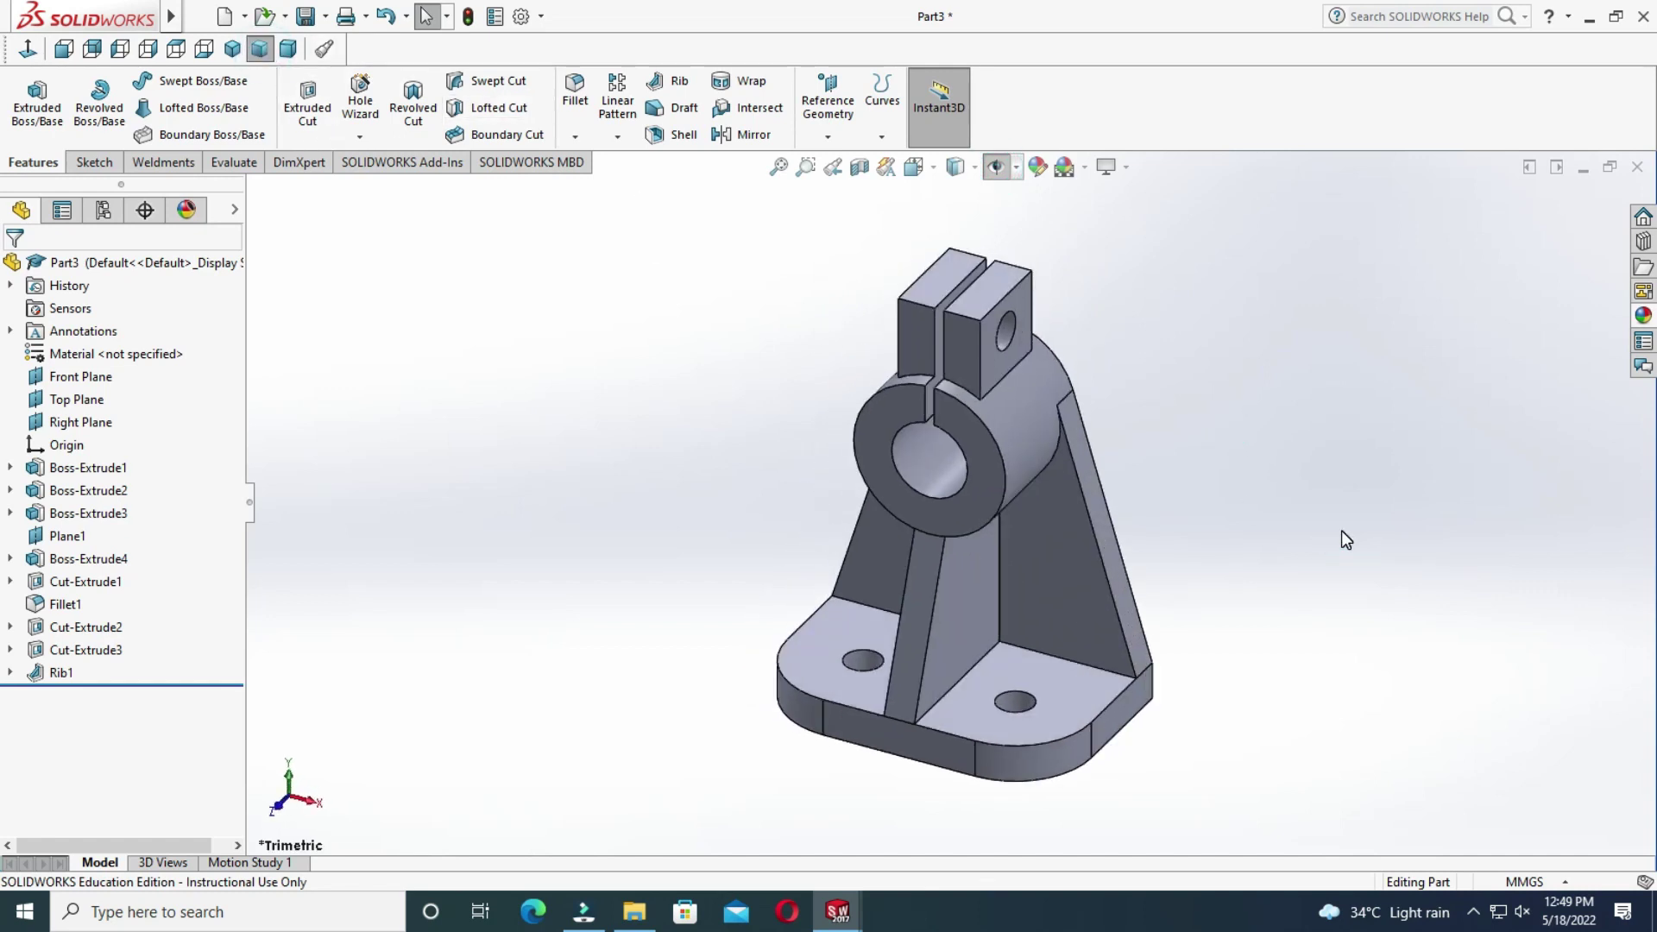
{"action": "left_click", "coordinate": [249, 862]}
{"action": "left_click", "coordinate": [75, 848]}
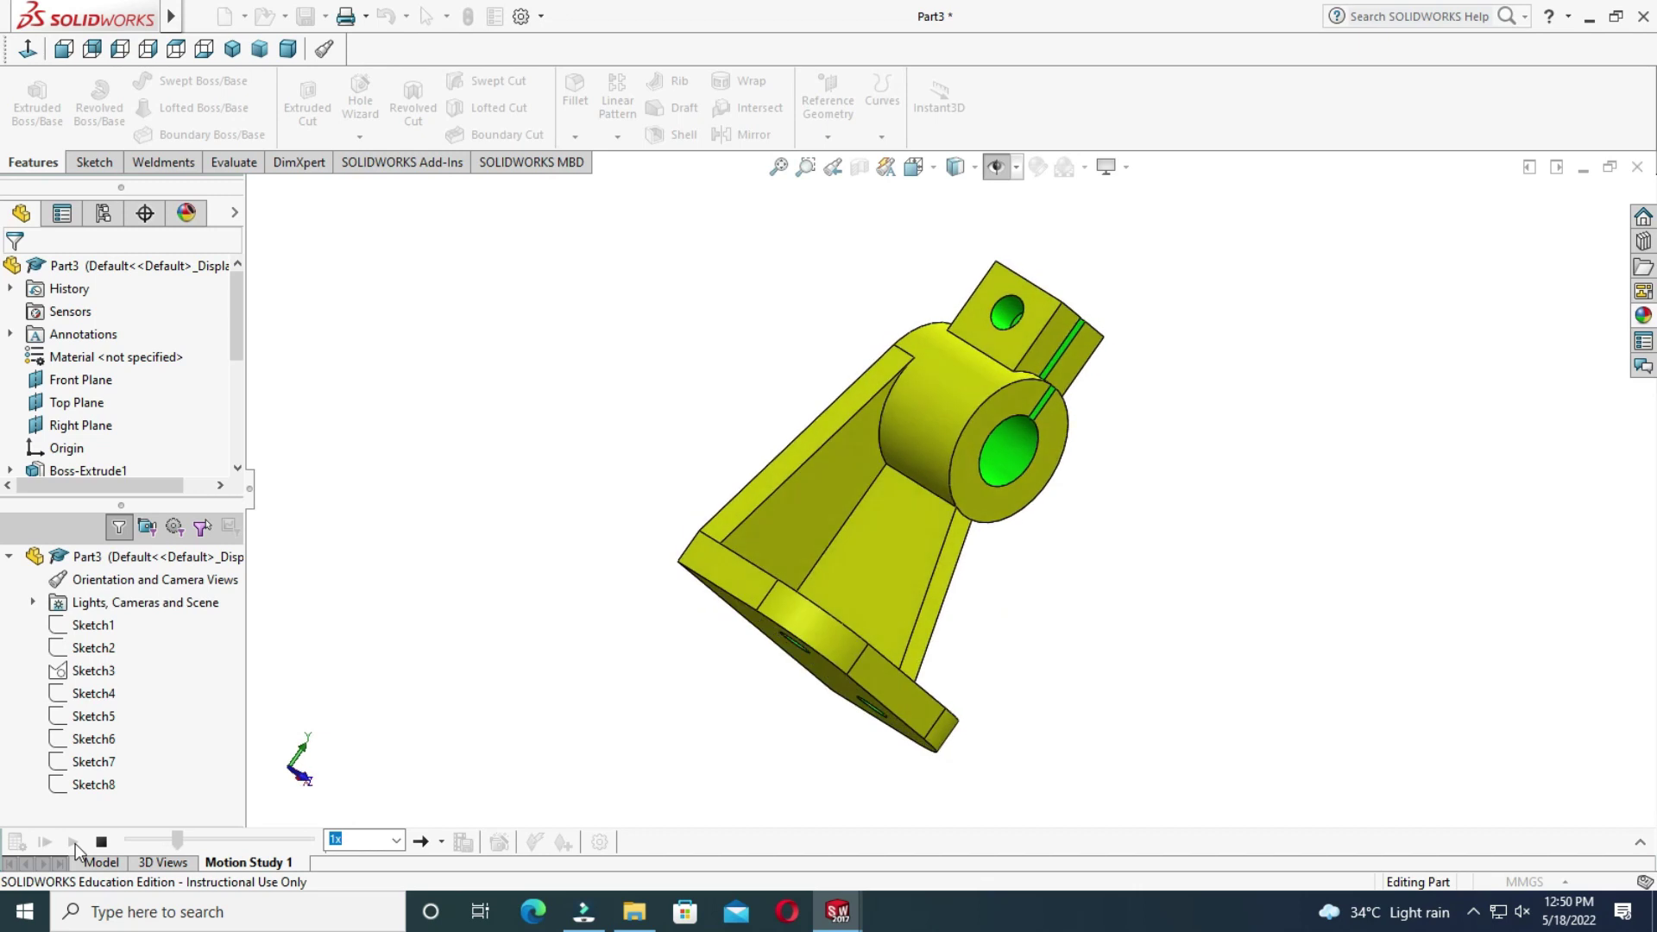